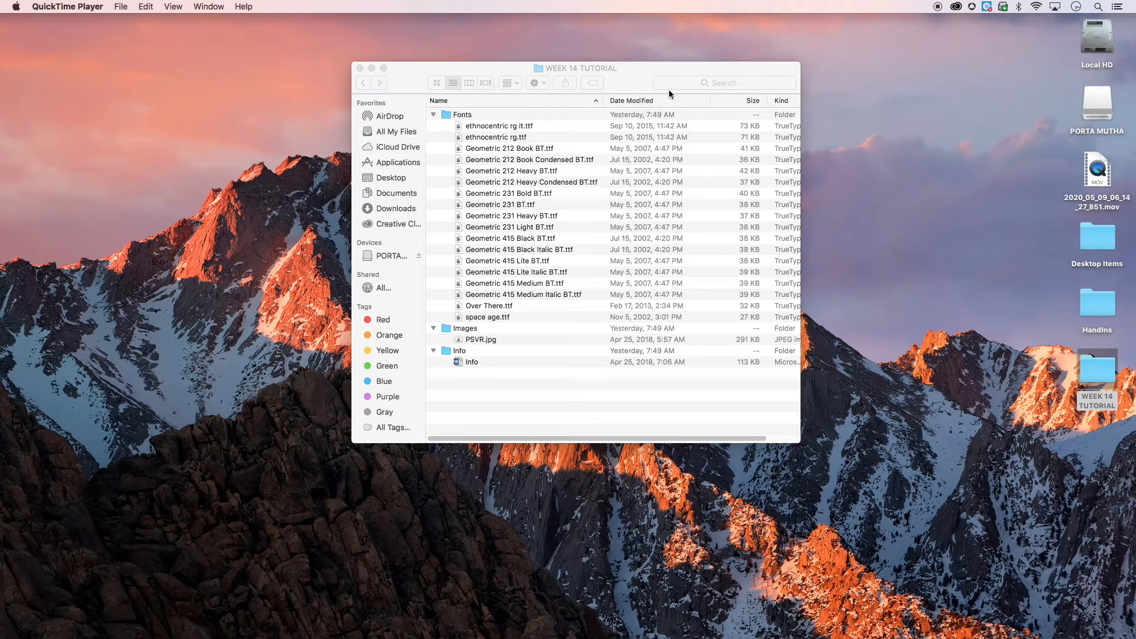
Open all the font files in the Fonts folder, from ethnocentric rg it.ttf through space age.ttf, in Font Book
{"action": "left_click", "coordinate": [641, 78]}
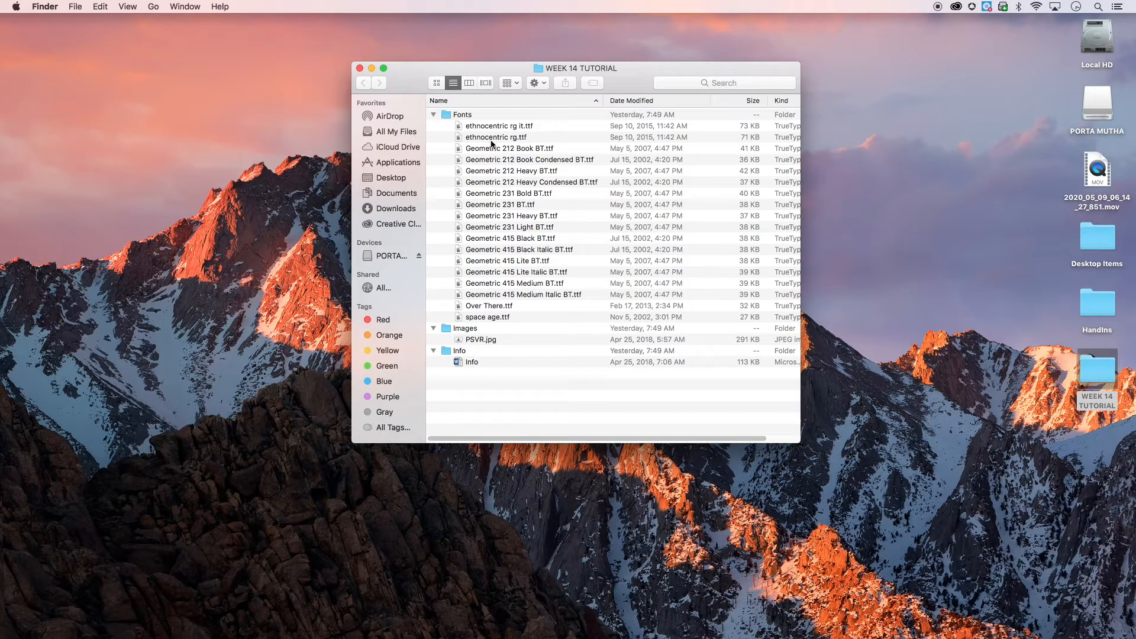
{"action": "left_click", "coordinate": [465, 116]}
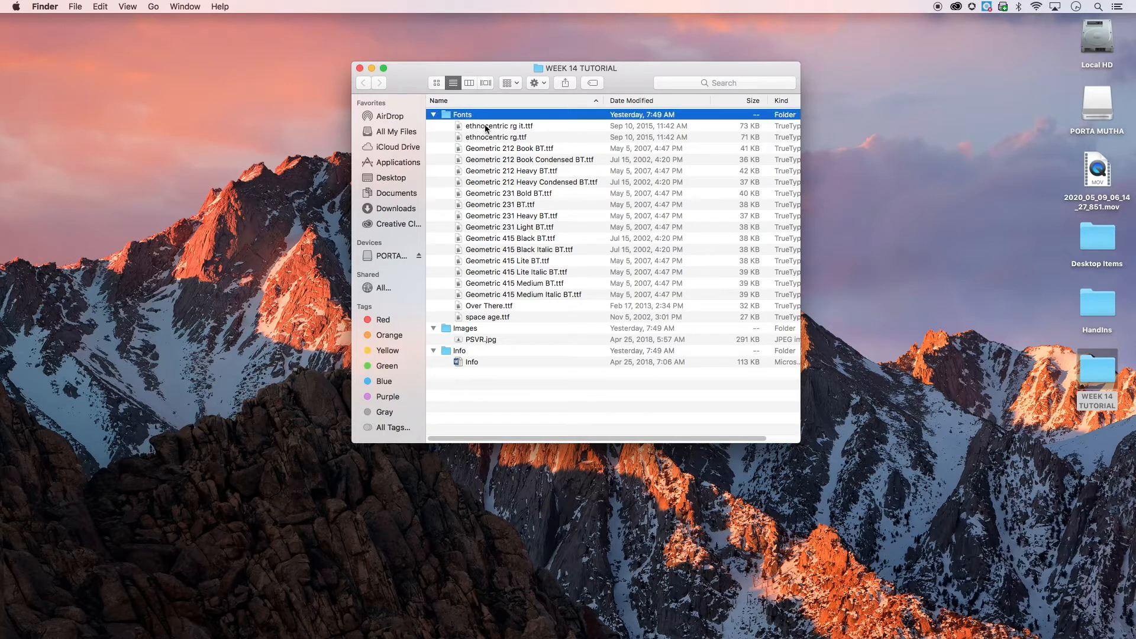
{"action": "left_click", "coordinate": [487, 127]}
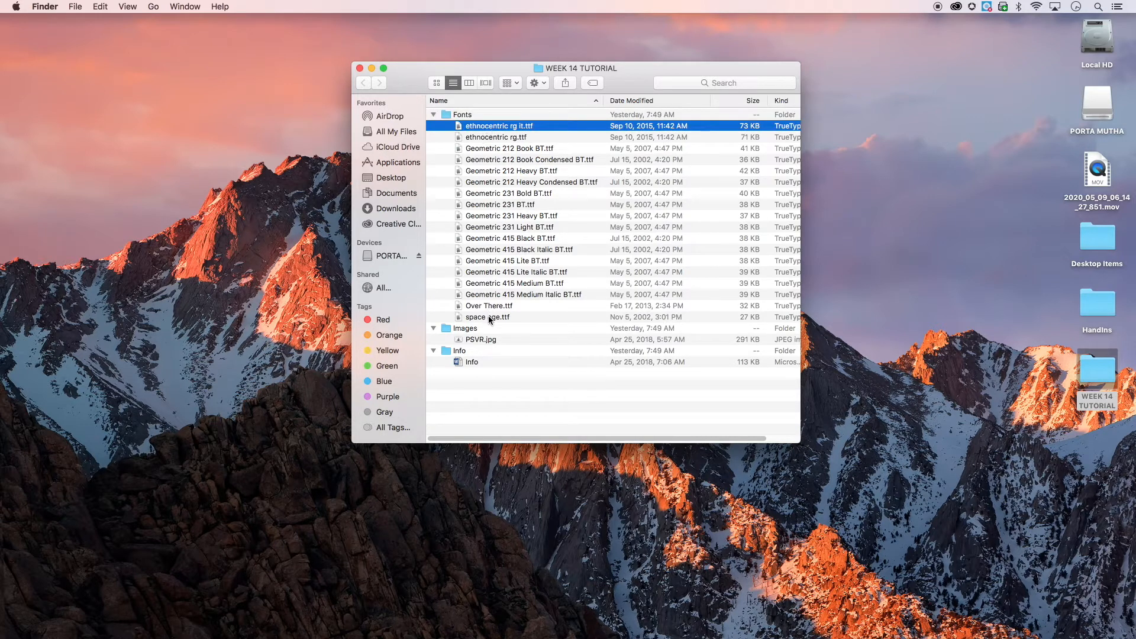
{"action": "left_click", "coordinate": [434, 115]}
{"action": "left_click", "coordinate": [434, 114]}
{"action": "left_click", "coordinate": [492, 126]}
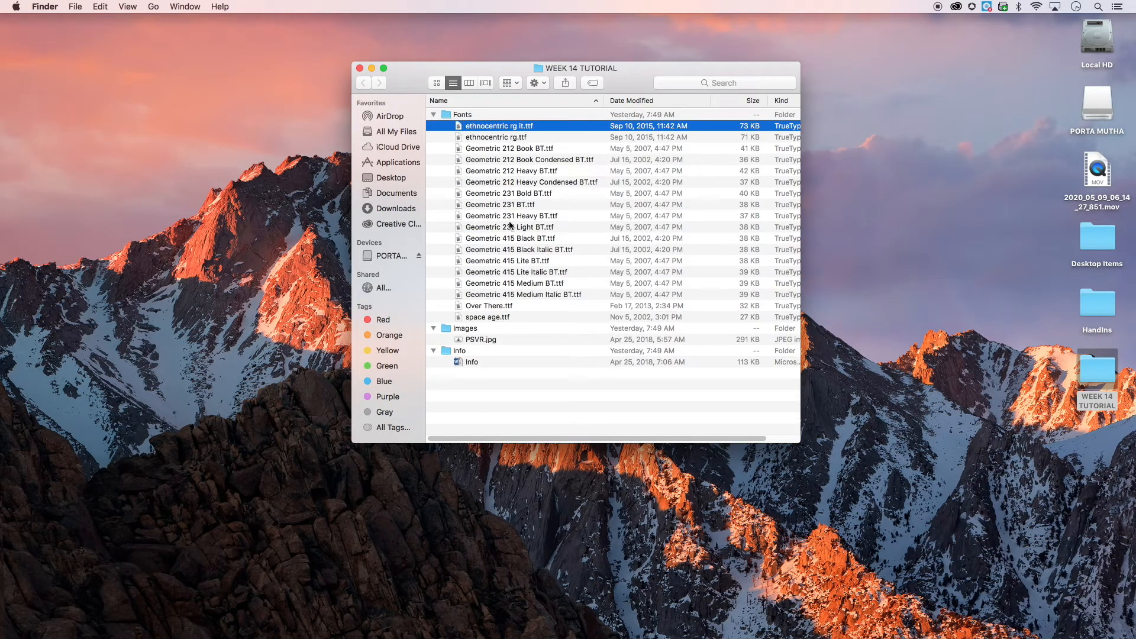
{"action": "left_click", "coordinate": [486, 318], "text": "shift"}
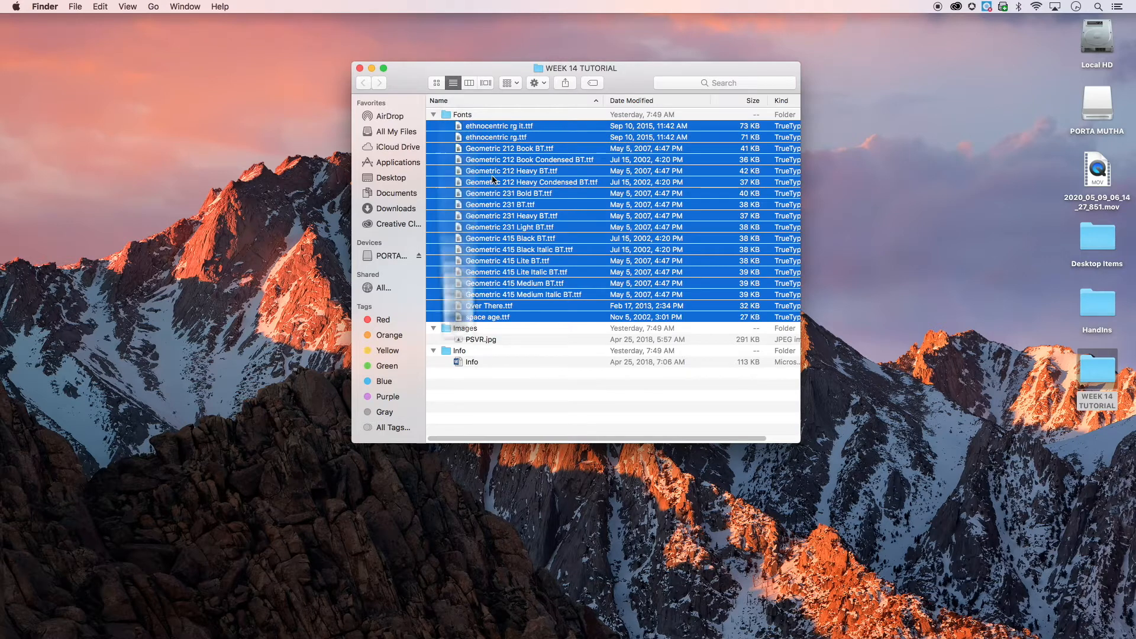
{"action": "double_click", "coordinate": [499, 188]}
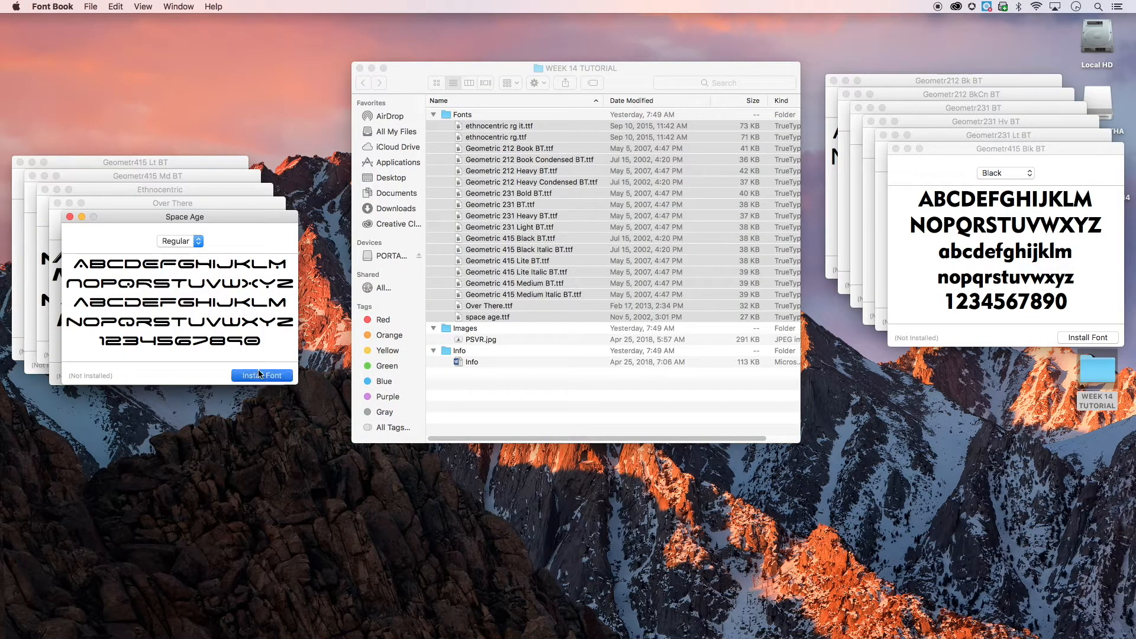
Install the Space Age, Over There, Ethnocentric, Geometr415 Md BT and Geometr415 Lt BT fonts from their previews
{"action": "left_click", "coordinate": [256, 377]}
{"action": "left_click", "coordinate": [251, 376]}
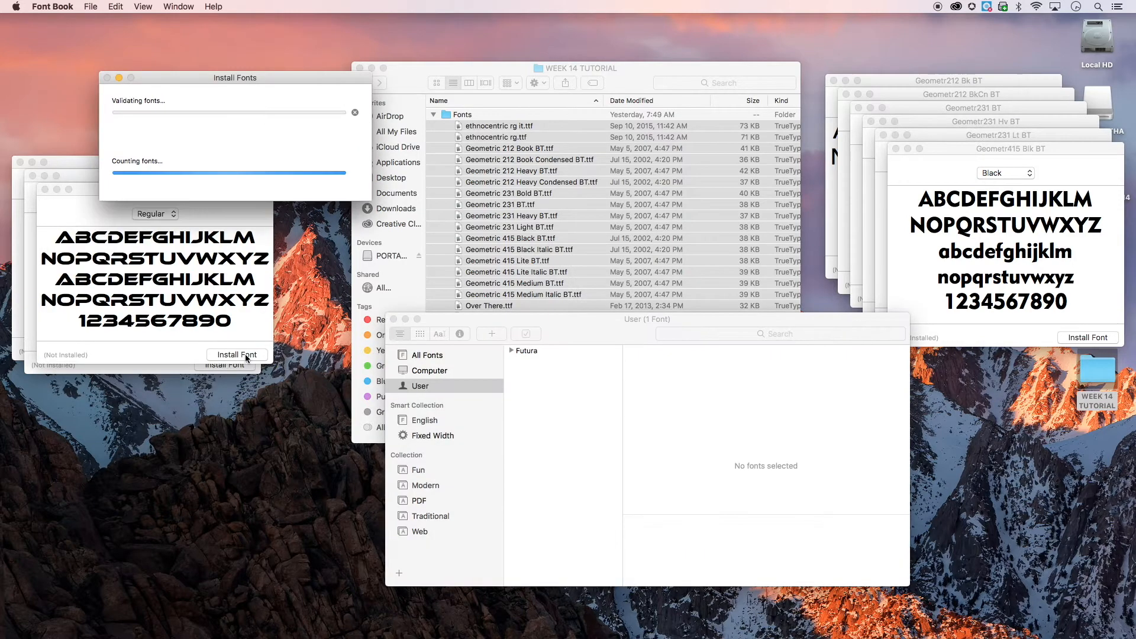
{"action": "left_click", "coordinate": [234, 356]}
{"action": "left_click", "coordinate": [233, 364]}
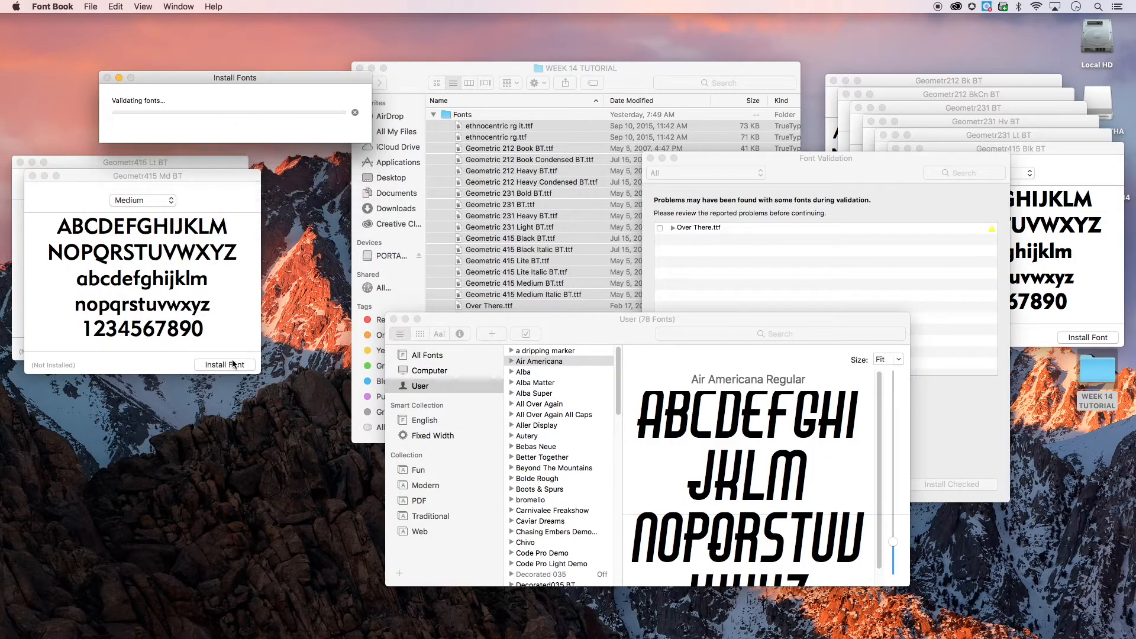
{"action": "left_click", "coordinate": [222, 370]}
{"action": "left_click", "coordinate": [213, 351]}
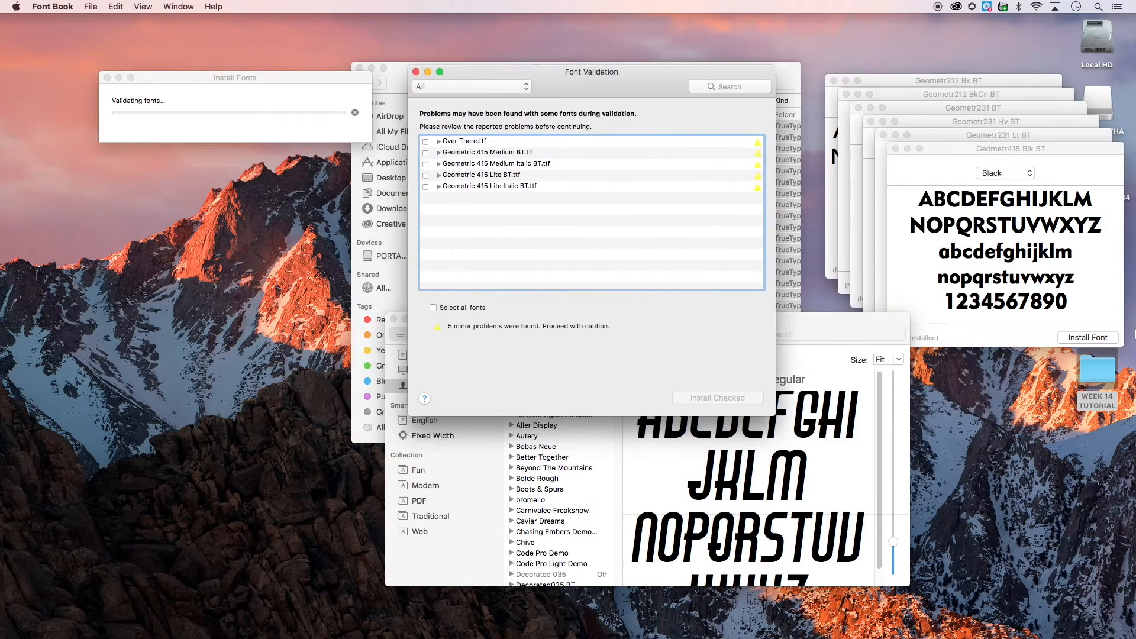
Install the remaining Geometr415 Blk BT, Geometr231 and Geometr212 fonts from their previews
{"action": "left_click", "coordinate": [1072, 338]}
{"action": "left_click", "coordinate": [1062, 325]}
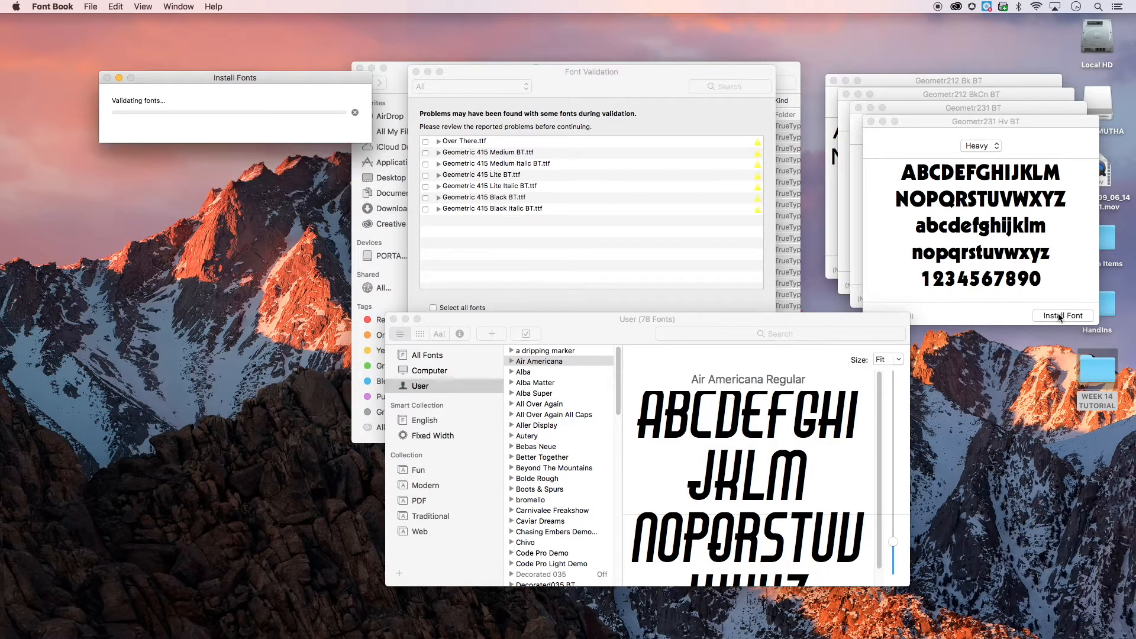
{"action": "left_click", "coordinate": [1049, 314]}
{"action": "left_click", "coordinate": [1051, 298]}
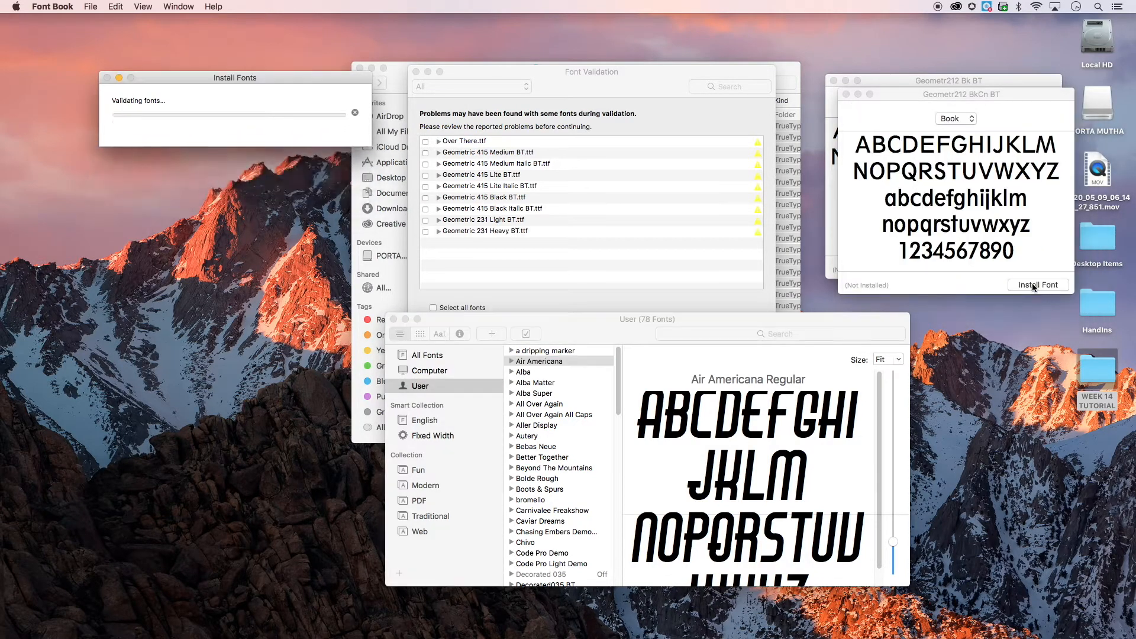
{"action": "left_click", "coordinate": [1033, 285]}
{"action": "left_click", "coordinate": [1026, 271]}
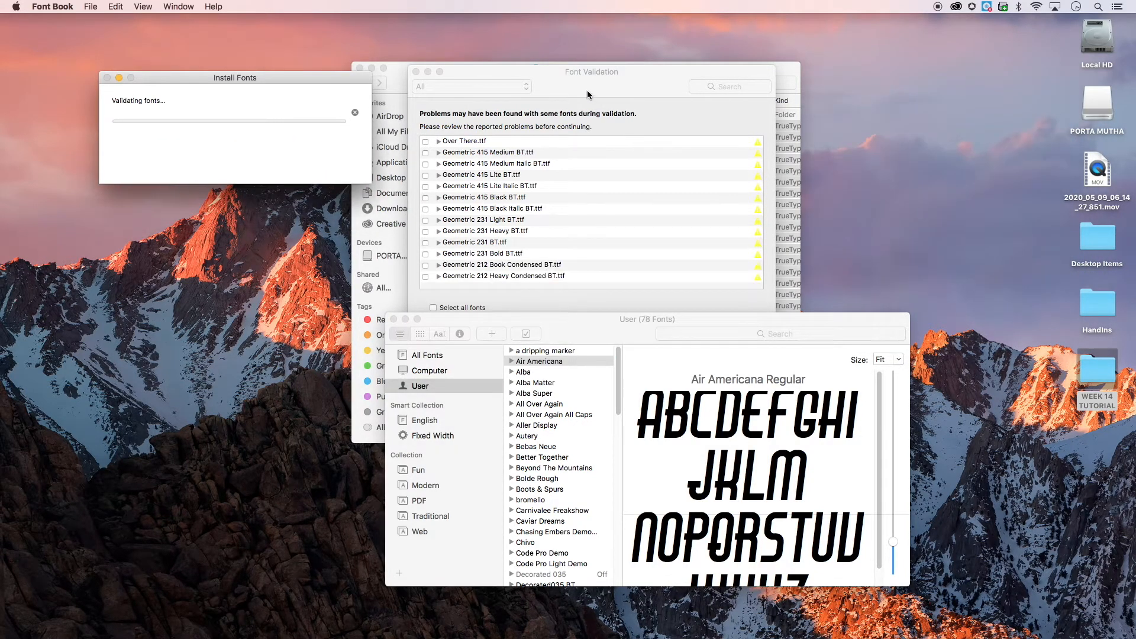
Install all the fonts flagged during validation and close the Font Book font list
{"action": "left_click_drag", "start_coordinate": [785, 69], "coordinate": [775, 41]}
{"action": "left_click", "coordinate": [653, 266]}
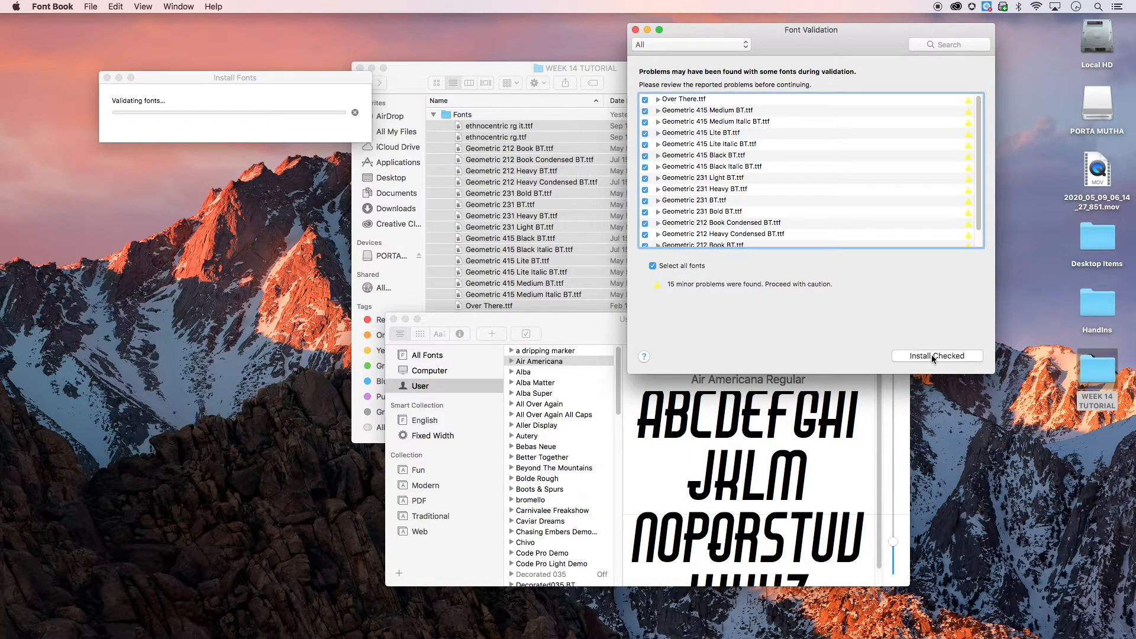
{"action": "left_click", "coordinate": [935, 357]}
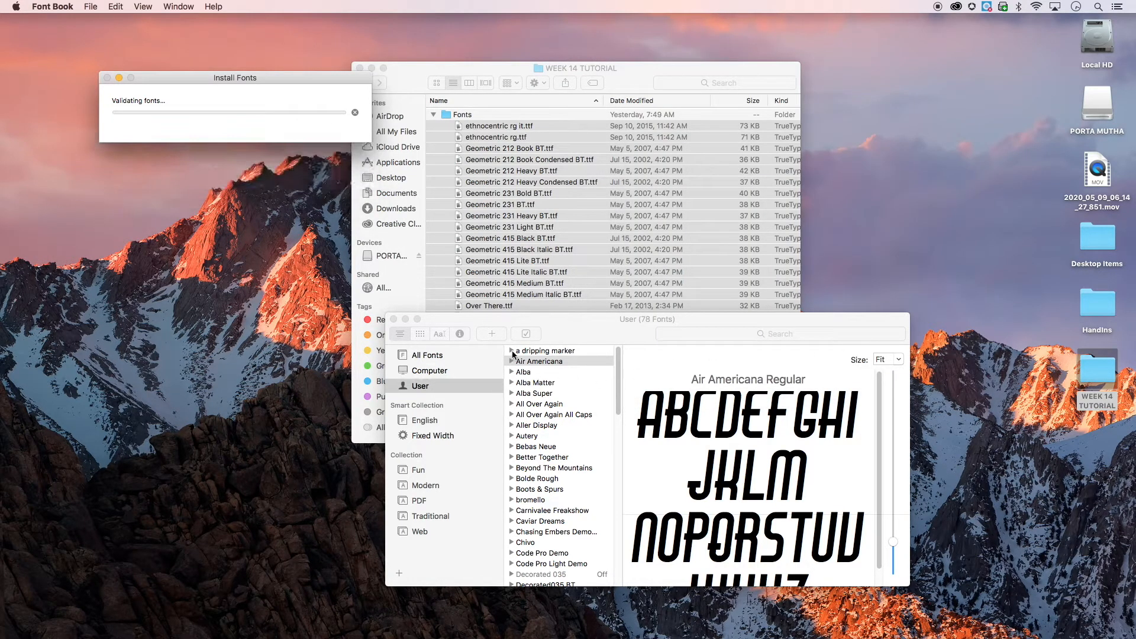
{"action": "left_click", "coordinate": [394, 319]}
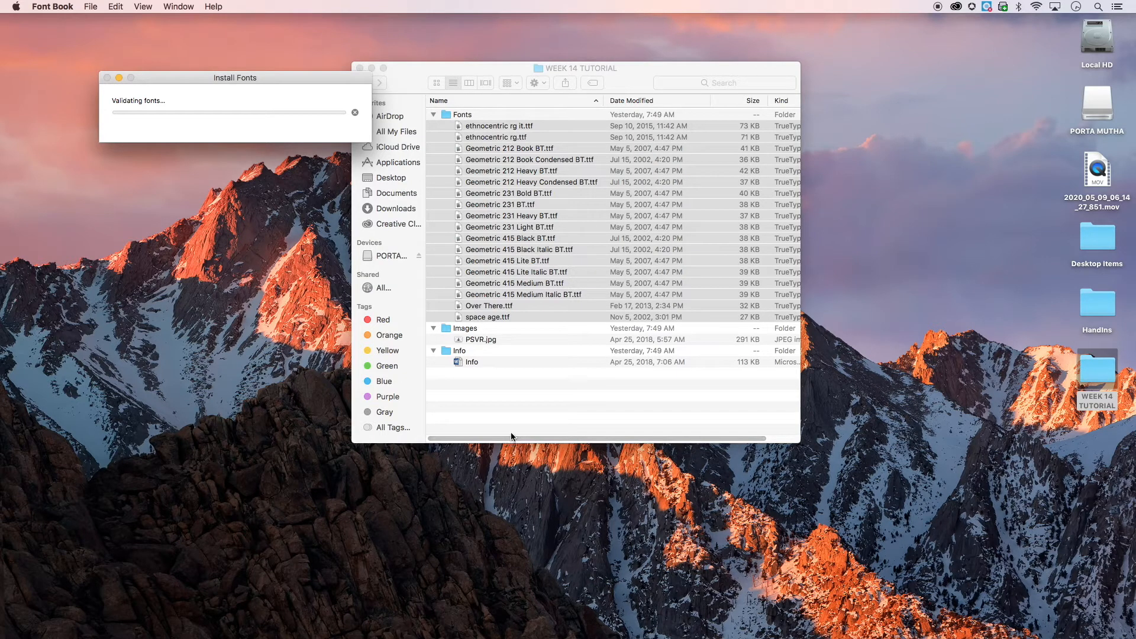
{"action": "mouse_move", "coordinate": [621, 636]}
{"action": "left_click", "coordinate": [354, 113]}
{"action": "left_click", "coordinate": [318, 171]}
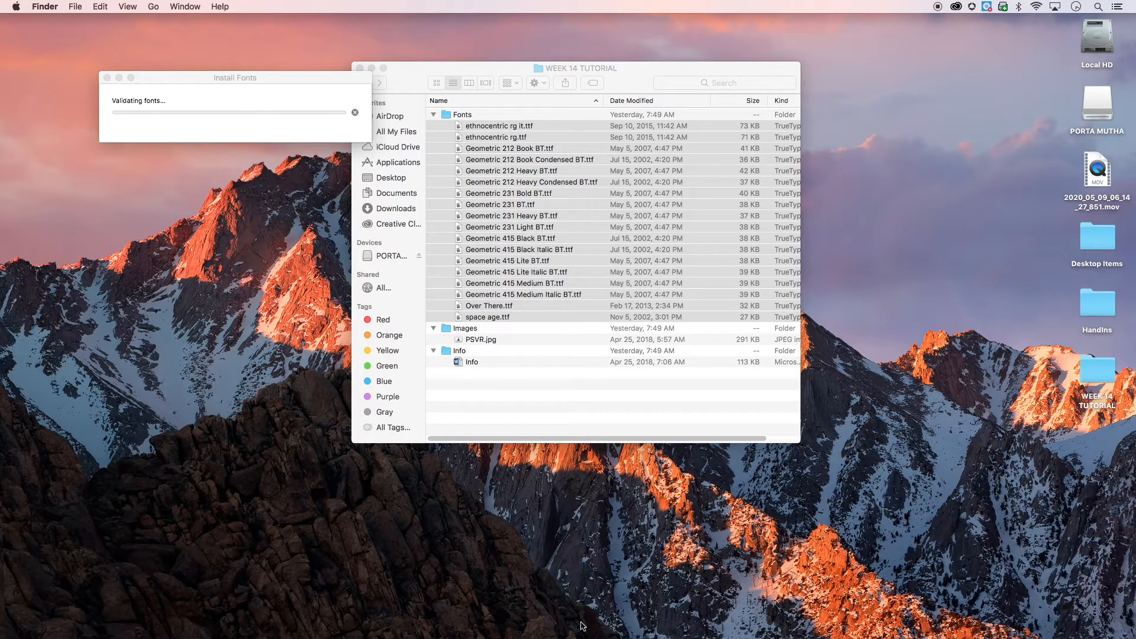
Switch to InDesign and create a print document from the Letter preset, with units in inches and 3 pages
{"action": "mouse_move", "coordinate": [618, 637]}
{"action": "left_click", "coordinate": [655, 607]}
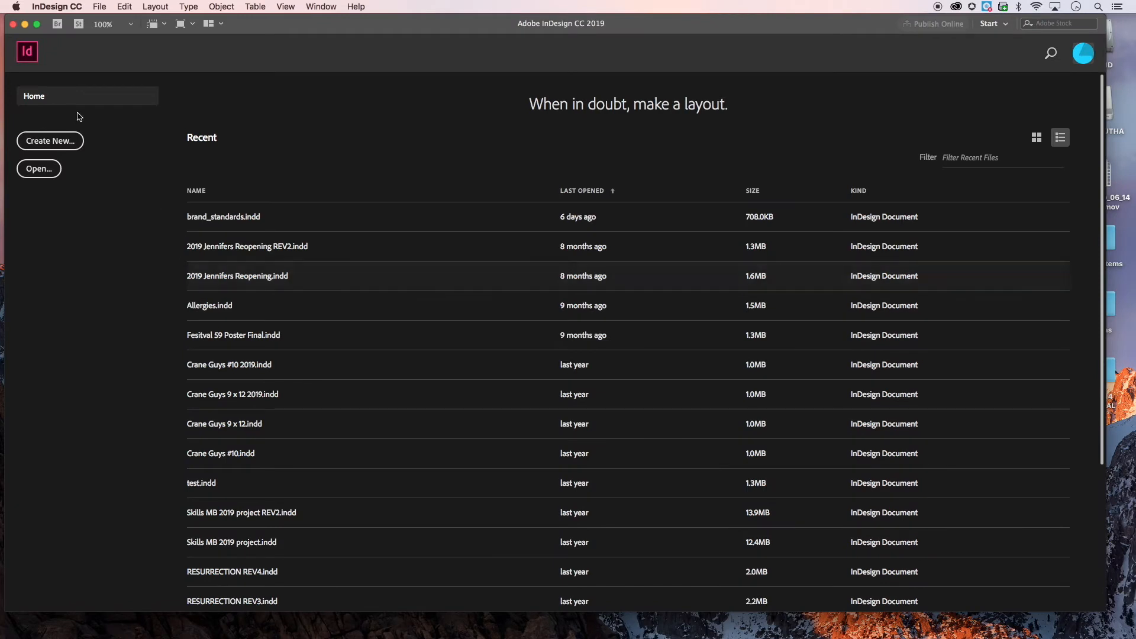
{"action": "left_click", "coordinate": [63, 140]}
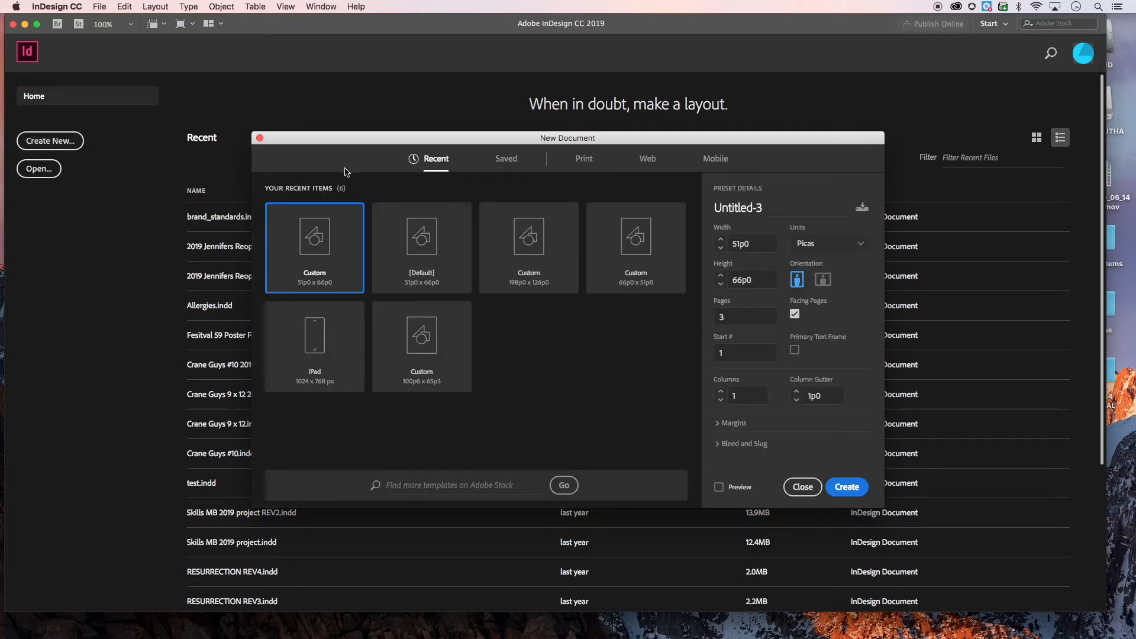
{"action": "left_click", "coordinate": [584, 161]}
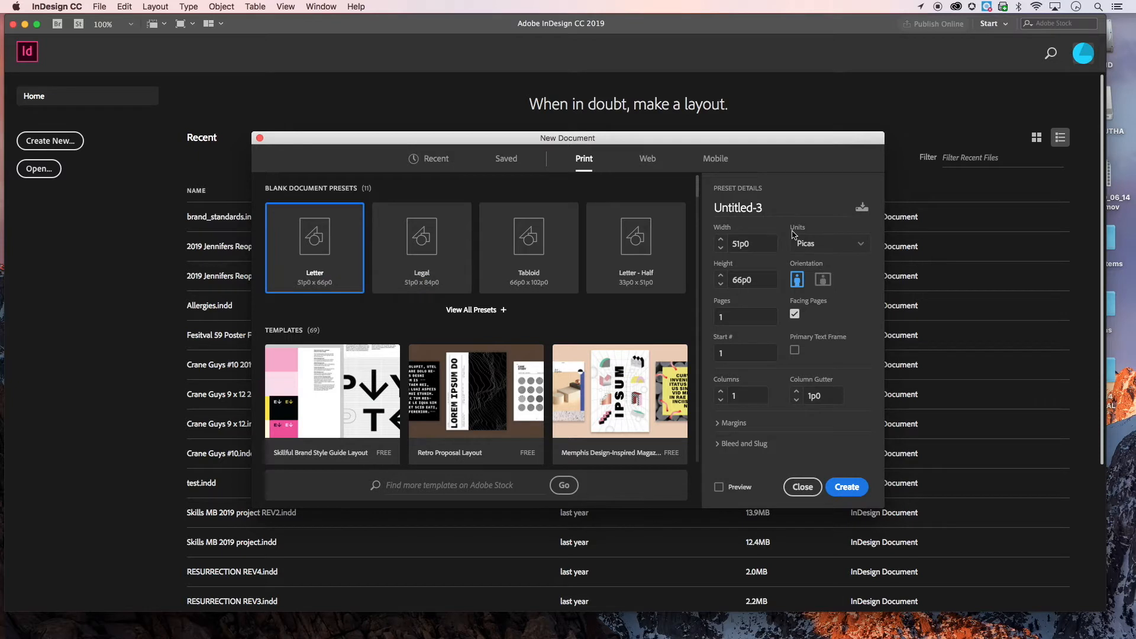
{"action": "left_click", "coordinate": [816, 245]}
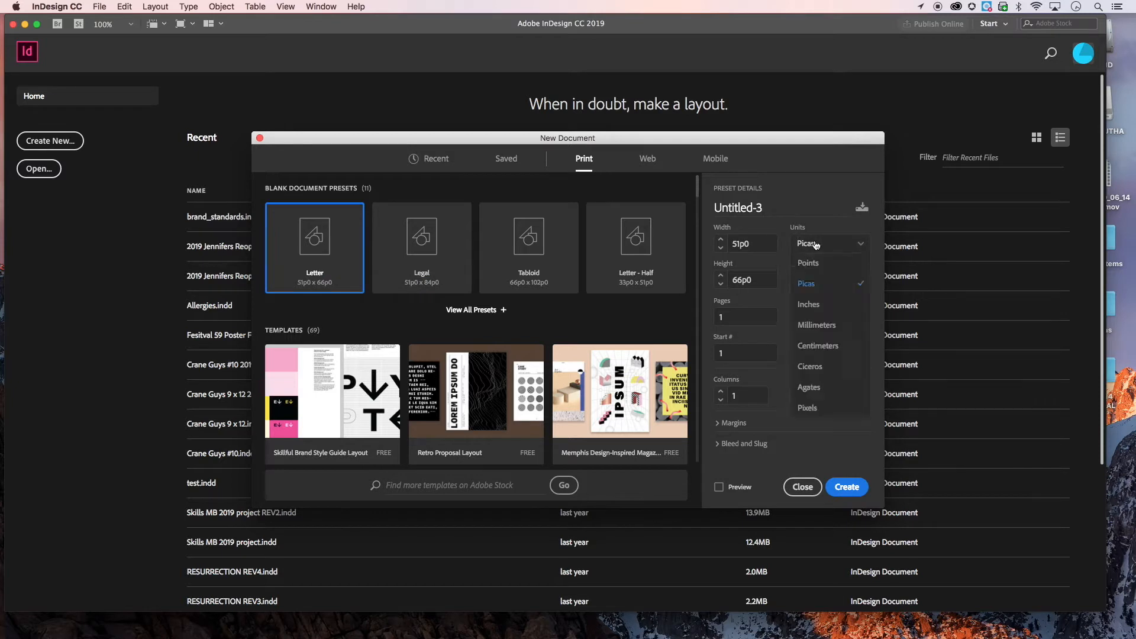
{"action": "left_click", "coordinate": [811, 305]}
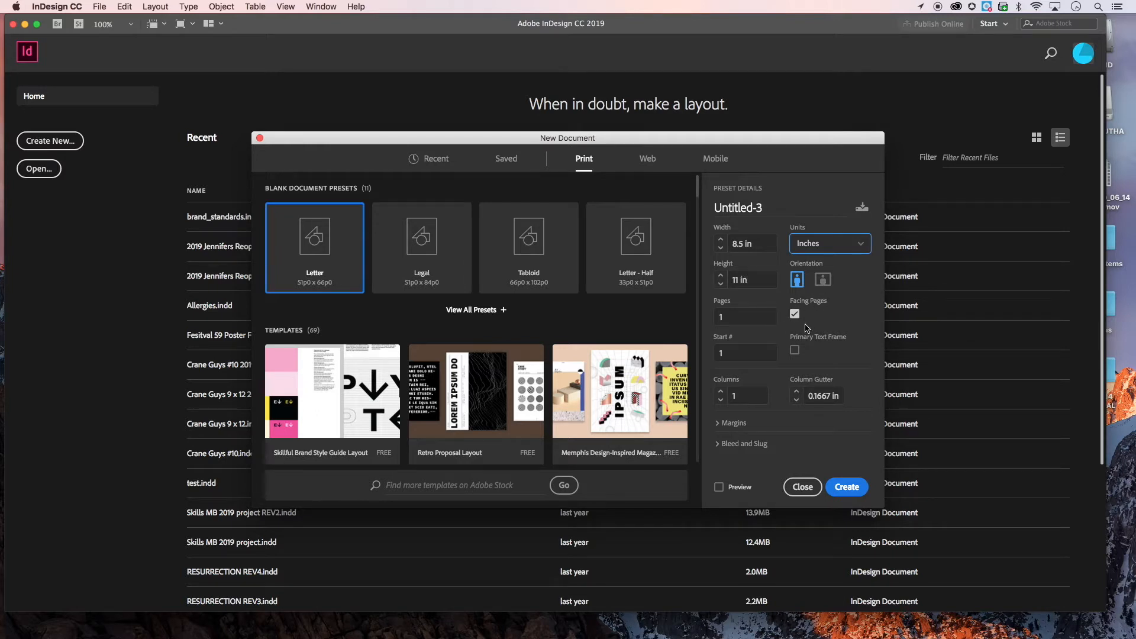
{"action": "left_click", "coordinate": [736, 318]}
{"action": "type", "text": "3"}
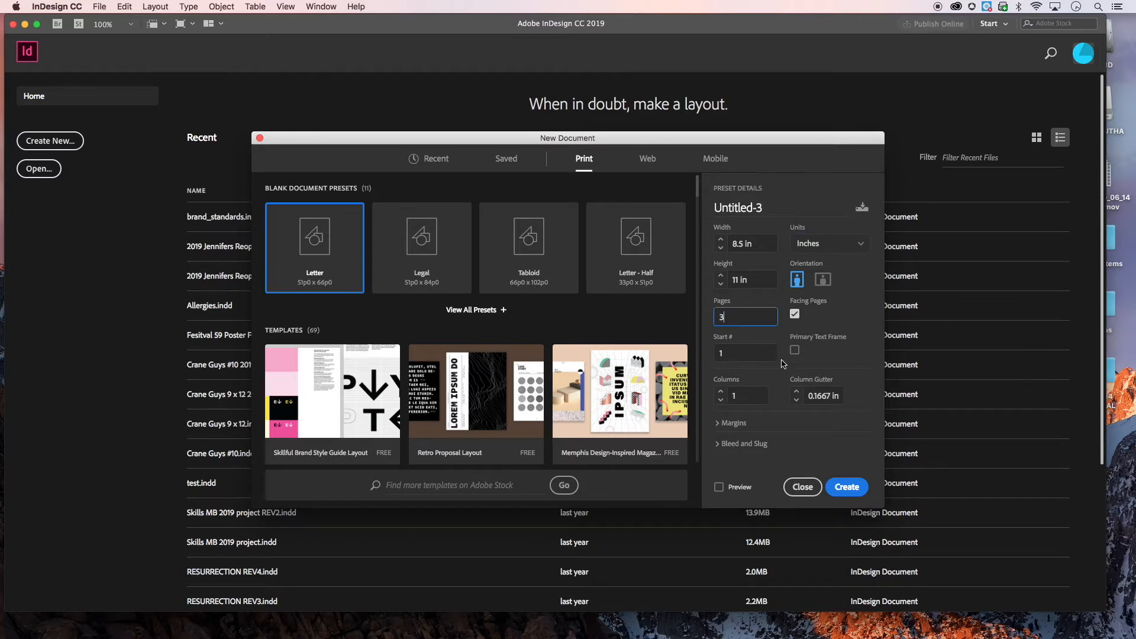
{"action": "left_click", "coordinate": [850, 488]}
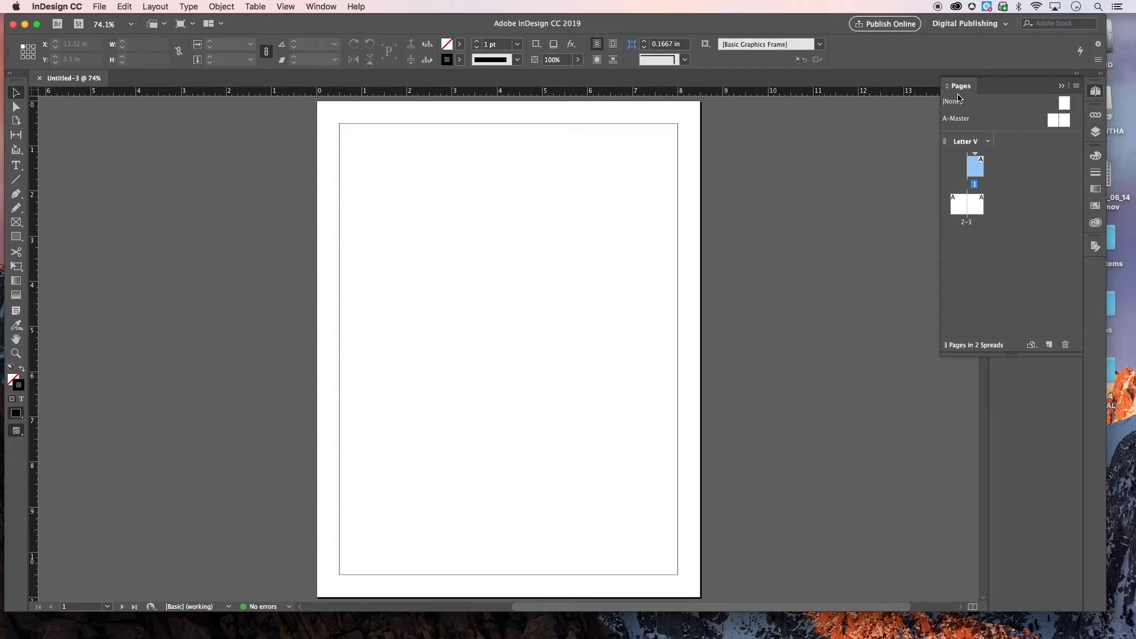
Detach the Pages panel from its dock and float it beside the document page
{"action": "left_click", "coordinate": [325, 7]}
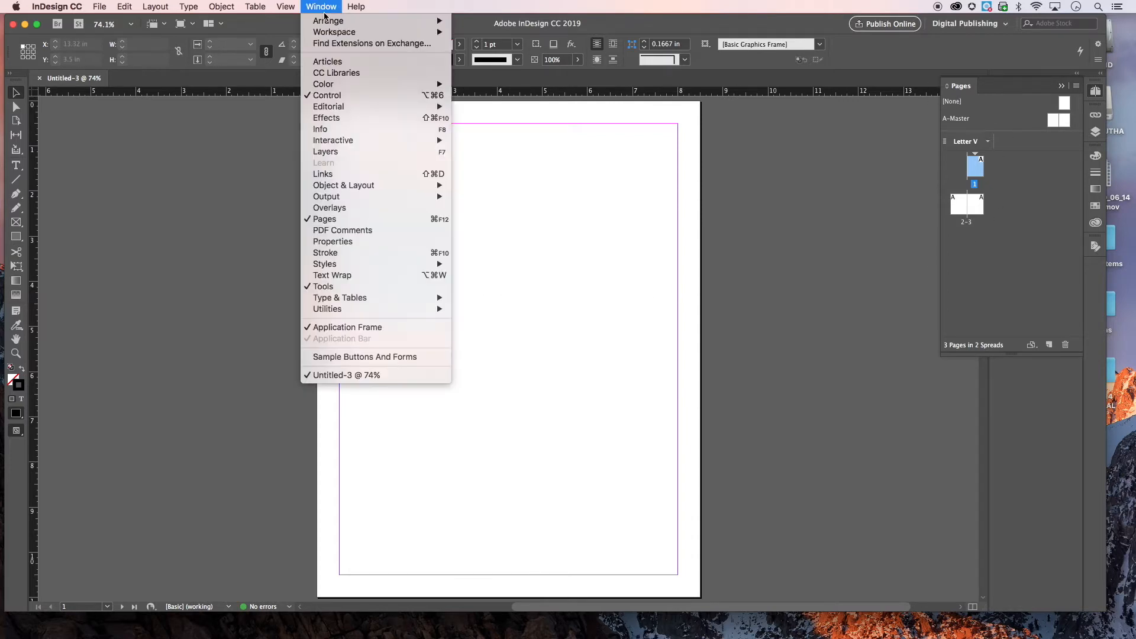
{"action": "left_click", "coordinate": [548, 227]}
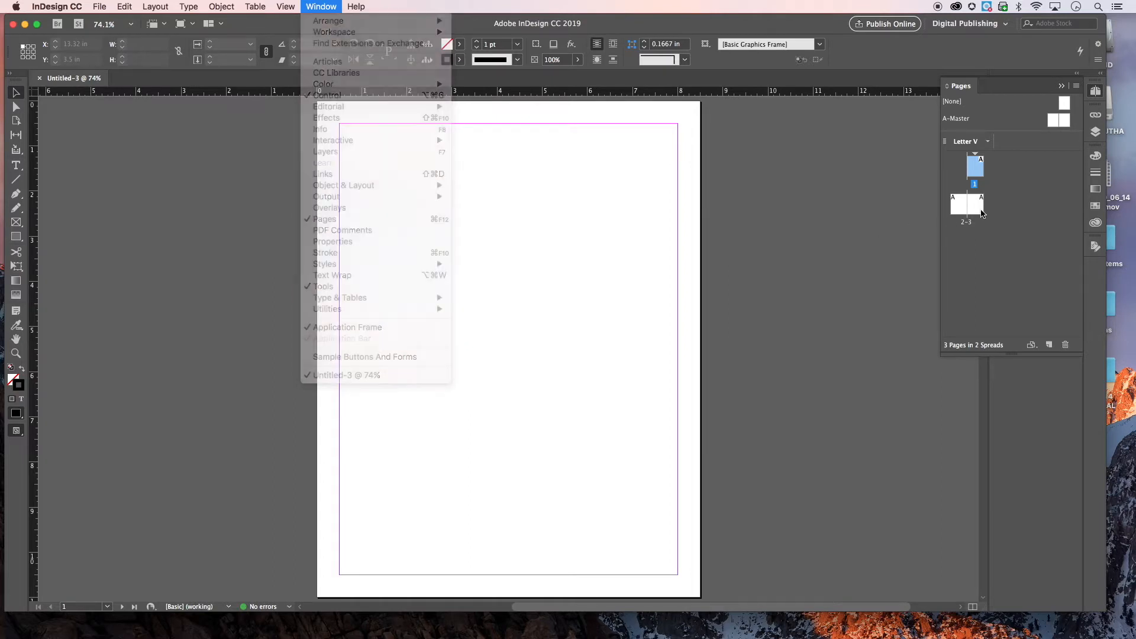
{"action": "left_click_drag", "start_coordinate": [1018, 89], "coordinate": [863, 118]}
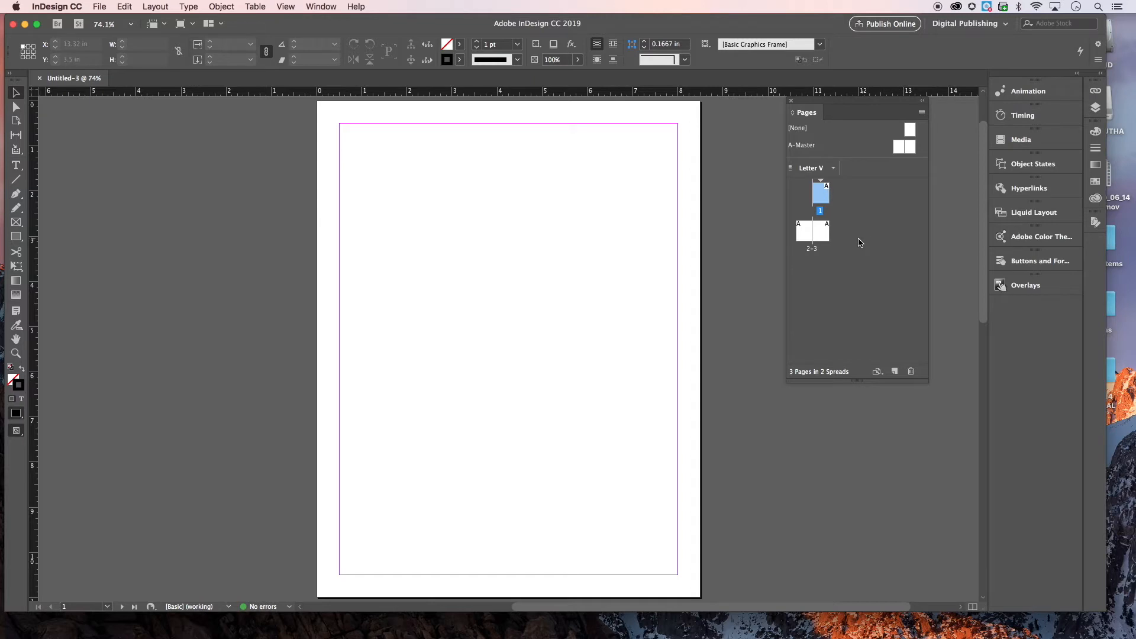
Go to the spread of pages 2-3 and bring both facing pages into view
{"action": "double_click", "coordinate": [803, 236]}
{"action": "double_click", "coordinate": [819, 236]}
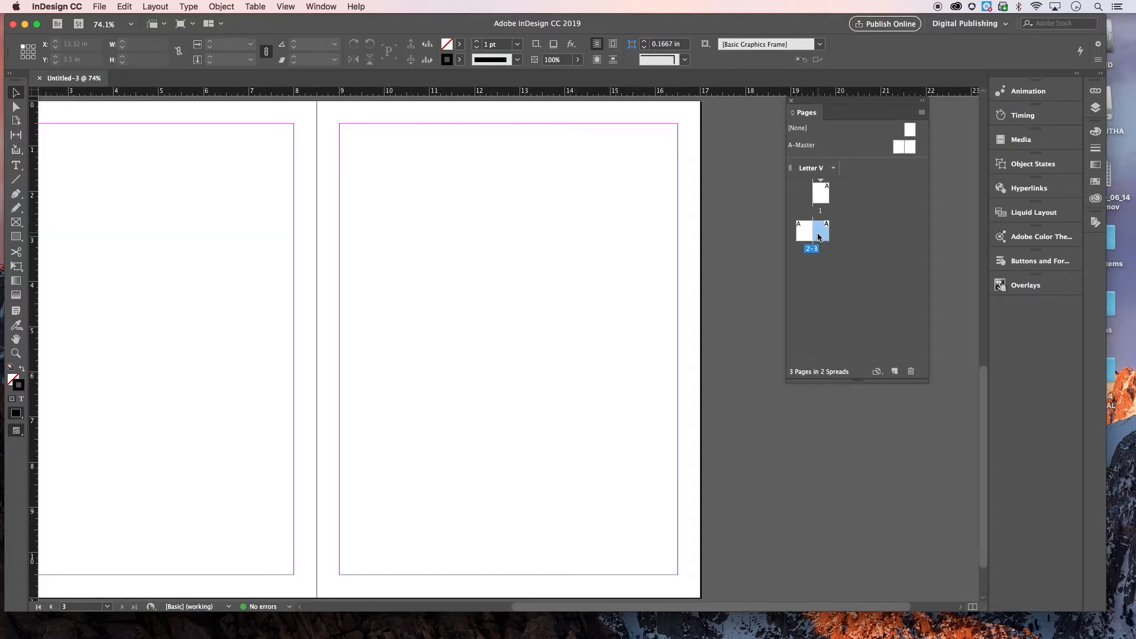
{"action": "left_click_drag", "start_coordinate": [667, 607], "coordinate": [597, 610]}
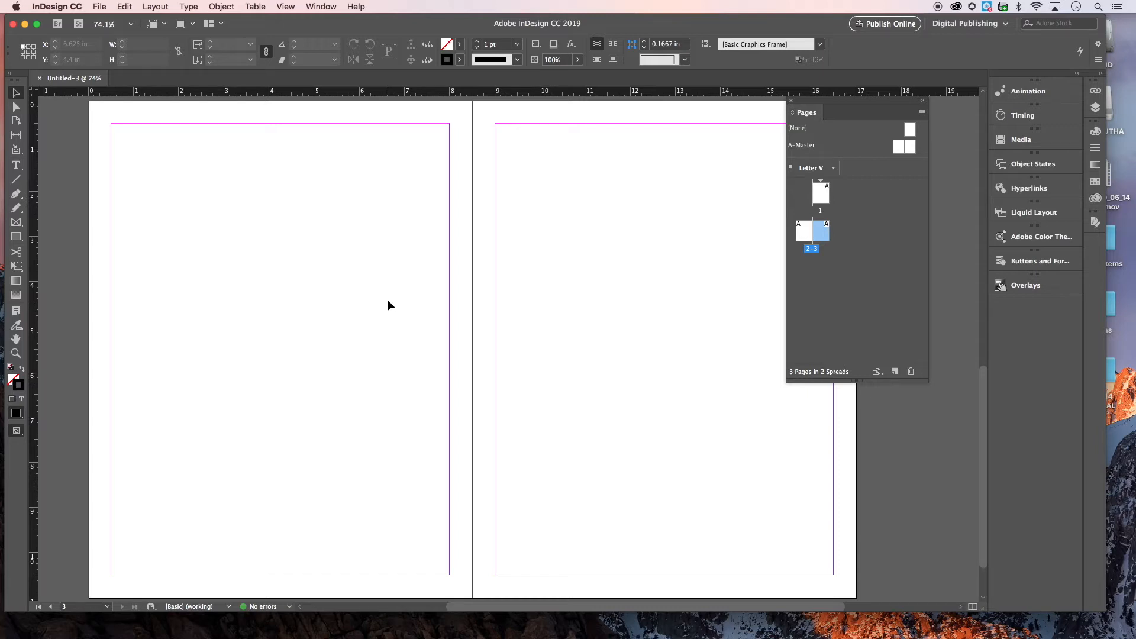
Enlarge the master section of the Pages panel and open the left page of the A-Master spread
{"action": "left_click_drag", "start_coordinate": [850, 104], "coordinate": [893, 156]}
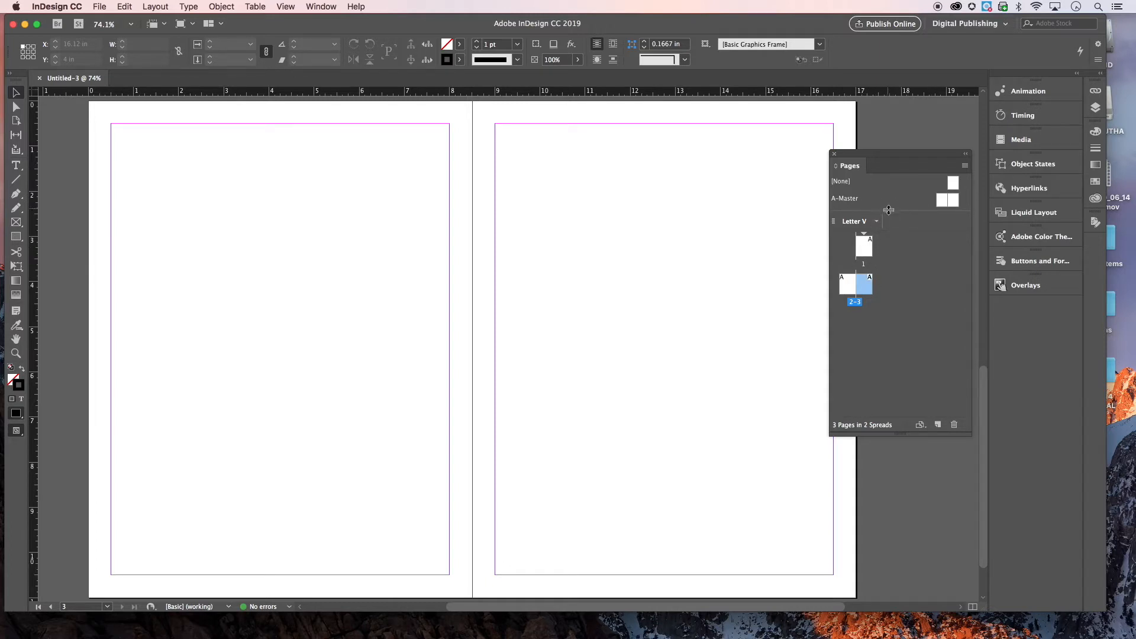
{"action": "left_click_drag", "start_coordinate": [888, 210], "coordinate": [888, 236]}
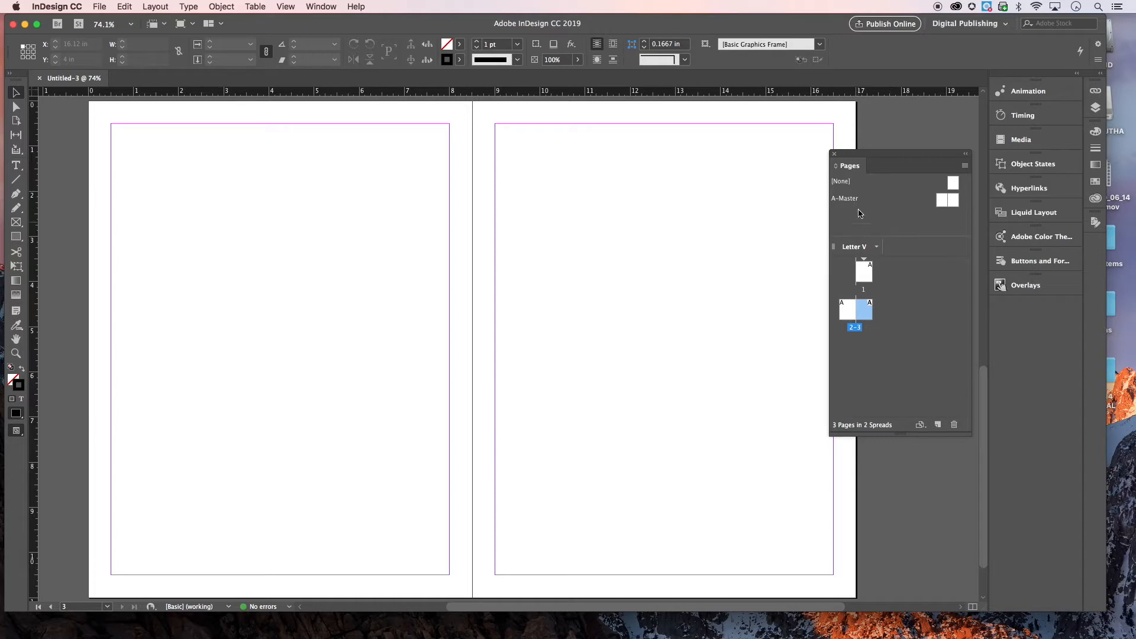
{"action": "left_click", "coordinate": [943, 203]}
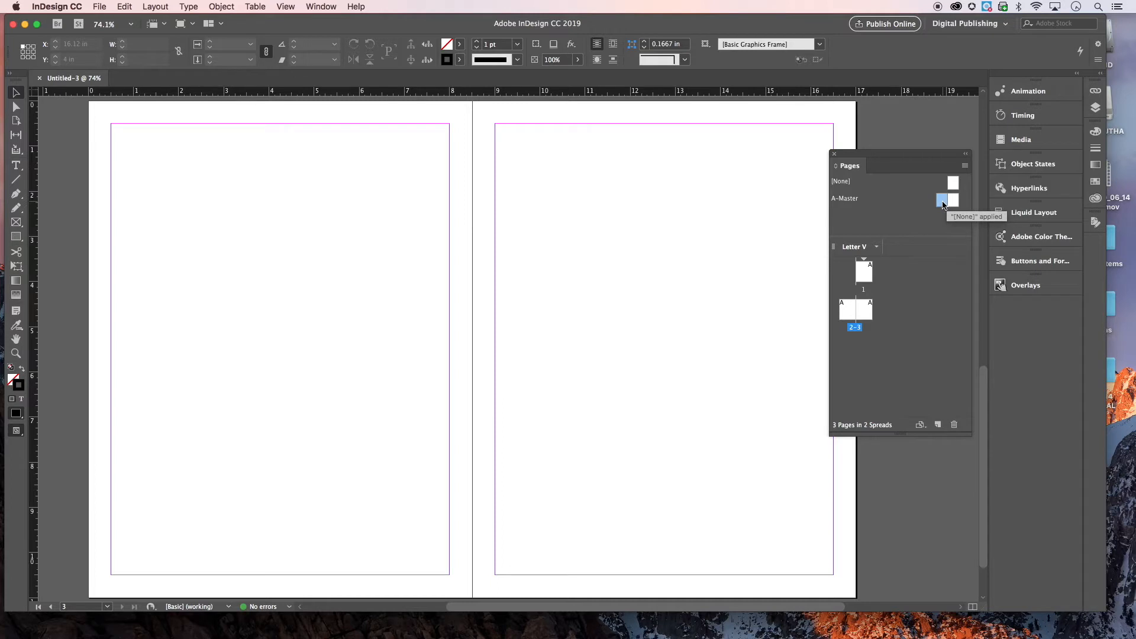
{"action": "double_click", "coordinate": [943, 203]}
{"action": "scroll", "coordinate": [676, 365], "scroll_direction": "right", "scroll_amount": 6}
{"action": "scroll", "coordinate": [680, 367], "scroll_direction": "right", "scroll_amount": 2}
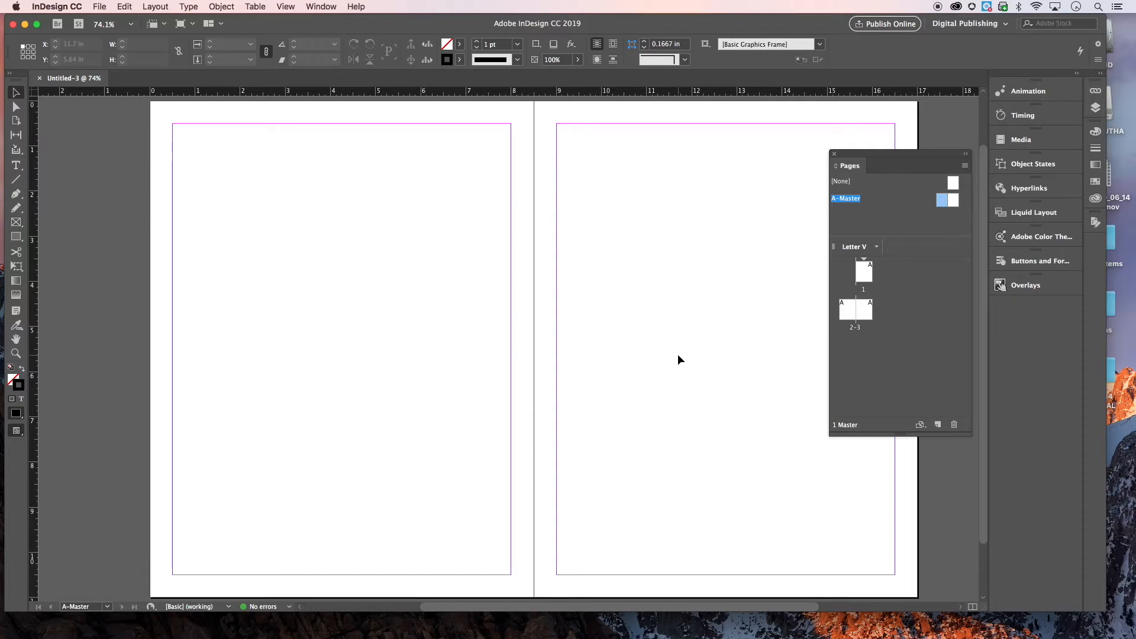
{"action": "scroll", "coordinate": [678, 357], "scroll_direction": "right", "scroll_amount": 1}
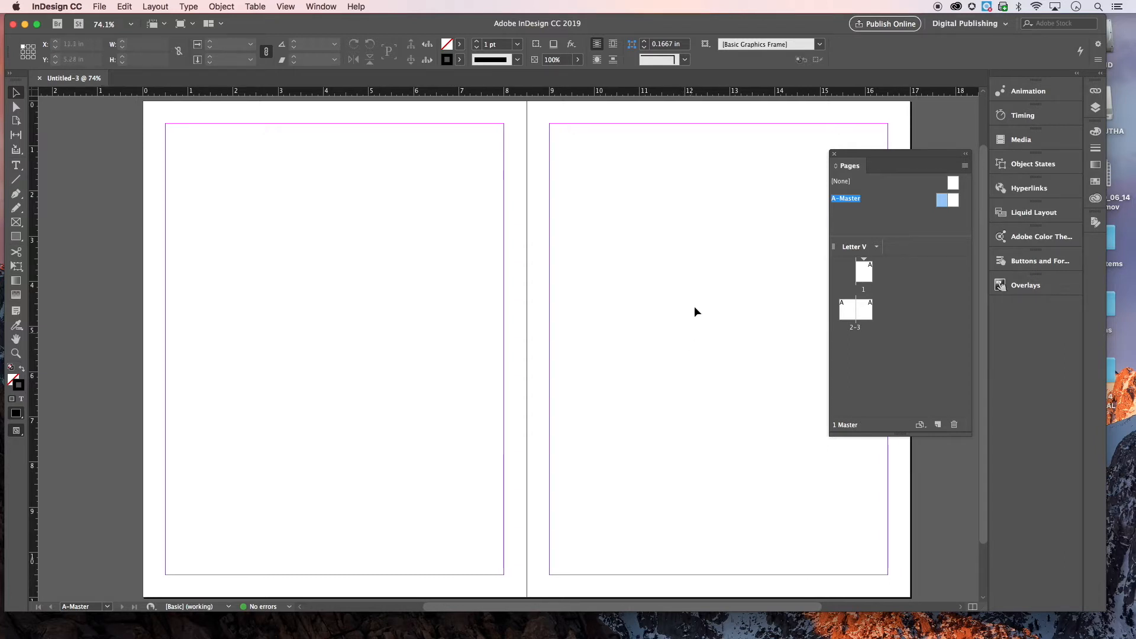
{"action": "scroll", "coordinate": [647, 414], "scroll_direction": "right", "scroll_amount": 1}
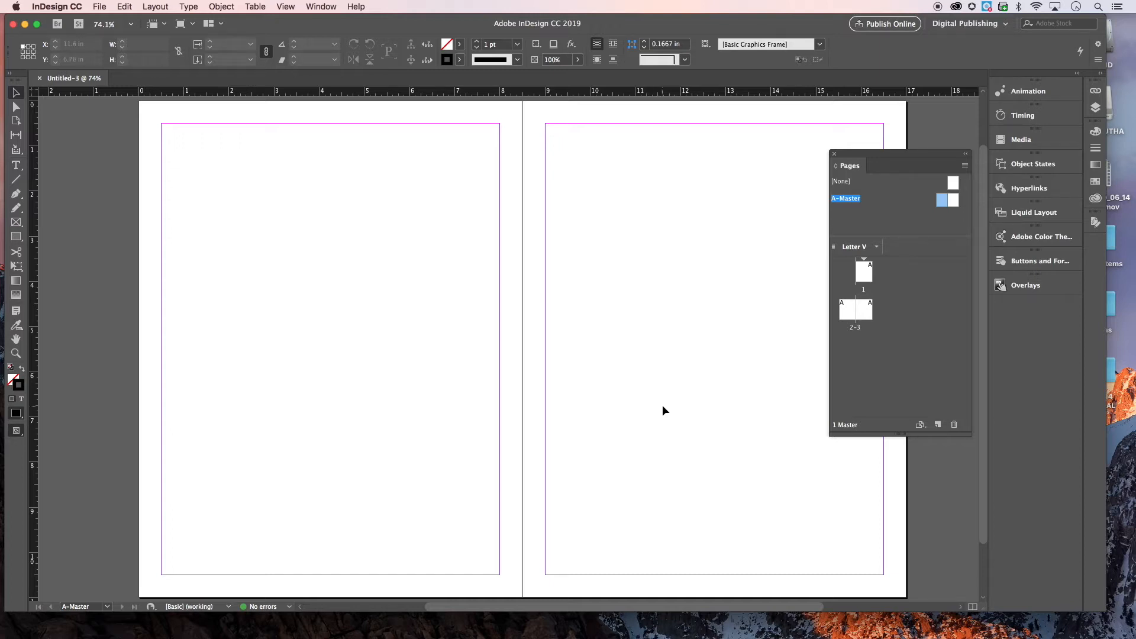
{"action": "scroll", "coordinate": [659, 398], "scroll_direction": "right", "scroll_amount": 2}
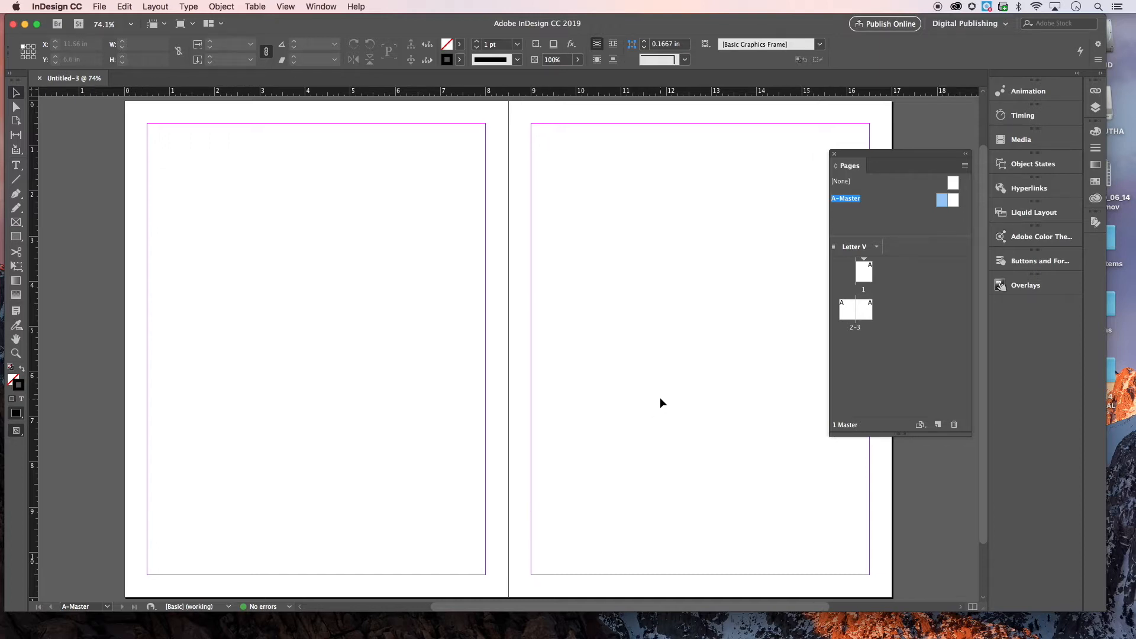
Set up ruler guides with 4 rows and 3 columns on the A-Master spread, with the preview in view
{"action": "left_click", "coordinate": [155, 6]}
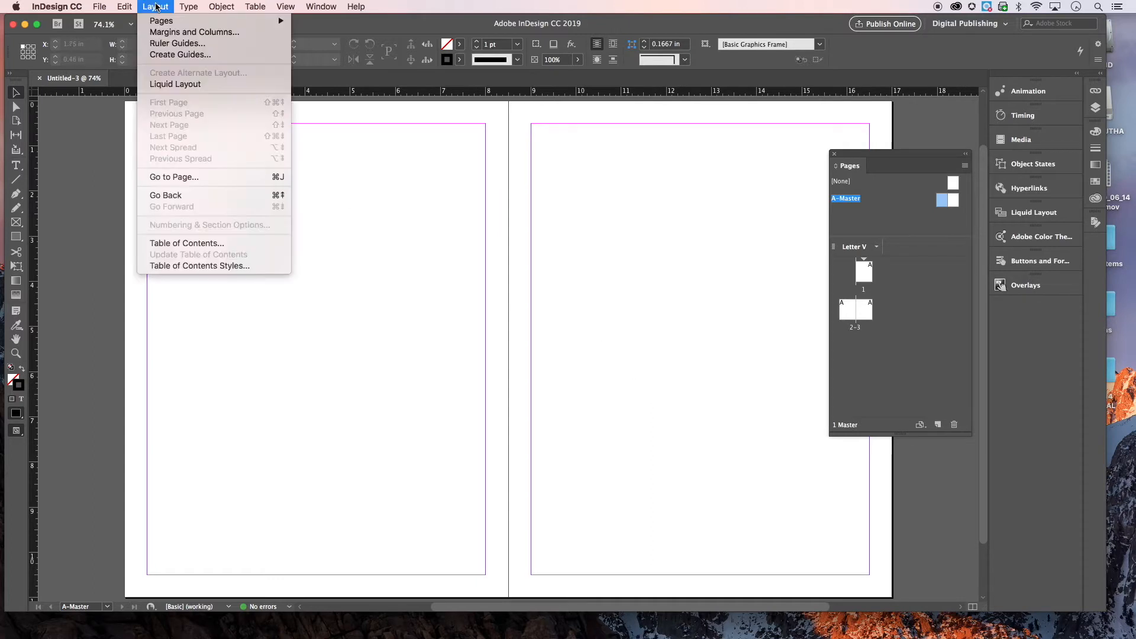
{"action": "left_click", "coordinate": [166, 55]}
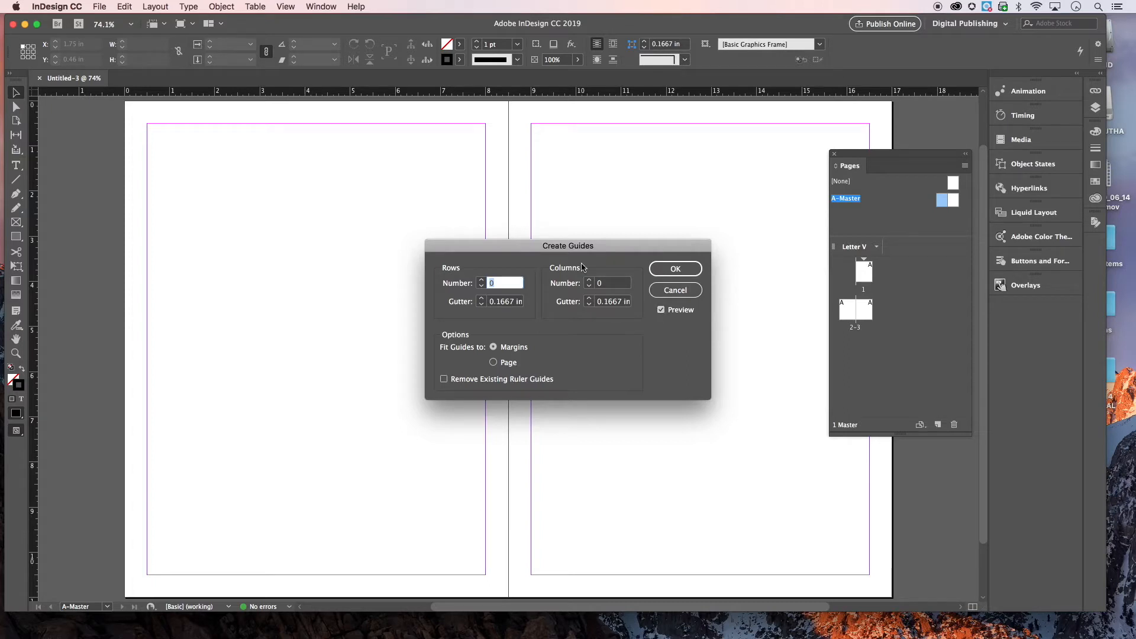
{"action": "left_click_drag", "start_coordinate": [560, 253], "coordinate": [626, 360]}
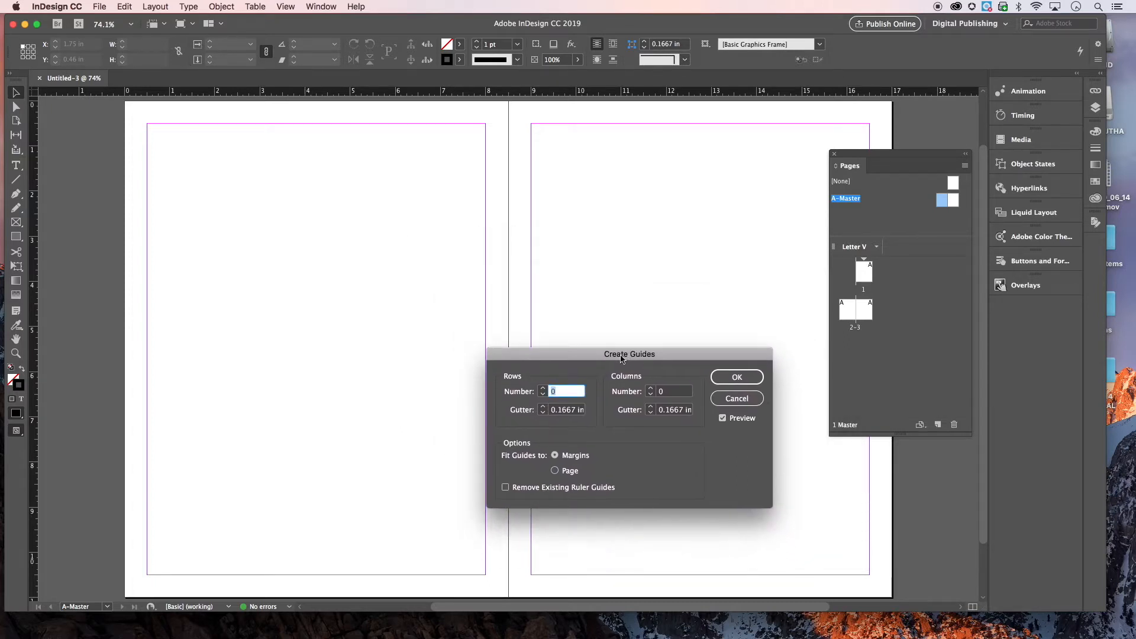
{"action": "left_click", "coordinate": [543, 389]}
{"action": "left_click", "coordinate": [543, 388]}
{"action": "left_click", "coordinate": [544, 388]}
{"action": "left_click", "coordinate": [543, 389]}
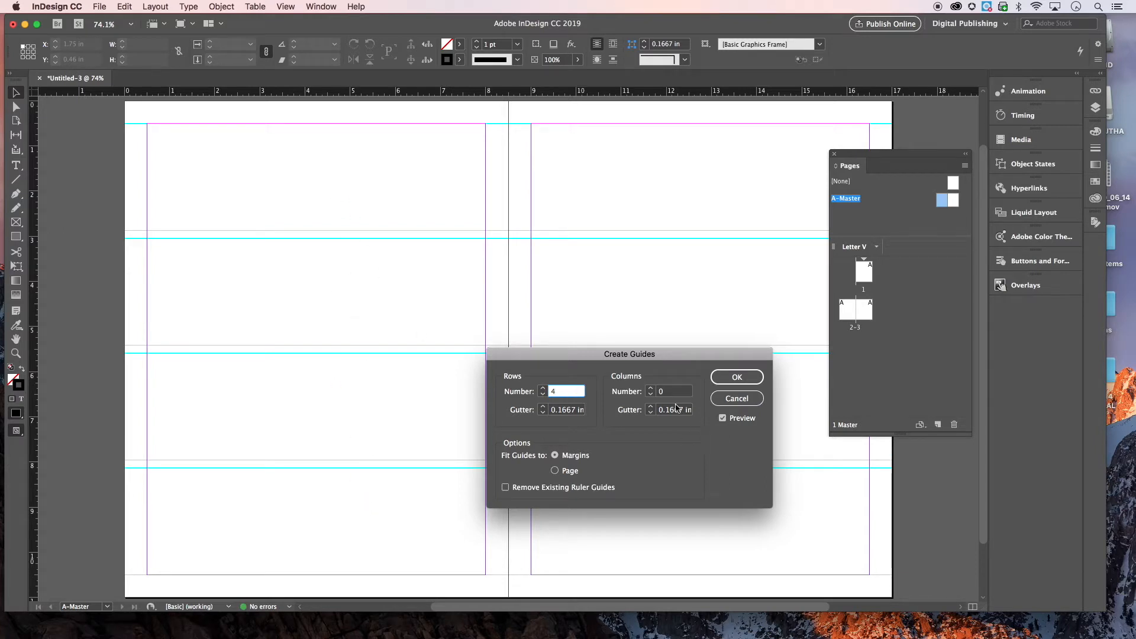
{"action": "left_click", "coordinate": [650, 389]}
{"action": "left_click", "coordinate": [651, 389]}
{"action": "left_click", "coordinate": [650, 389]}
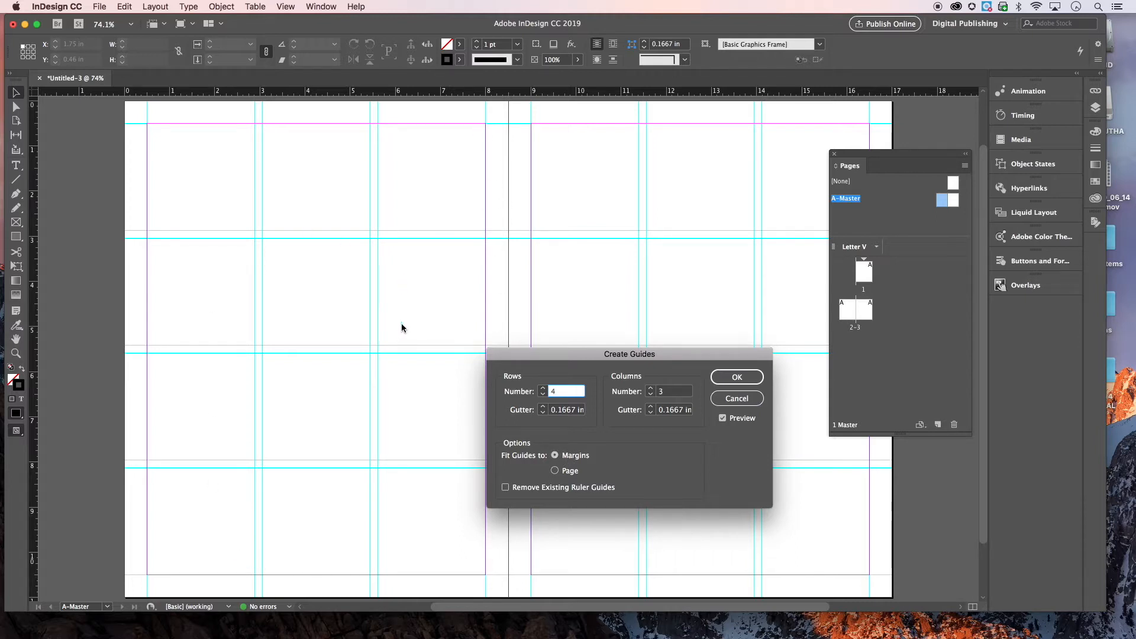
Compare fitting the guides to the page and to the margins, then create them fitted to the margins
{"action": "left_click", "coordinate": [555, 472]}
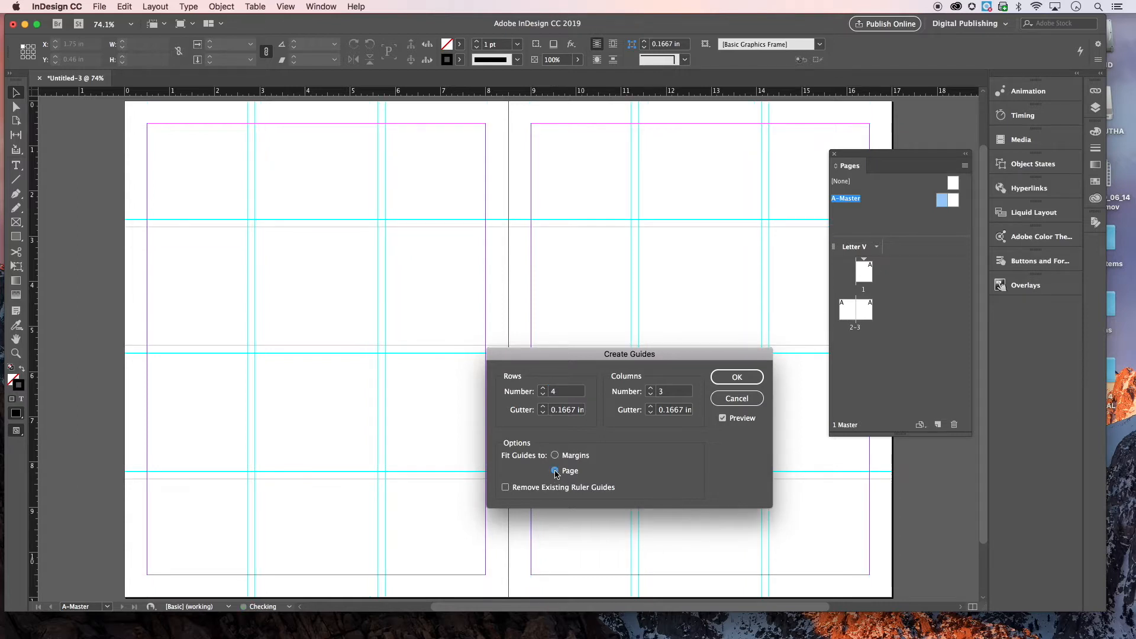
{"action": "left_click", "coordinate": [555, 457]}
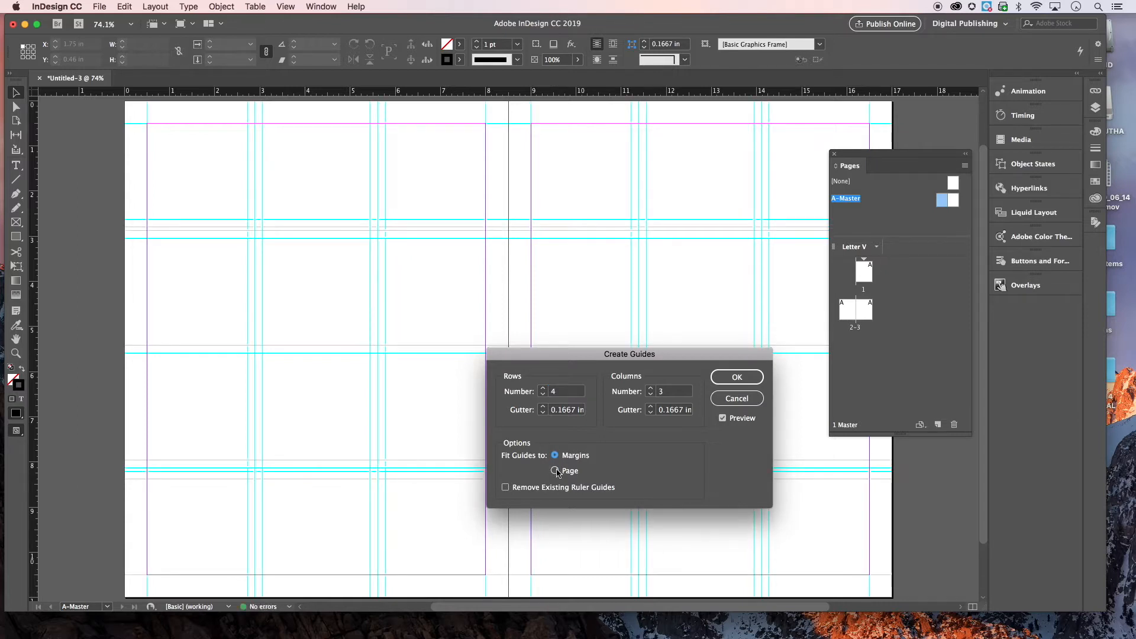
{"action": "left_click", "coordinate": [555, 471]}
{"action": "left_click", "coordinate": [555, 455]}
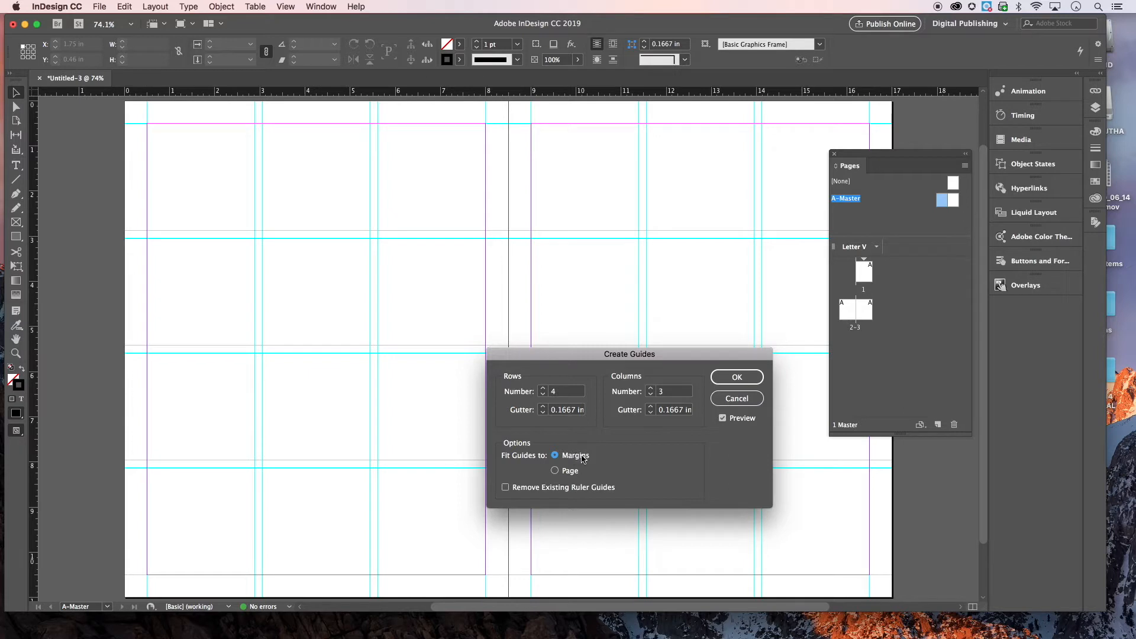
{"action": "left_click", "coordinate": [738, 378]}
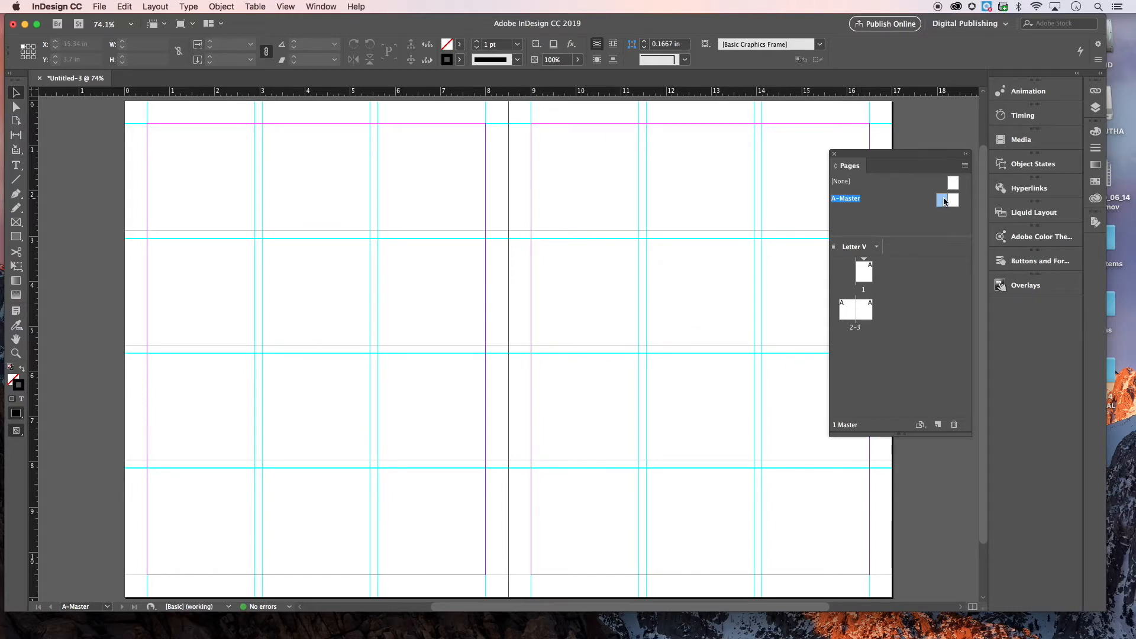
Visit page 1 and the spread of pages 2-3 to check the guides inherited from A-Master
{"action": "double_click", "coordinate": [862, 276]}
{"action": "double_click", "coordinate": [853, 313]}
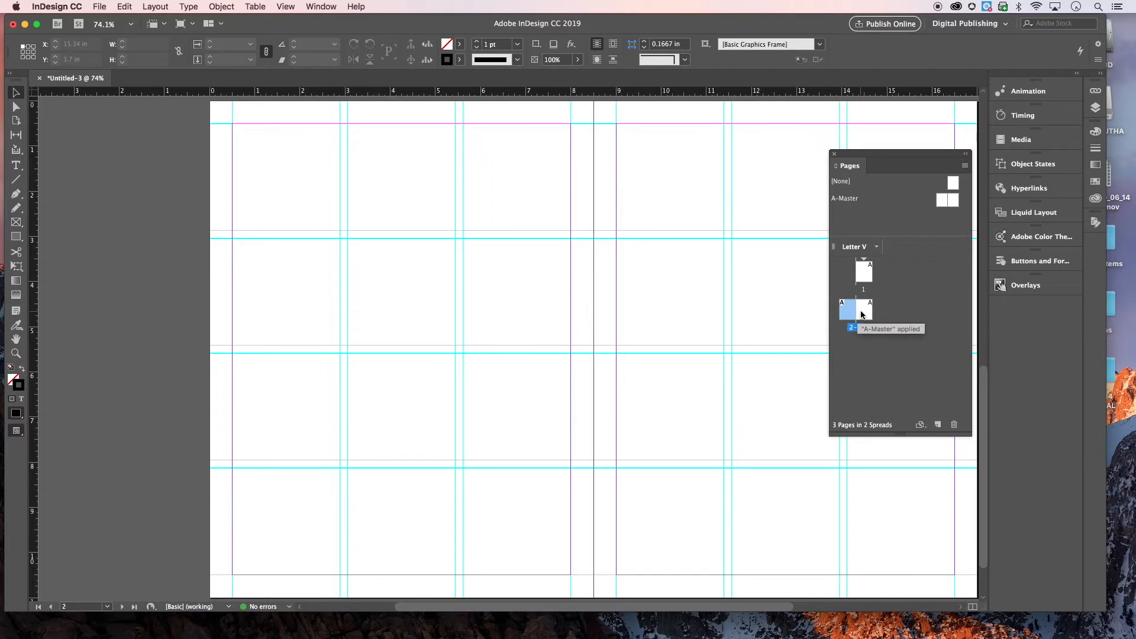
{"action": "double_click", "coordinate": [863, 311]}
{"action": "double_click", "coordinate": [848, 310]}
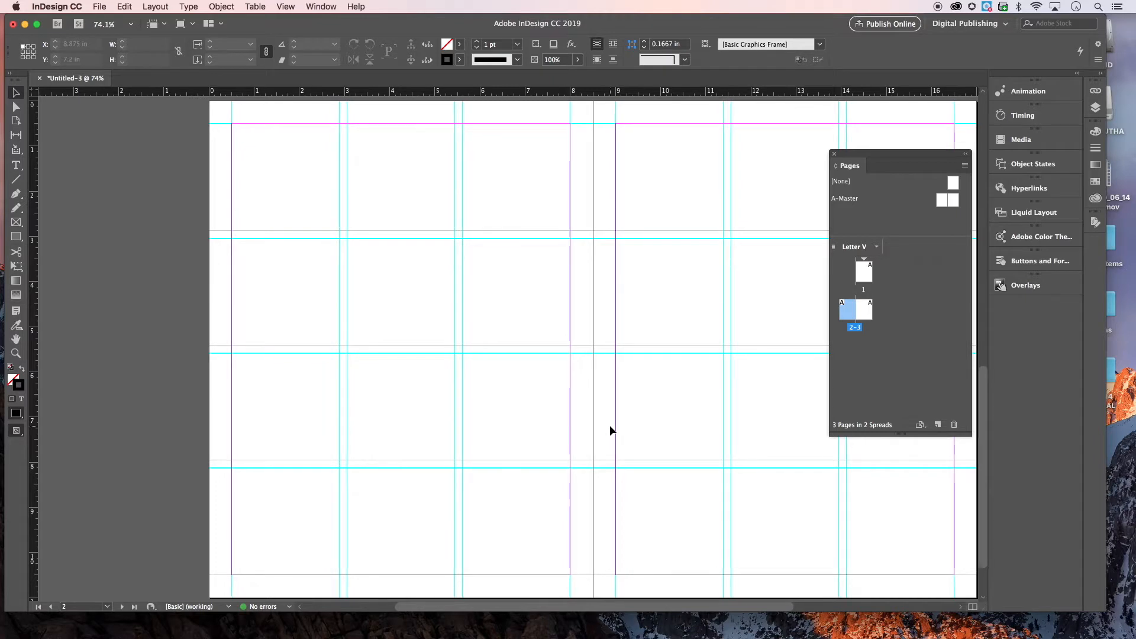
{"action": "scroll", "coordinate": [609, 425], "scroll_direction": "right", "scroll_amount": 3}
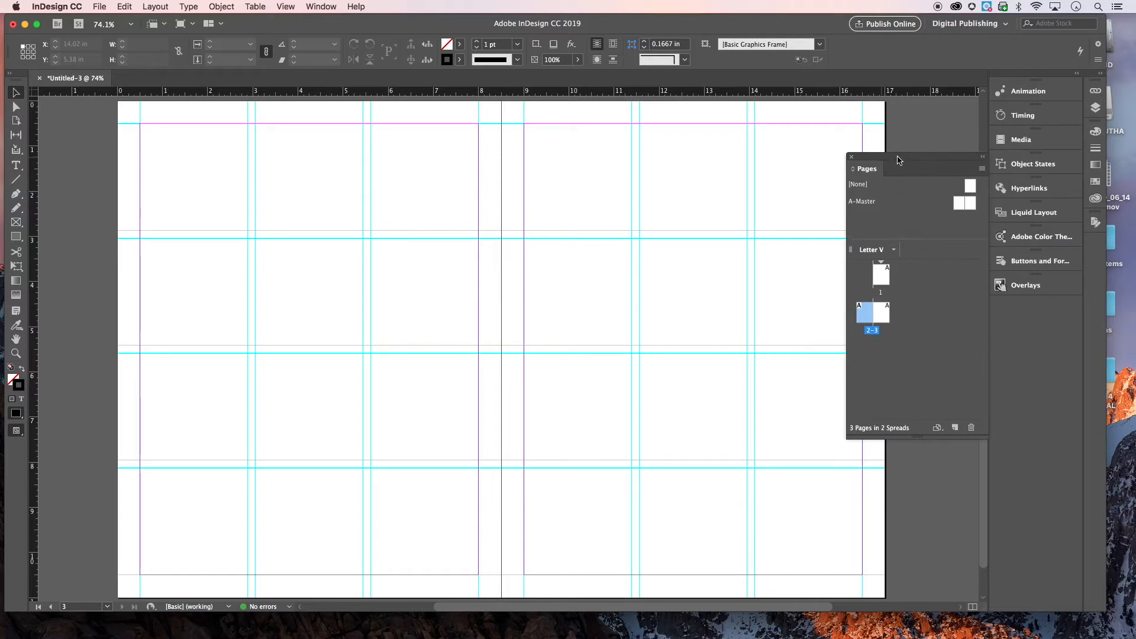
Shorten the floating Pages panel, enlarge the application window, and move the panel to the lower outer edge of page 3
{"action": "left_click_drag", "start_coordinate": [882, 158], "coordinate": [892, 169]}
{"action": "left_click_drag", "start_coordinate": [981, 448], "coordinate": [991, 394]}
{"action": "left_click_drag", "start_coordinate": [901, 167], "coordinate": [875, 252]}
{"action": "left_click_drag", "start_coordinate": [722, 27], "coordinate": [723, 26]}
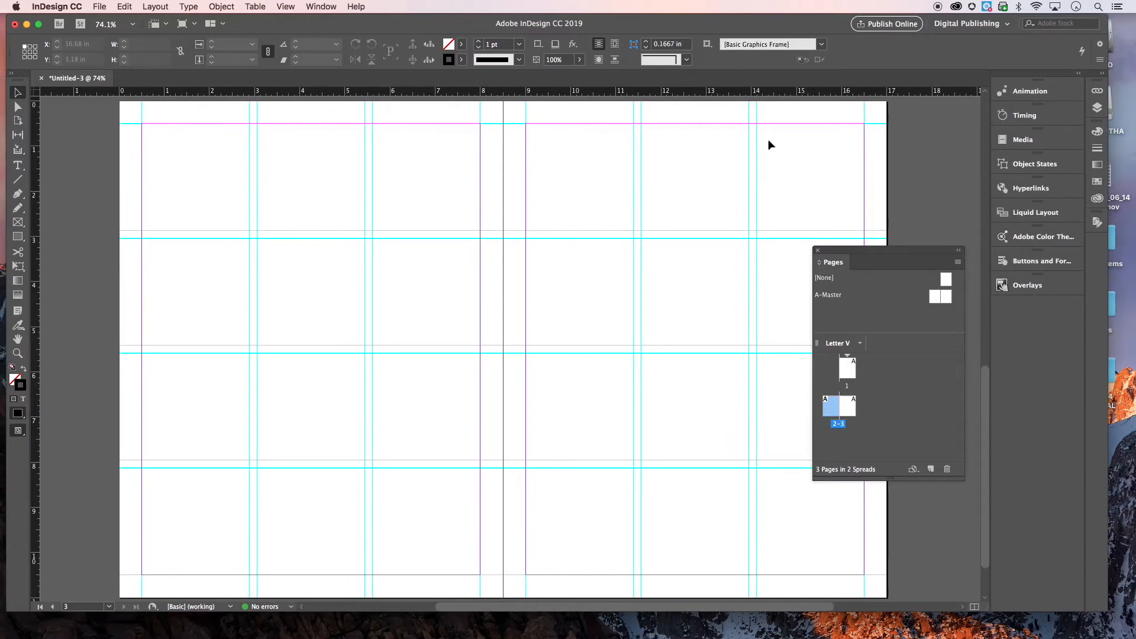
{"action": "left_click_drag", "start_coordinate": [1105, 609], "coordinate": [1133, 631]}
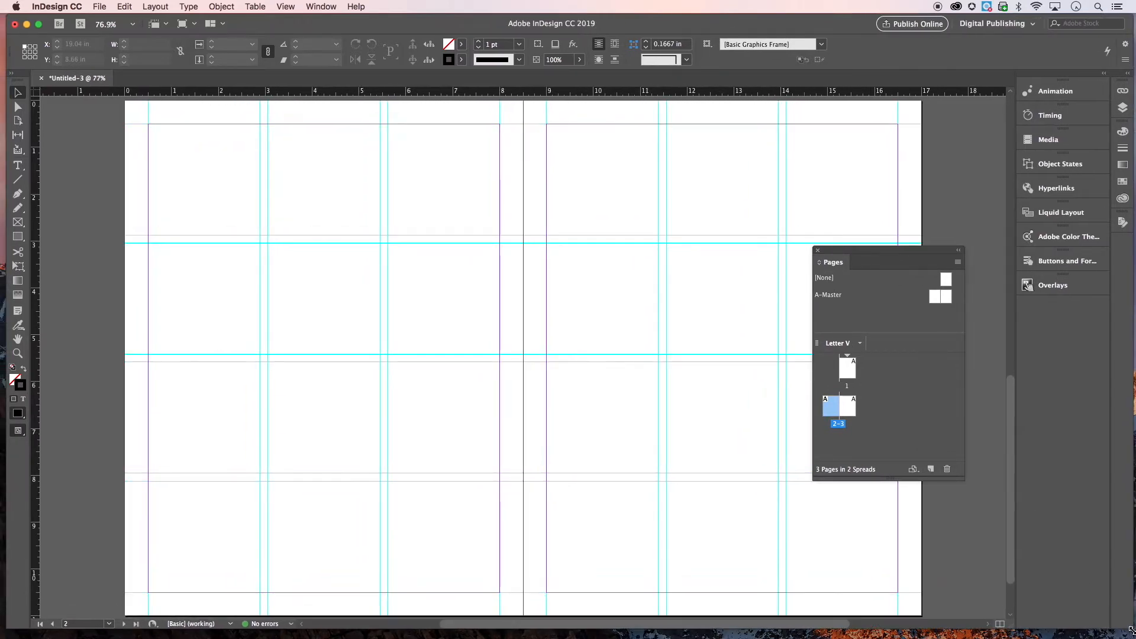
{"action": "left_click_drag", "start_coordinate": [875, 251], "coordinate": [960, 330]}
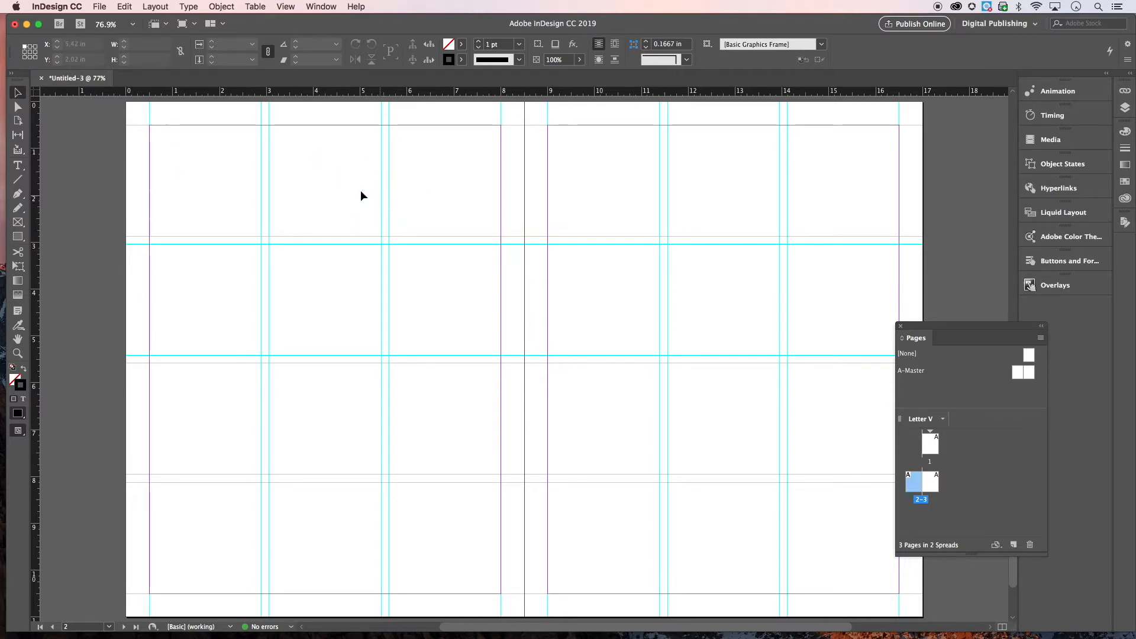
Draw a 7.5 by 2.375 in text frame across page 2's top guide row and enter "TOP 8", "PSVR" and "GAMES 2019" on separate lines
{"action": "left_click", "coordinate": [22, 169]}
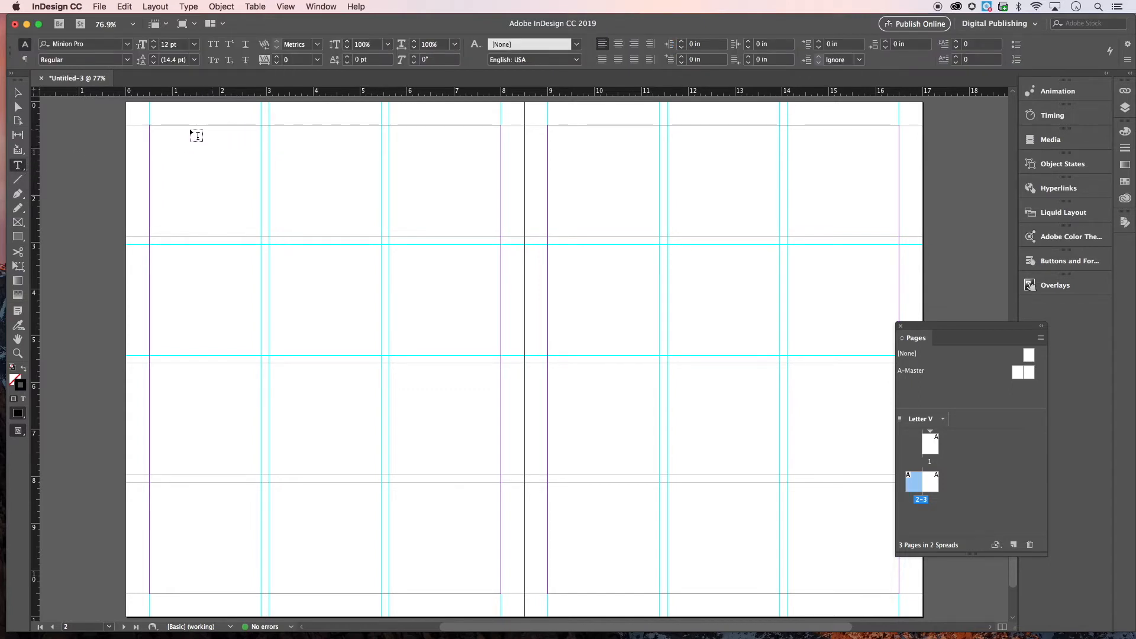
{"action": "left_click_drag", "start_coordinate": [150, 126], "coordinate": [501, 237]}
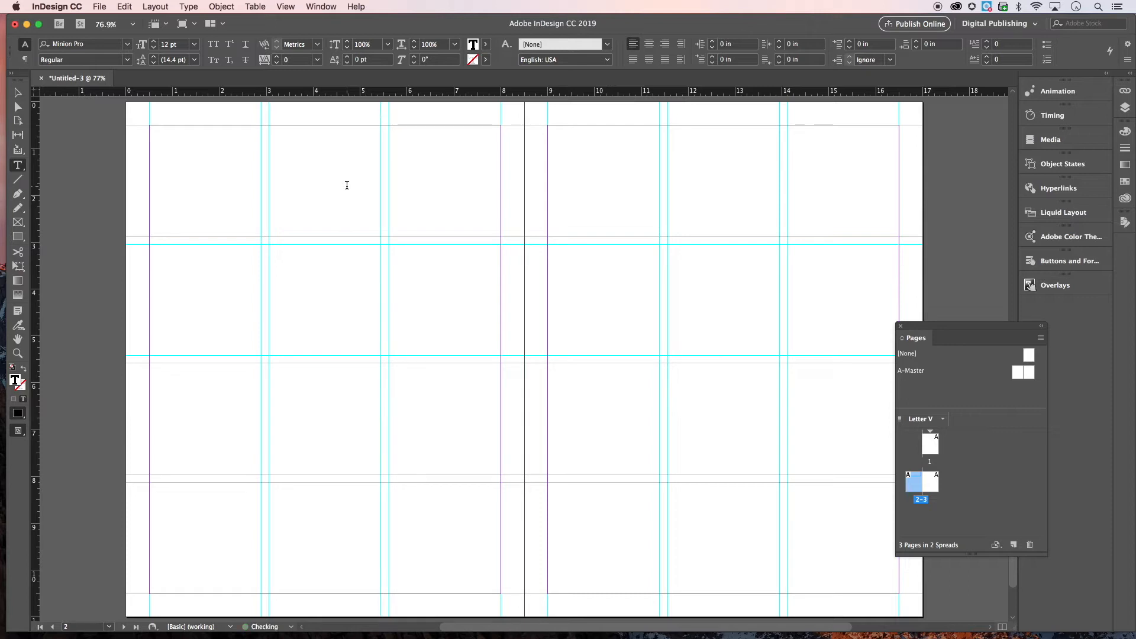
{"action": "type", "text": "TOP 8"}
{"action": "key", "text": "Return"}
{"action": "type", "text": "PSVR"}
{"action": "key", "text": "Return"}
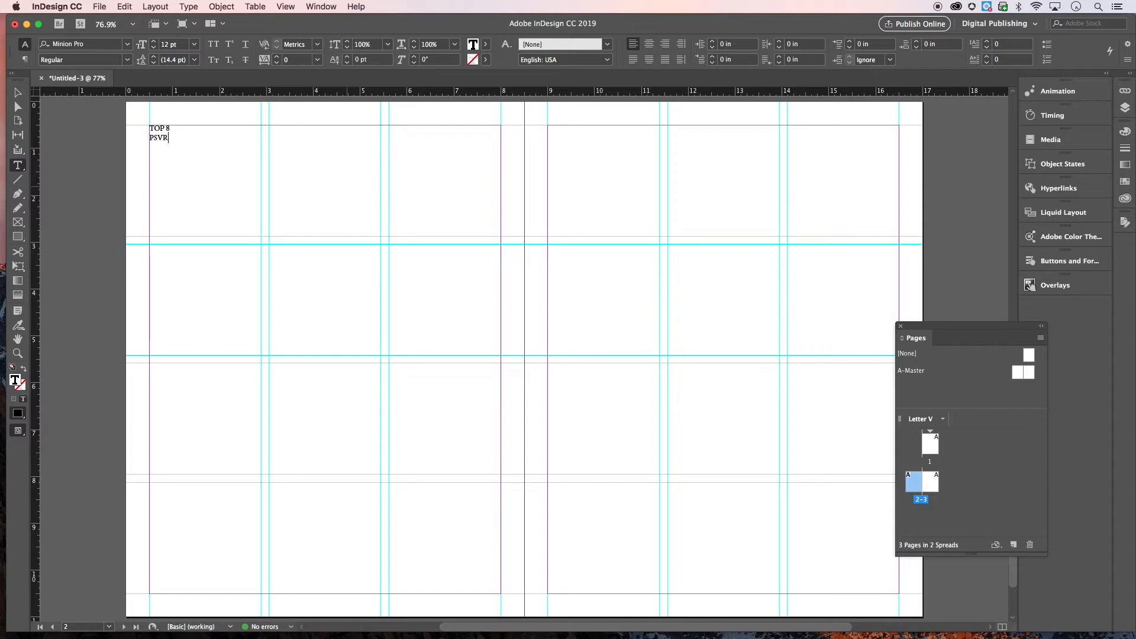
{"action": "type", "text": "GAMES 2019"}
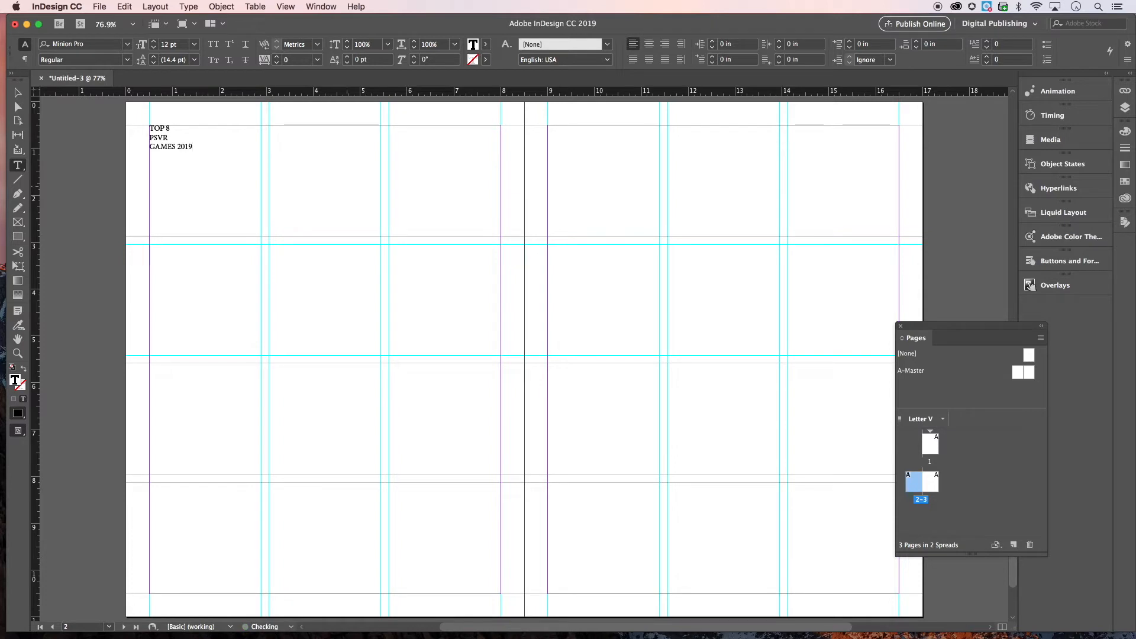
{"action": "left_click", "coordinate": [18, 92]}
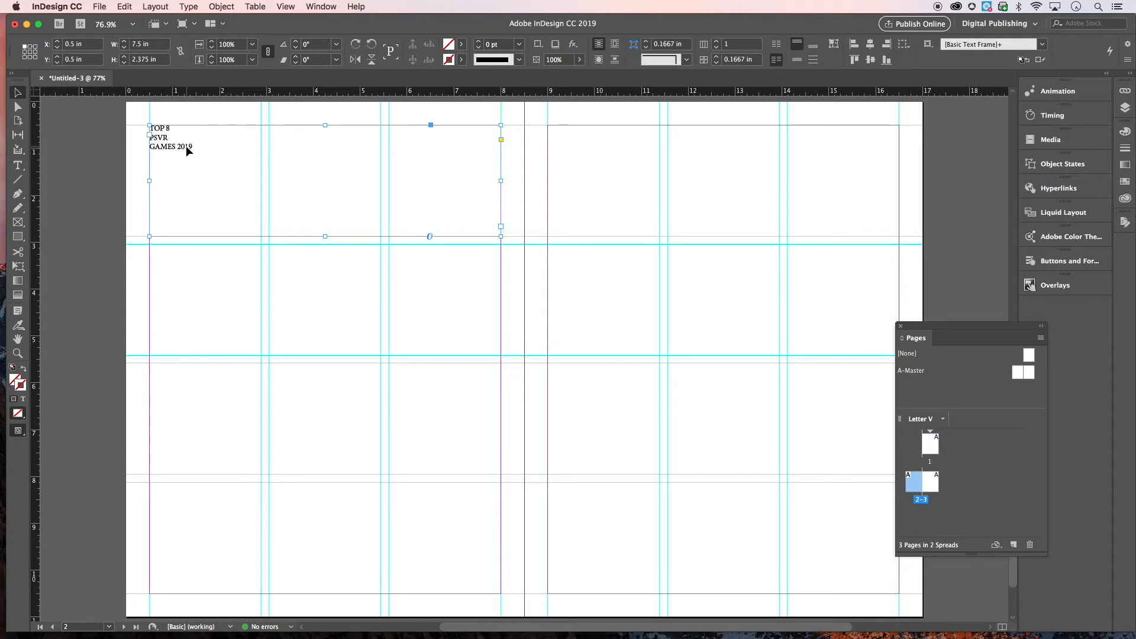
{"action": "double_click", "coordinate": [202, 148]}
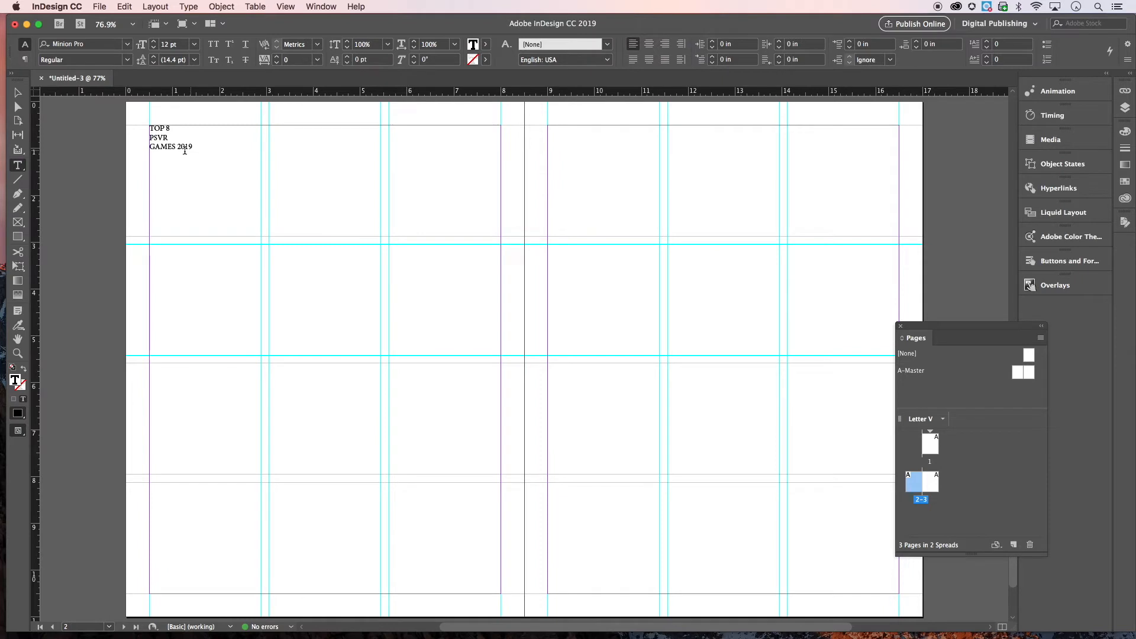
{"action": "left_click", "coordinate": [18, 94]}
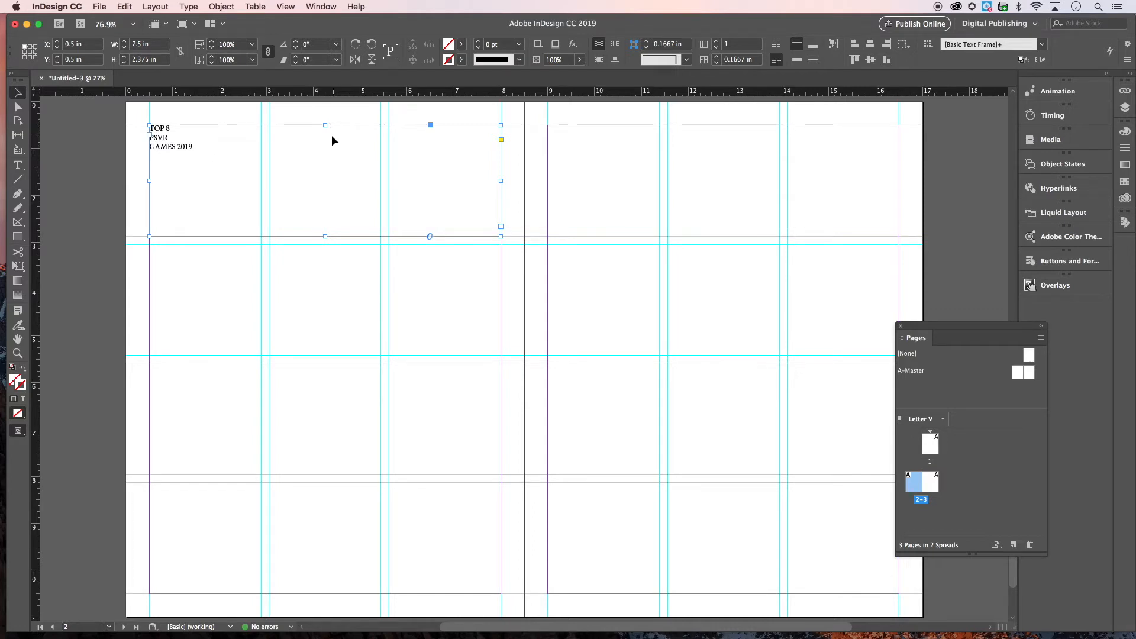
{"action": "left_click", "coordinate": [137, 141]}
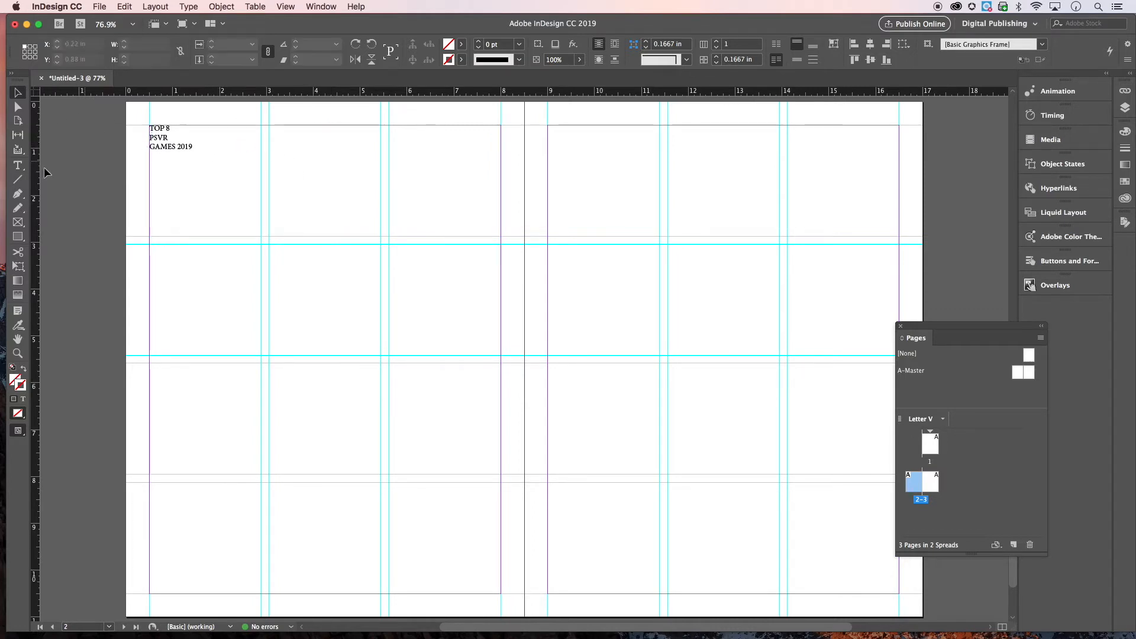
Centre all three lines of the title horizontally and vertically within the text frame on page 2
{"action": "left_click", "coordinate": [18, 167]}
{"action": "left_click", "coordinate": [203, 144]}
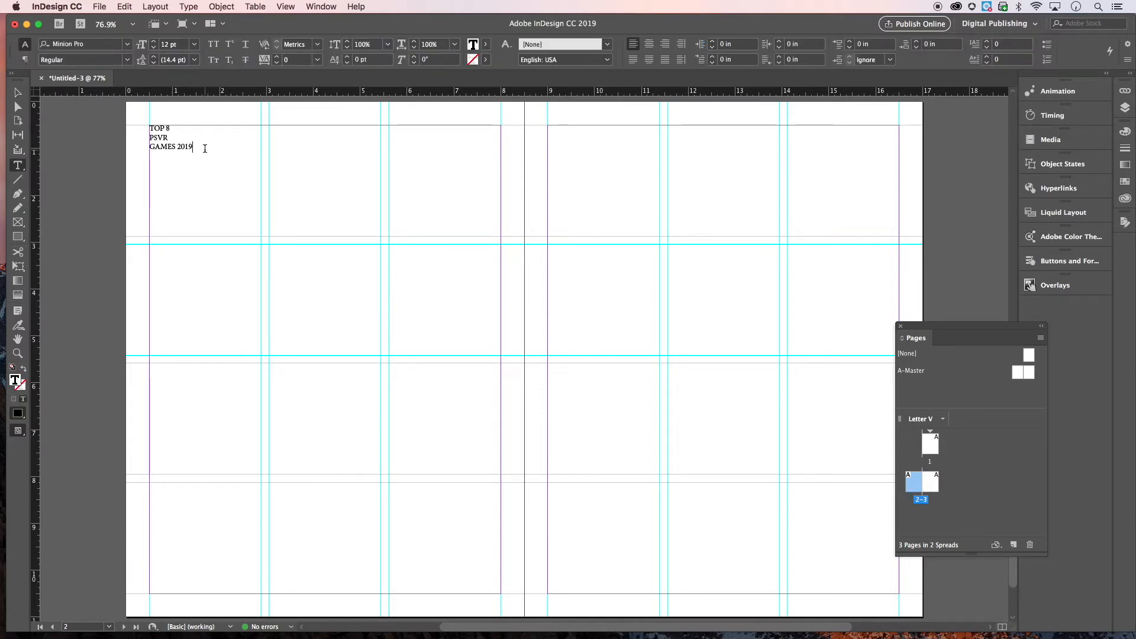
{"action": "key", "text": "super+a"}
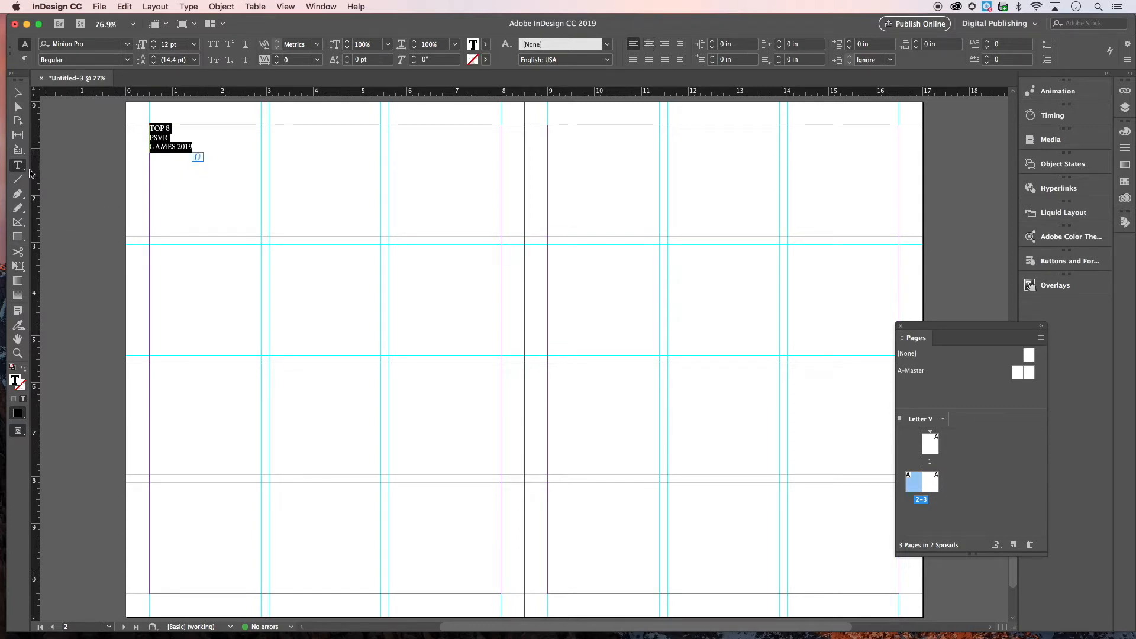
{"action": "left_click", "coordinate": [649, 44]}
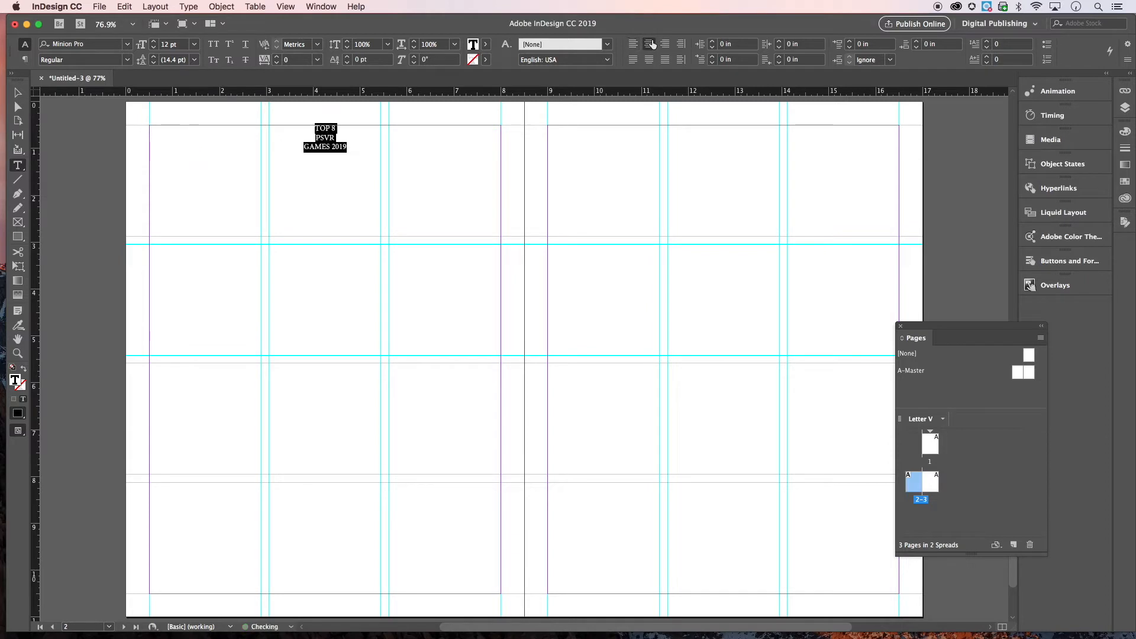
{"action": "left_click", "coordinate": [19, 95]}
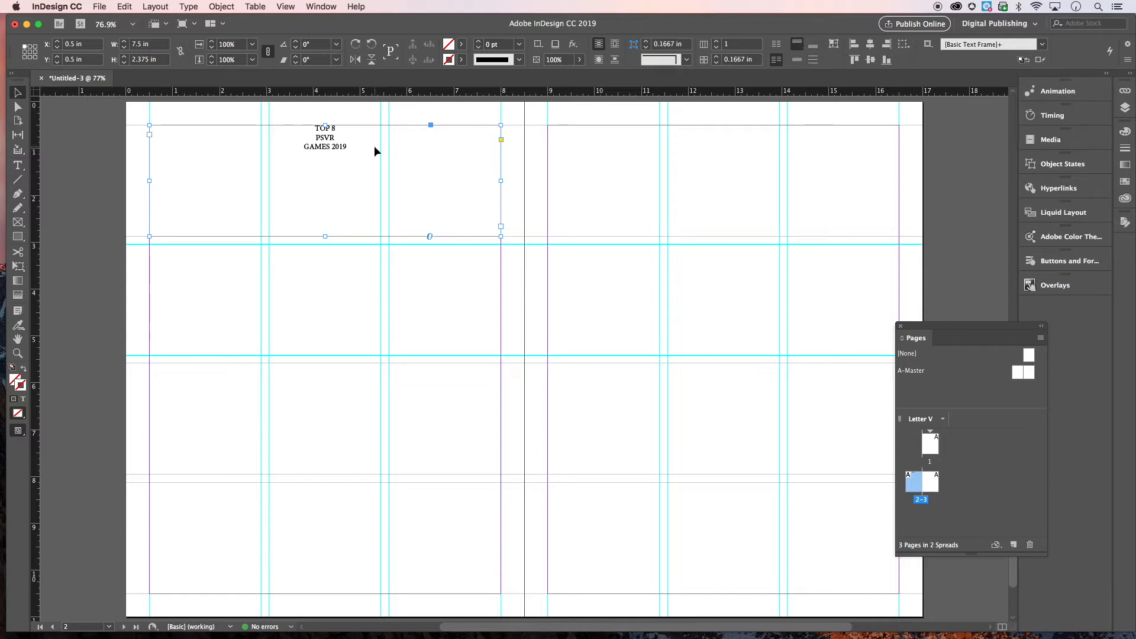
{"action": "left_click", "coordinate": [799, 62]}
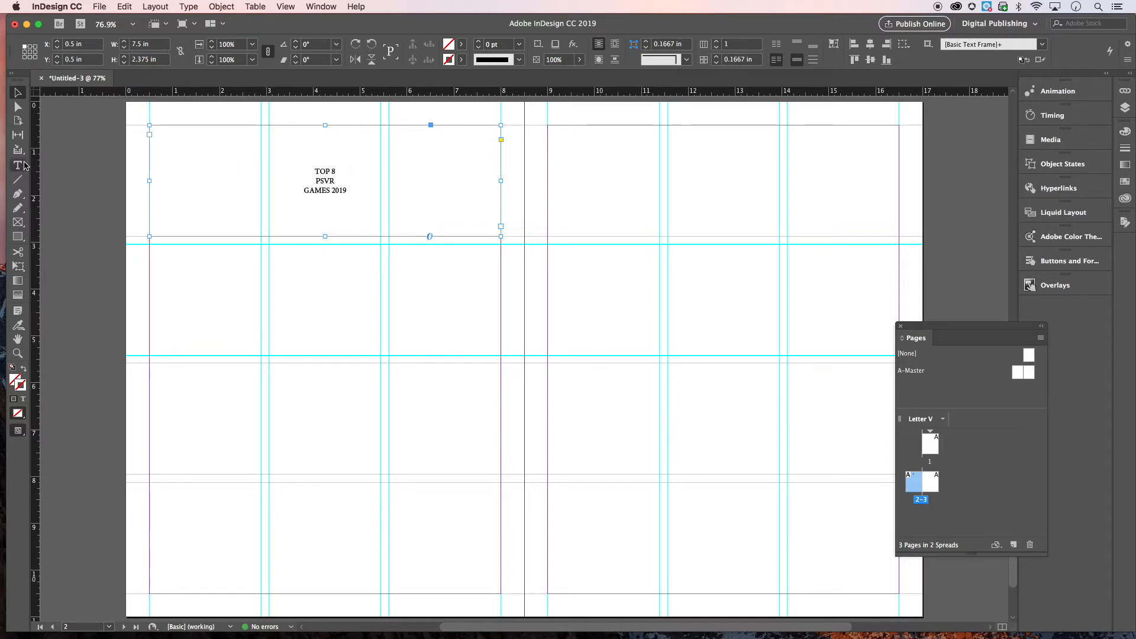
Set the font of the PSVR line in page 2's title to Over There
{"action": "left_click", "coordinate": [18, 166]}
{"action": "left_click", "coordinate": [348, 193]}
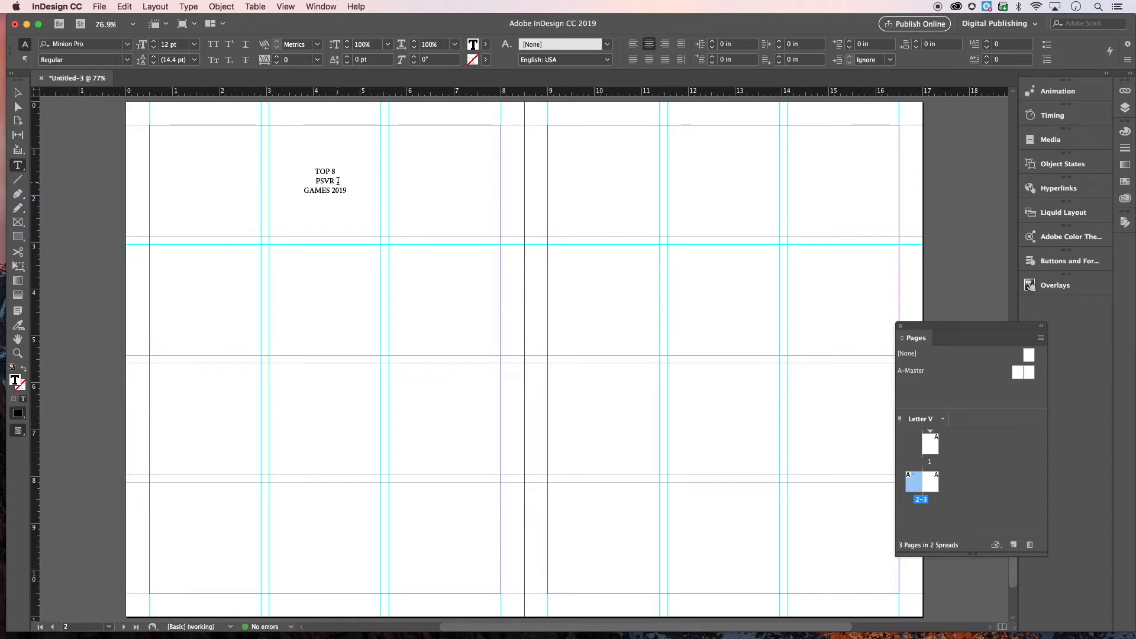
{"action": "left_click_drag", "start_coordinate": [337, 182], "coordinate": [316, 181]}
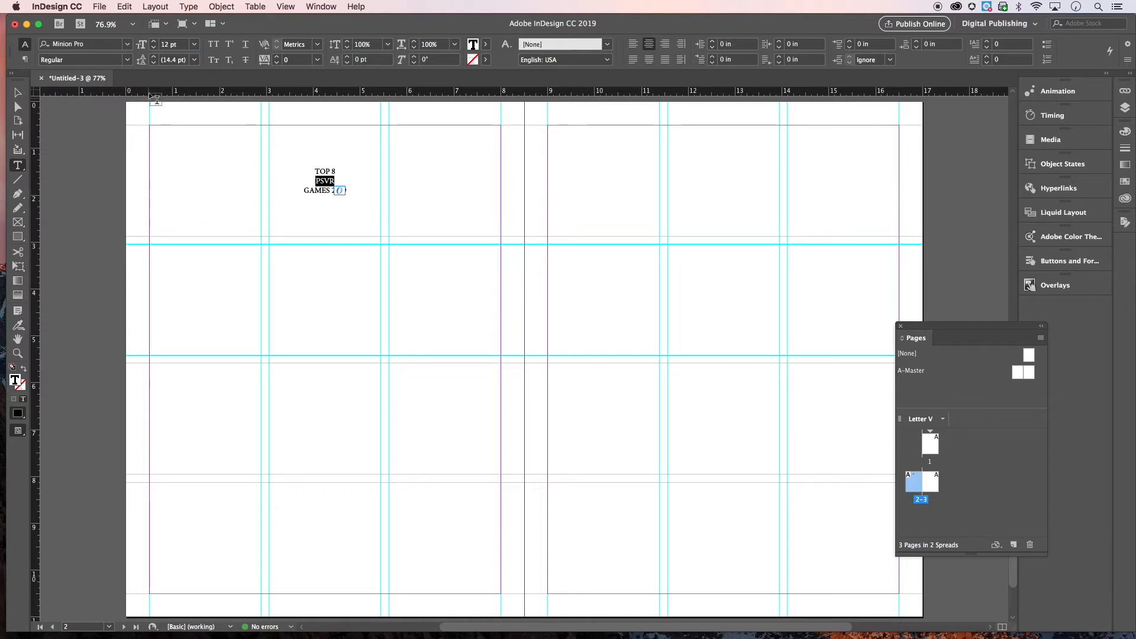
{"action": "left_click", "coordinate": [126, 47]}
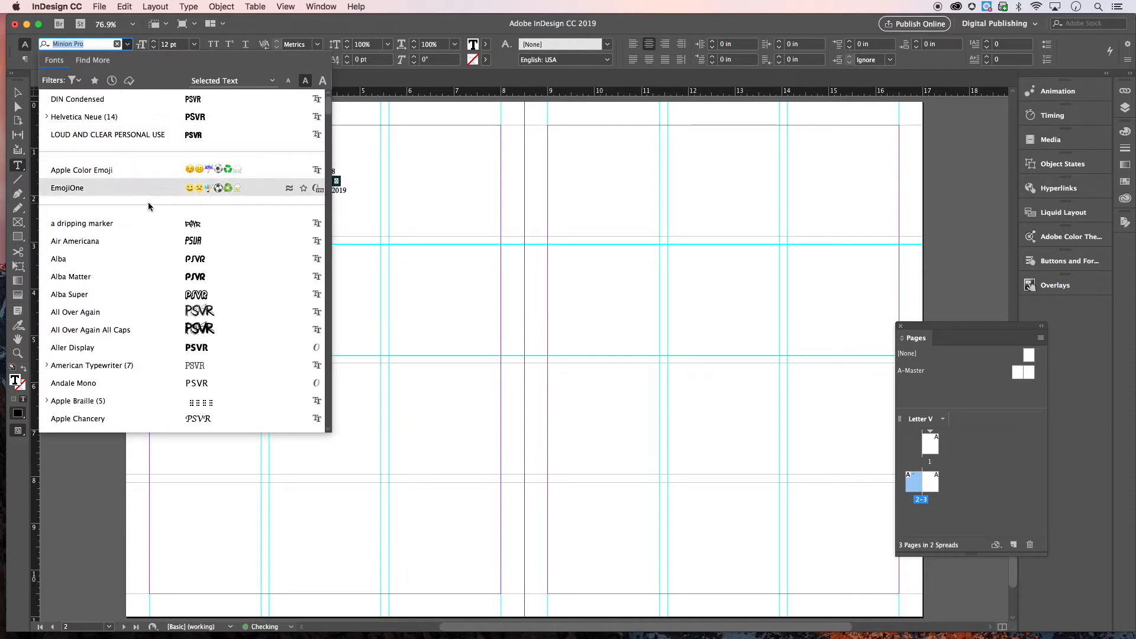
{"action": "scroll", "coordinate": [149, 203], "scroll_direction": "down", "scroll_amount": 1}
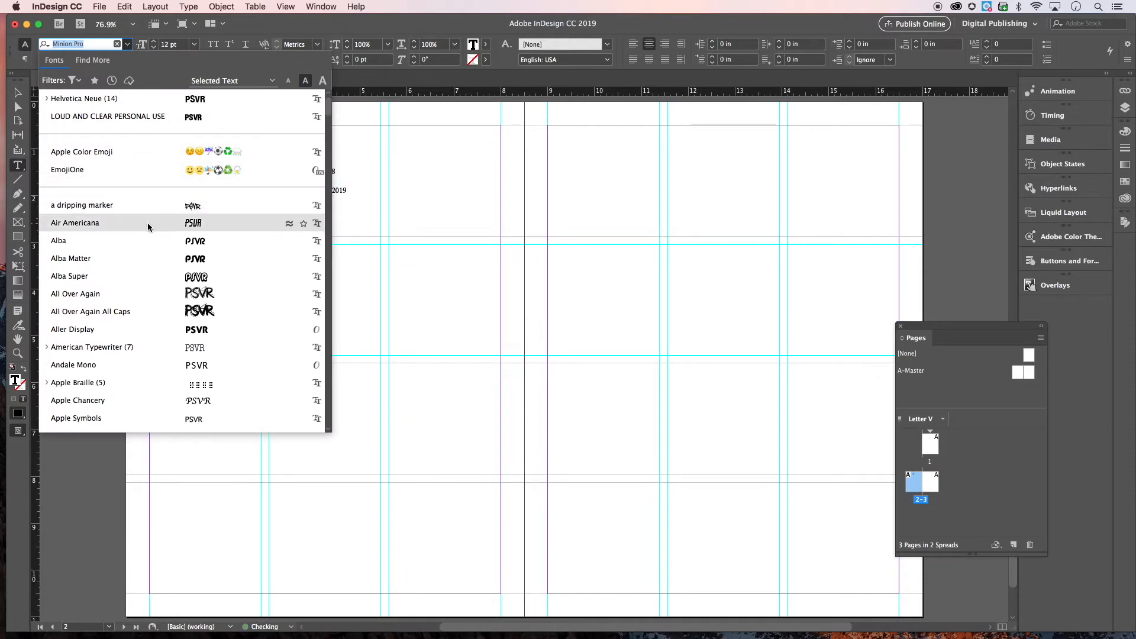
{"action": "scroll", "coordinate": [153, 228], "scroll_direction": "down", "scroll_amount": 20}
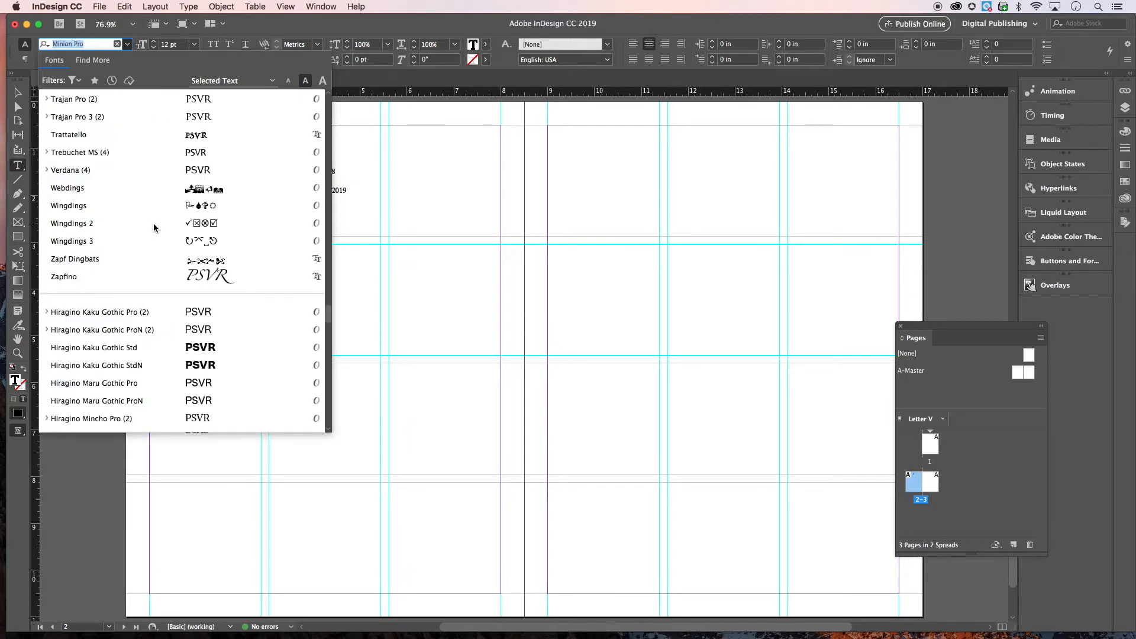
{"action": "scroll", "coordinate": [154, 227], "scroll_direction": "up", "scroll_amount": 15}
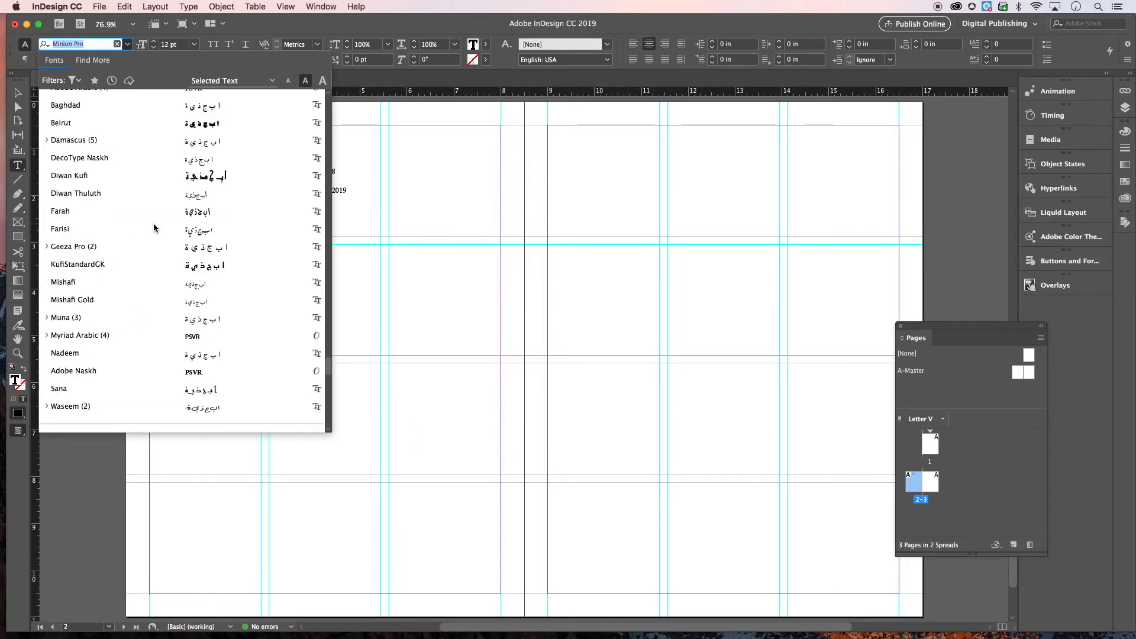
{"action": "left_click", "coordinate": [92, 44]}
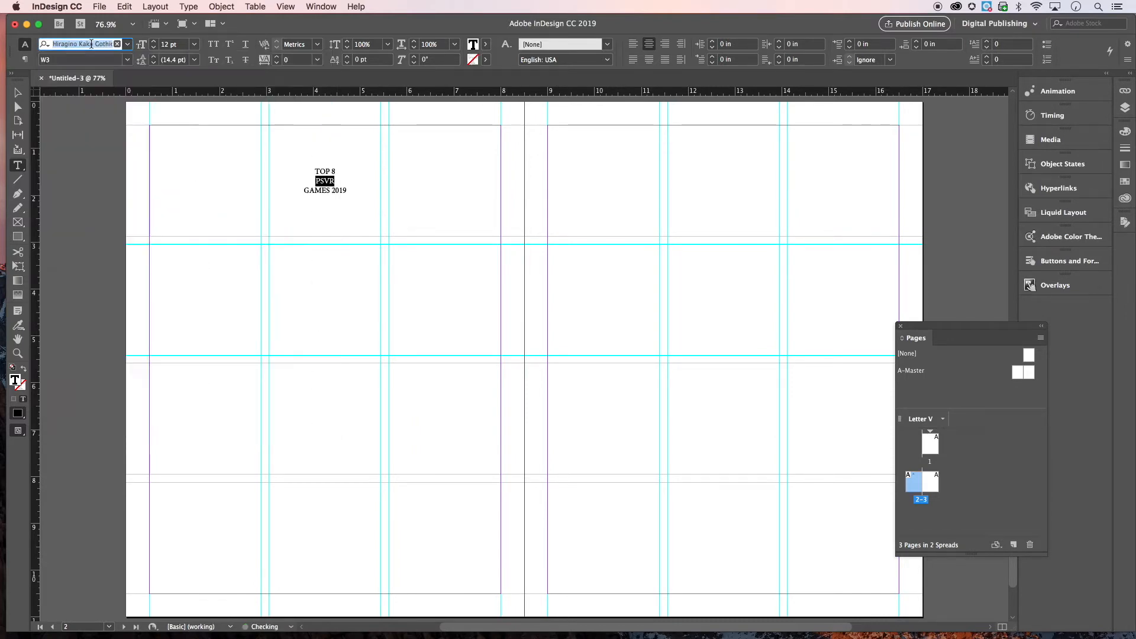
{"action": "left_click_drag", "start_coordinate": [93, 44], "coordinate": [43, 33]}
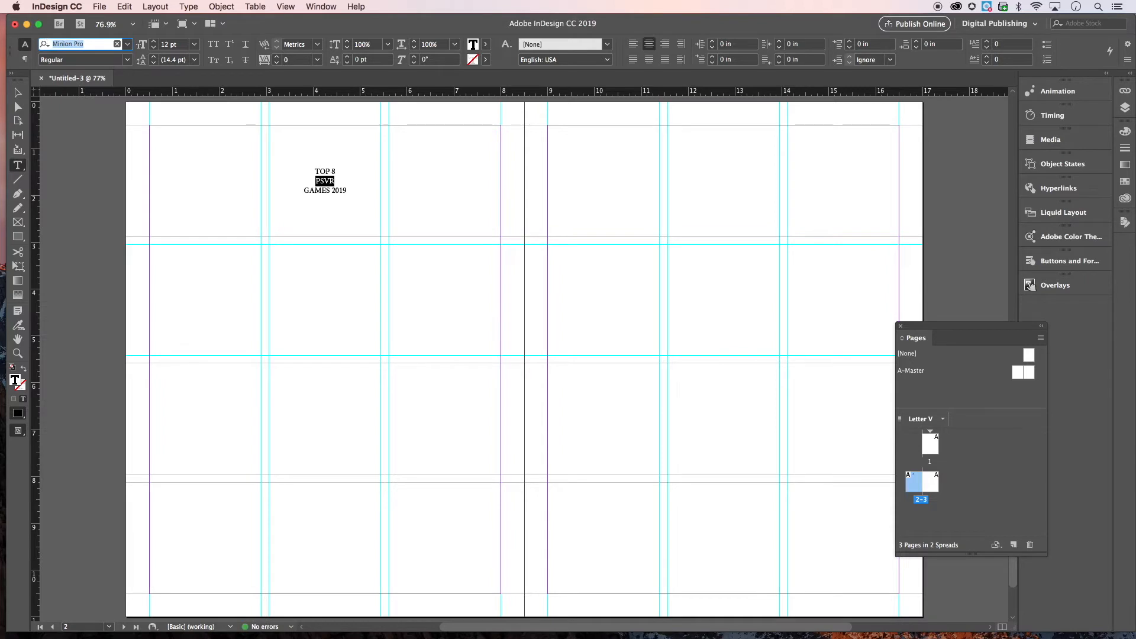
{"action": "type", "text": "Over"}
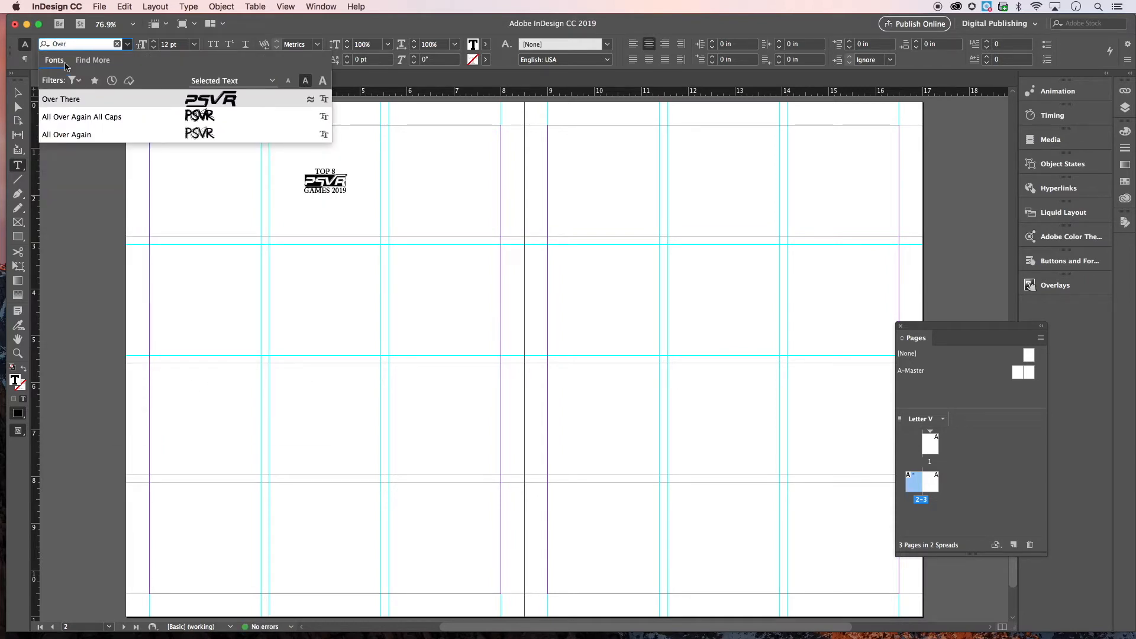
{"action": "left_click", "coordinate": [67, 101]}
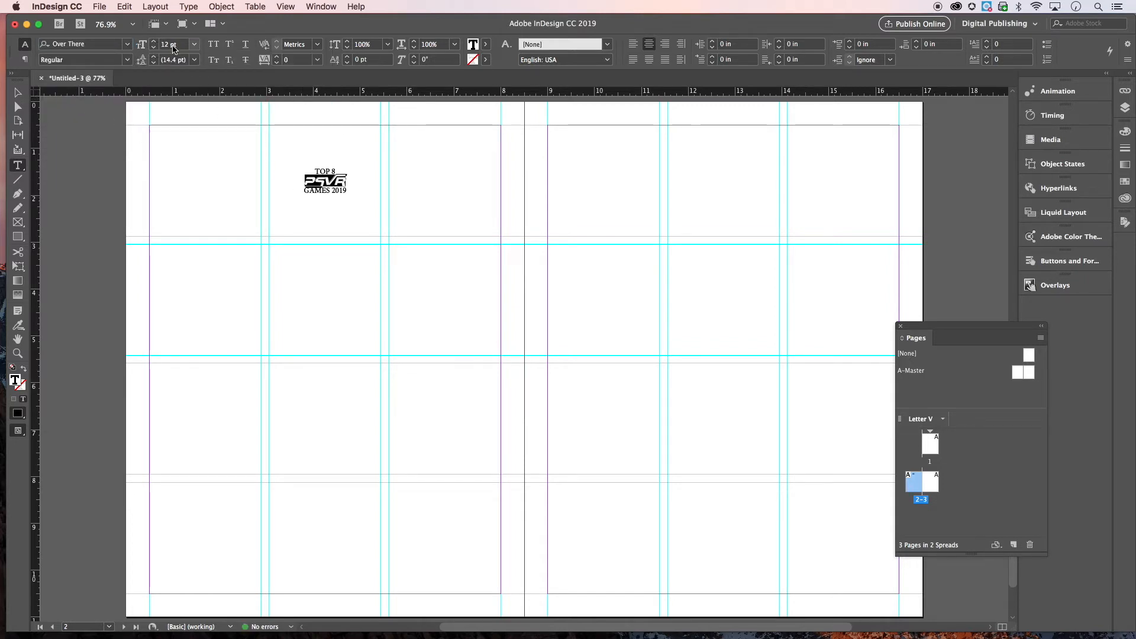
Set the font size of the PSVR line to 67 pt
{"action": "left_click", "coordinate": [154, 42]}
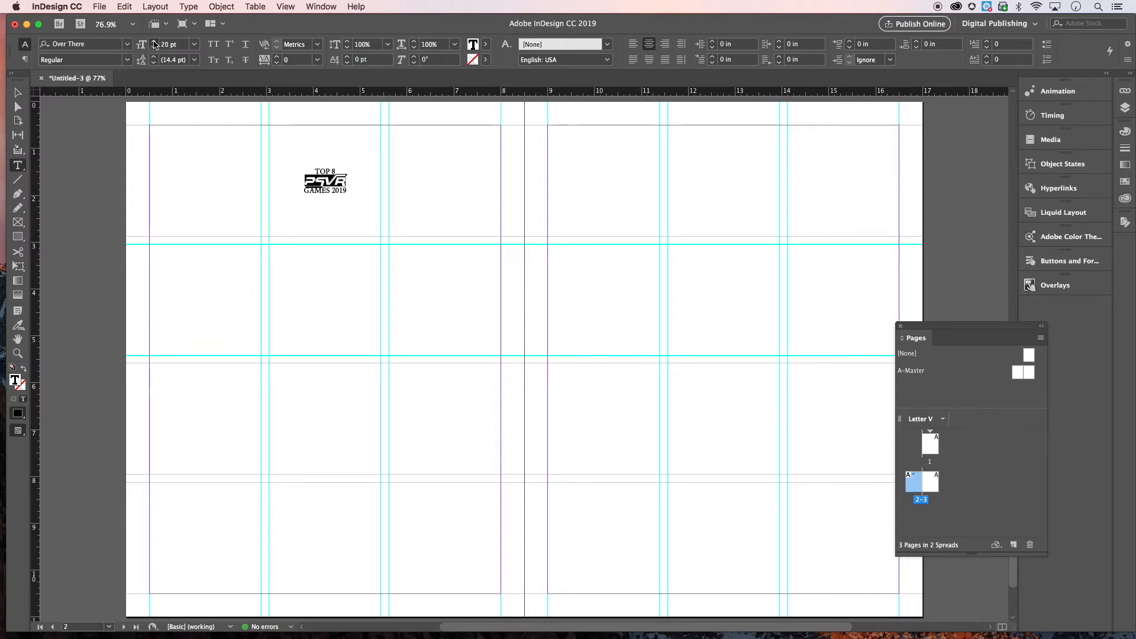
{"action": "left_click", "coordinate": [155, 42]}
{"action": "left_click", "coordinate": [155, 42]}
{"action": "left_click", "coordinate": [154, 42]}
{"action": "left_click", "coordinate": [155, 42]}
{"action": "left_click", "coordinate": [155, 43]}
{"action": "left_click", "coordinate": [155, 43]}
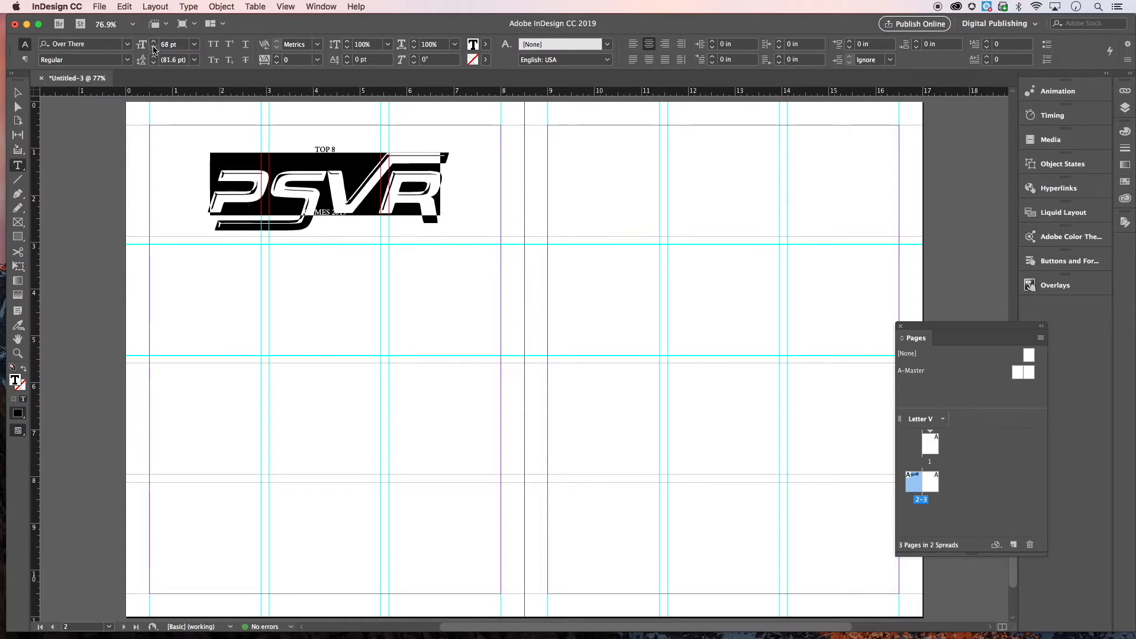
{"action": "left_click", "coordinate": [154, 49]}
{"action": "left_click", "coordinate": [325, 170]}
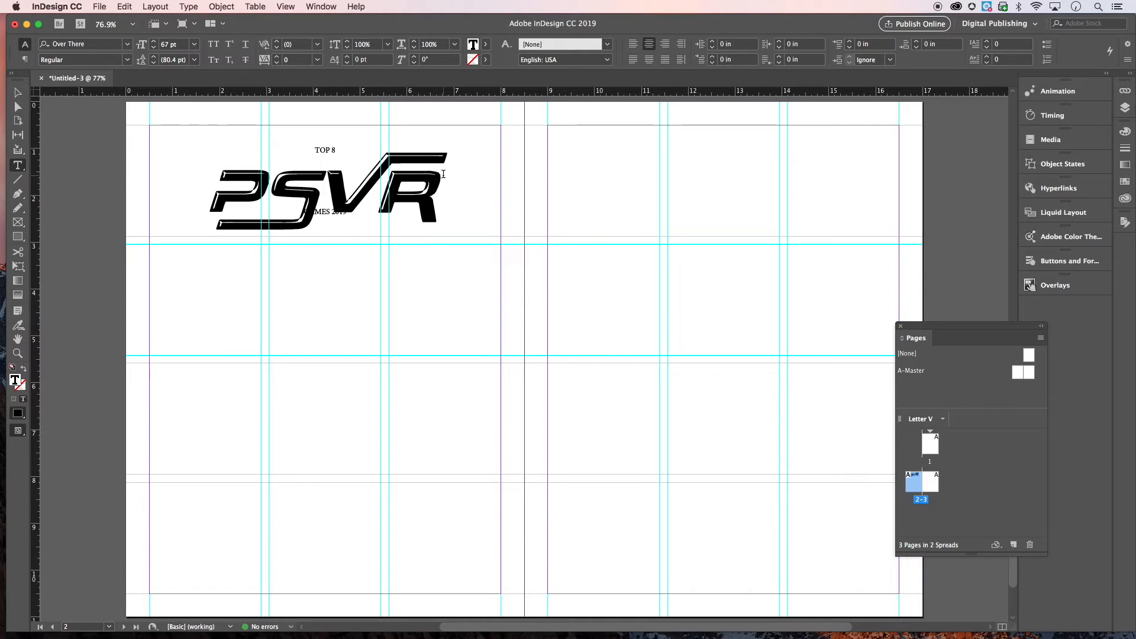
{"action": "left_click_drag", "start_coordinate": [444, 170], "coordinate": [301, 171]}
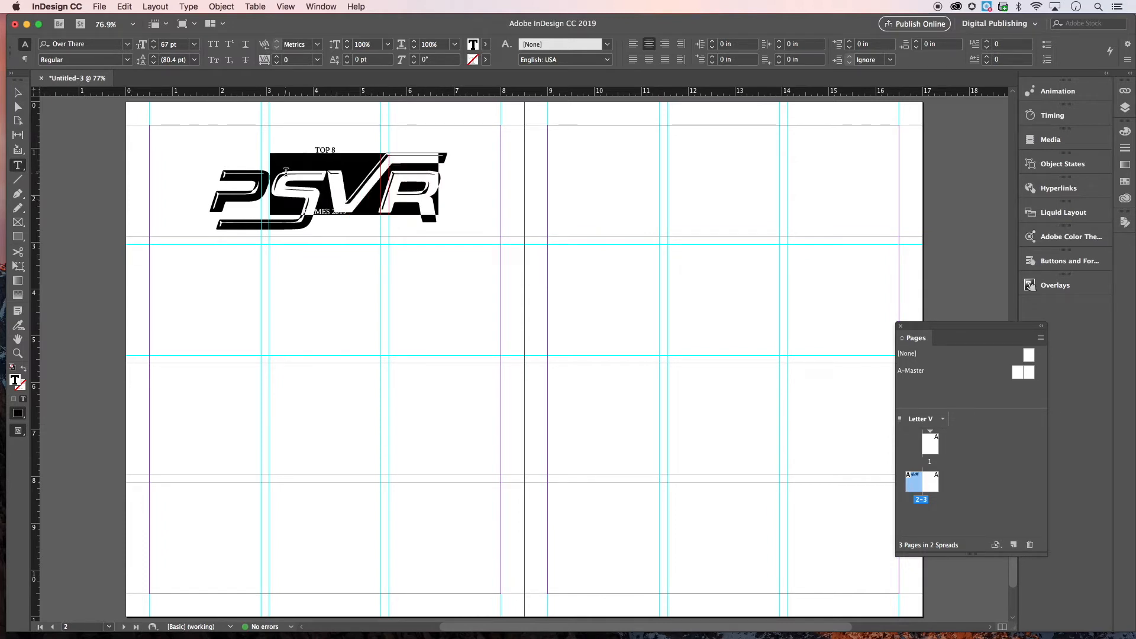
{"action": "left_click", "coordinate": [371, 171]}
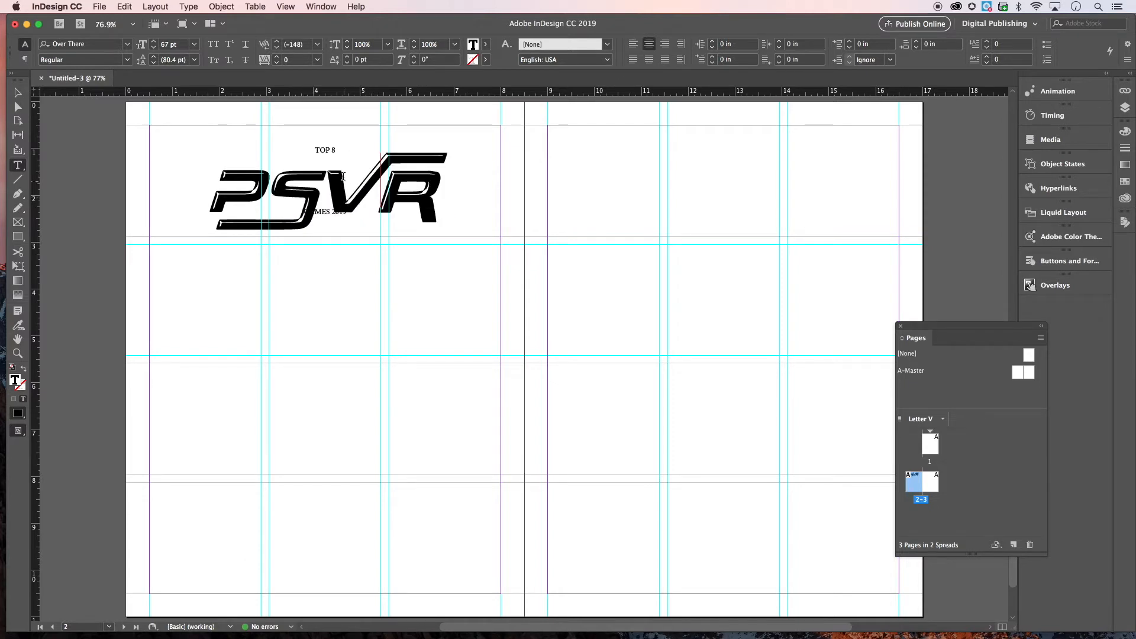
Set the font of the TOP 8 line above PSVR to Geometr231 Hv BT
{"action": "left_click", "coordinate": [334, 149]}
{"action": "left_click_drag", "start_coordinate": [336, 150], "coordinate": [322, 150]}
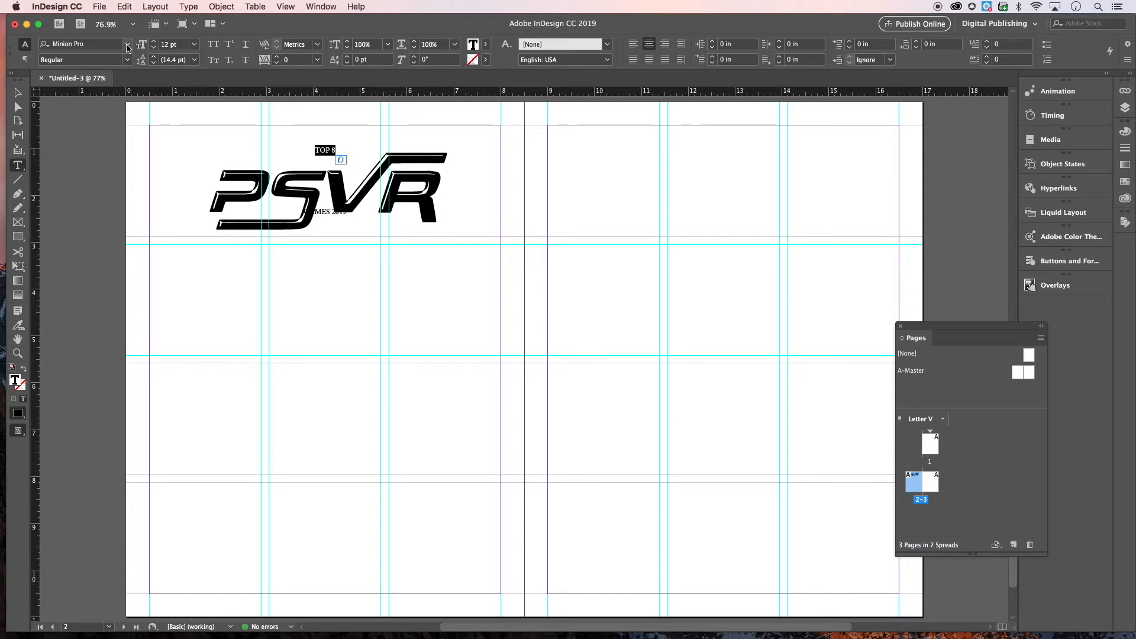
{"action": "left_click", "coordinate": [128, 47]}
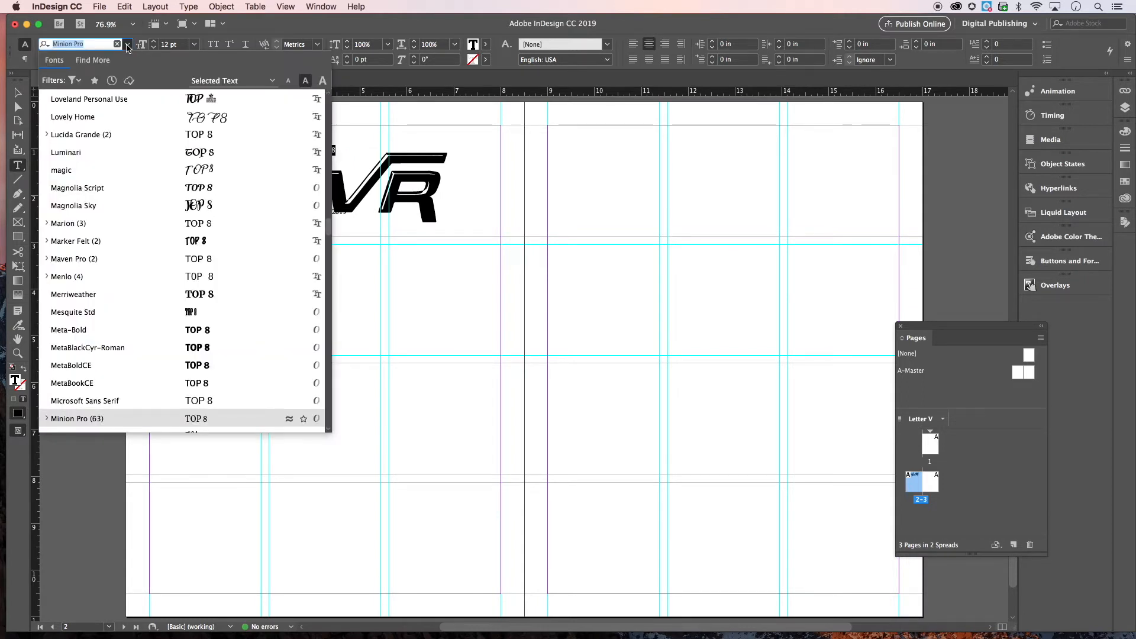
{"action": "scroll", "coordinate": [172, 266], "scroll_direction": "up", "scroll_amount": 15}
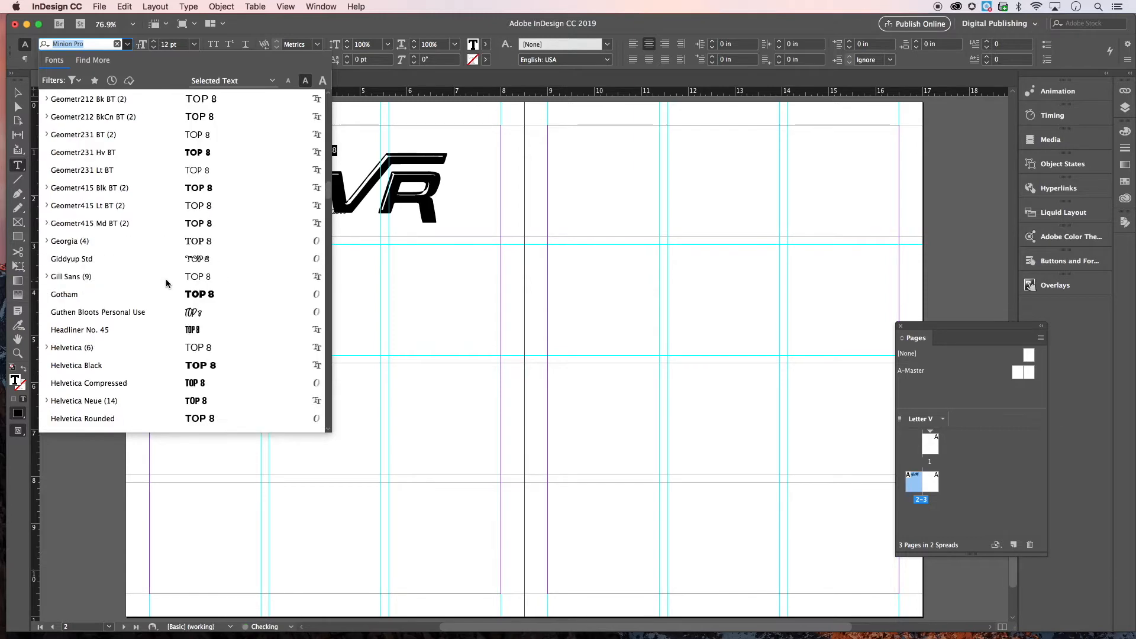
{"action": "scroll", "coordinate": [161, 273], "scroll_direction": "down", "scroll_amount": 6}
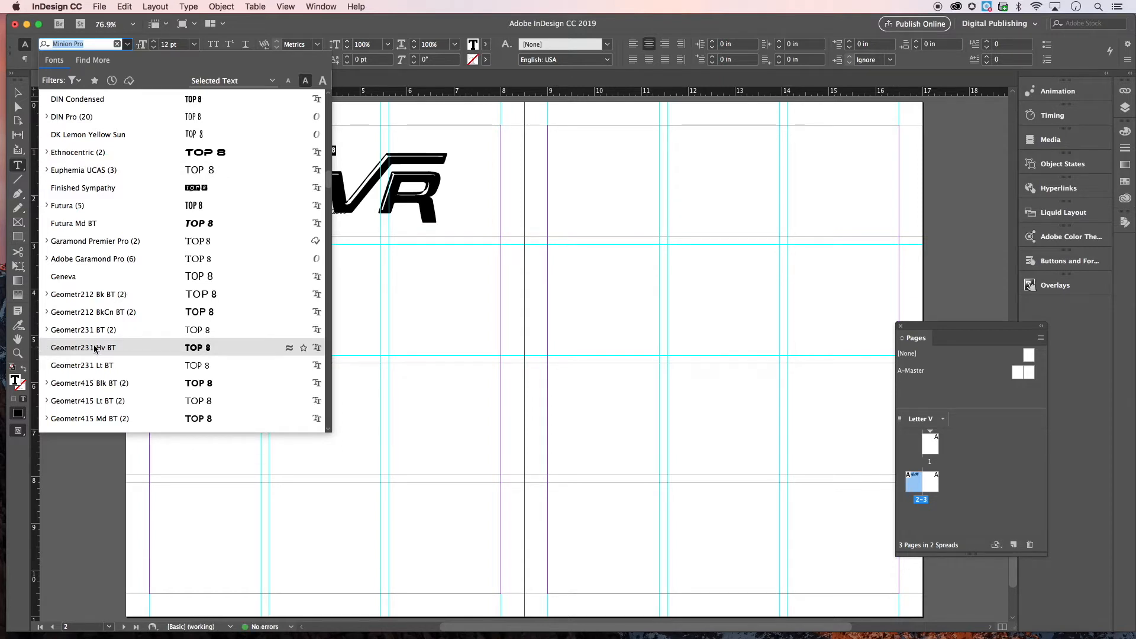
{"action": "left_click", "coordinate": [93, 349]}
{"action": "left_click", "coordinate": [339, 151]}
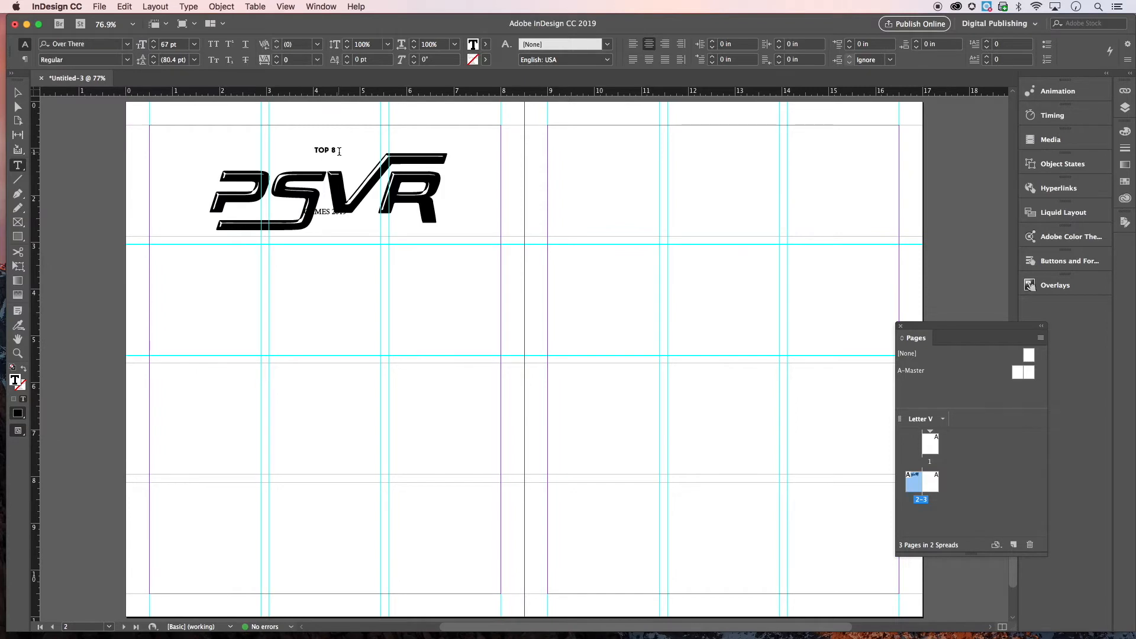
Set the font size of the TOP 8 line to 19 pt
{"action": "left_click_drag", "start_coordinate": [339, 148], "coordinate": [318, 148]}
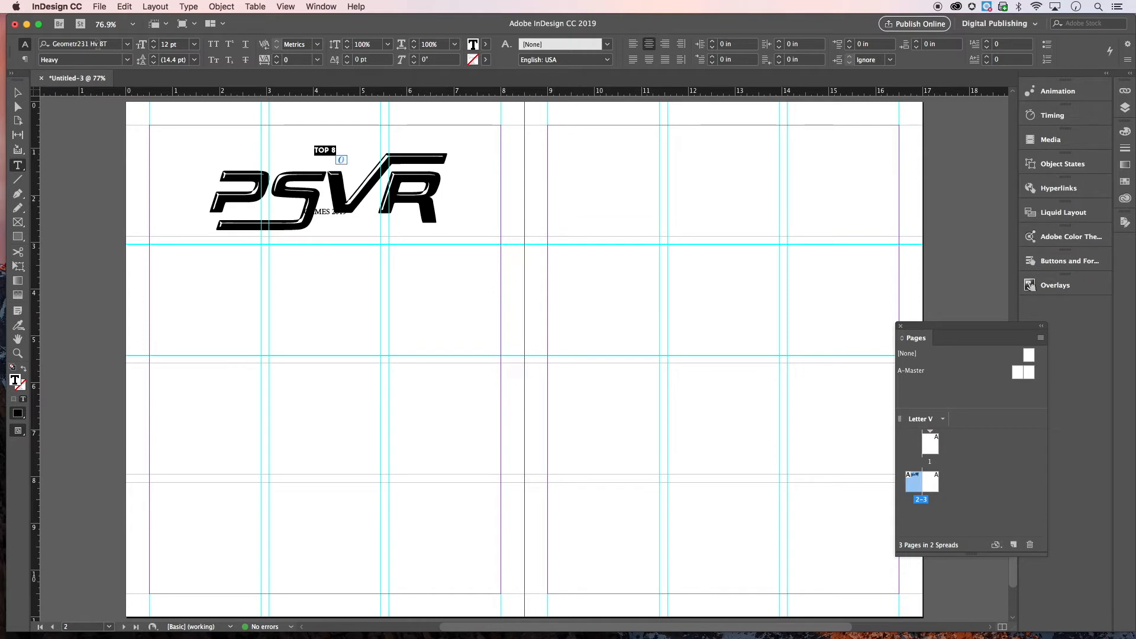
{"action": "left_click", "coordinate": [153, 42]}
{"action": "left_click", "coordinate": [153, 41]}
{"action": "left_click", "coordinate": [153, 41]}
{"action": "left_click", "coordinate": [153, 42]}
{"action": "left_click", "coordinate": [154, 42]}
{"action": "left_click", "coordinate": [153, 41]}
{"action": "left_click", "coordinate": [153, 42]}
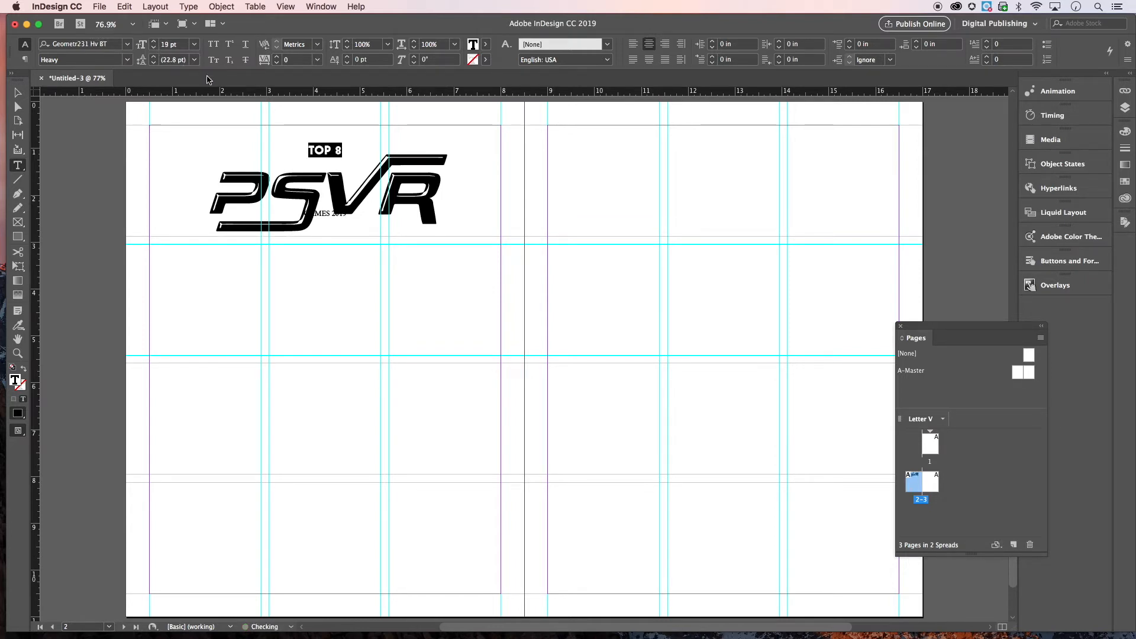
{"action": "left_click", "coordinate": [347, 152]}
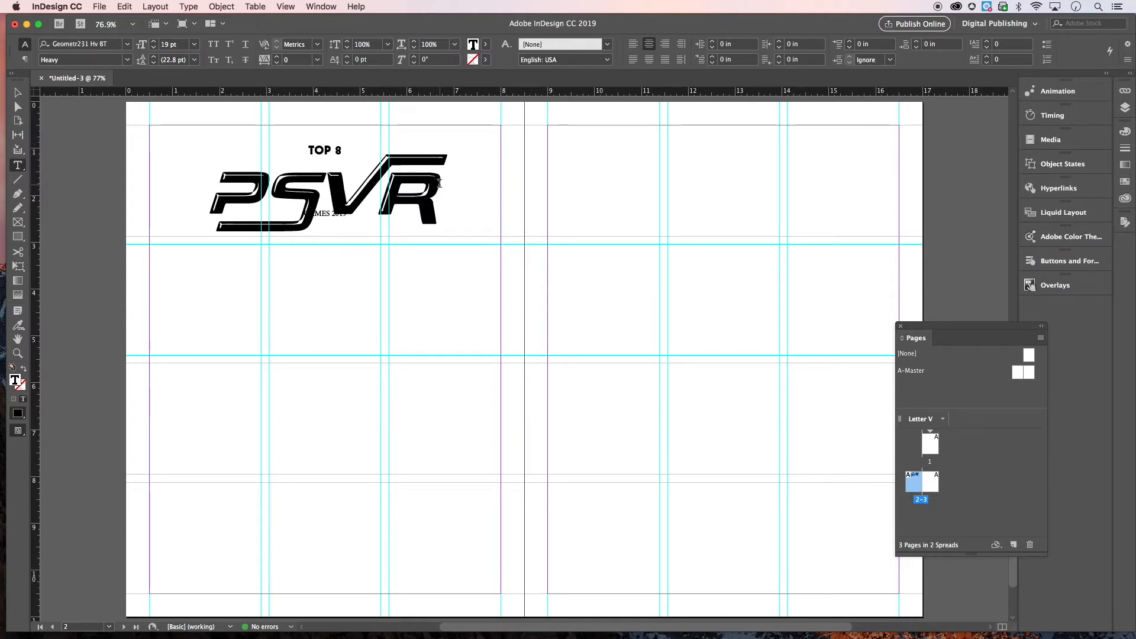
Tighten the leading of the TOP 8 and PSVR lines together to 62 pt
{"action": "left_click_drag", "start_coordinate": [440, 184], "coordinate": [307, 149]}
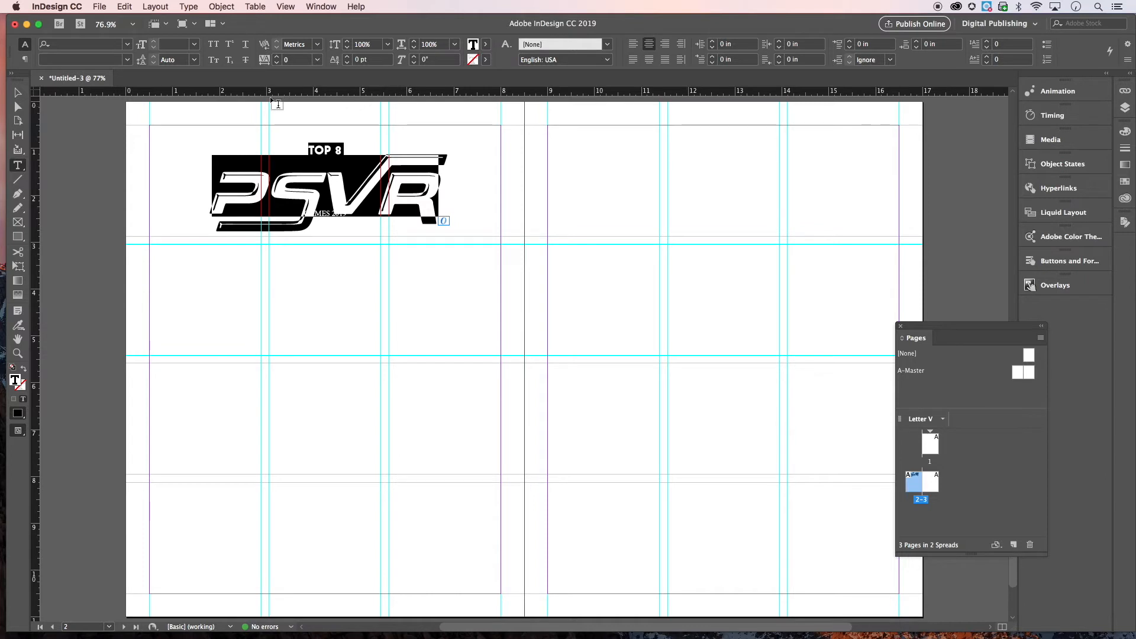
{"action": "left_click", "coordinate": [193, 64]}
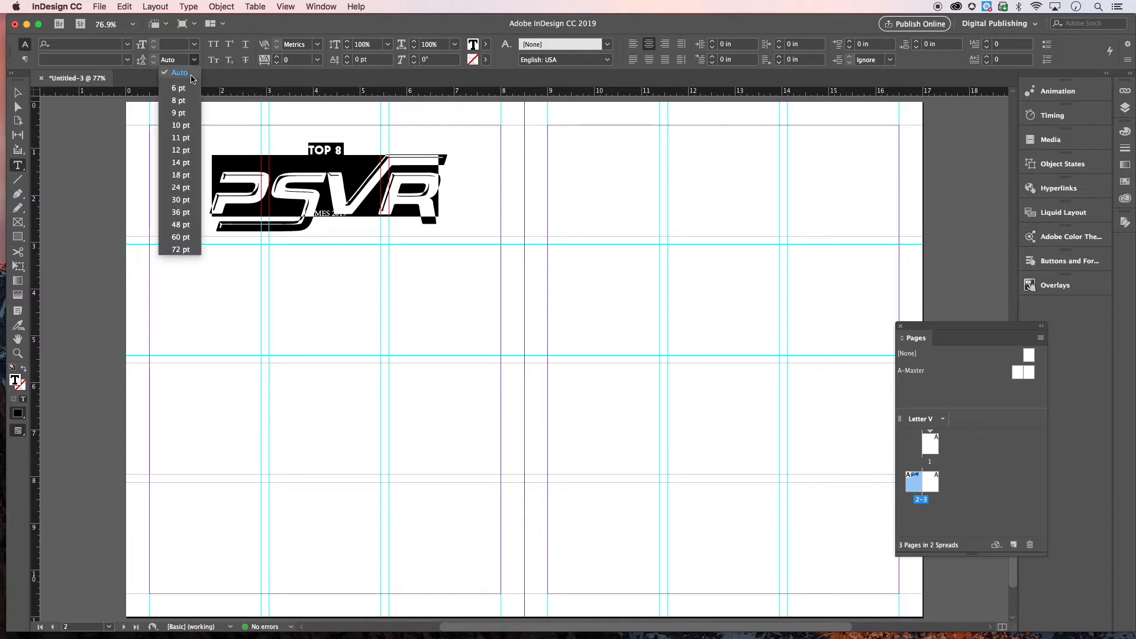
{"action": "left_click", "coordinate": [183, 119]}
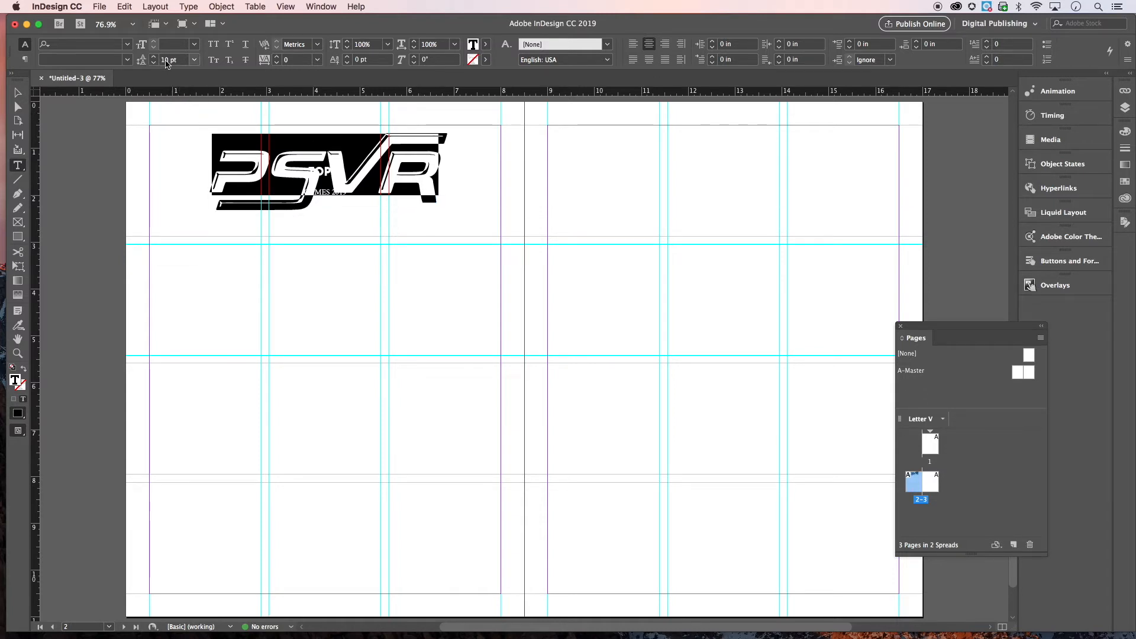
{"action": "left_click", "coordinate": [192, 64]}
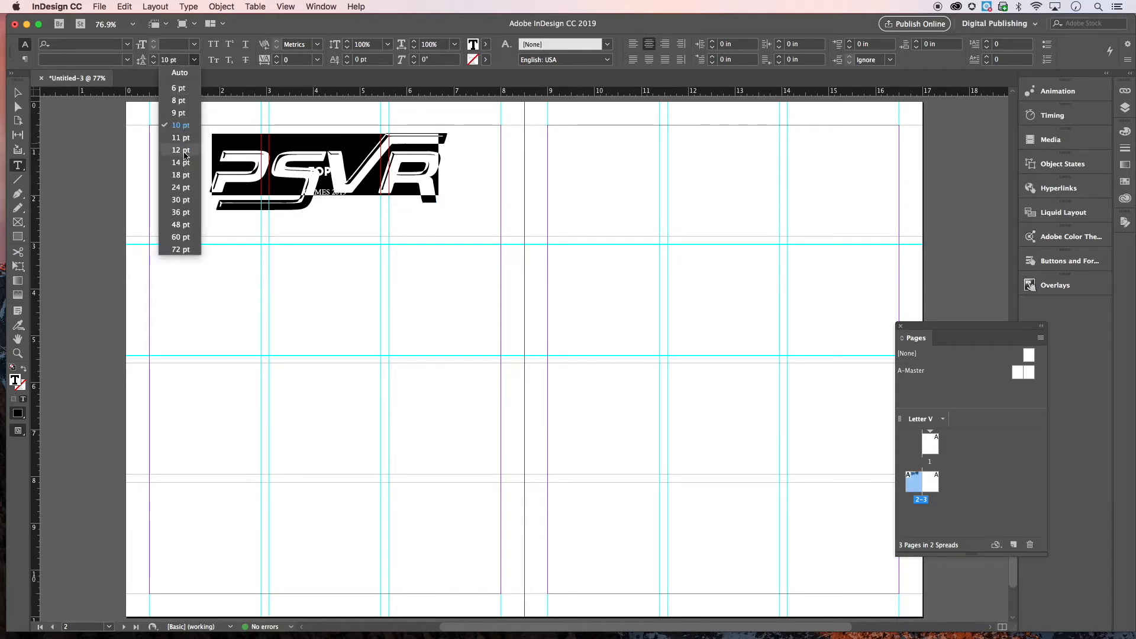
{"action": "left_click", "coordinate": [177, 199]}
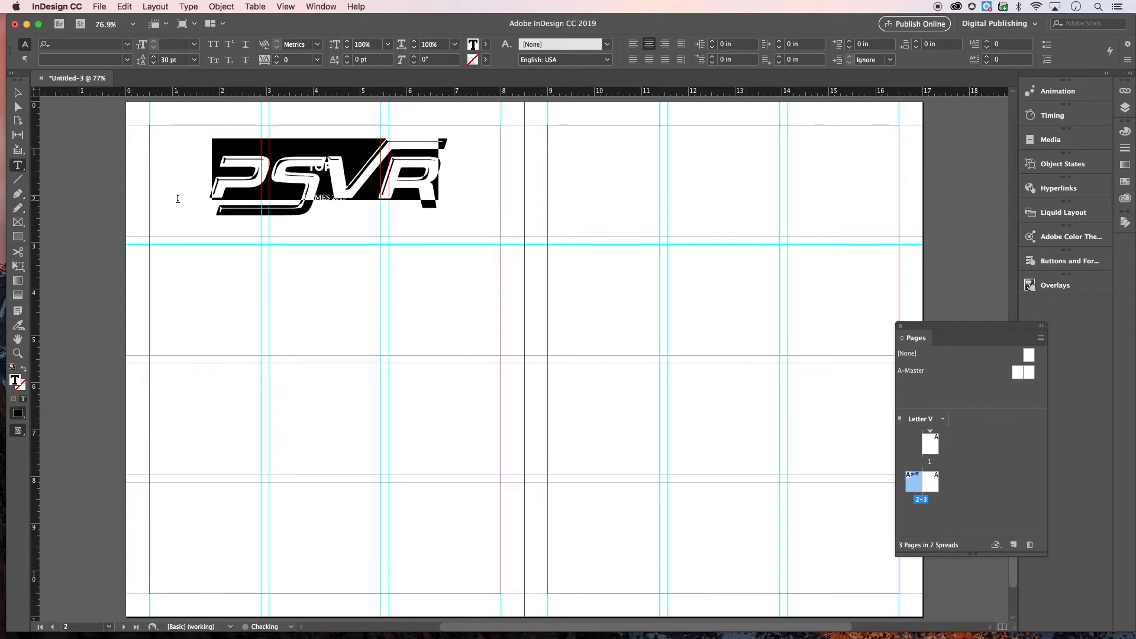
{"action": "left_click", "coordinate": [154, 57]}
{"action": "left_click", "coordinate": [154, 57]}
{"action": "left_click", "coordinate": [154, 58]}
{"action": "left_click", "coordinate": [179, 61]}
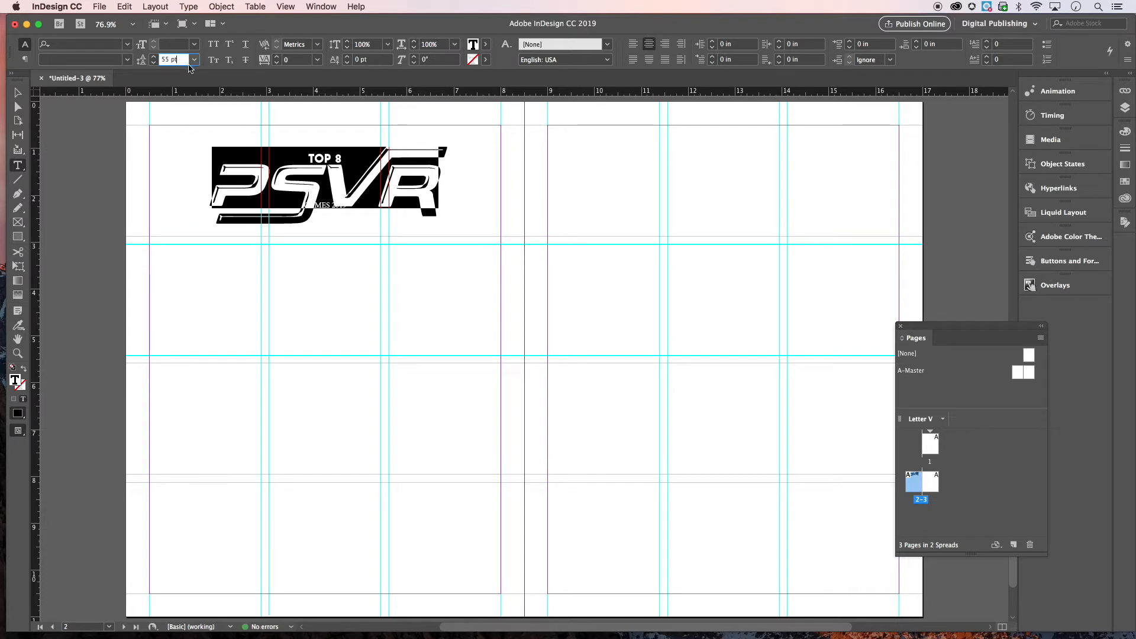
{"action": "key", "text": "Up"}
{"action": "key", "text": "Up"}
{"action": "key", "text": "Up"}
{"action": "key", "text": "Up"}
{"action": "key", "text": "Up"}
{"action": "key", "text": "Up"}
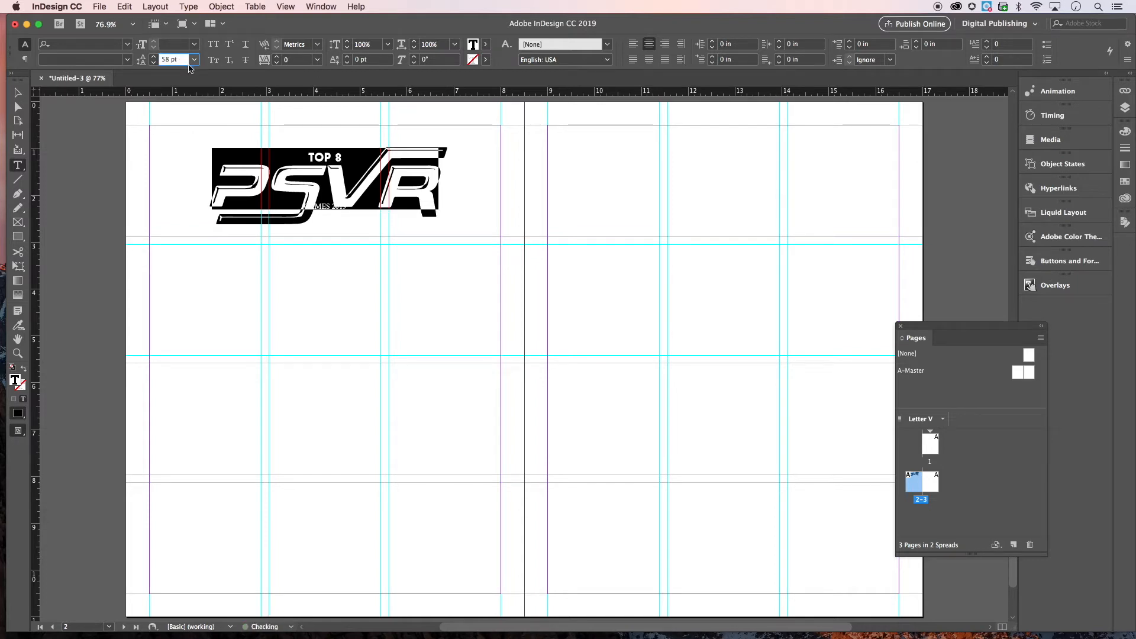
{"action": "key", "text": "Up"}
{"action": "key", "text": "Down"}
{"action": "key", "text": "Down"}
{"action": "key", "text": "Up"}
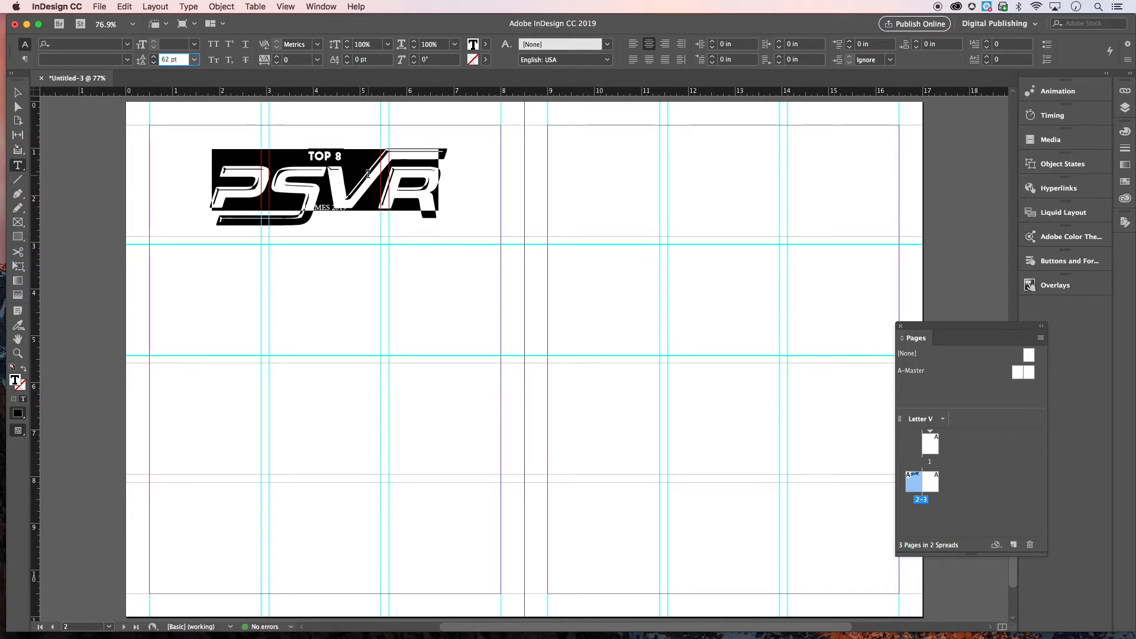
{"action": "left_click", "coordinate": [360, 168]}
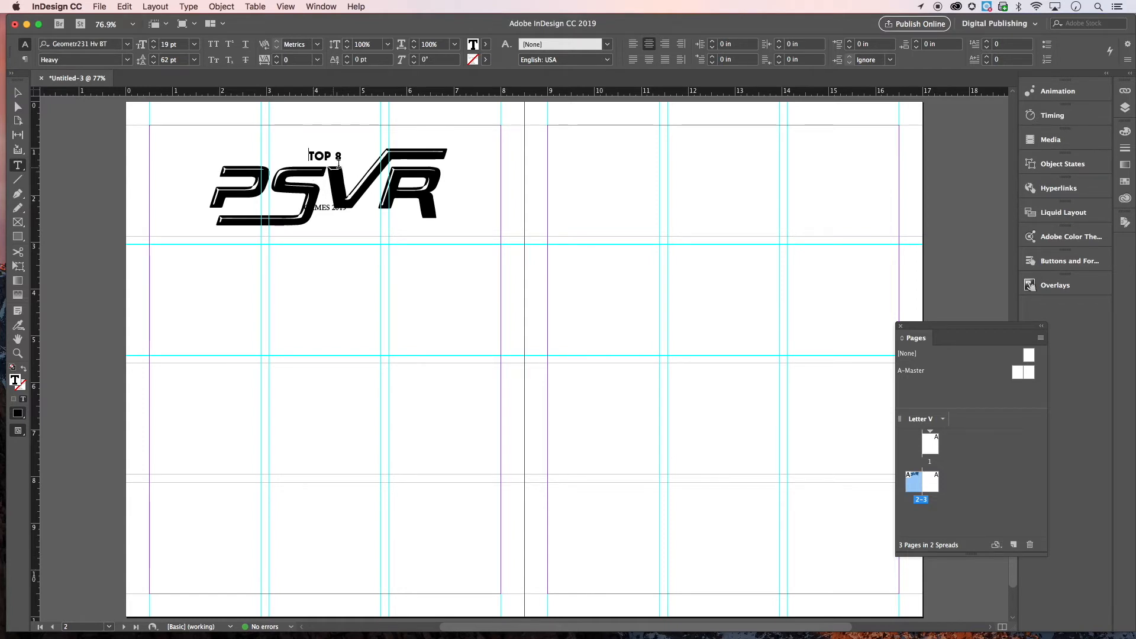
Enlarge the TOP 8 line of the title to 21 pt
{"action": "left_click_drag", "start_coordinate": [341, 157], "coordinate": [306, 155]}
{"action": "left_click", "coordinate": [154, 42]}
{"action": "left_click", "coordinate": [154, 42]}
{"action": "left_click", "coordinate": [385, 157]}
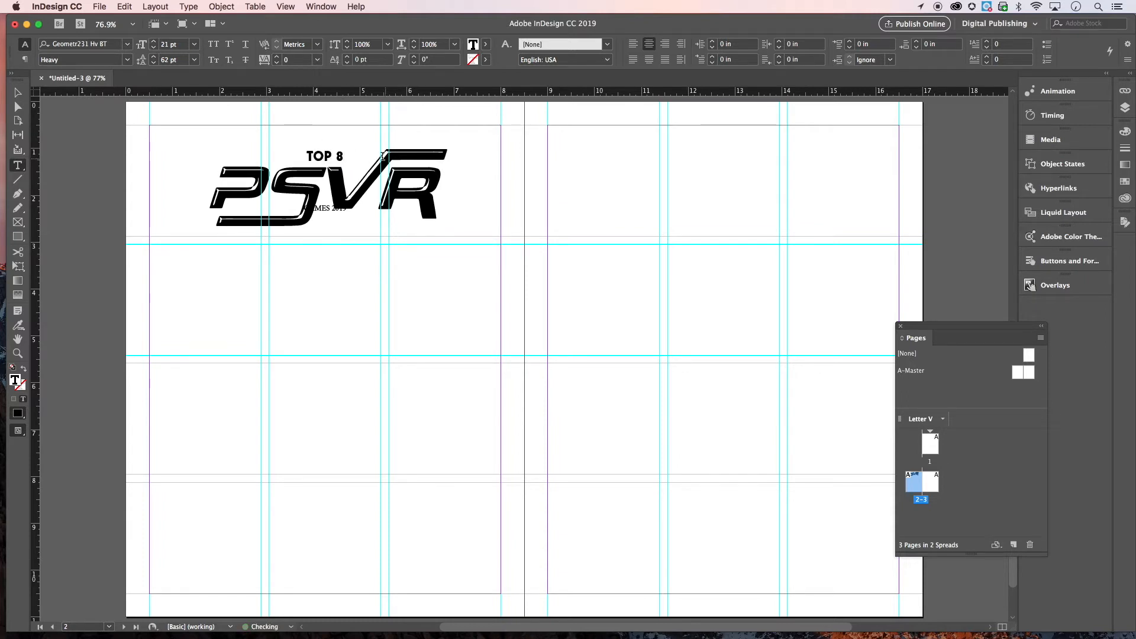
Shift TOP 8 to the right above the V of PSVR by inserting two tabs before it
{"action": "left_click", "coordinate": [306, 155]}
{"action": "key", "text": "Tab"}
{"action": "key", "text": "Tab"}
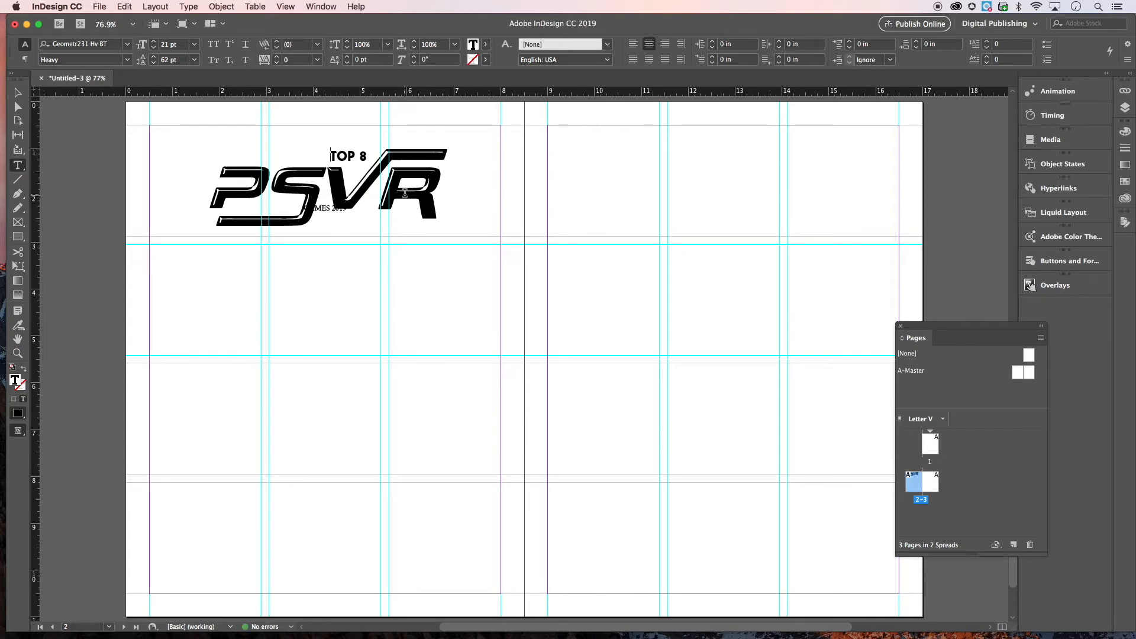
{"action": "left_click", "coordinate": [380, 228]}
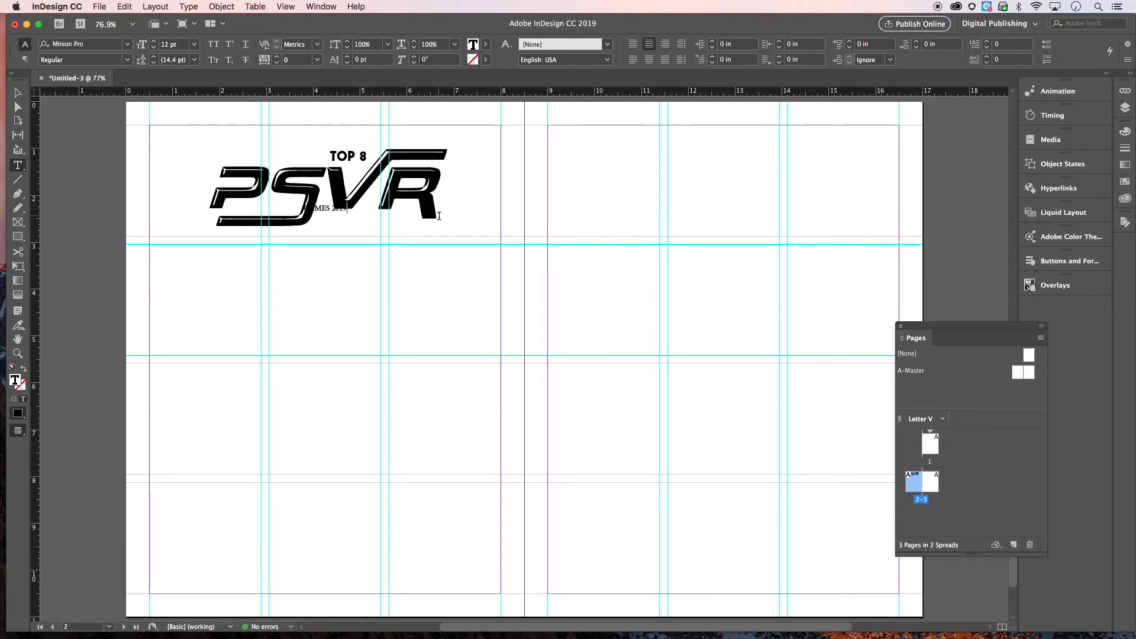
Try to sample the TOP 8 styling for the GAMES 2019 line with the Color Theme tool
{"action": "left_click_drag", "start_coordinate": [348, 208], "coordinate": [303, 208]}
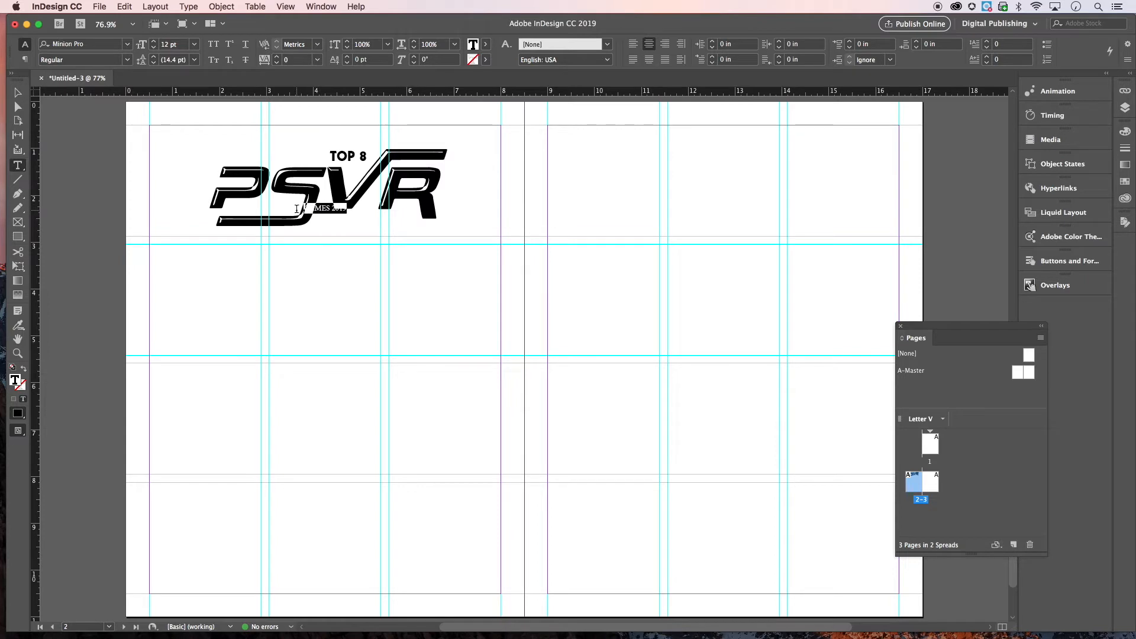
{"action": "left_click", "coordinate": [447, 193]}
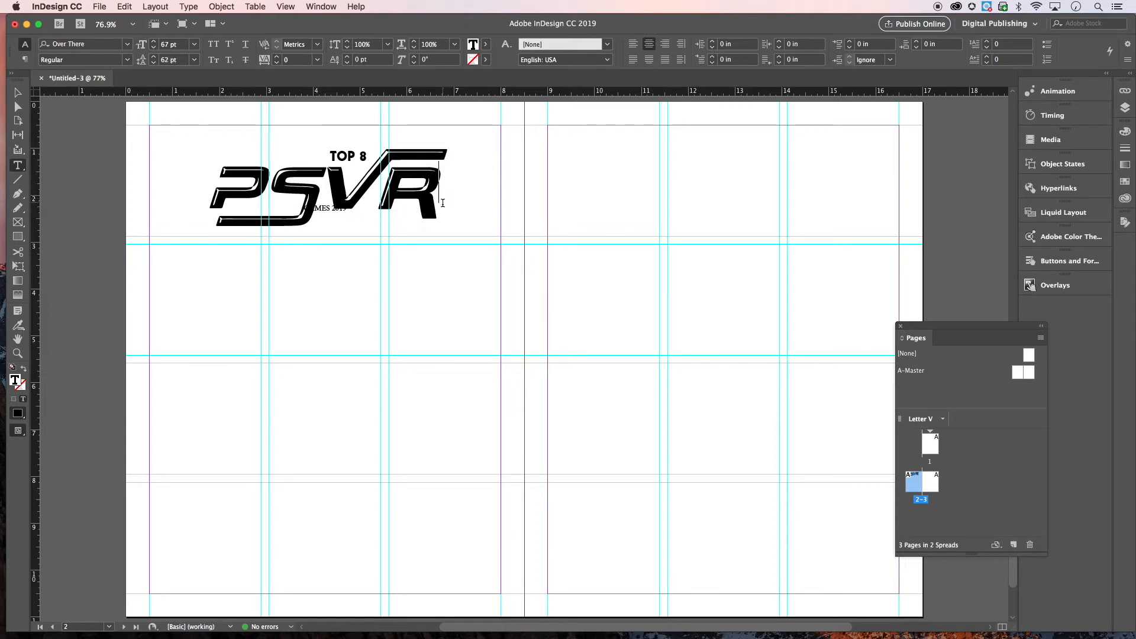
{"action": "left_click", "coordinate": [419, 216]}
{"action": "triple_click", "coordinate": [331, 214]}
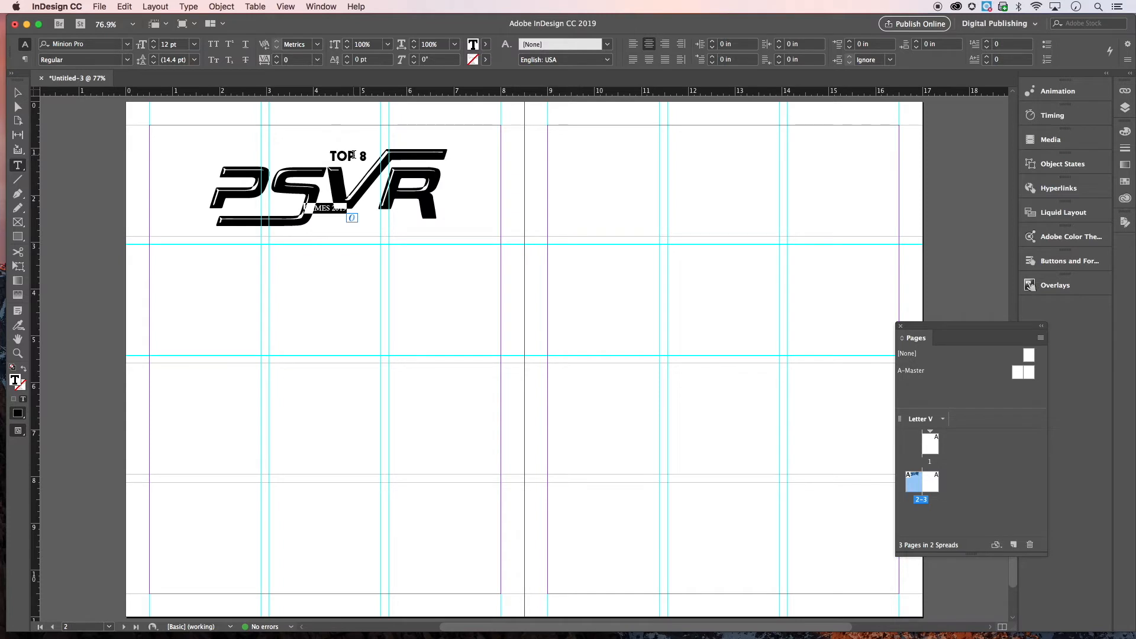
{"action": "left_click", "coordinate": [19, 325]}
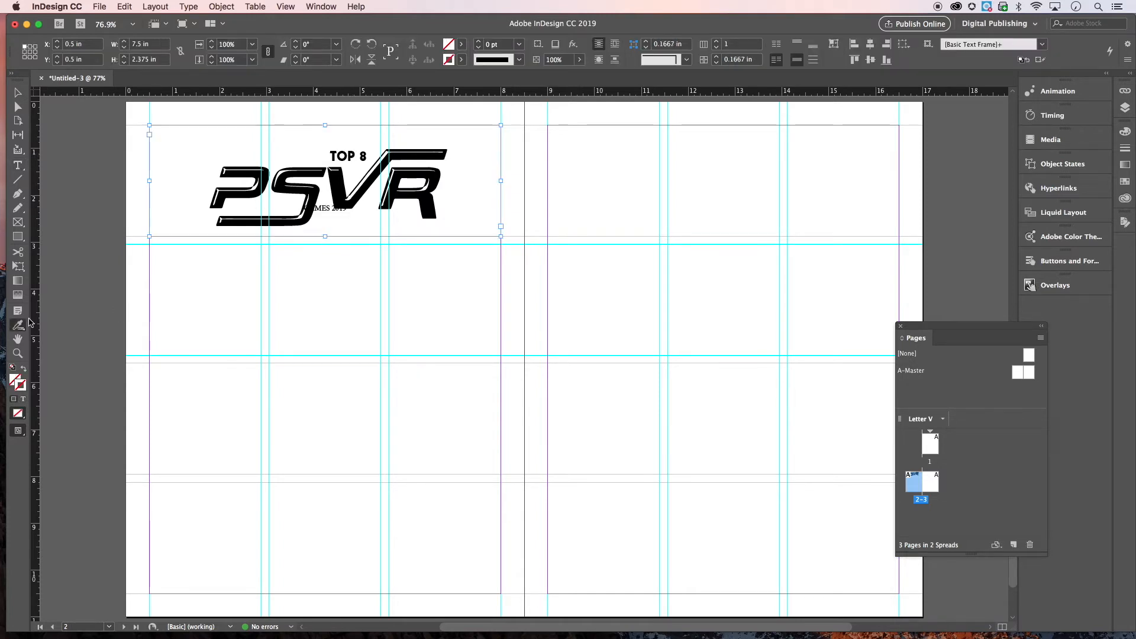
{"action": "left_click", "coordinate": [351, 157]}
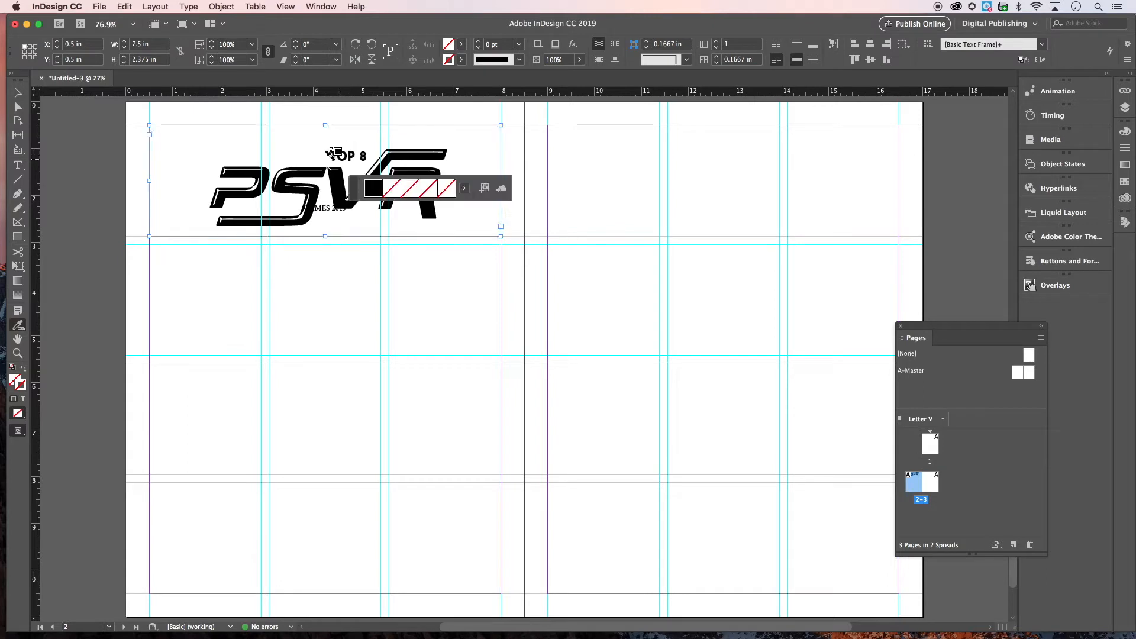
{"action": "left_click", "coordinate": [17, 94]}
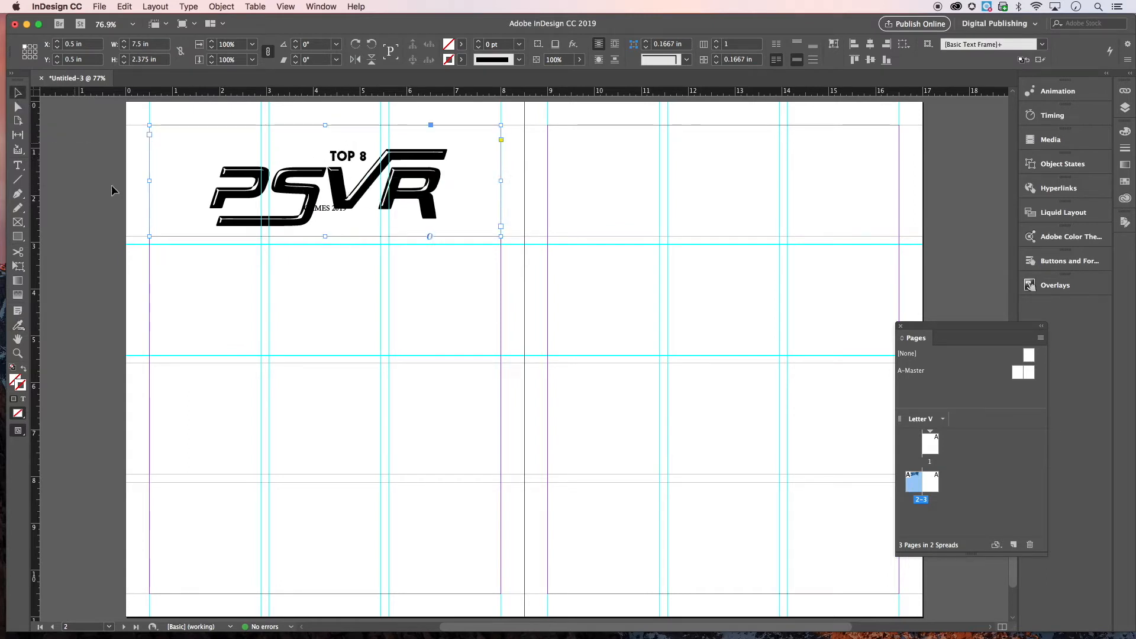
{"action": "key", "text": "i"}
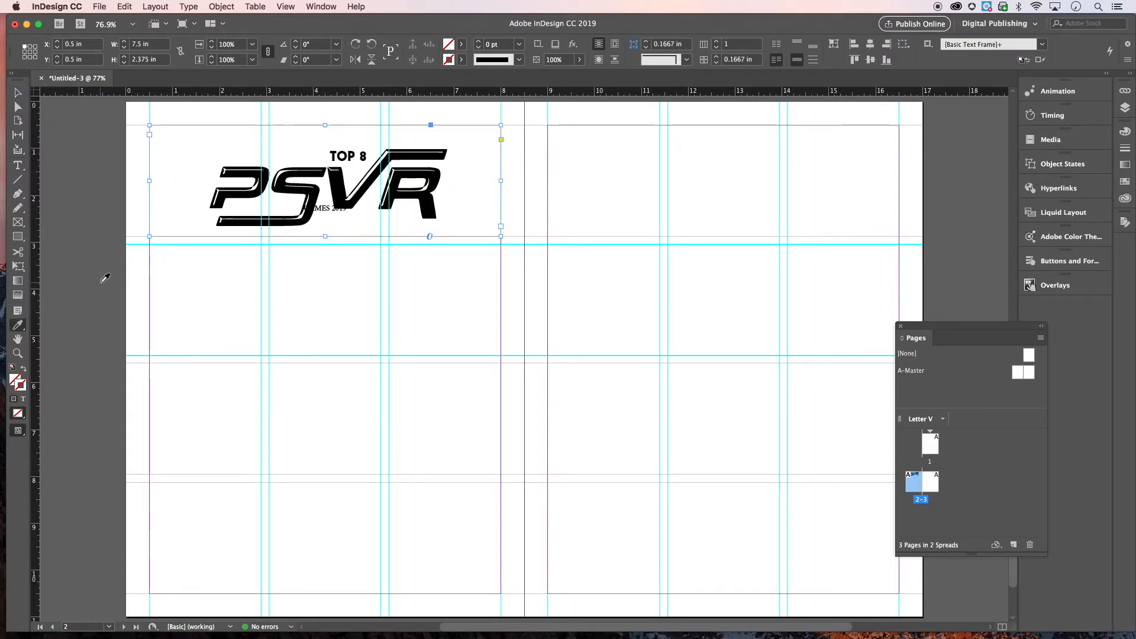
Copy the TOP 8 text formatting onto the GAMES 2019 line with the Eyedropper tool
{"action": "left_click", "coordinate": [18, 165]}
{"action": "left_click", "coordinate": [438, 208]}
{"action": "mouse_move", "coordinate": [268, 213]}
{"action": "left_mouse_down"}
{"action": "mouse_move", "coordinate": [246, 198]}
{"action": "mouse_move", "coordinate": [261, 212]}
{"action": "left_mouse_up"}
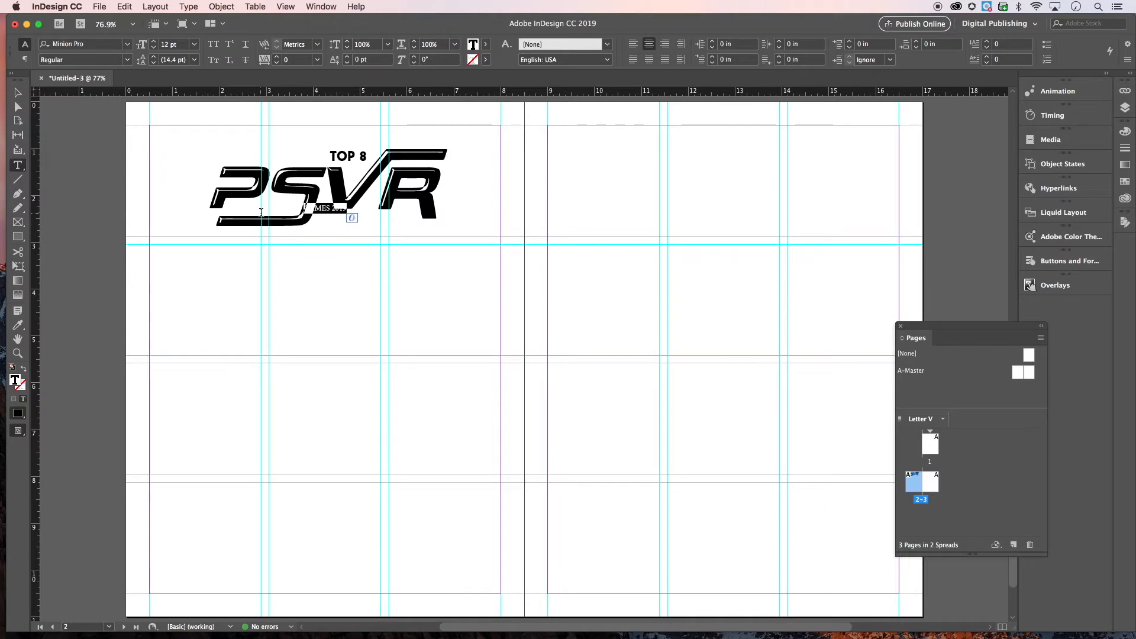
{"action": "left_click", "coordinate": [18, 325]}
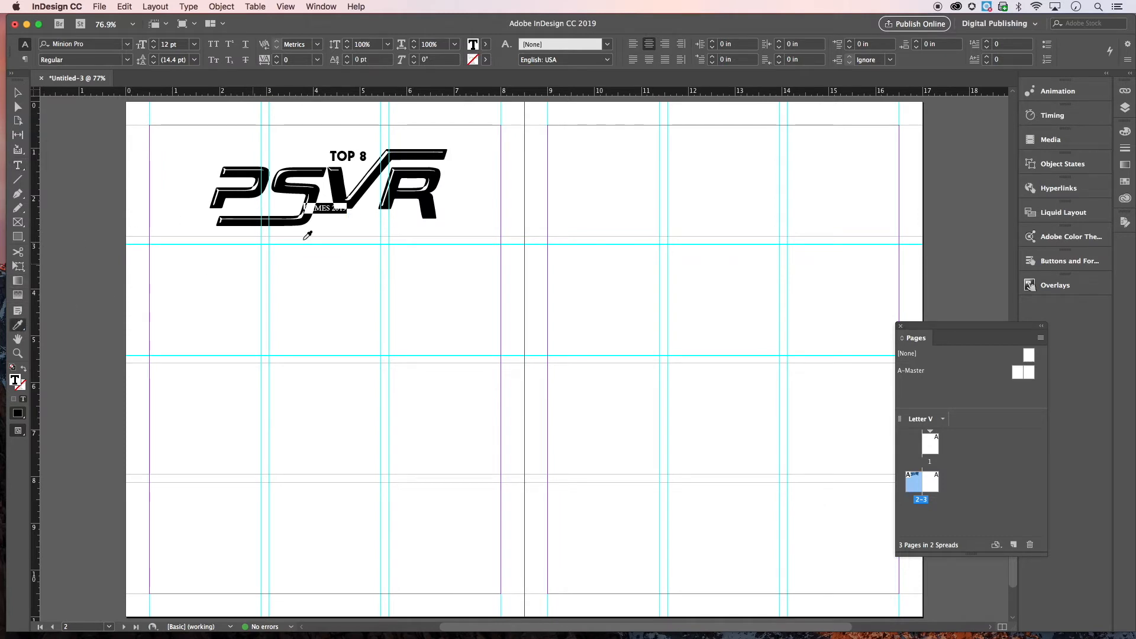
{"action": "left_click", "coordinate": [352, 154]}
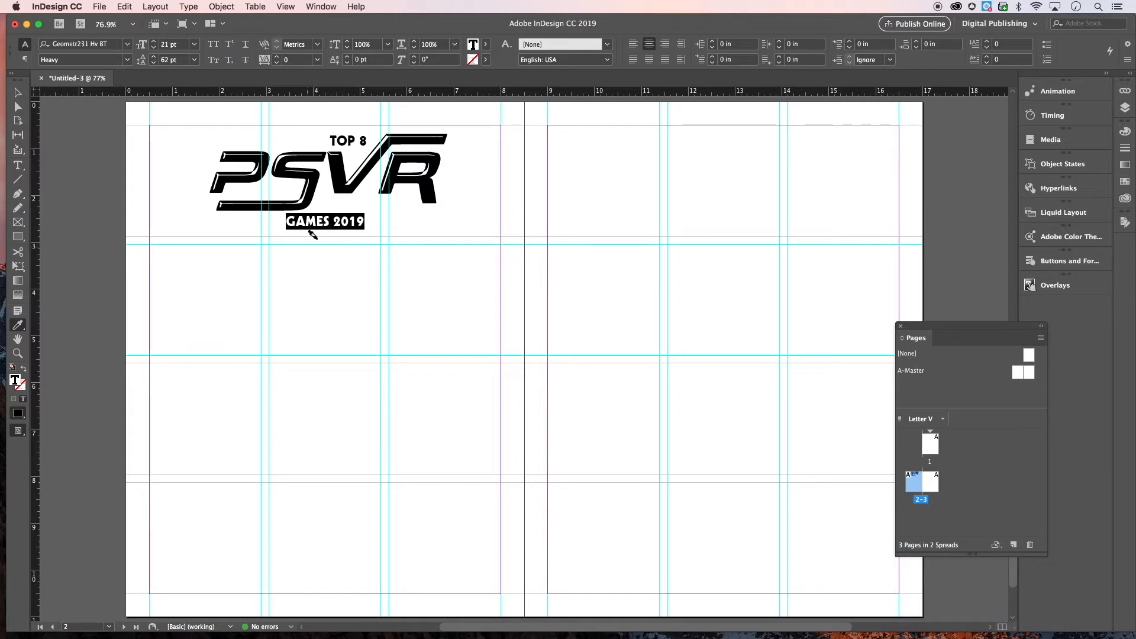
{"action": "left_click", "coordinate": [18, 93]}
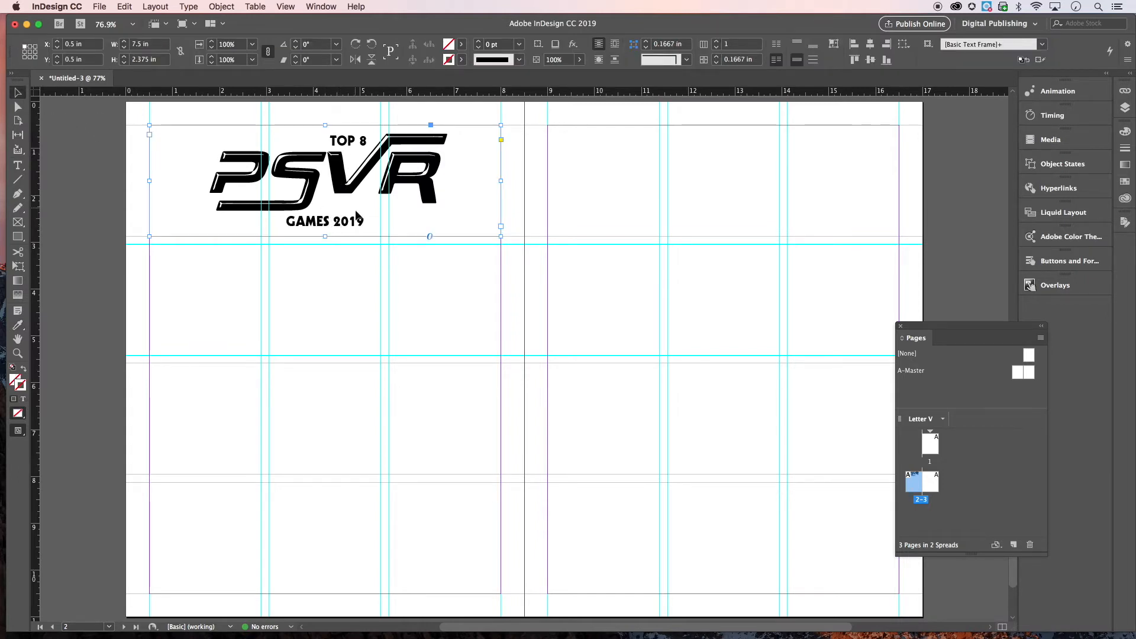
Insert the word OF so that the last title line reads GAMES OF 2019
{"action": "double_click", "coordinate": [362, 225]}
{"action": "left_click_drag", "start_coordinate": [365, 223], "coordinate": [290, 221]}
{"action": "left_click", "coordinate": [334, 223]}
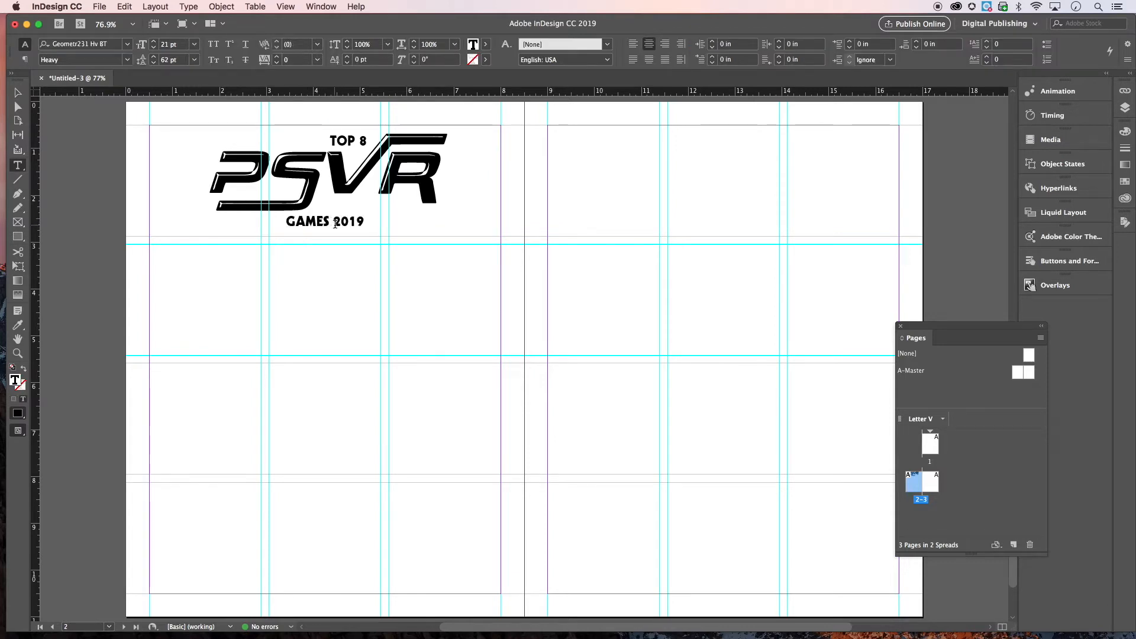
{"action": "type", "text": "OF"}
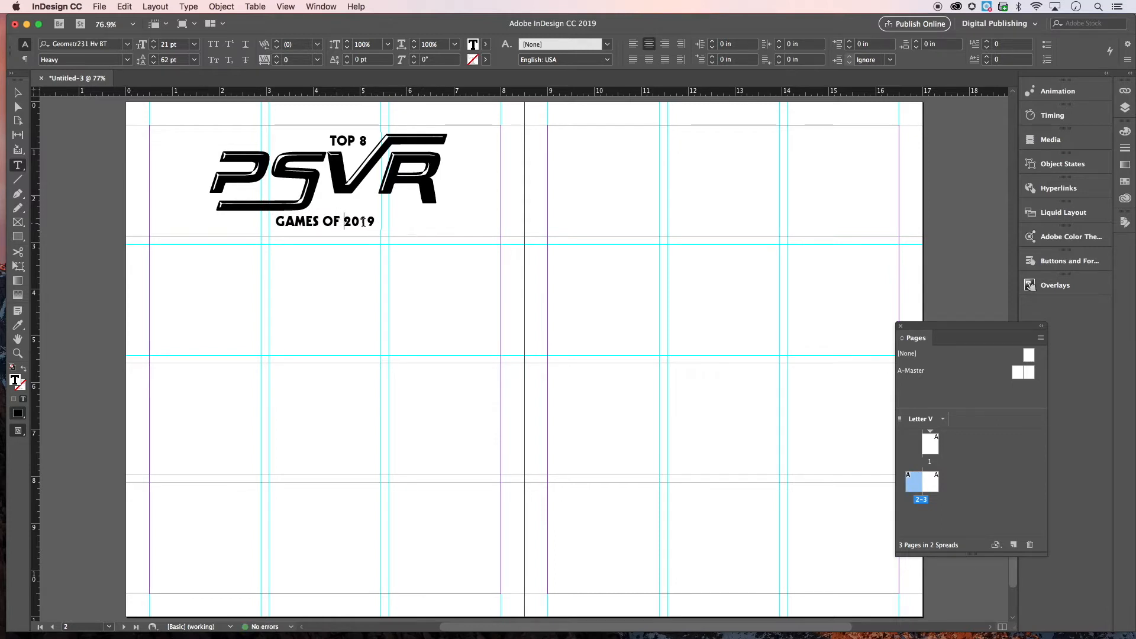
Tighten the leading of the GAMES OF 2019 line to 34 pt so it moves up against PSVR
{"action": "left_click_drag", "start_coordinate": [371, 222], "coordinate": [274, 222]}
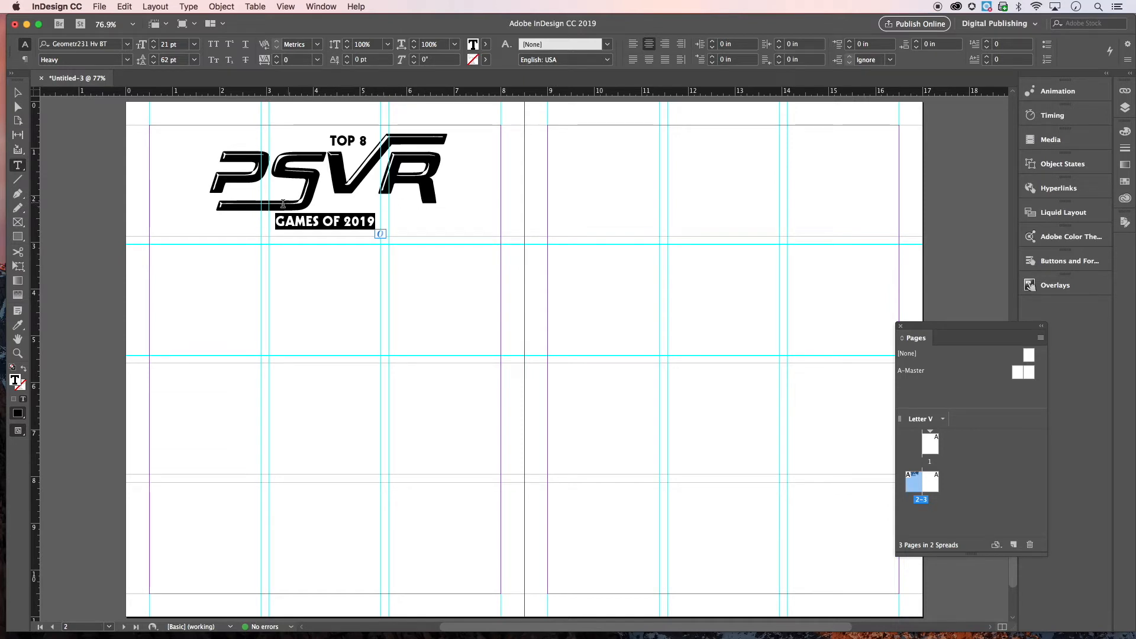
{"action": "left_click", "coordinate": [376, 222]}
{"action": "left_click_drag", "start_coordinate": [373, 221], "coordinate": [435, 177]}
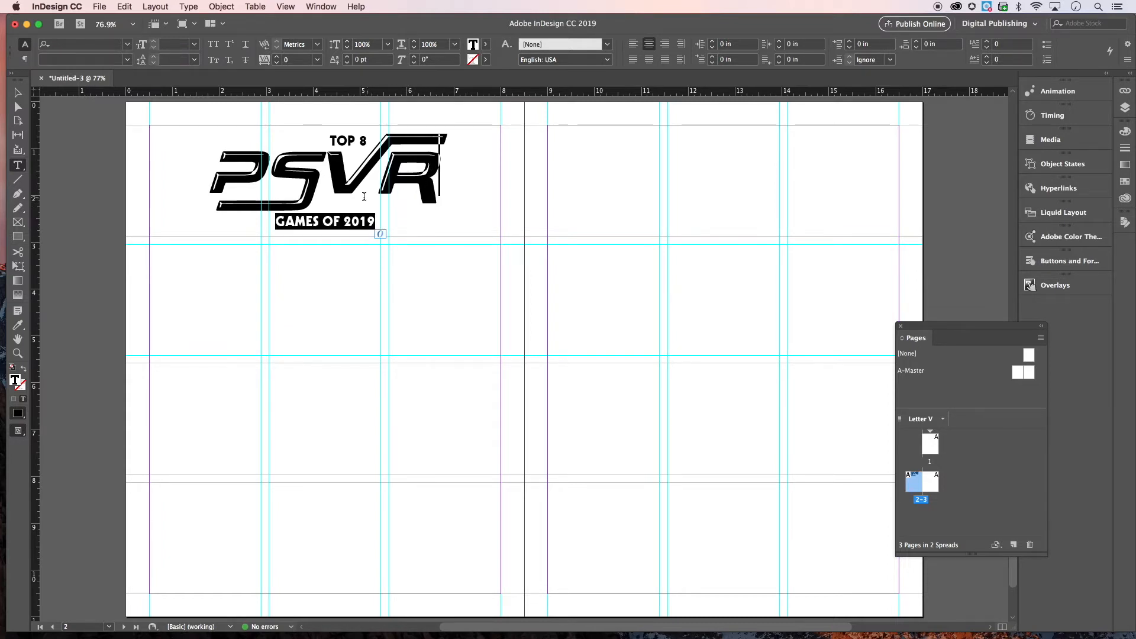
{"action": "left_click", "coordinate": [194, 60]}
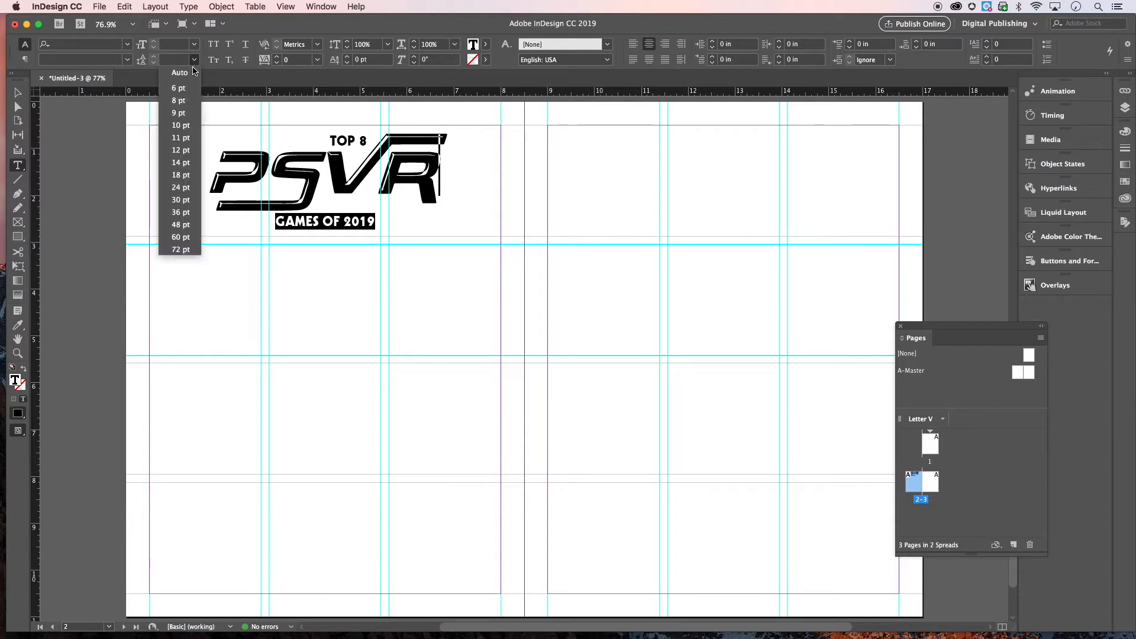
{"action": "left_click", "coordinate": [180, 175]}
{"action": "left_click", "coordinate": [154, 57]}
{"action": "left_click", "coordinate": [154, 57]}
{"action": "left_click", "coordinate": [154, 57]}
{"action": "left_click", "coordinate": [154, 58]}
{"action": "left_click", "coordinate": [153, 57]}
{"action": "left_click", "coordinate": [154, 58]}
{"action": "key", "text": "Up"}
{"action": "key", "text": "Up"}
{"action": "key", "text": "Up"}
{"action": "key", "text": "Up"}
{"action": "key", "text": "Up"}
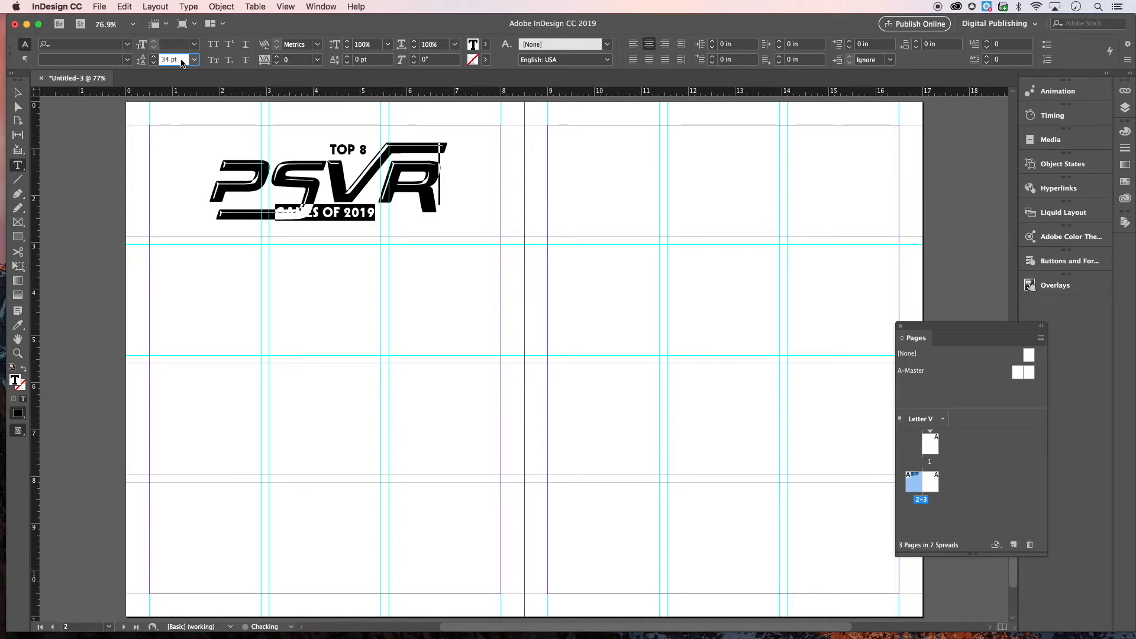
{"action": "left_click", "coordinate": [335, 215]}
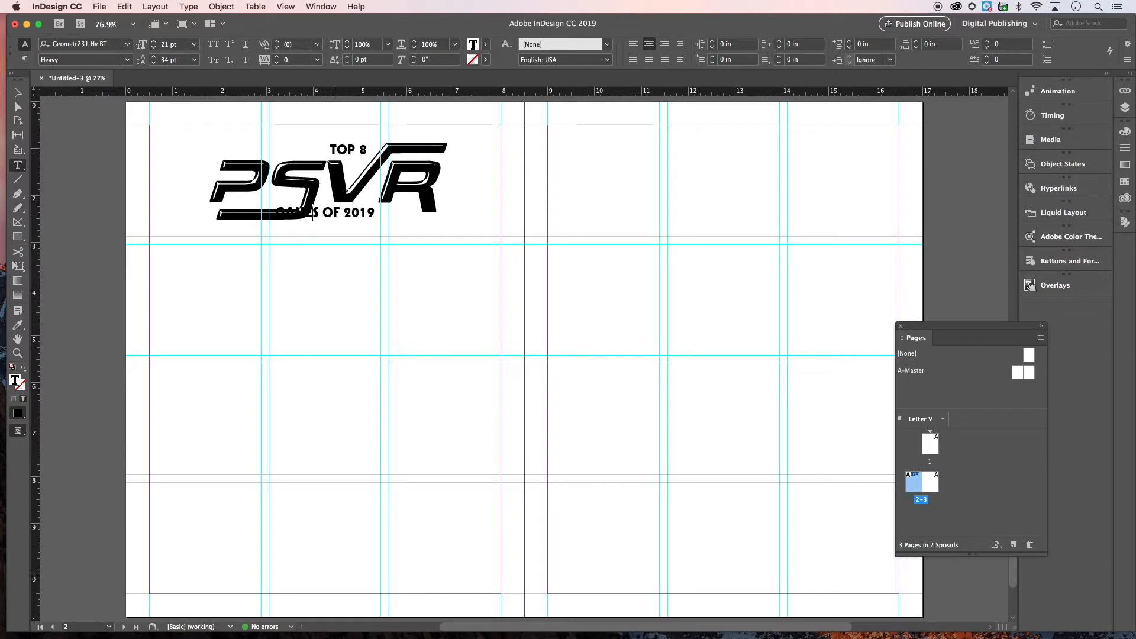
Shift GAMES OF 2019 to the right with leading spaces so it starts just past the S of PSVR
{"action": "left_click", "coordinate": [276, 212]}
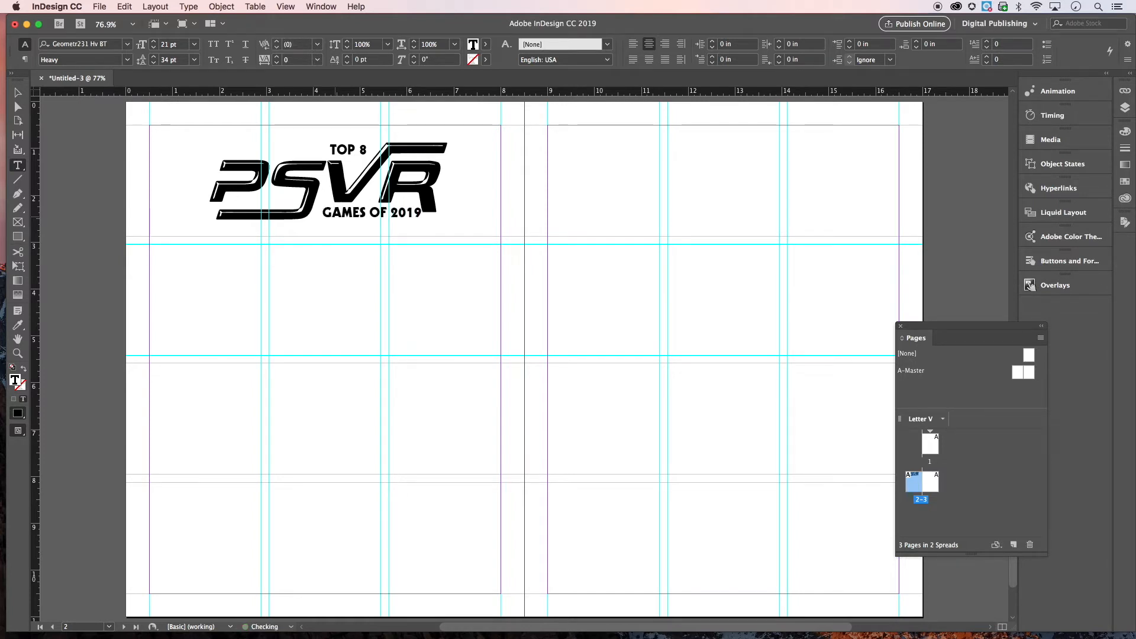
{"action": "key", "text": "BackSpace"}
{"action": "key", "text": "BackSpace"}
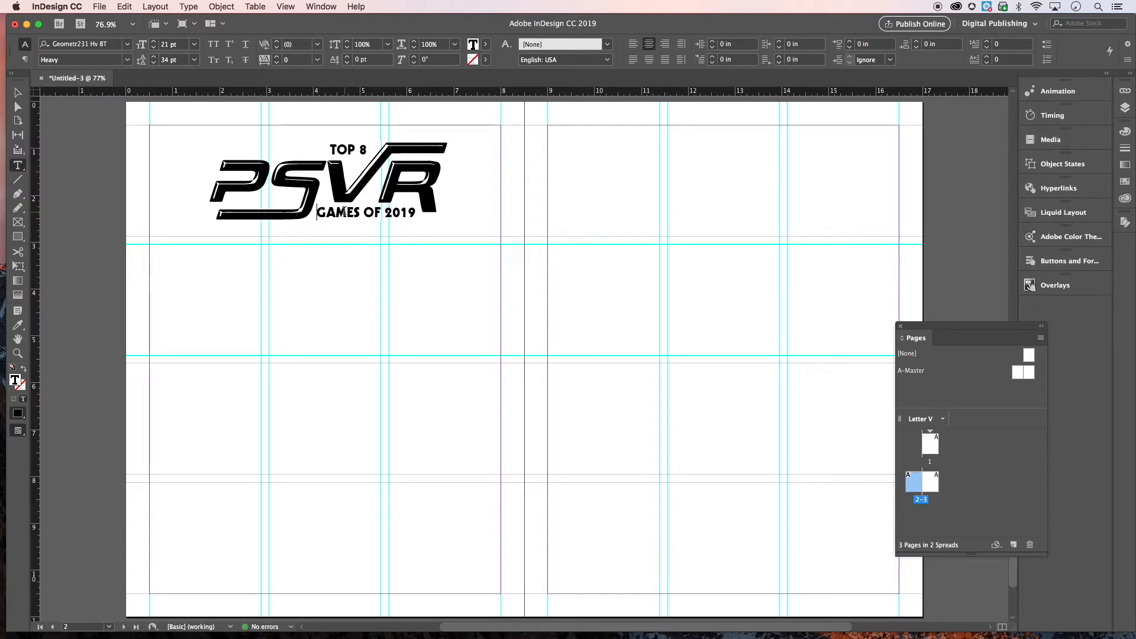
{"action": "left_click", "coordinate": [18, 92]}
{"action": "left_click", "coordinate": [83, 139]}
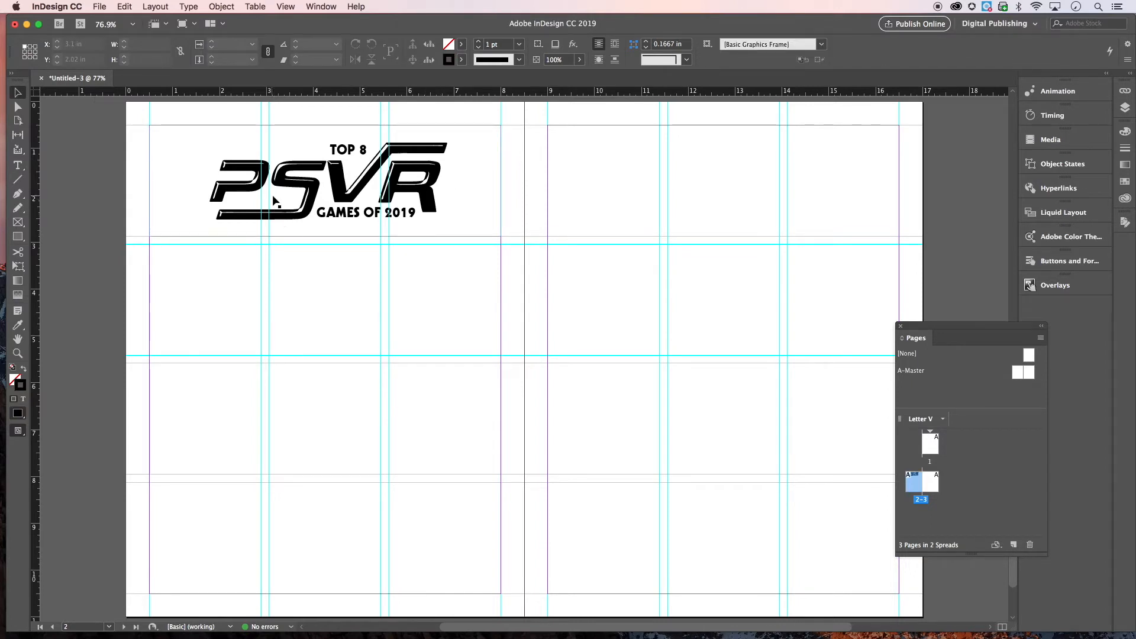
Recolor the word PSVR in CMYK mode to C 100, M 0, Y 0, K 0
{"action": "left_click", "coordinate": [18, 165]}
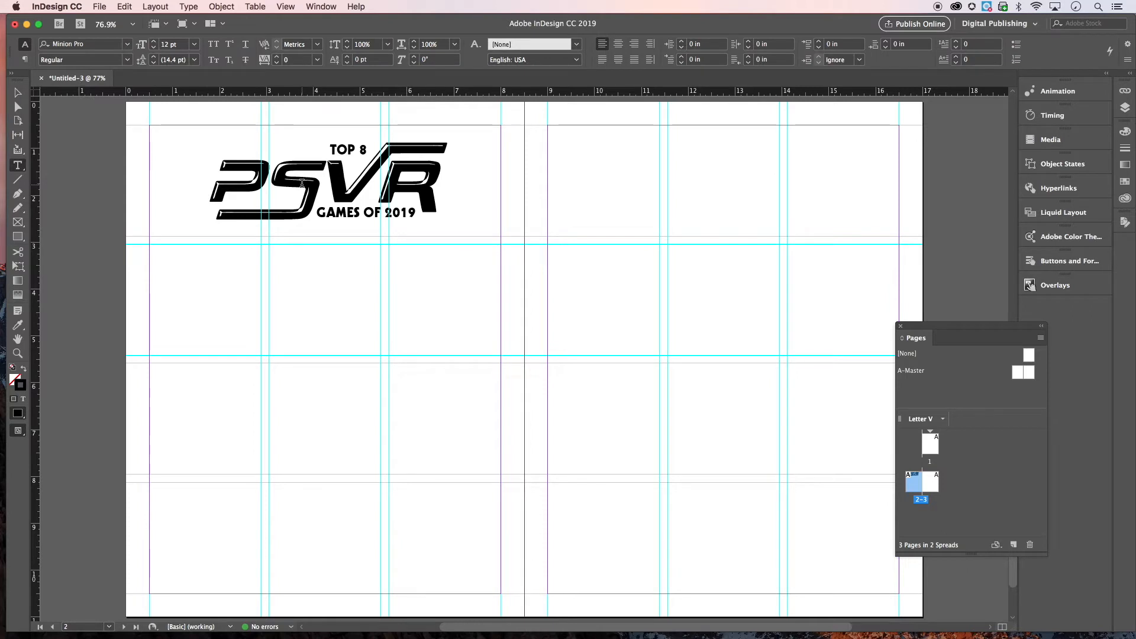
{"action": "left_click_drag", "start_coordinate": [221, 177], "coordinate": [441, 181]}
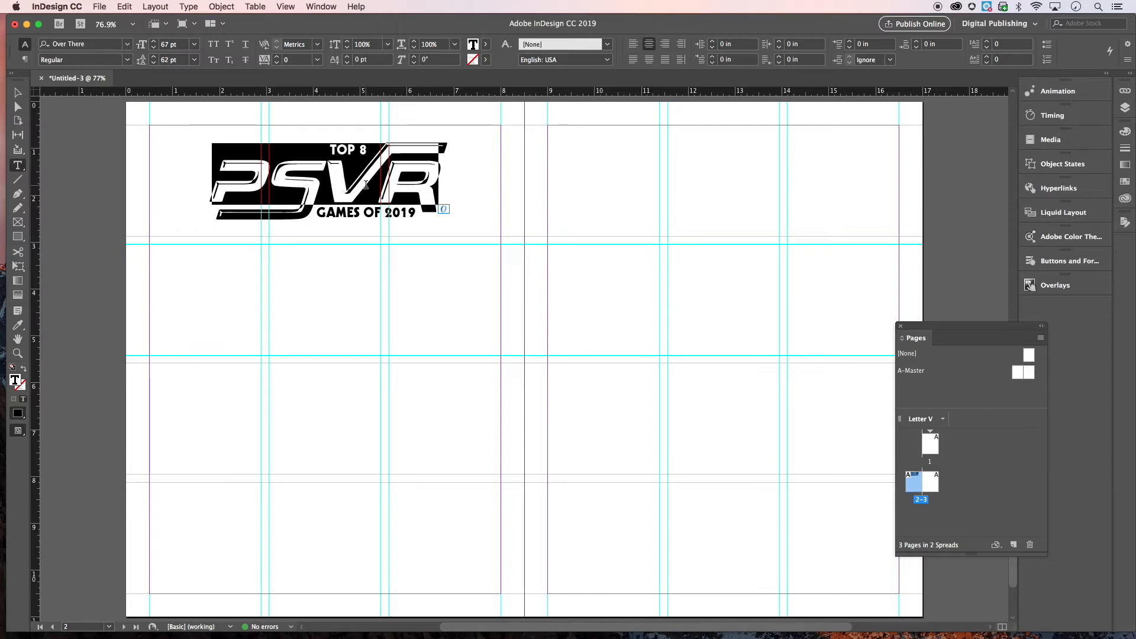
{"action": "left_click", "coordinate": [322, 7]}
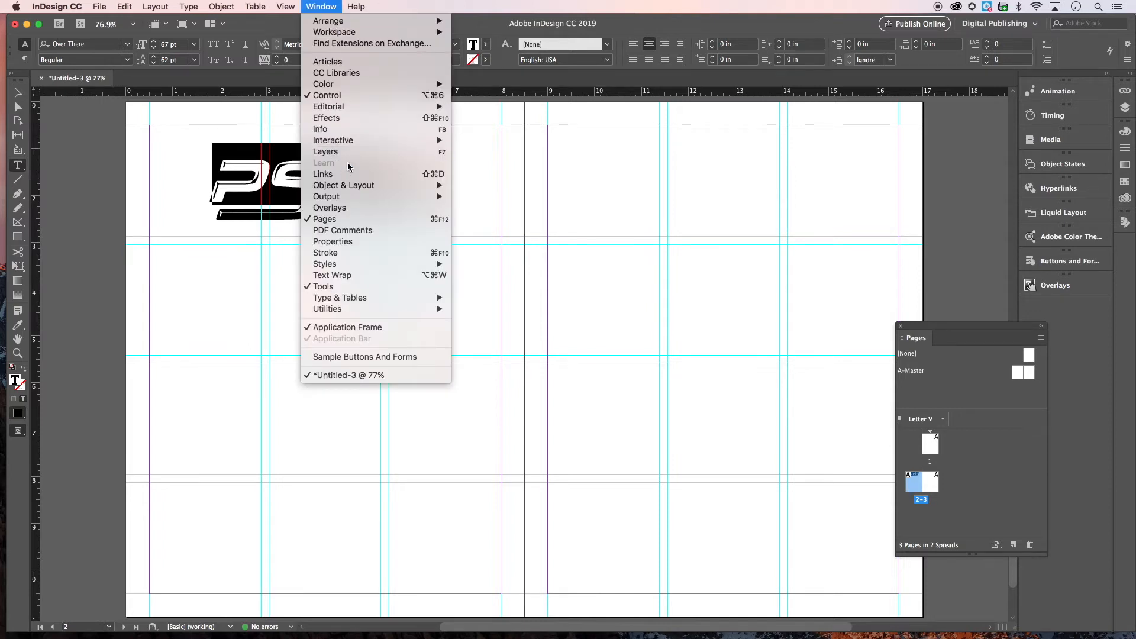
{"action": "mouse_move", "coordinate": [348, 83]}
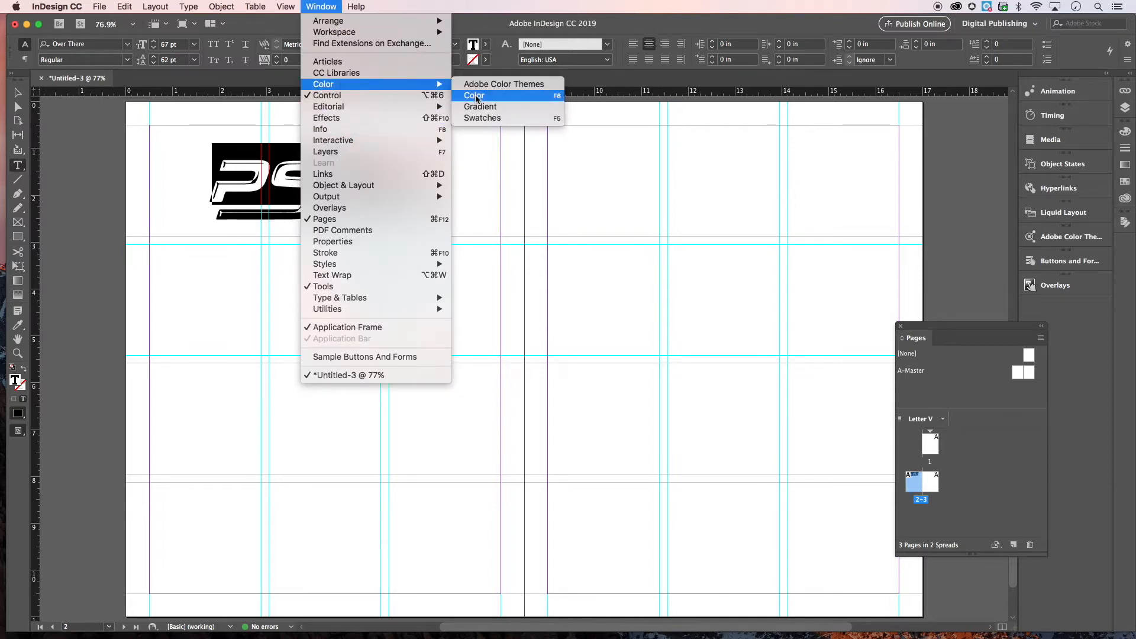
{"action": "left_click", "coordinate": [522, 121]}
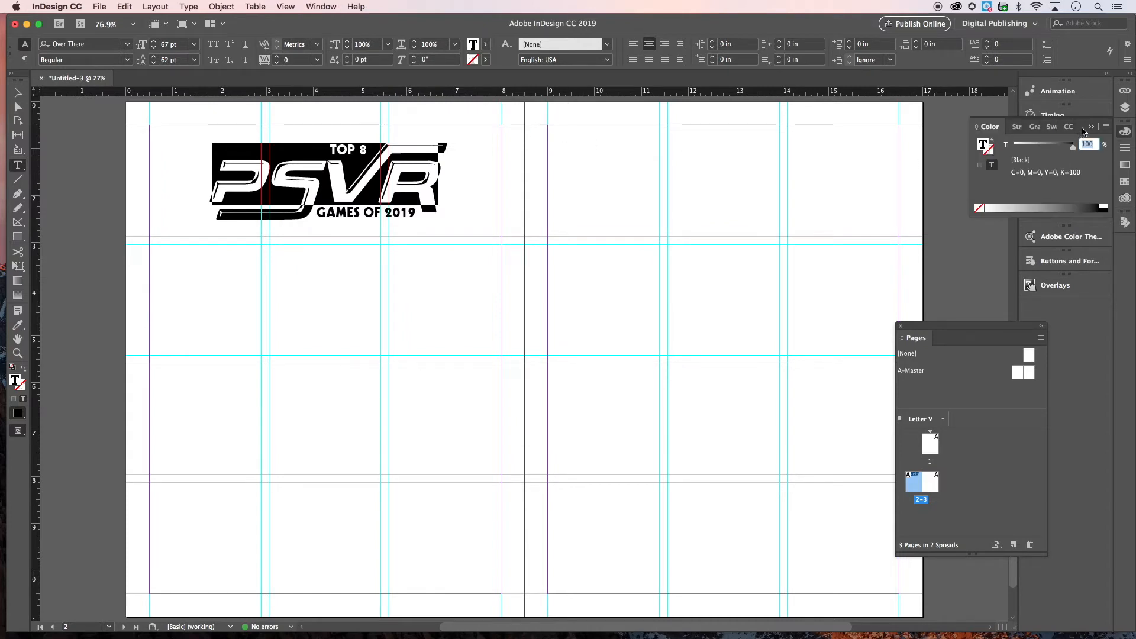
{"action": "left_click_drag", "start_coordinate": [1083, 131], "coordinate": [861, 130]}
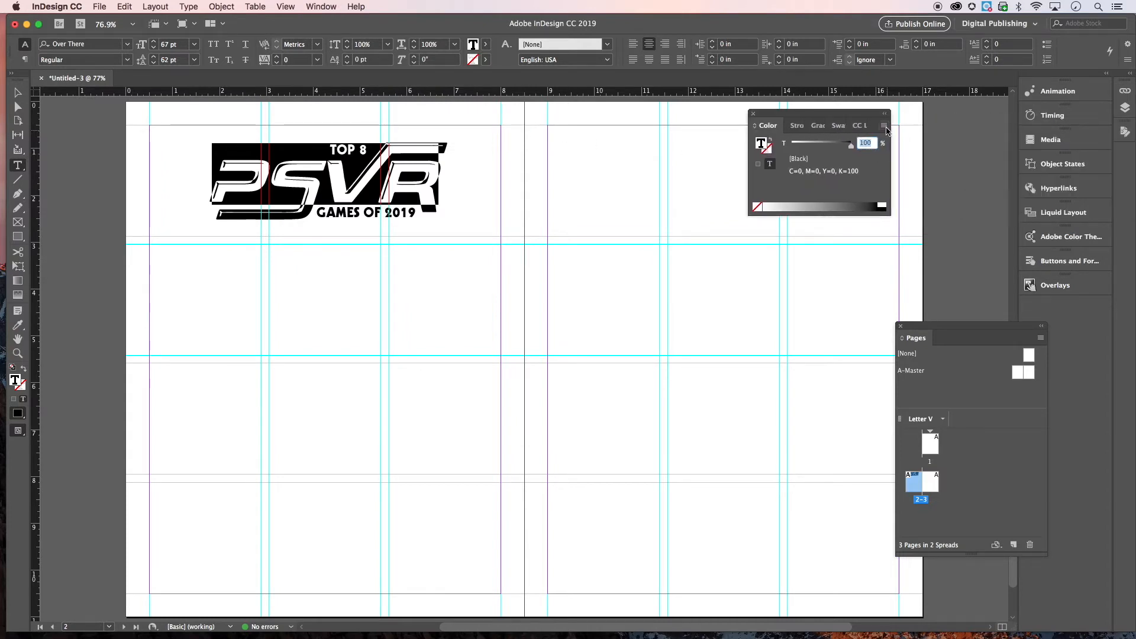
{"action": "left_click", "coordinate": [884, 126]}
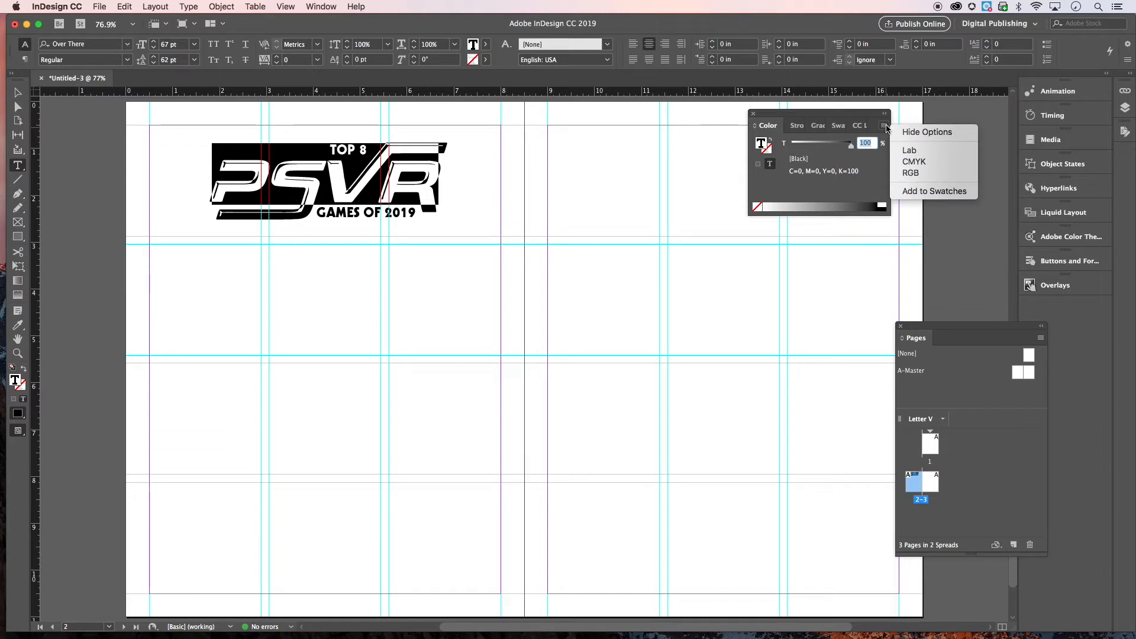
{"action": "left_click", "coordinate": [907, 159]}
{"action": "left_click_drag", "start_coordinate": [793, 145], "coordinate": [852, 145]}
{"action": "left_click_drag", "start_coordinate": [852, 194], "coordinate": [781, 193]}
{"action": "left_click", "coordinate": [19, 93]}
{"action": "left_click", "coordinate": [274, 220]}
{"action": "left_click", "coordinate": [355, 178]}
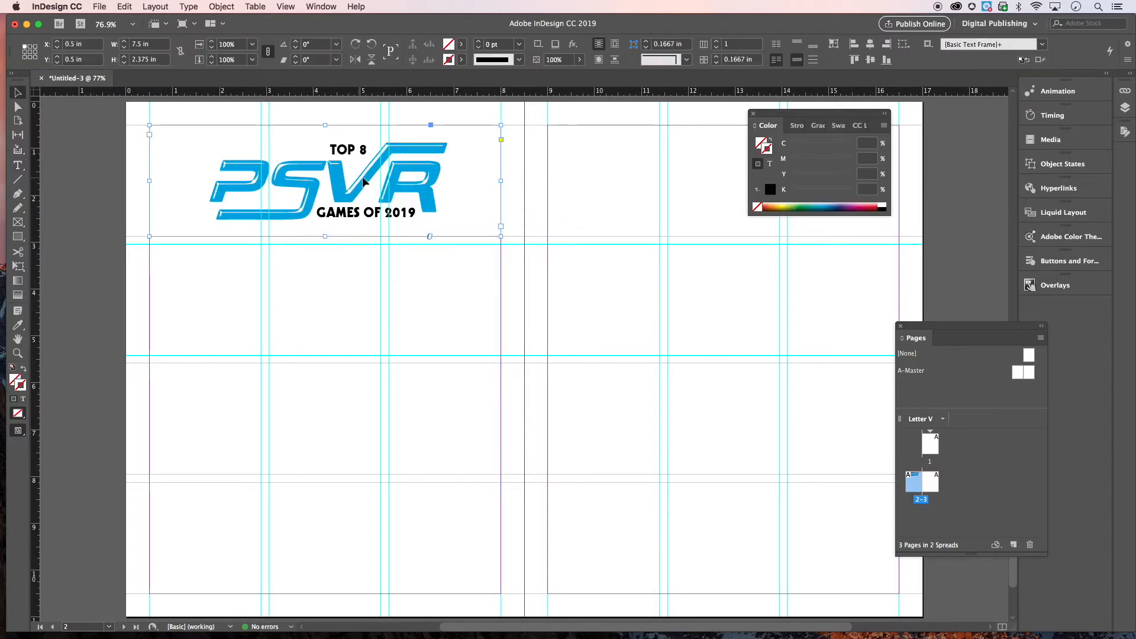
Review the CMYK values and the available color modes for the word PSVR
{"action": "double_click", "coordinate": [349, 177]}
{"action": "left_click_drag", "start_coordinate": [217, 181], "coordinate": [441, 178]}
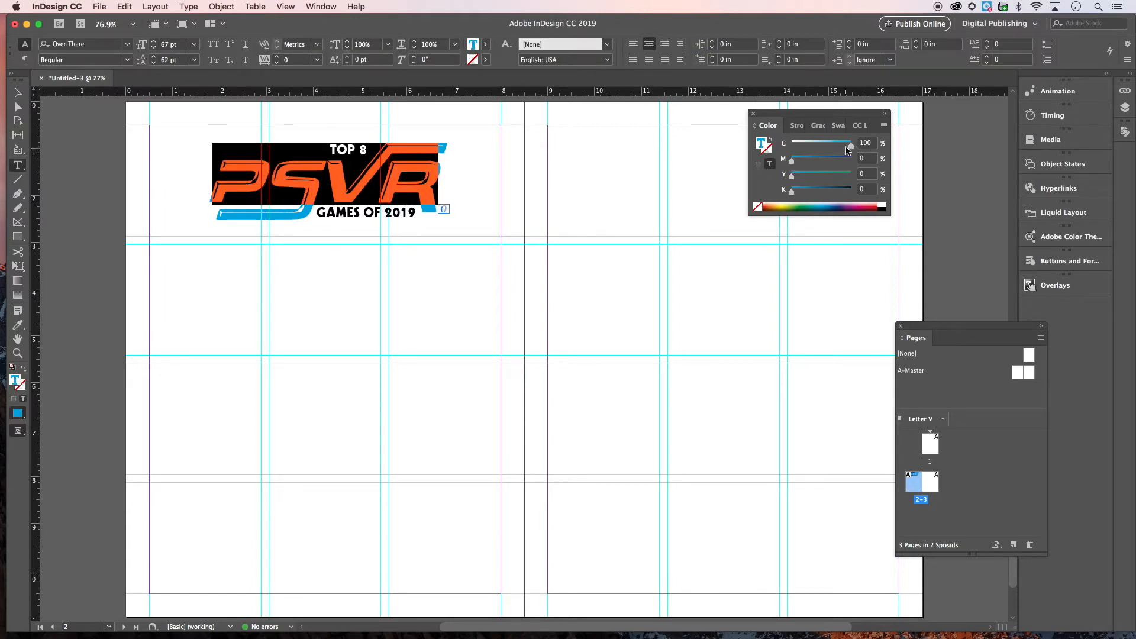
{"action": "left_click", "coordinate": [883, 125]}
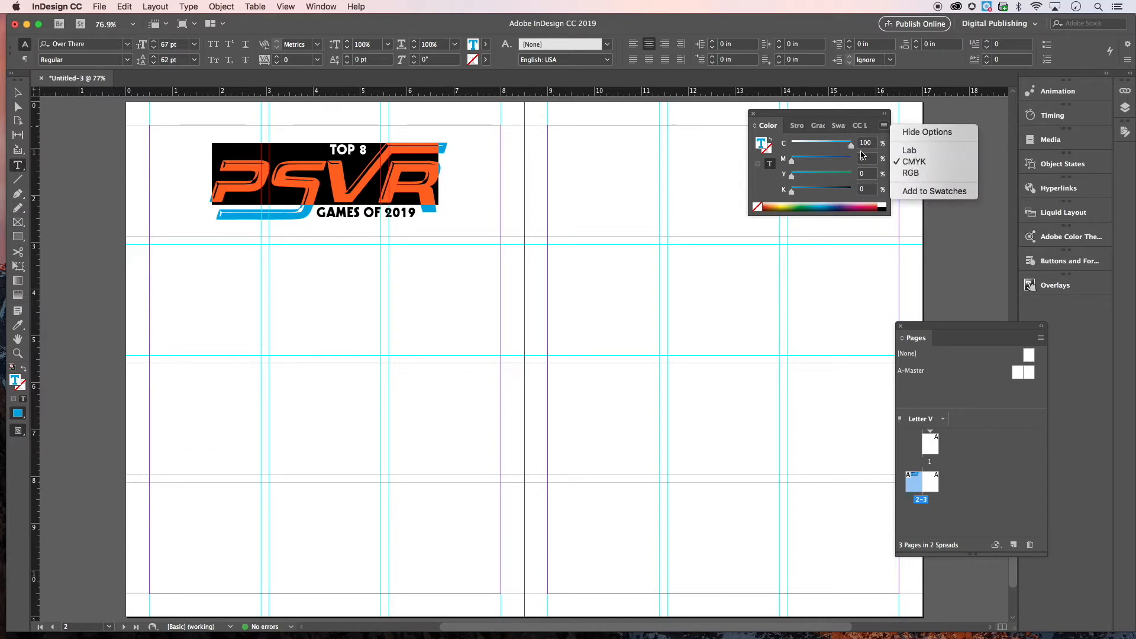
{"action": "left_click", "coordinate": [869, 137]}
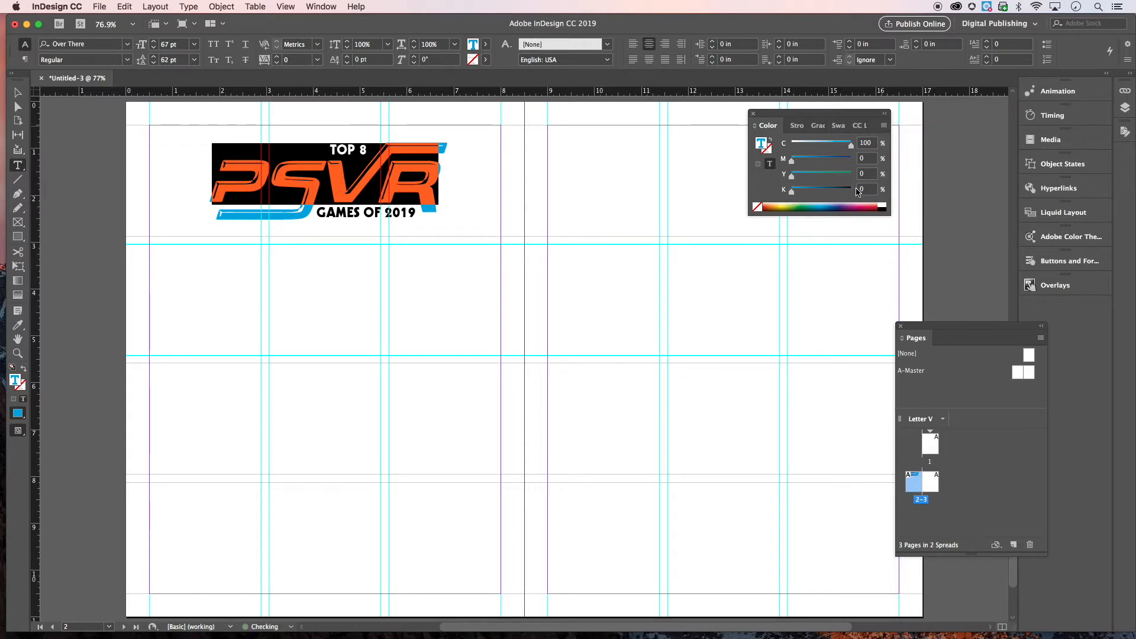
Deselect the title text and reposition the floating Color and Pages panels along the outer edge of page 3
{"action": "left_click", "coordinate": [17, 92]}
{"action": "left_click", "coordinate": [81, 133]}
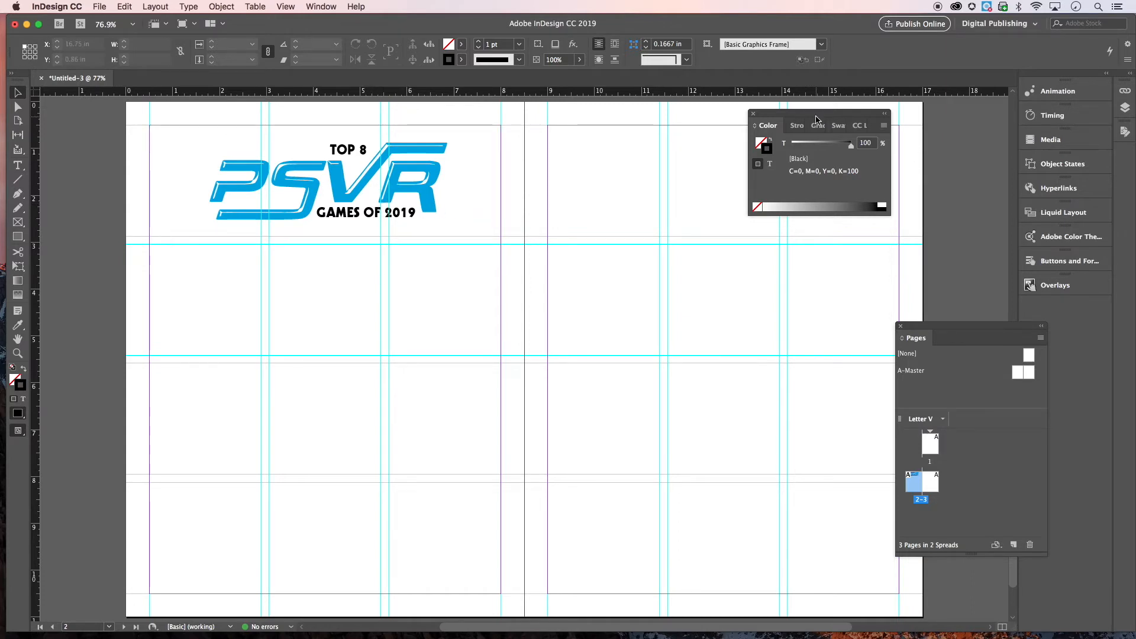
{"action": "left_click_drag", "start_coordinate": [816, 118], "coordinate": [920, 159]}
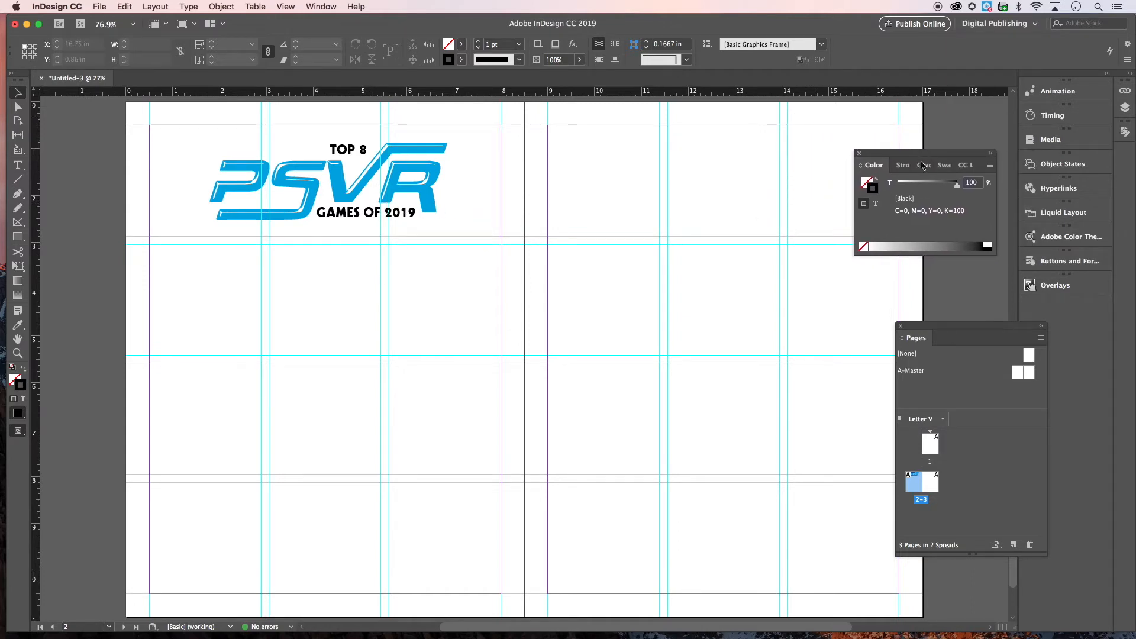
{"action": "left_click_drag", "start_coordinate": [949, 330], "coordinate": [916, 296]}
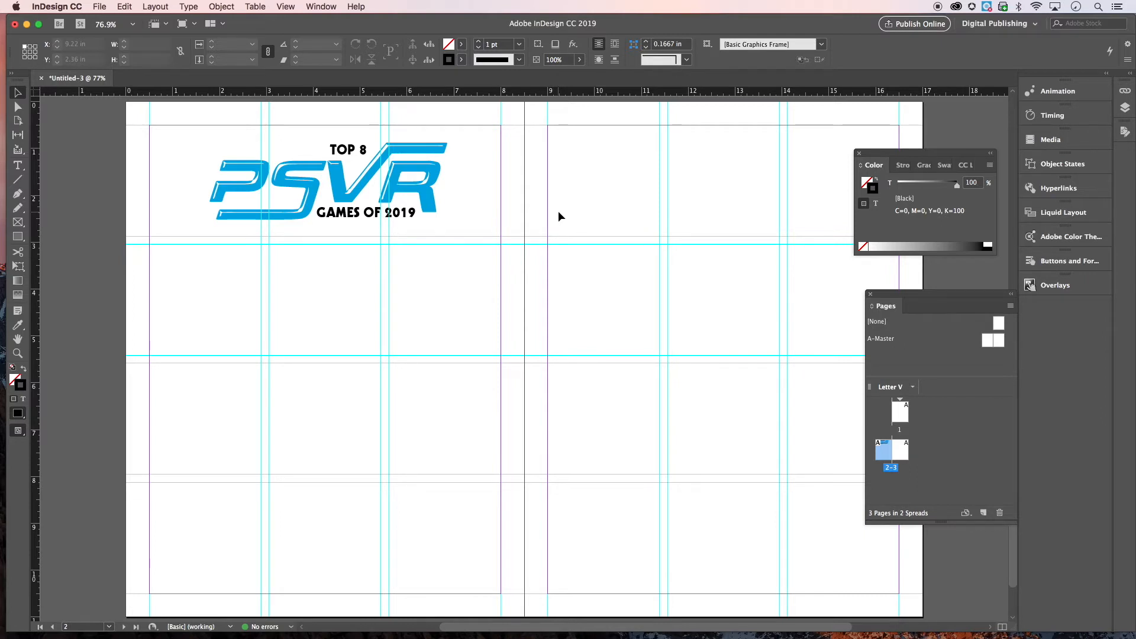
Compare the spread in preview mode and in normal mode with its guides and frame edges
{"action": "key", "text": "w"}
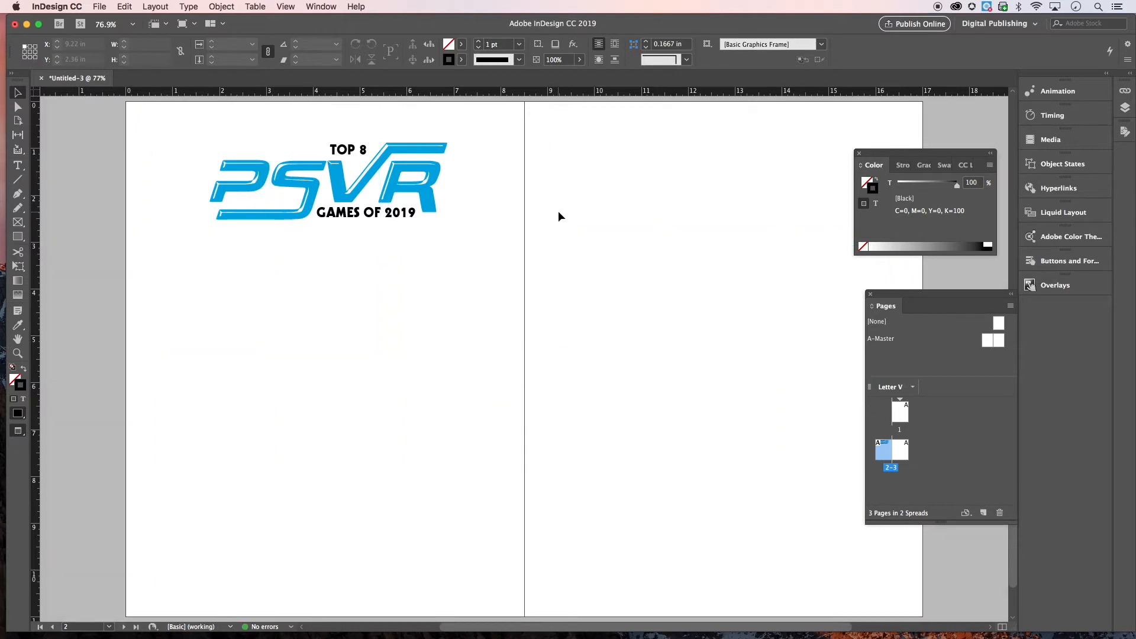
{"action": "key", "text": "w"}
{"action": "key", "text": "w"}
{"action": "key", "text": "w"}
{"action": "key", "text": "w"}
{"action": "key", "text": "w"}
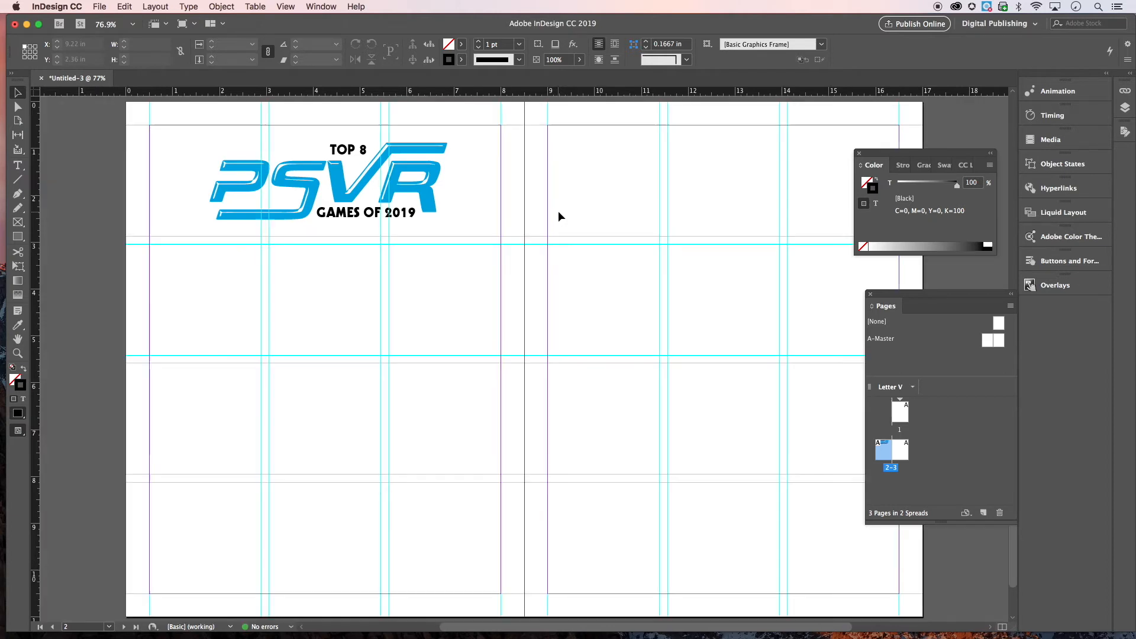
{"action": "key", "text": "w"}
{"action": "key", "text": "w"}
{"action": "key", "text": "w"}
{"action": "key", "text": "w"}
{"action": "key", "text": "w"}
{"action": "key", "text": "w"}
{"action": "key", "text": "w"}
{"action": "key", "text": "w"}
{"action": "key", "text": "w"}
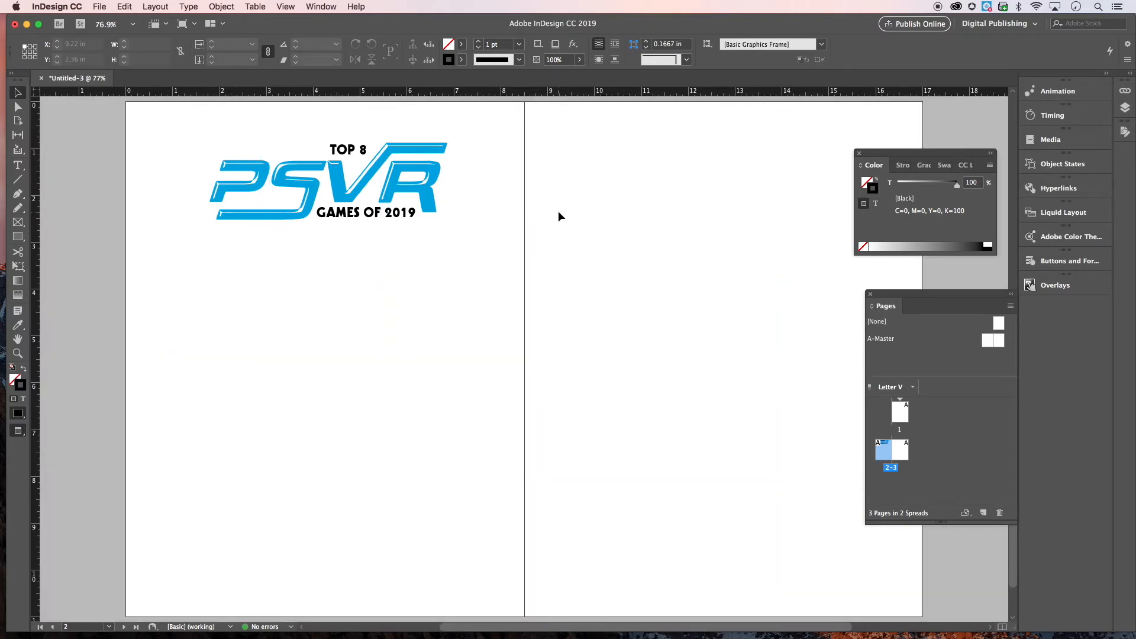
{"action": "key", "text": "w"}
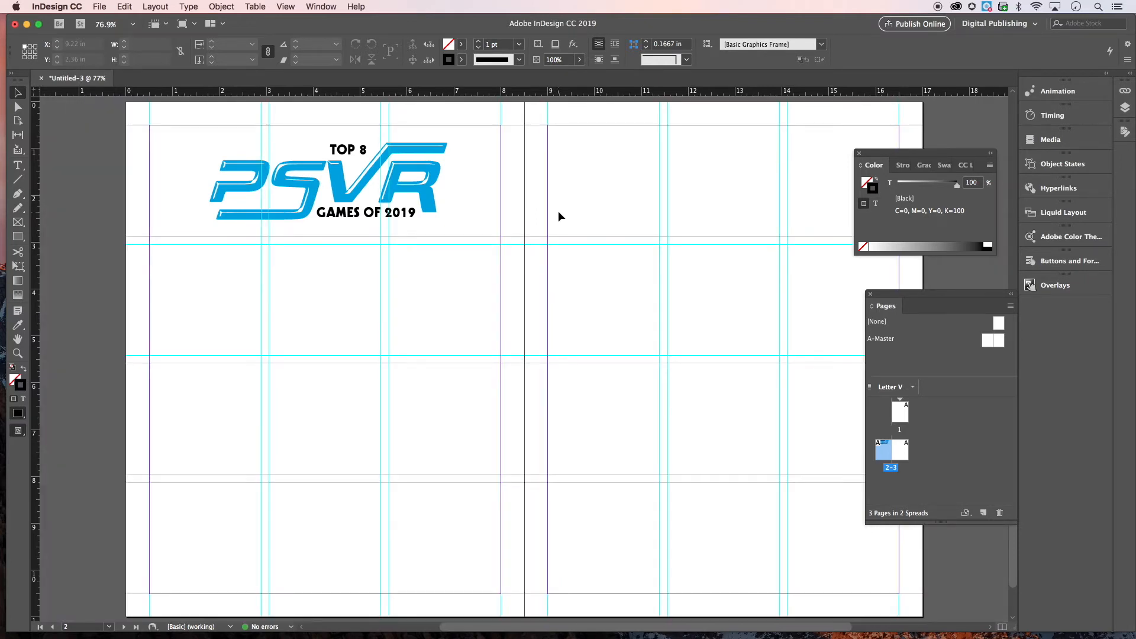
Draw six separate text frames on page 2, one in each grid cell of the lower two rows across all three columns
{"action": "scroll", "coordinate": [559, 210], "scroll_direction": "left", "scroll_amount": 1}
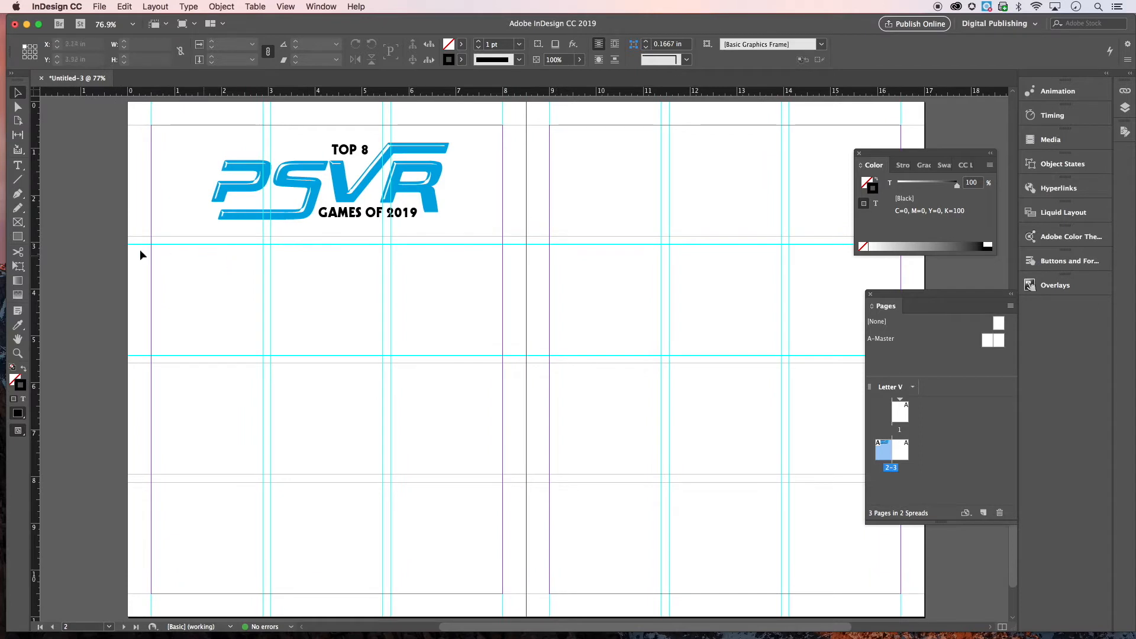
{"action": "left_click", "coordinate": [19, 171]}
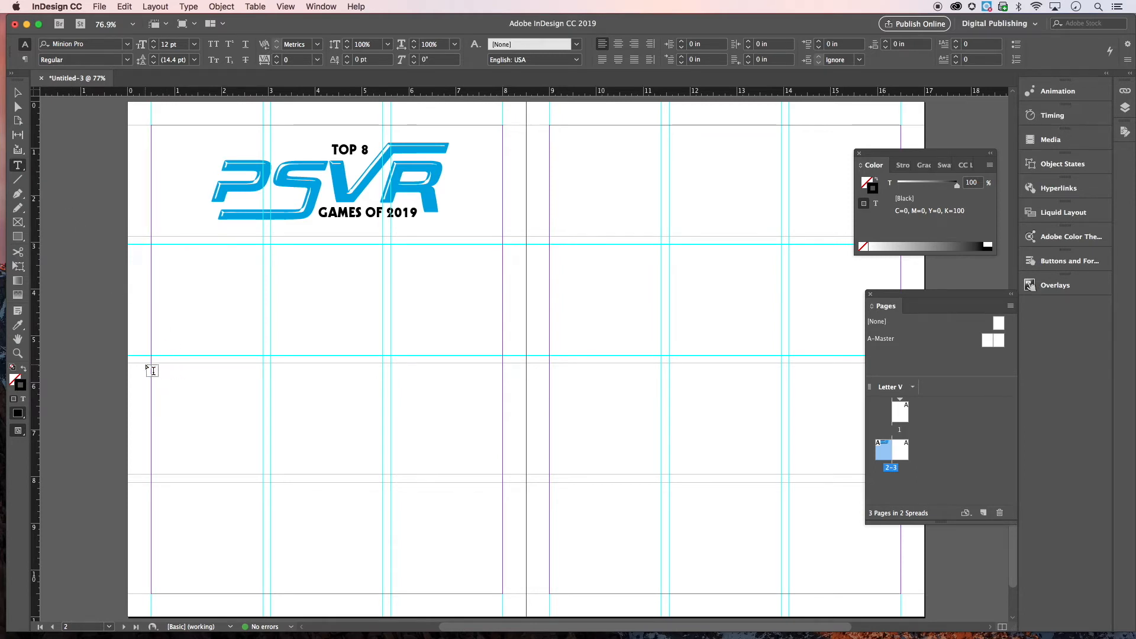
{"action": "left_click_drag", "start_coordinate": [152, 365], "coordinate": [263, 474]}
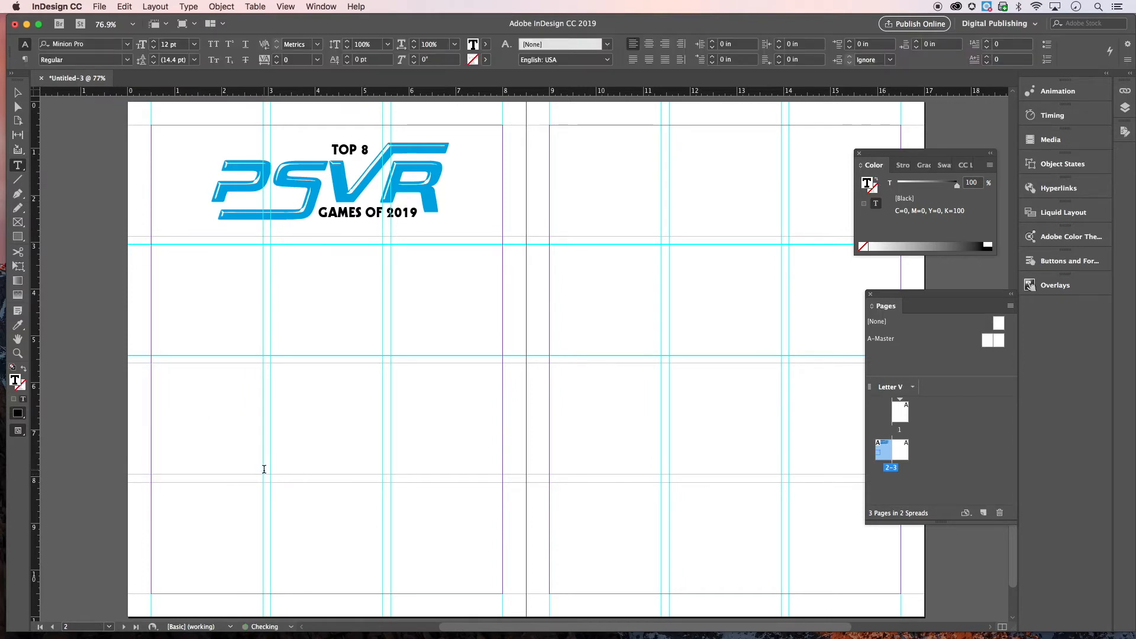
{"action": "left_click_drag", "start_coordinate": [153, 483], "coordinate": [263, 593]}
{"action": "left_click_drag", "start_coordinate": [272, 364], "coordinate": [378, 471]}
{"action": "left_click_drag", "start_coordinate": [270, 484], "coordinate": [381, 592]}
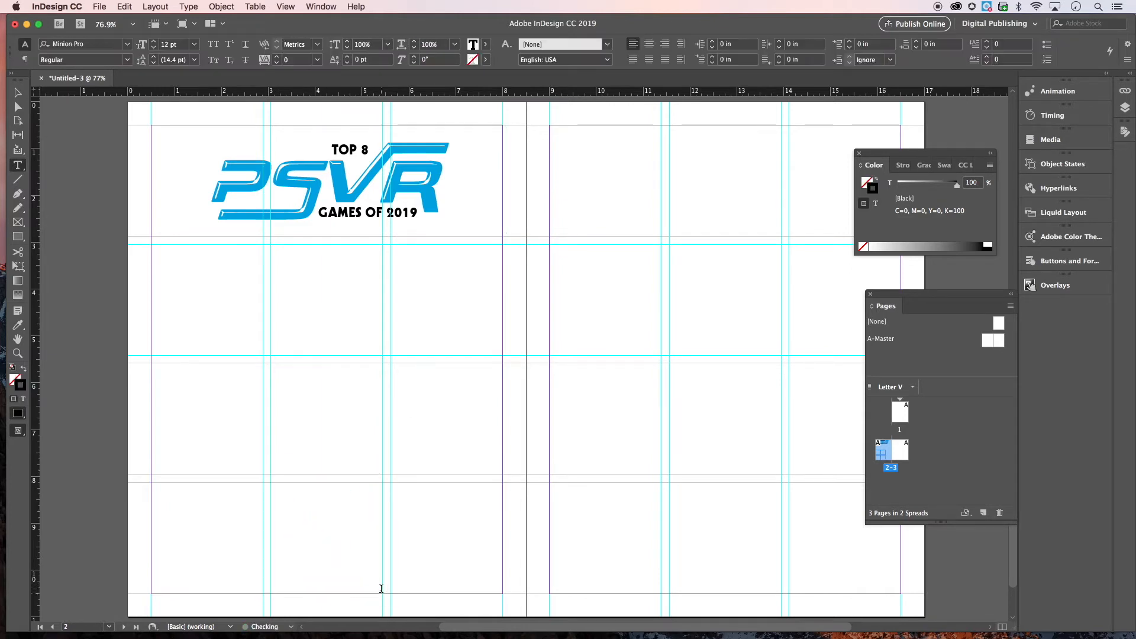
{"action": "left_click_drag", "start_coordinate": [391, 363], "coordinate": [490, 475]}
{"action": "left_click_drag", "start_coordinate": [391, 483], "coordinate": [503, 594]}
Draw two text frames about 2.39 by 2.375 in in the first column of page 3, one in each of the lower two rows
{"action": "left_click_drag", "start_coordinate": [550, 363], "coordinate": [659, 473]}
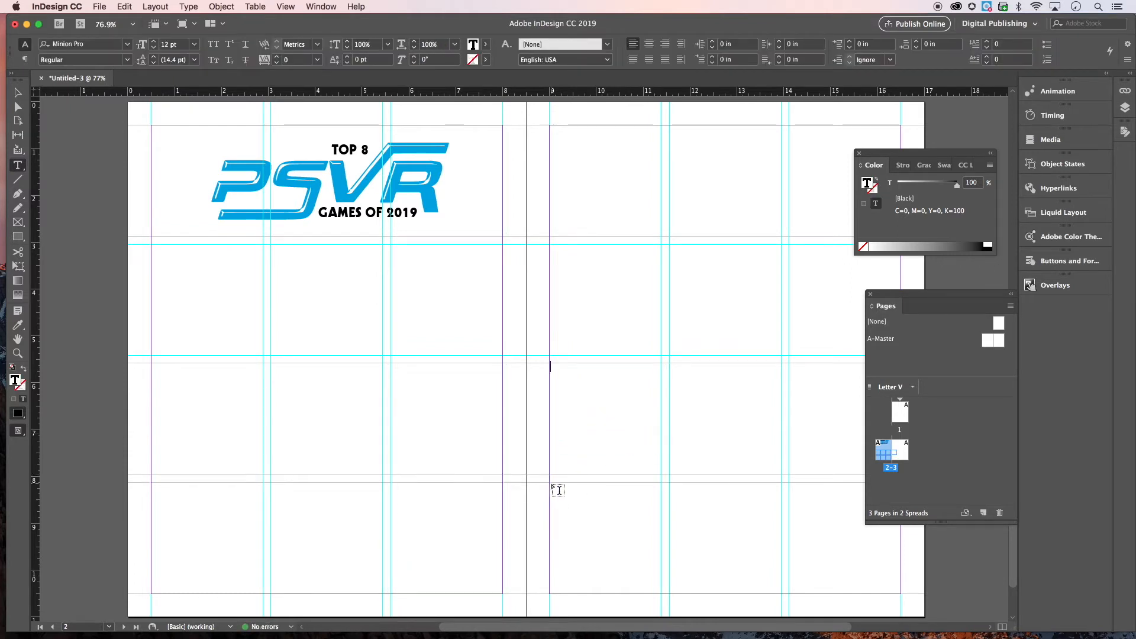
{"action": "left_click_drag", "start_coordinate": [550, 482], "coordinate": [660, 594]}
{"action": "left_click", "coordinate": [17, 93]}
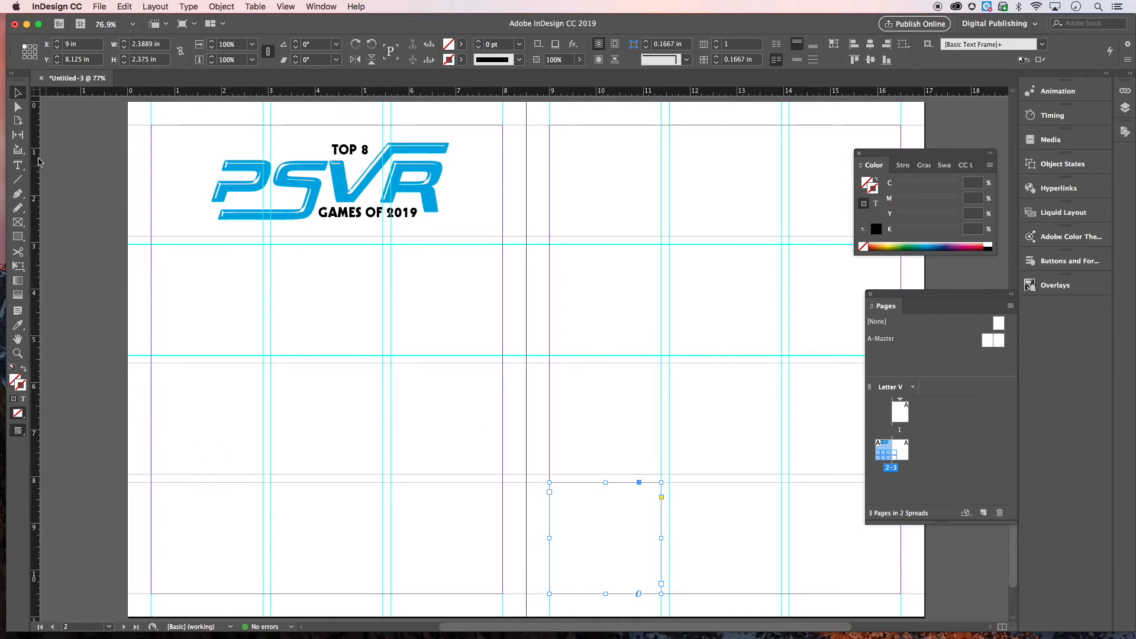
Check the eight text frames by selecting them together, then the first one alone, and clear the selection
{"action": "left_click_drag", "start_coordinate": [112, 386], "coordinate": [607, 562]}
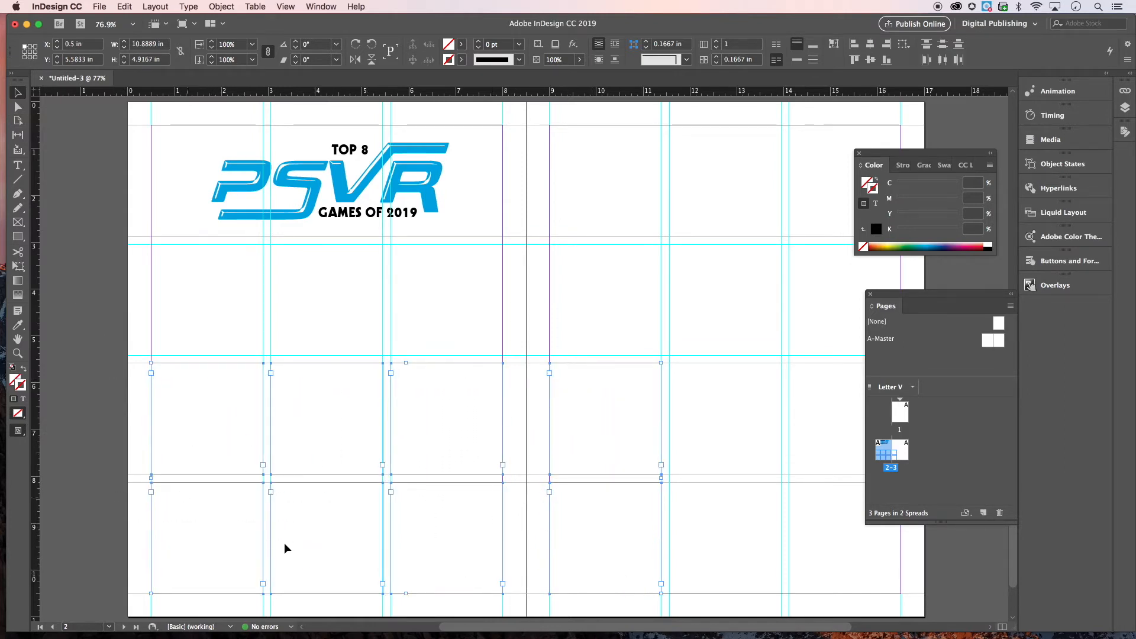
{"action": "left_click", "coordinate": [96, 350]}
{"action": "left_click", "coordinate": [197, 386]}
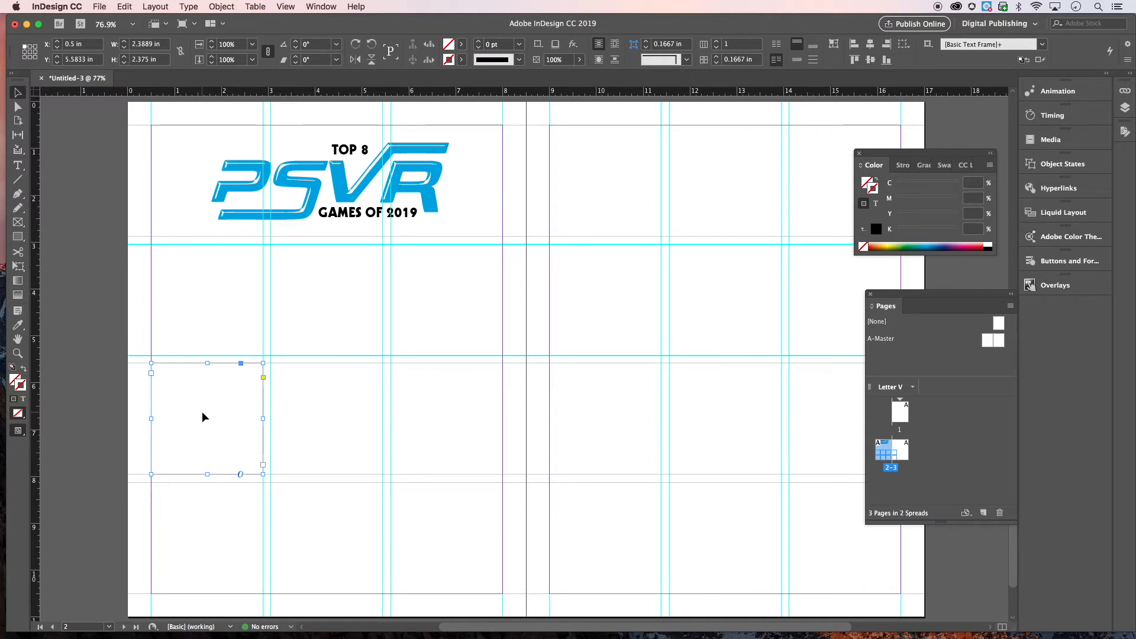
{"action": "left_click", "coordinate": [116, 370]}
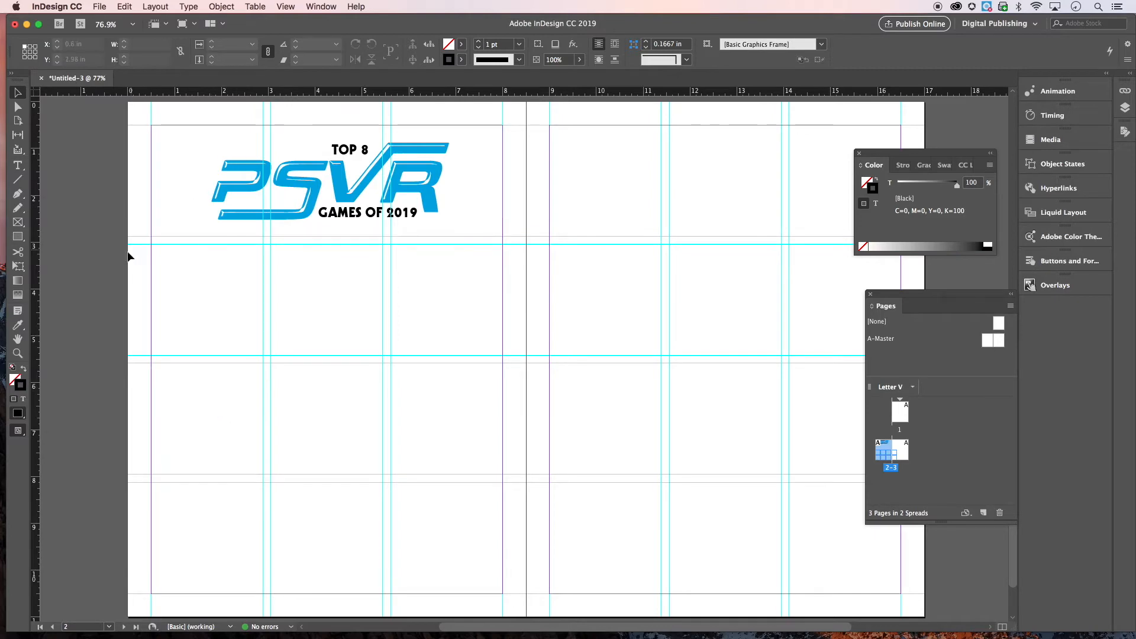
Move the InDesign window aside, locate the Info document in Finder's WEEK 14 TUTORIAL folder, and bring the layout back into place
{"action": "left_click_drag", "start_coordinate": [295, 32], "coordinate": [414, 284]}
{"action": "left_click", "coordinate": [482, 121]}
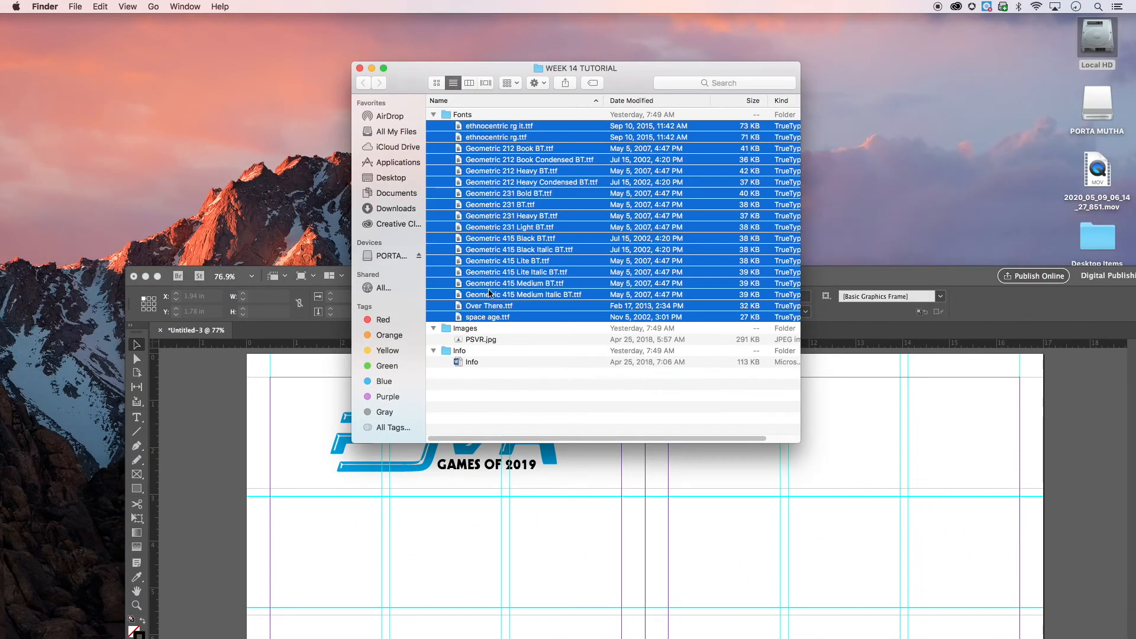
{"action": "left_click", "coordinate": [468, 363]}
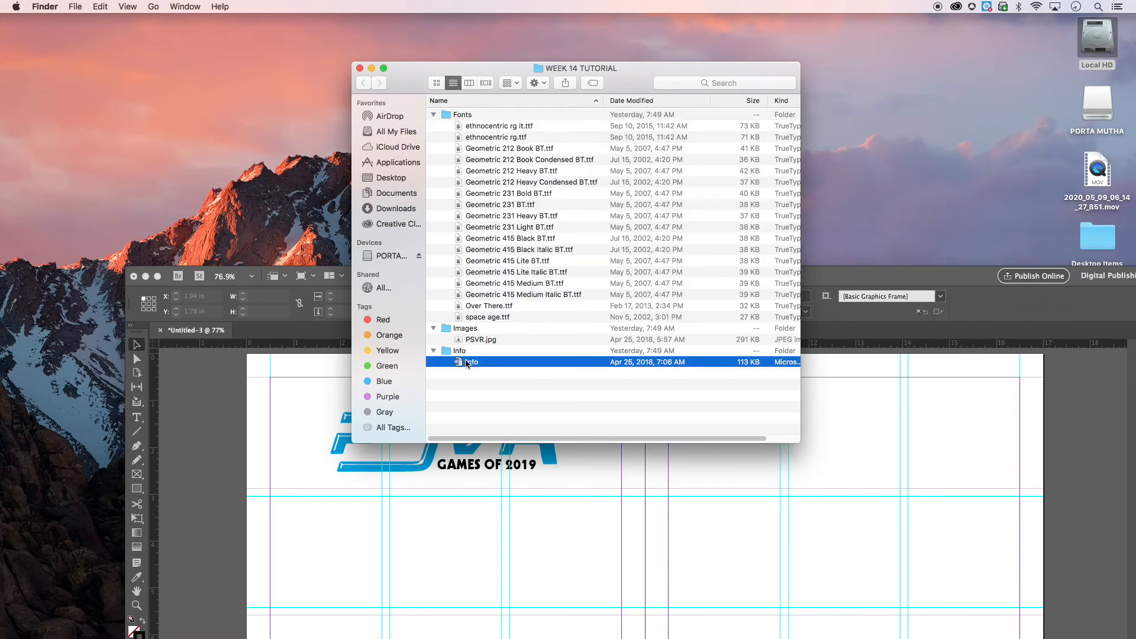
{"action": "left_click", "coordinate": [228, 377]}
{"action": "left_click_drag", "start_coordinate": [347, 28], "coordinate": [316, 23]}
{"action": "mouse_move", "coordinate": [492, 636]}
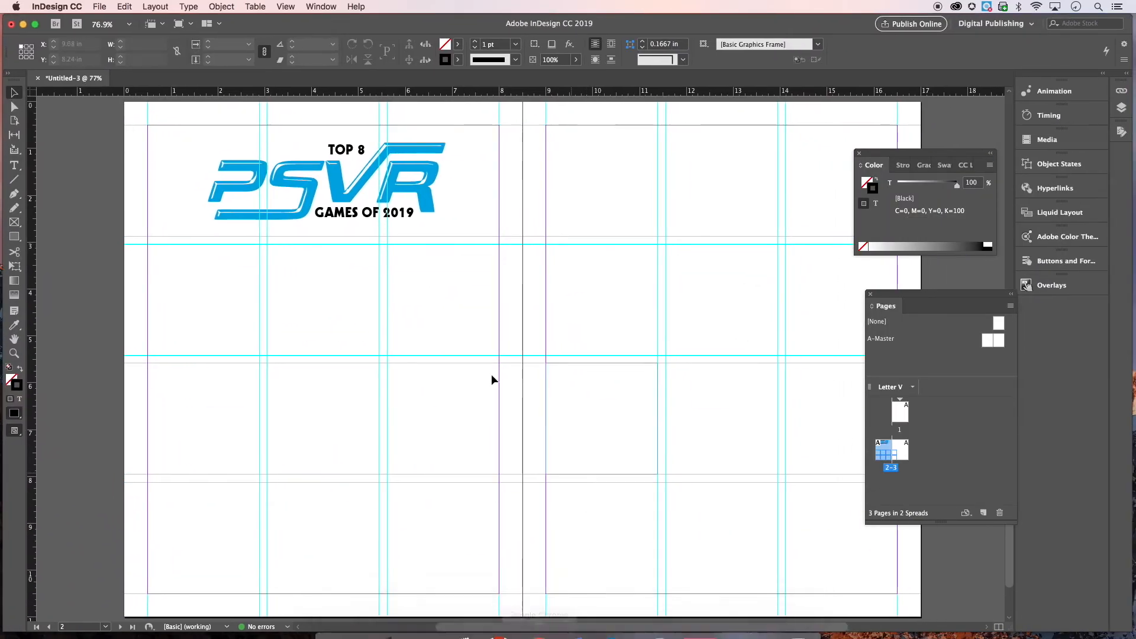
{"action": "left_click", "coordinate": [97, 5]}
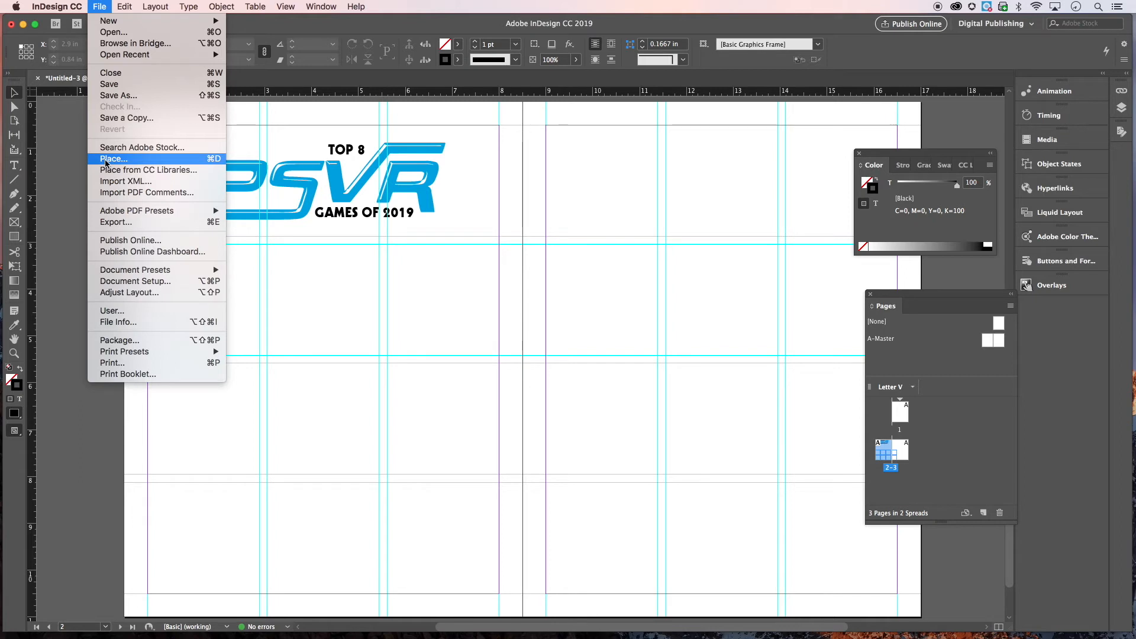
{"action": "left_click", "coordinate": [80, 169]}
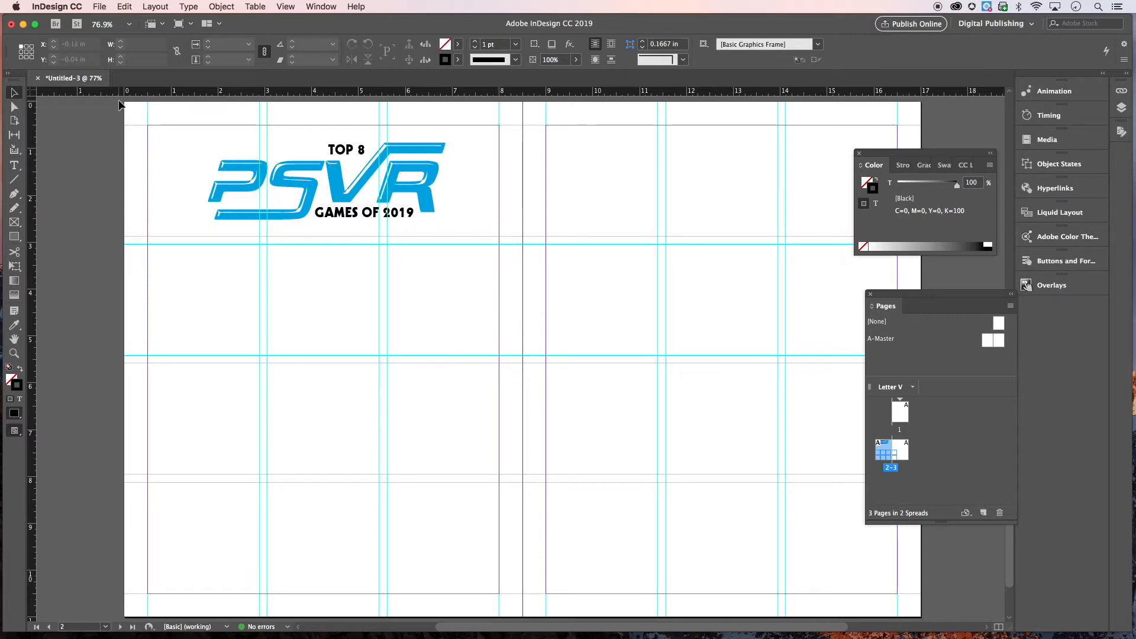
{"action": "mouse_move", "coordinate": [390, 636]}
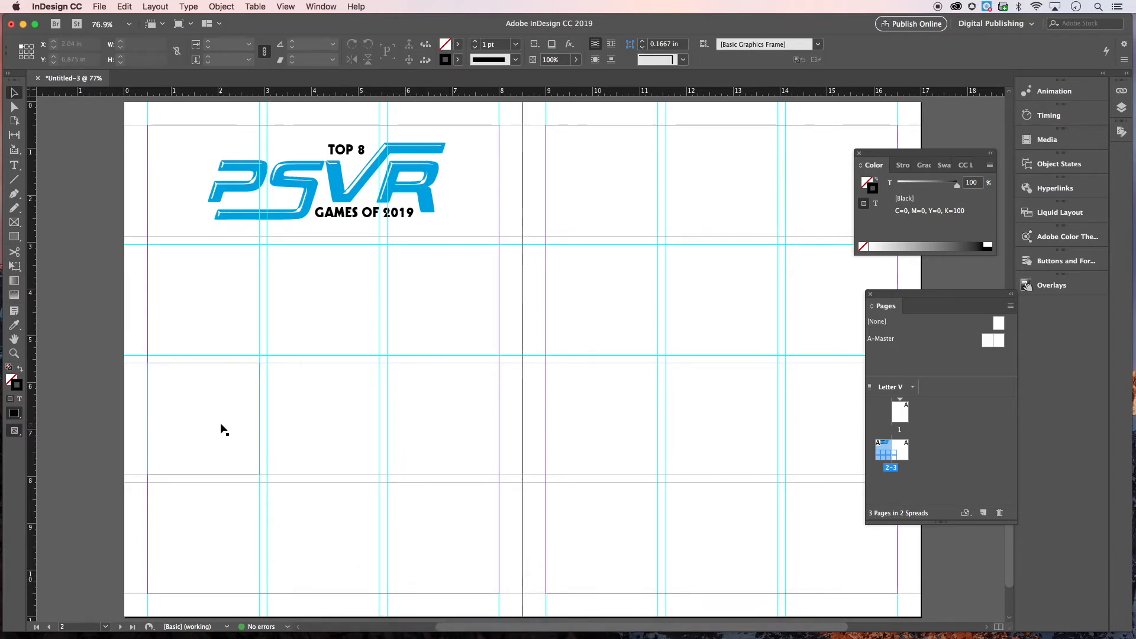
Check individual text frames across the lower rows of pages 2 and 3, and clear the selection
{"action": "left_click", "coordinate": [205, 410]}
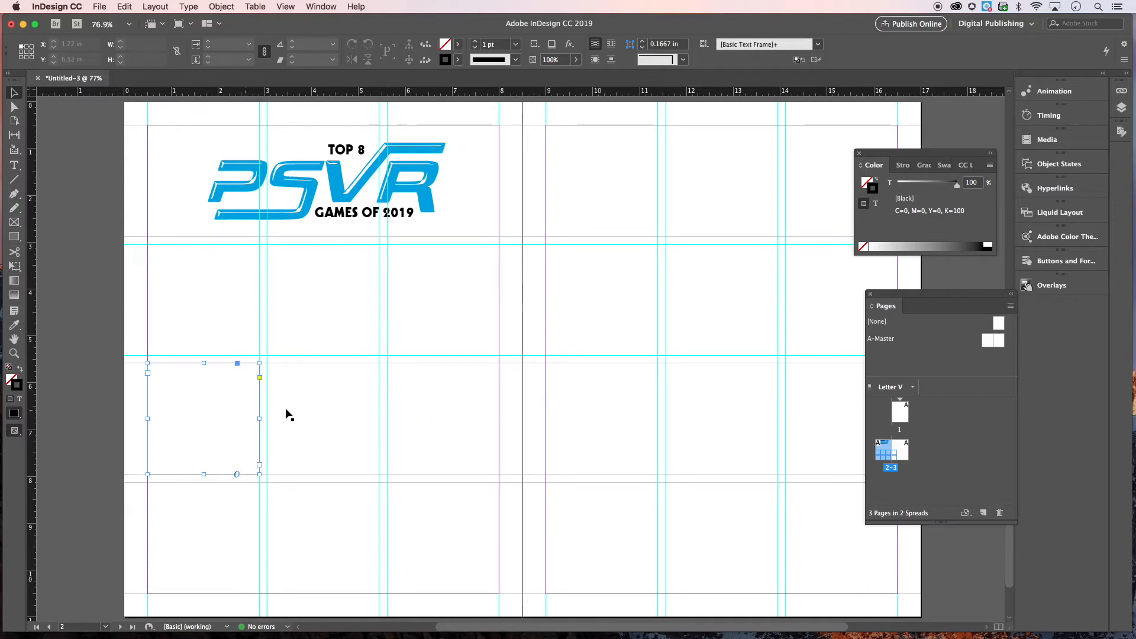
{"action": "left_click", "coordinate": [311, 407]}
{"action": "left_click_drag", "start_coordinate": [316, 407], "coordinate": [605, 450]}
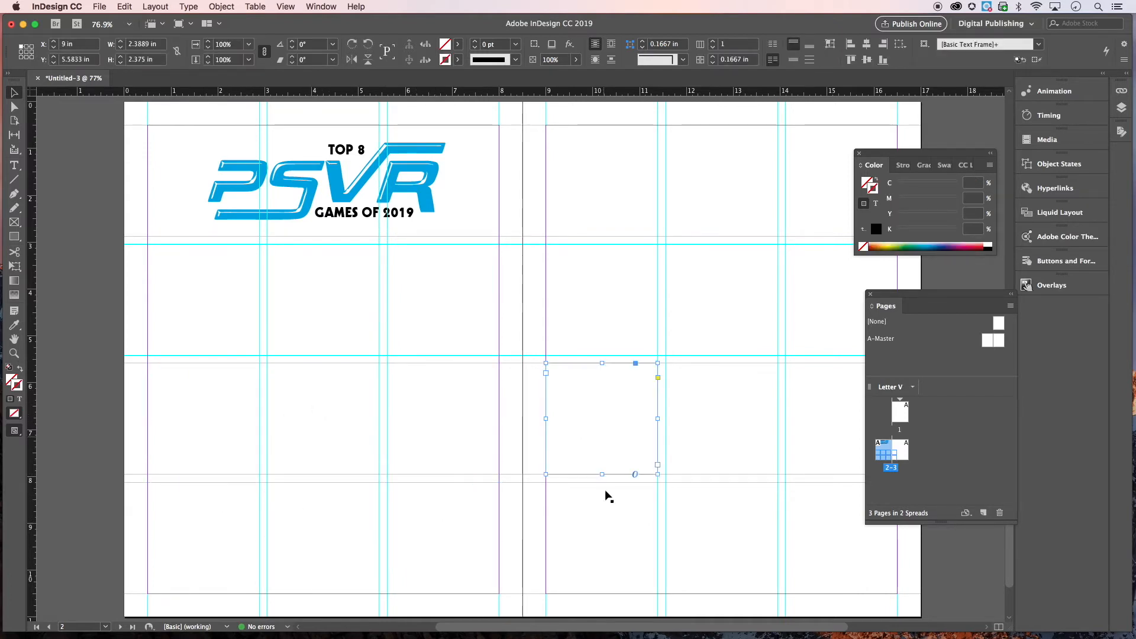
{"action": "left_click_drag", "start_coordinate": [605, 508], "coordinate": [605, 521]}
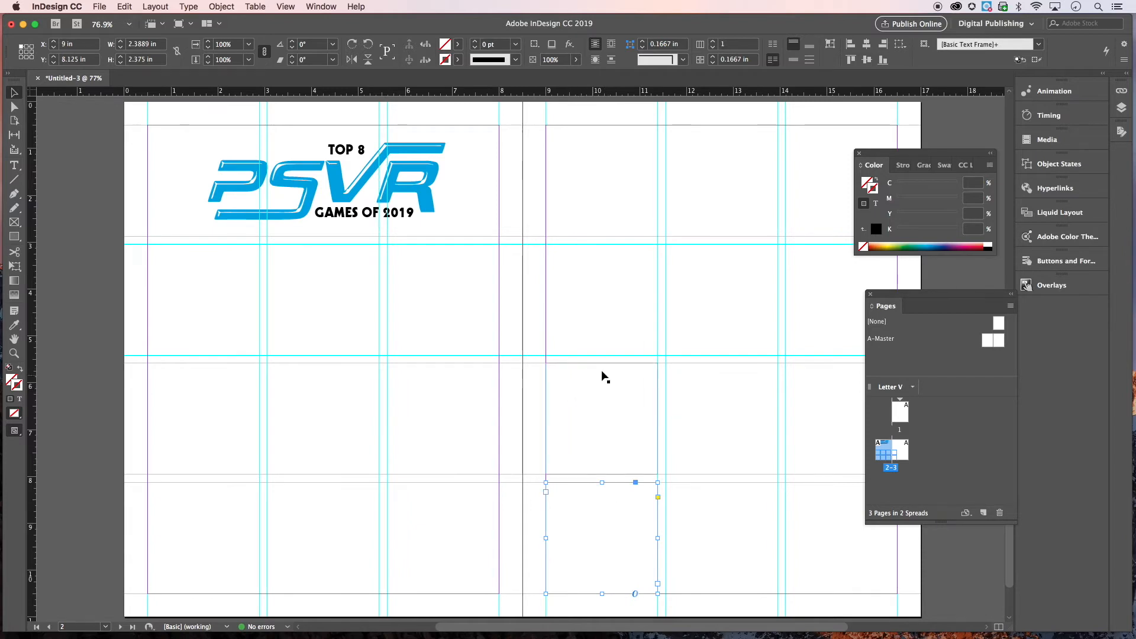
{"action": "left_click", "coordinate": [623, 379]}
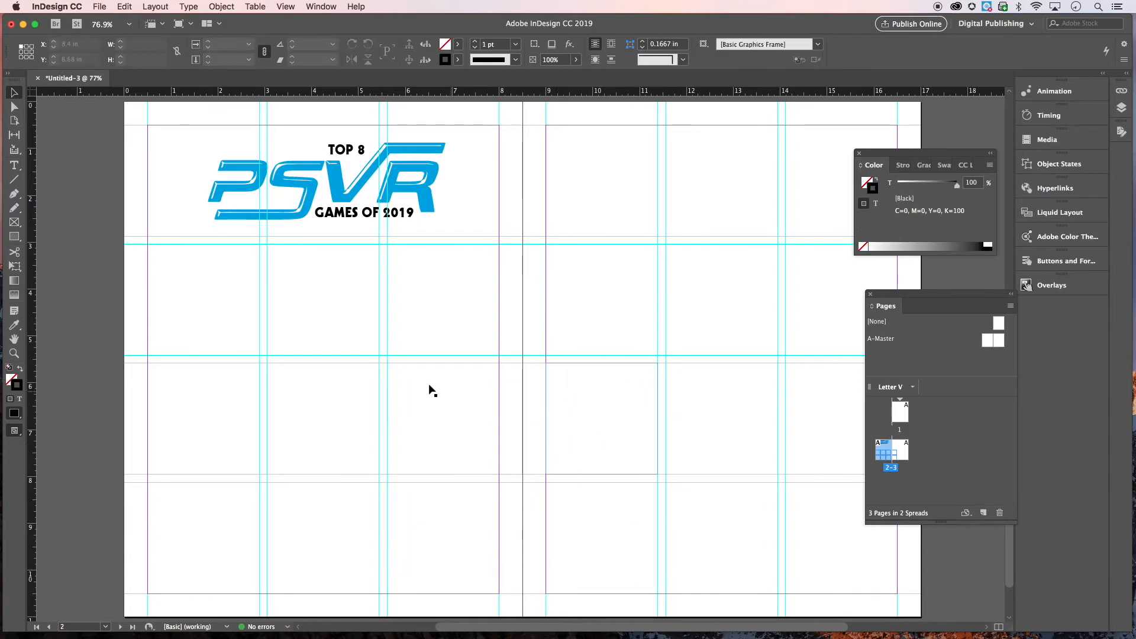
Place PSVR.jpg from the Images folder of WEEK 14 TUTORIAL at full size, starting just above page 3
{"action": "left_click", "coordinate": [14, 353]}
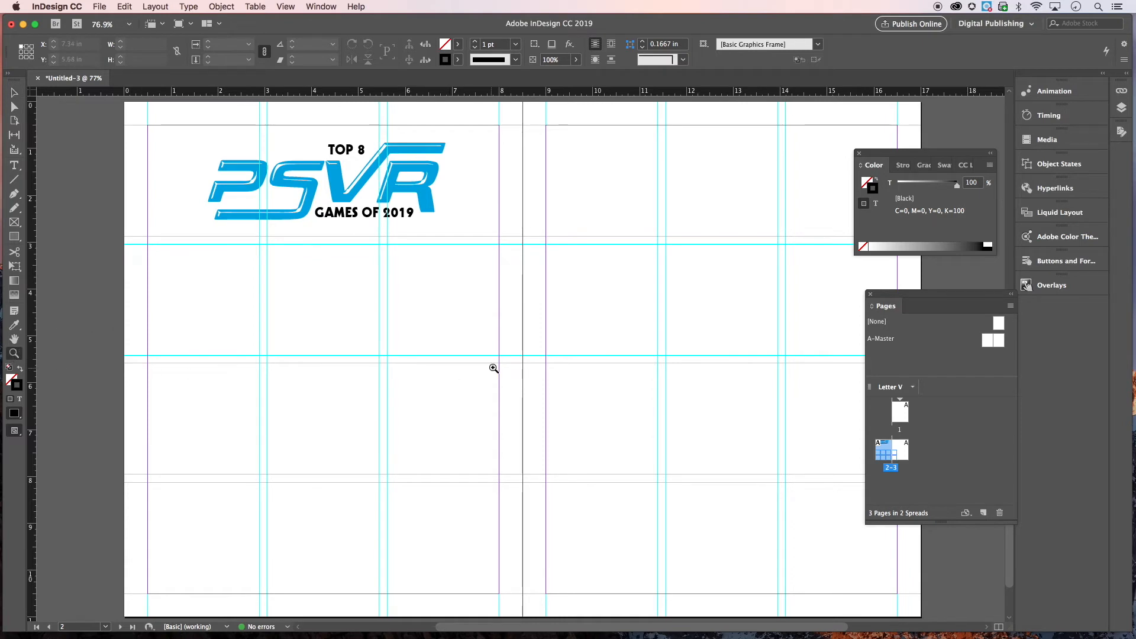
{"action": "left_click", "coordinate": [545, 358], "text": "alt"}
{"action": "left_click", "coordinate": [533, 364], "text": "alt"}
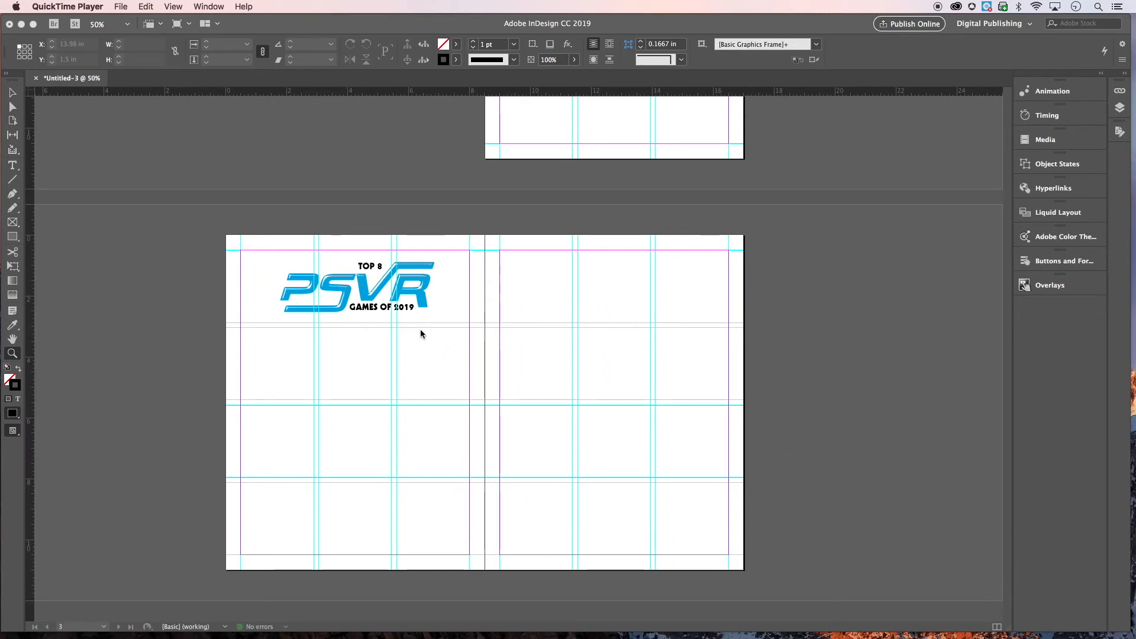
{"action": "left_click", "coordinate": [134, 169]}
{"action": "left_click", "coordinate": [99, 7]}
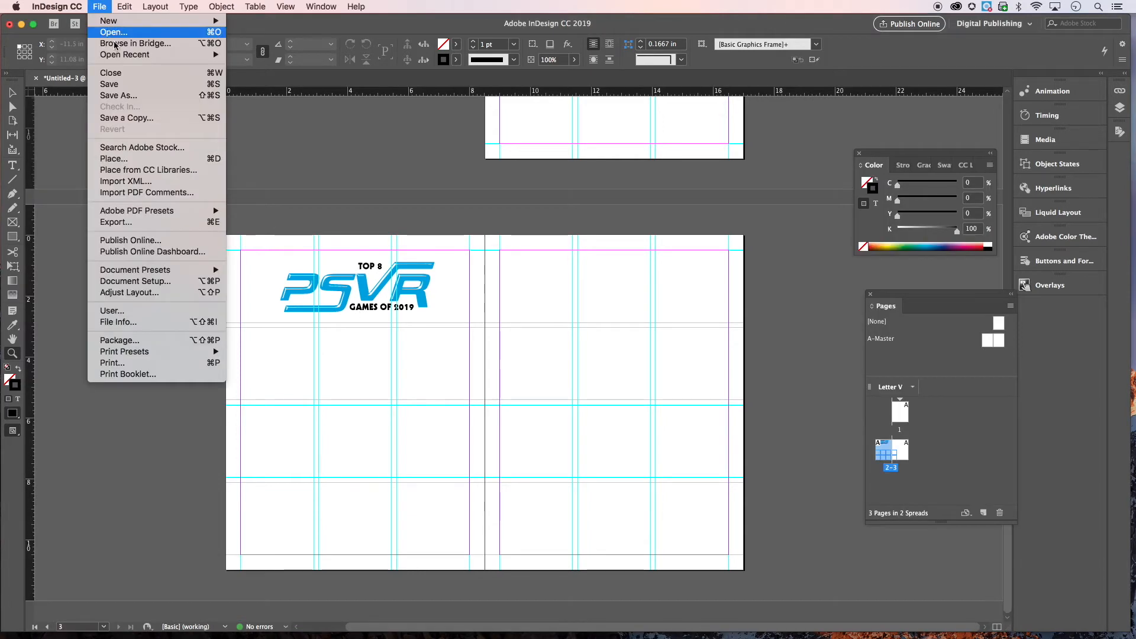
{"action": "left_click", "coordinate": [137, 158]}
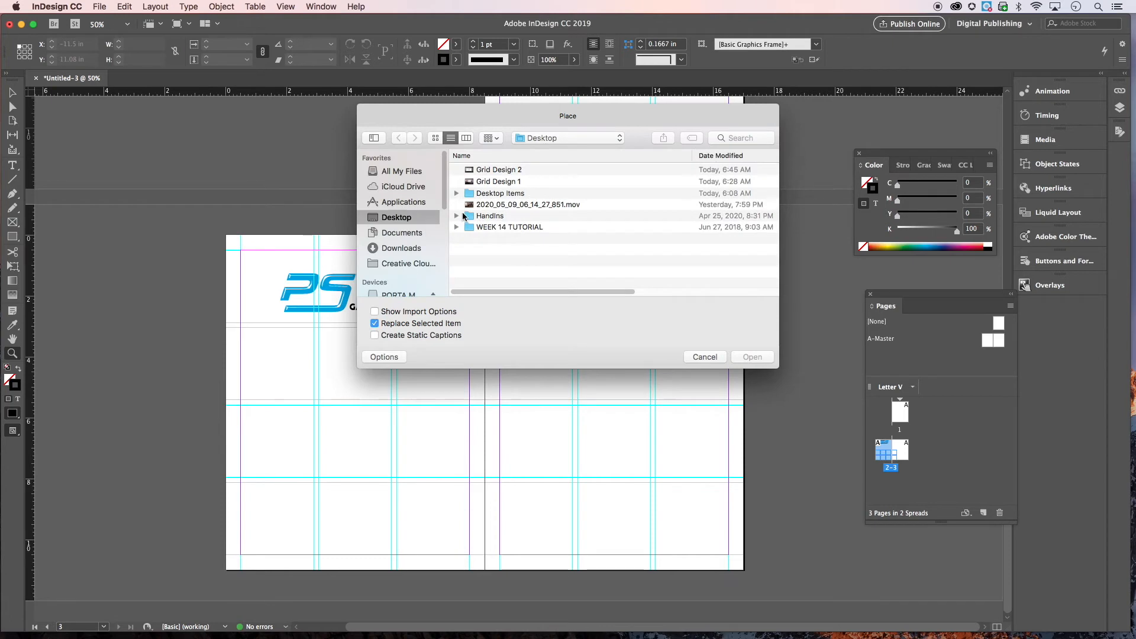
{"action": "double_click", "coordinate": [480, 227]}
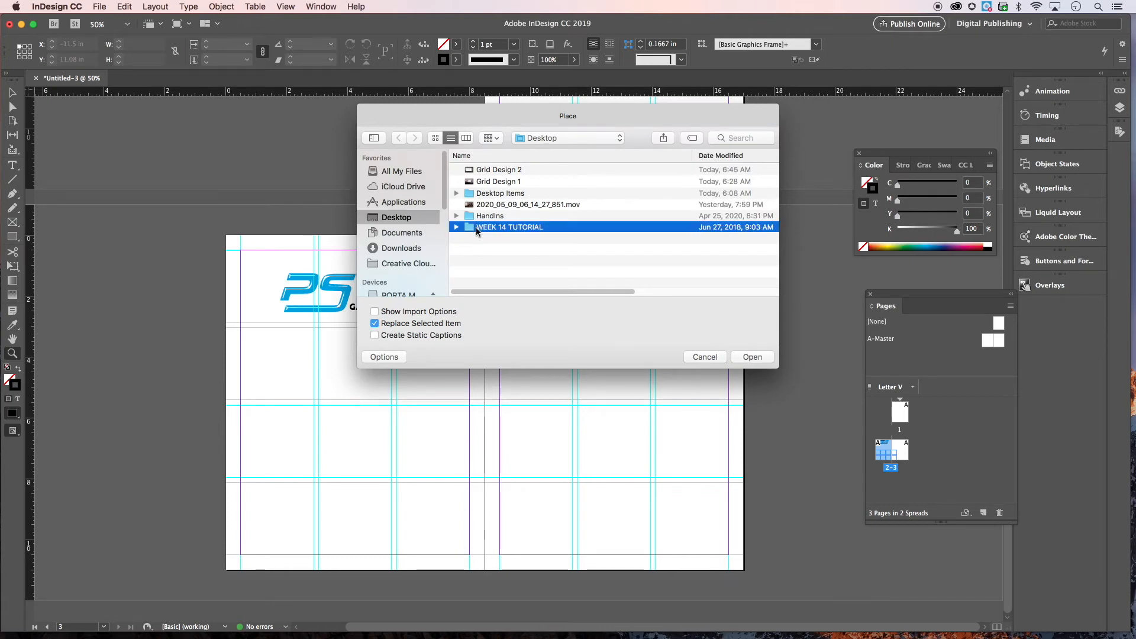
{"action": "left_click", "coordinate": [456, 193]}
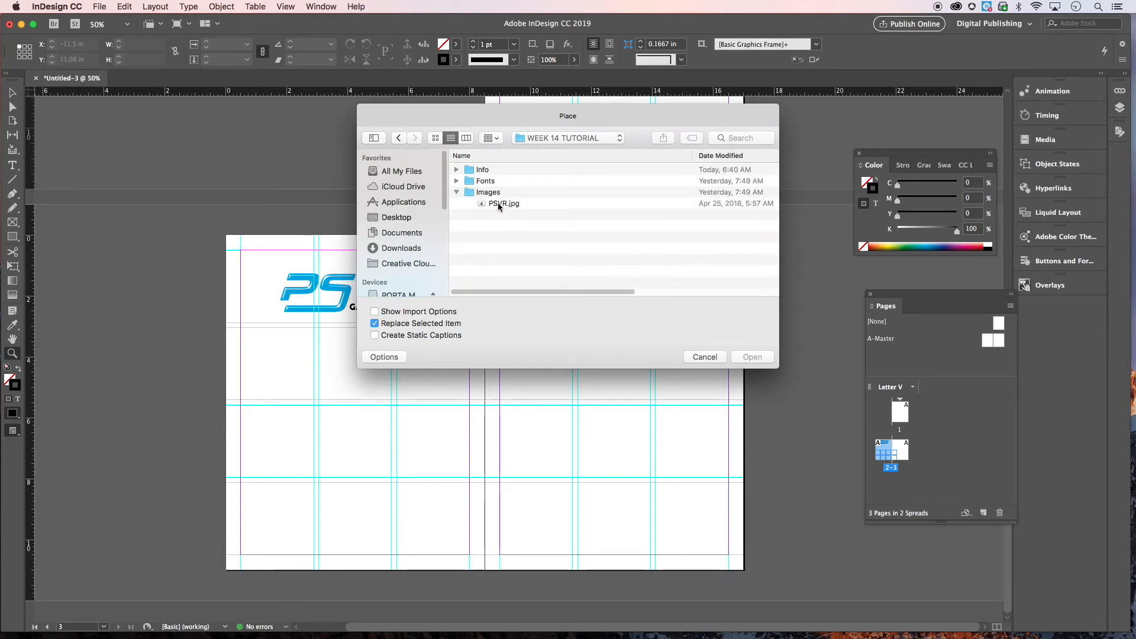
{"action": "left_click", "coordinate": [463, 204]}
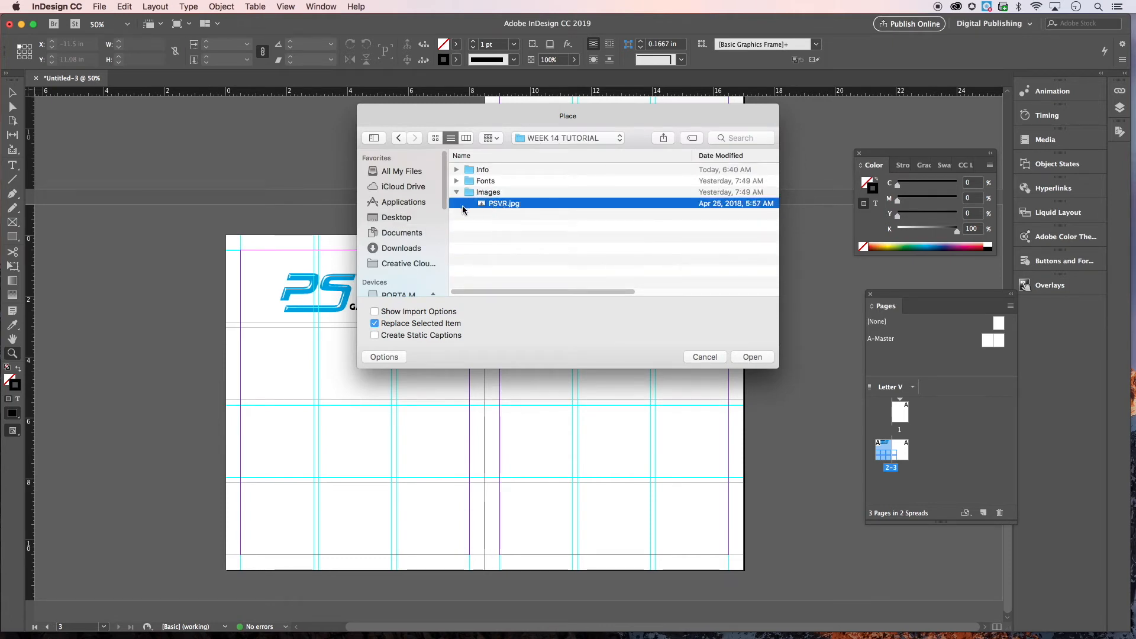
{"action": "left_click", "coordinate": [752, 356]}
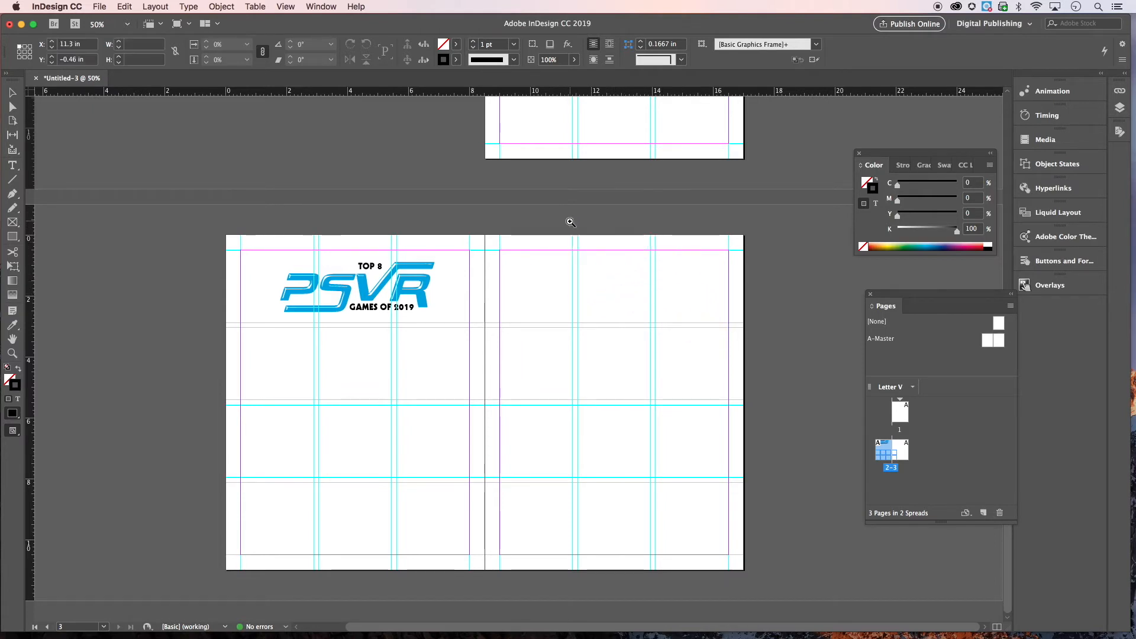
{"action": "left_click", "coordinate": [572, 223]}
Move the placed PSVR image up and left so the woman's headset overlaps the outer column of page 3
{"action": "left_click", "coordinate": [13, 93]}
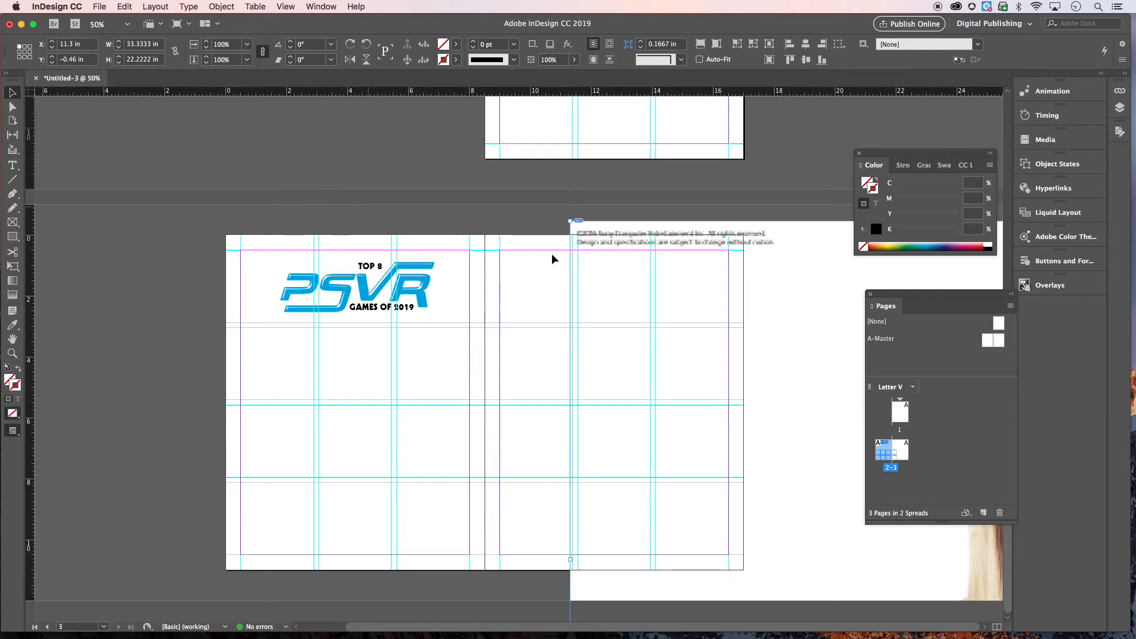
{"action": "left_click_drag", "start_coordinate": [789, 311], "coordinate": [578, 215]}
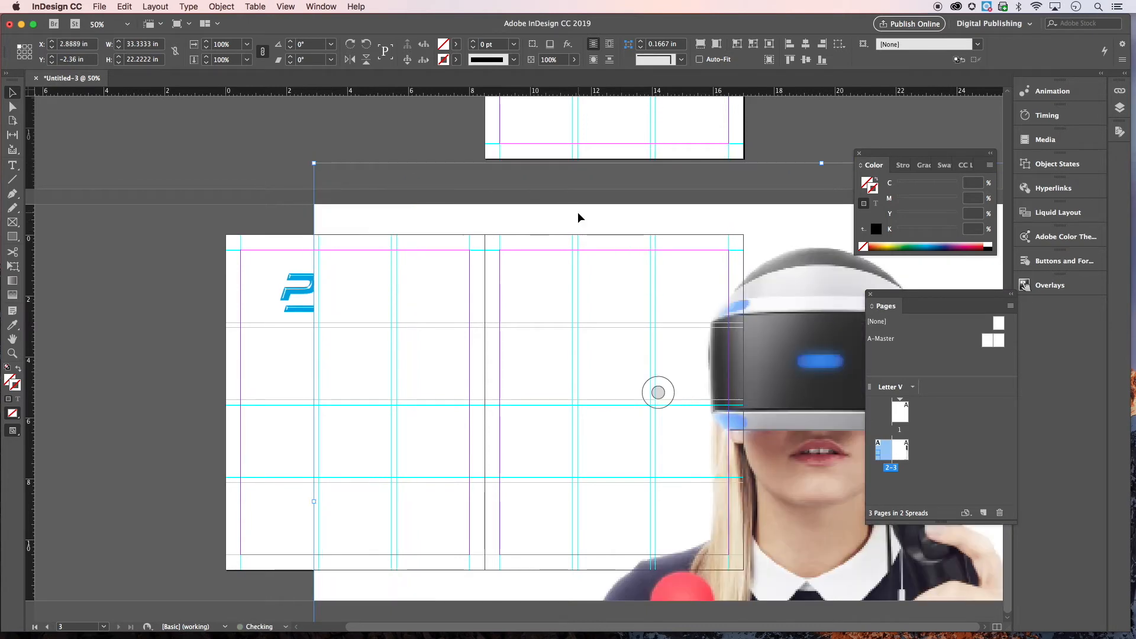
{"action": "left_click_drag", "start_coordinate": [592, 215], "coordinate": [615, 223]}
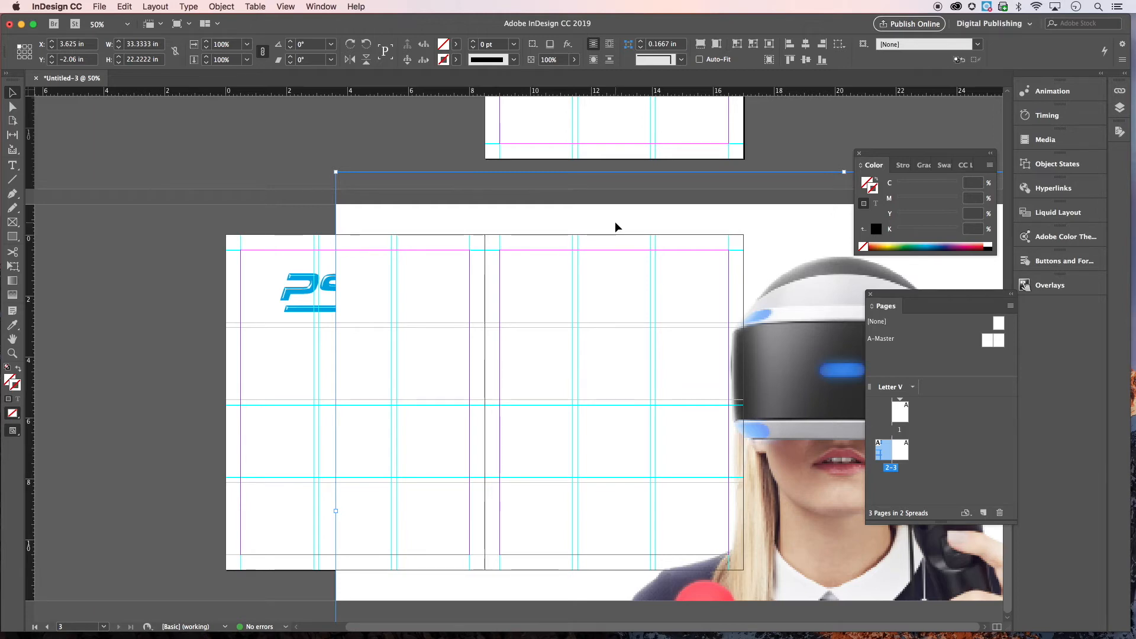
{"action": "left_click_drag", "start_coordinate": [712, 218], "coordinate": [628, 210]}
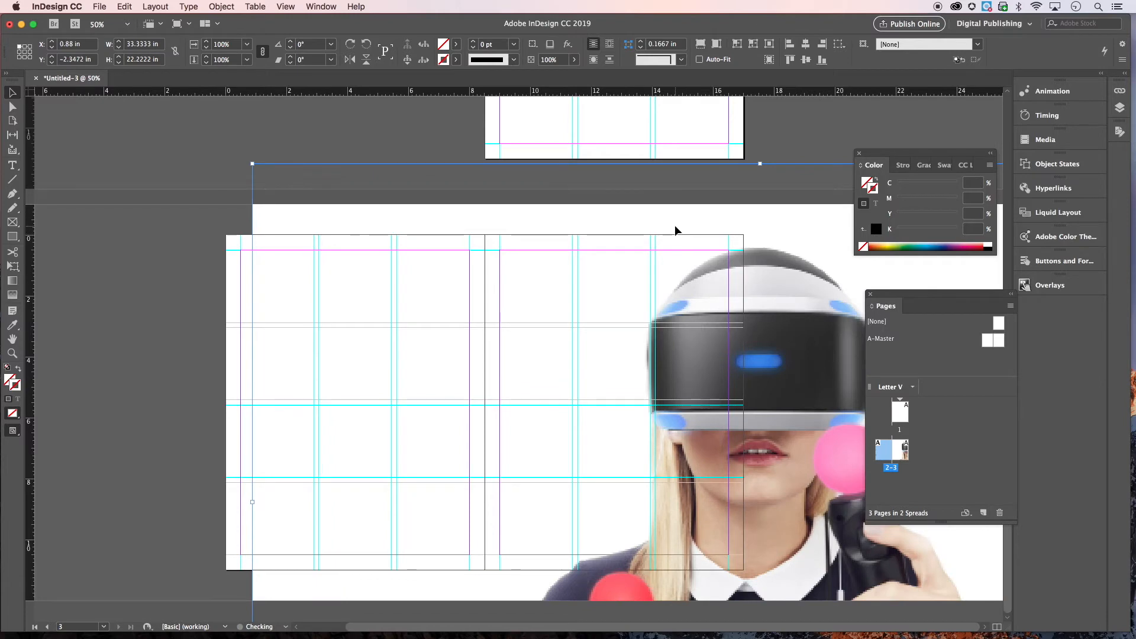
Delete the oversized PSVR image and draw an empty picture frame about 12.04 × 11.4 in from page 3's first column gutter past its outer edge
{"action": "key", "text": "Delete"}
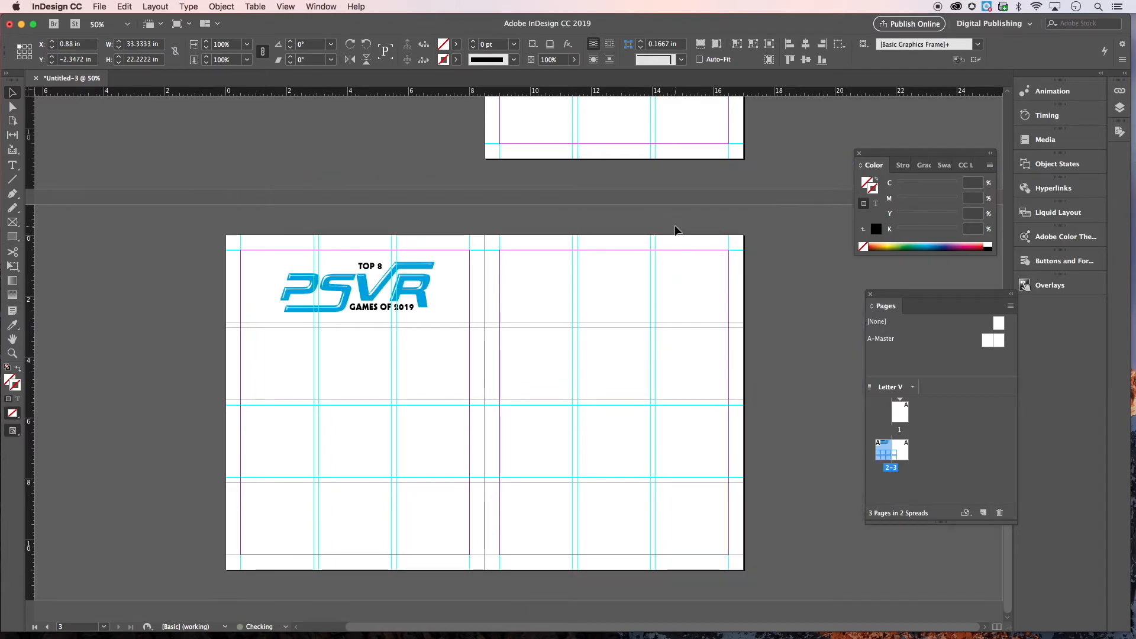
{"action": "left_click", "coordinate": [13, 223]}
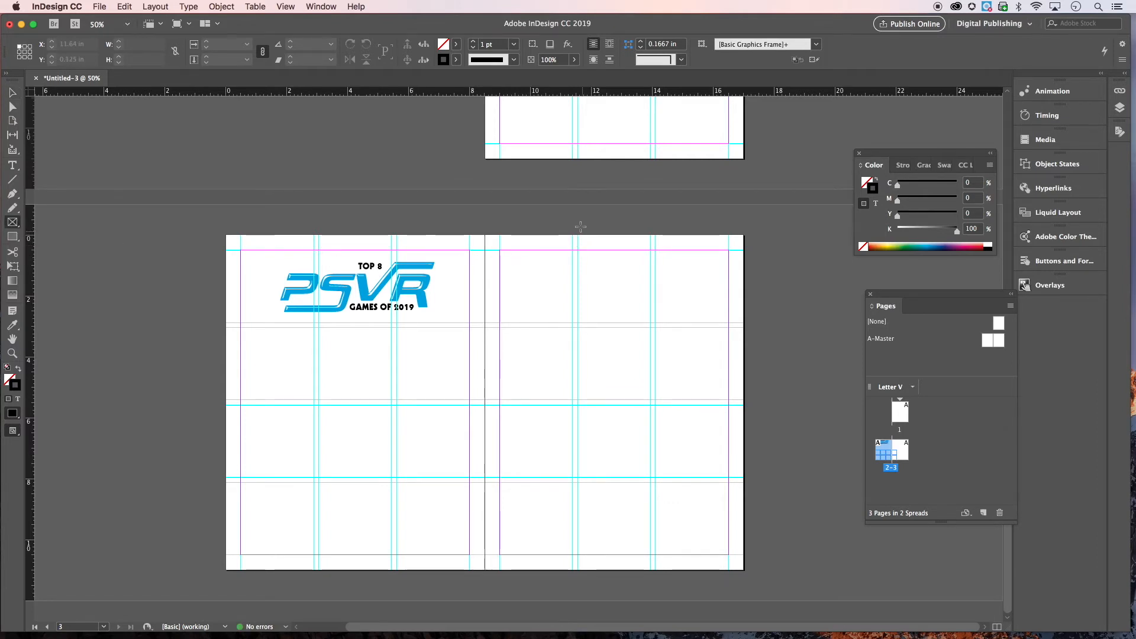
{"action": "left_click_drag", "start_coordinate": [577, 225], "coordinate": [944, 570]}
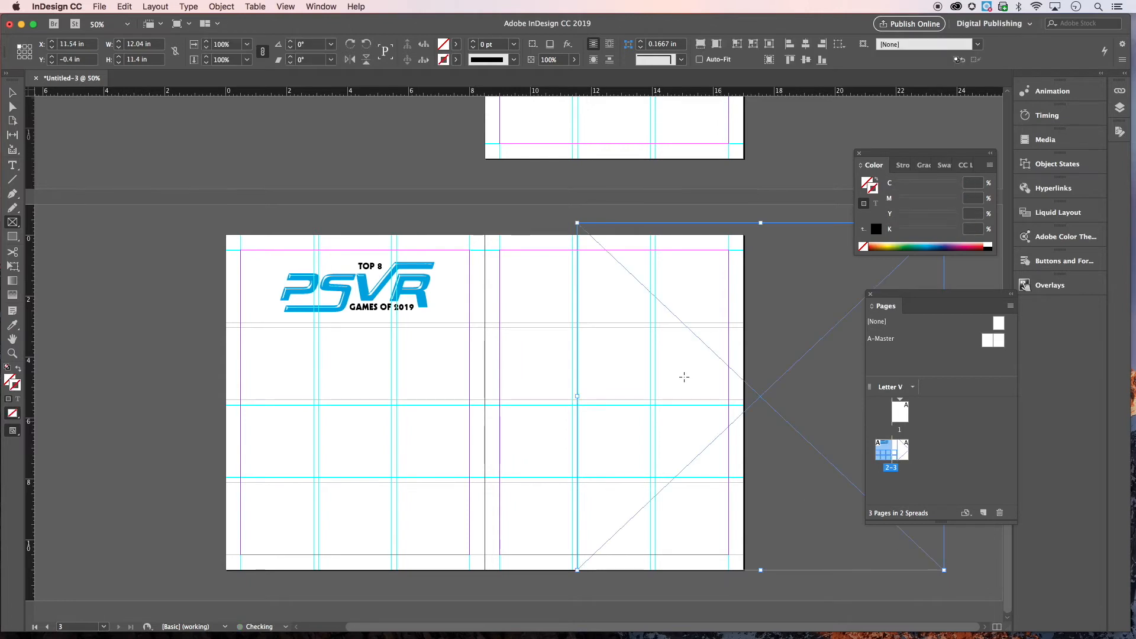
{"action": "left_click", "coordinate": [14, 93]}
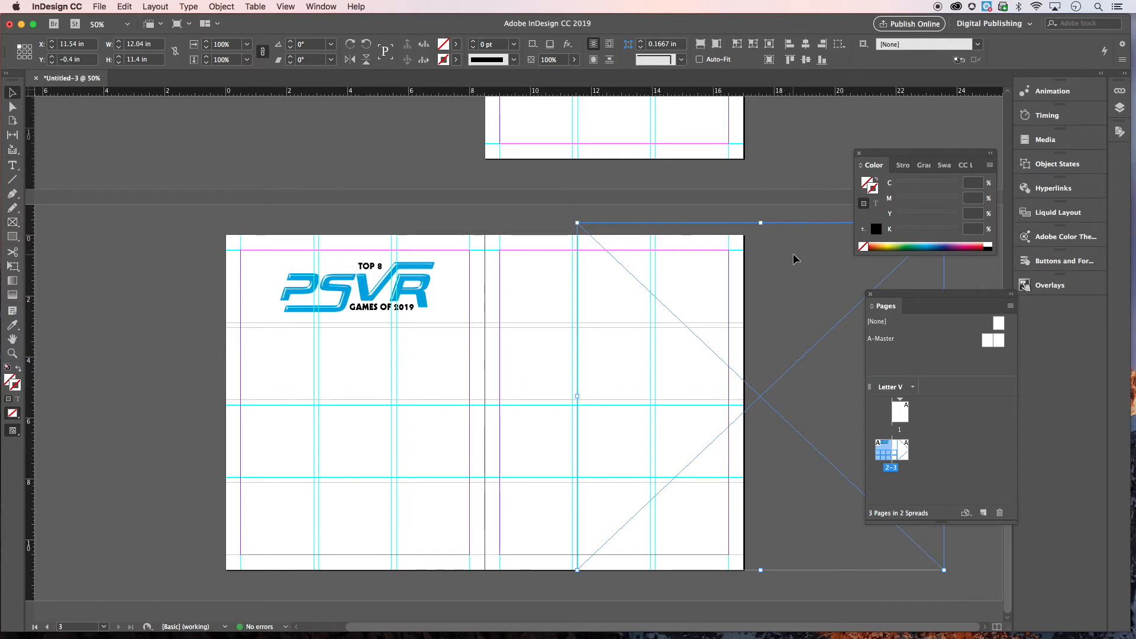
Place PSVR.jpg from the Images folder into the empty frame and apply Fill Frame Proportionally
{"action": "left_click", "coordinate": [99, 8]}
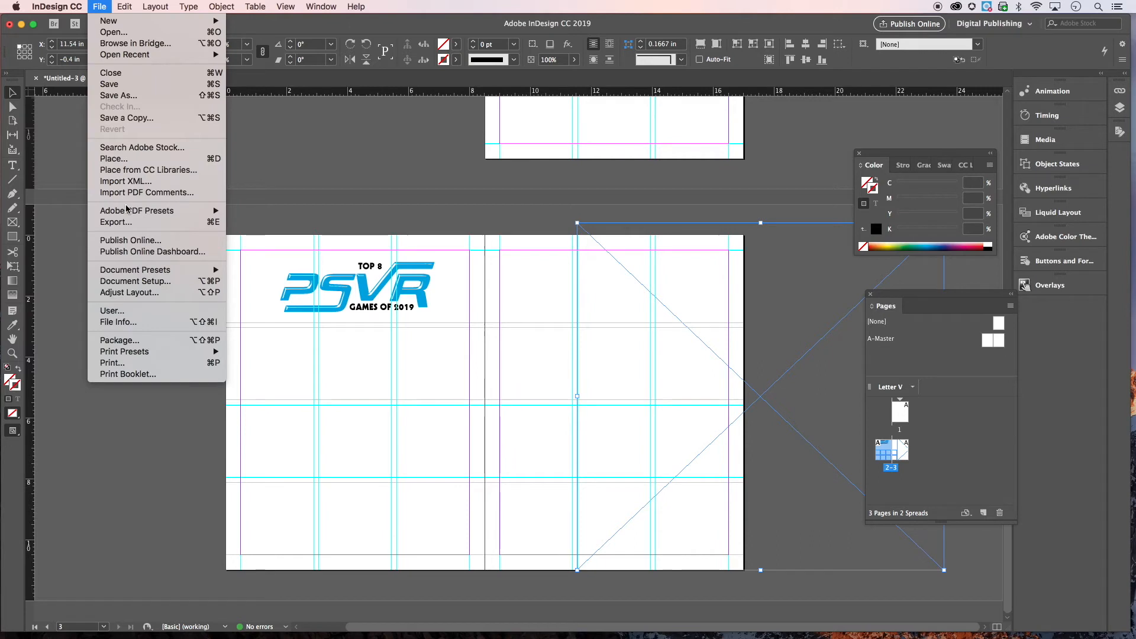
{"action": "left_click", "coordinate": [129, 159]}
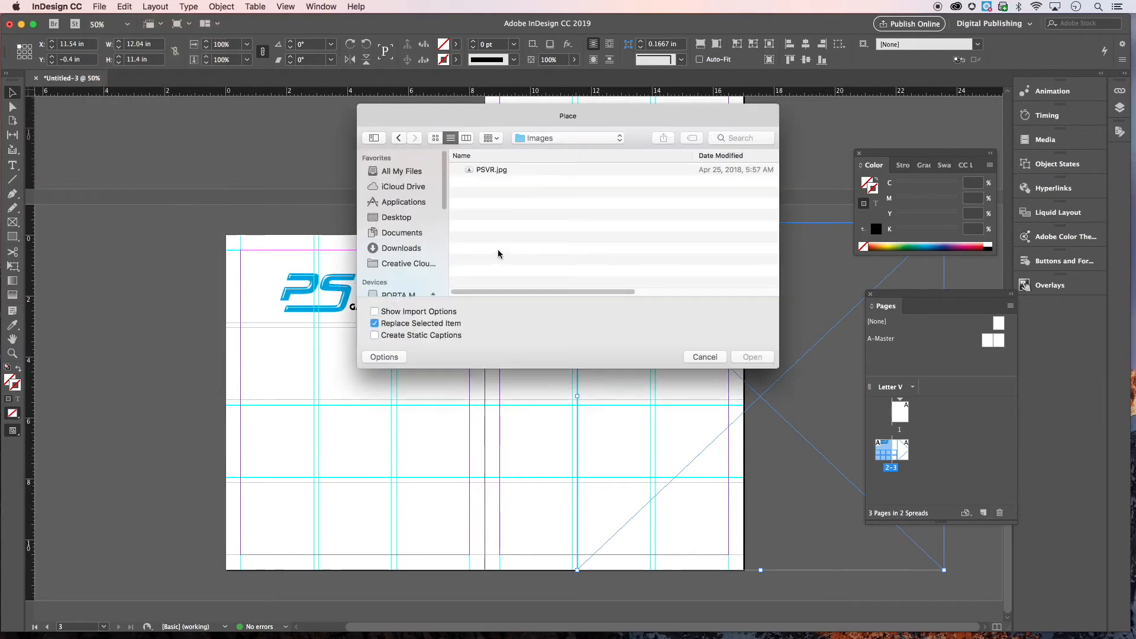
{"action": "left_click", "coordinate": [500, 170]}
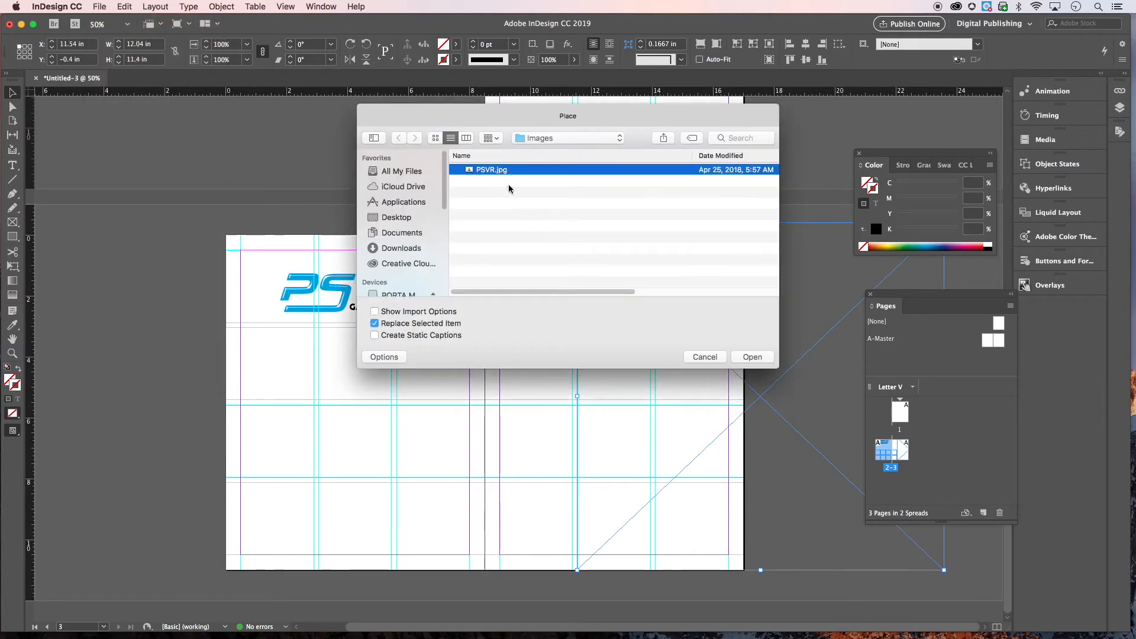
{"action": "left_click", "coordinate": [769, 354]}
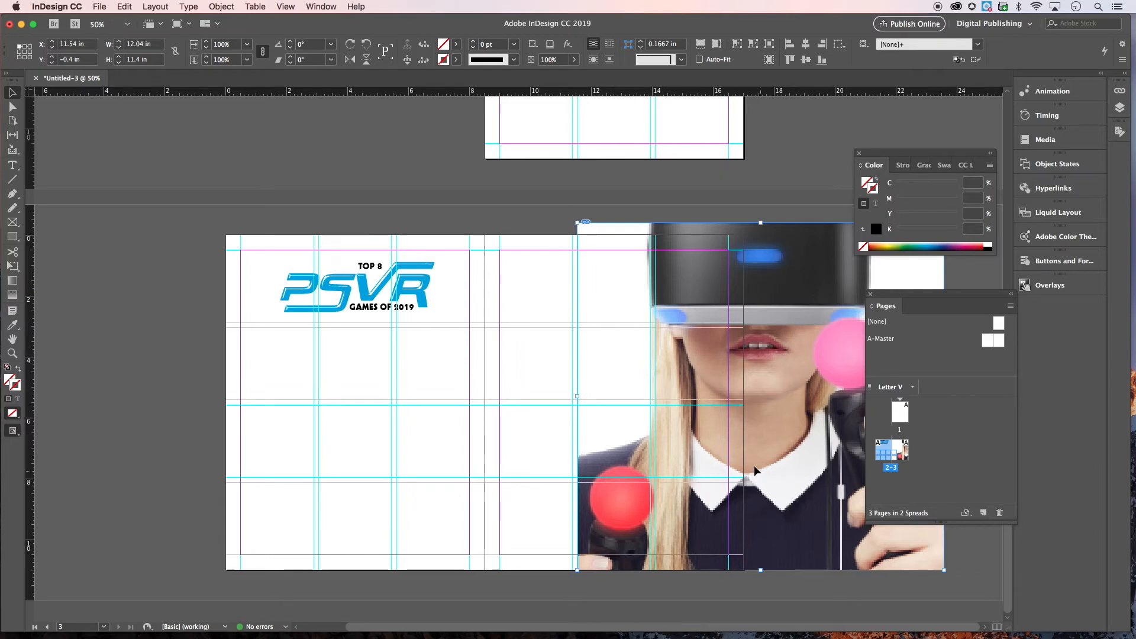
{"action": "left_click", "coordinate": [222, 7]}
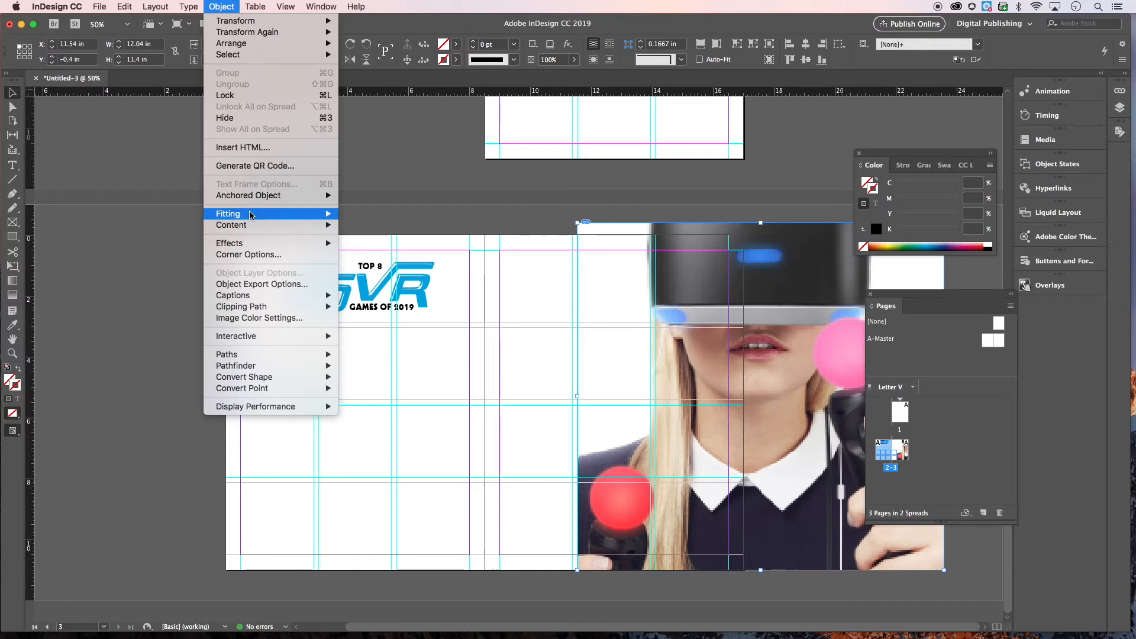
{"action": "mouse_move", "coordinate": [252, 214]}
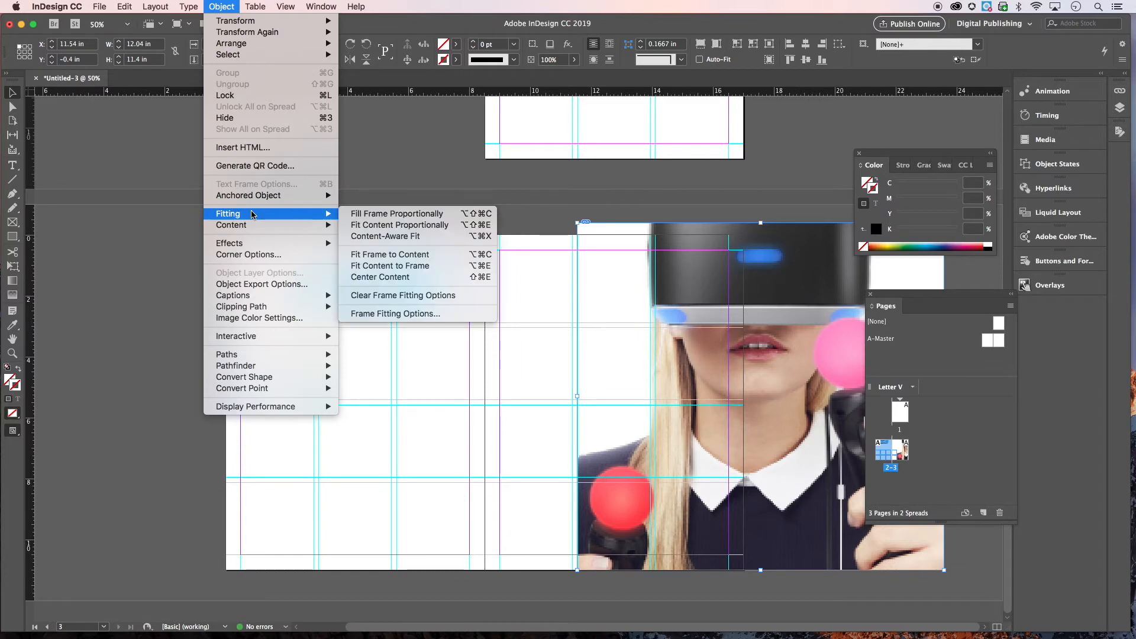
{"action": "left_click", "coordinate": [377, 214]}
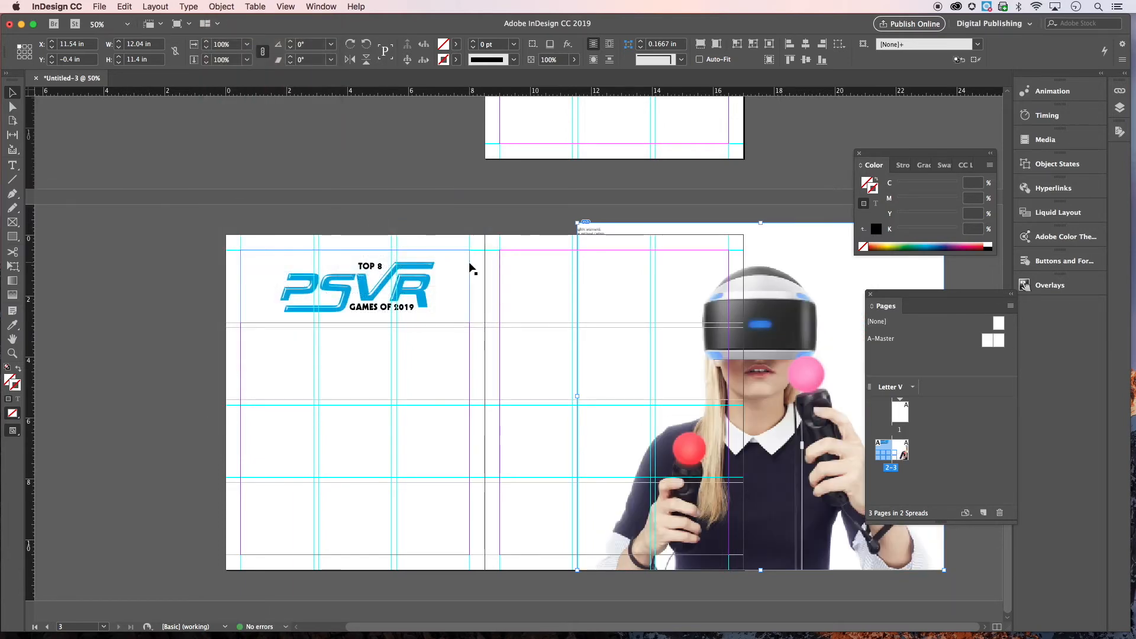
Move the Pages and Color panels off the image, and crop the frame's left and top edges to about 11.82 × 10.5 in
{"action": "left_click_drag", "start_coordinate": [956, 298], "coordinate": [1047, 363]}
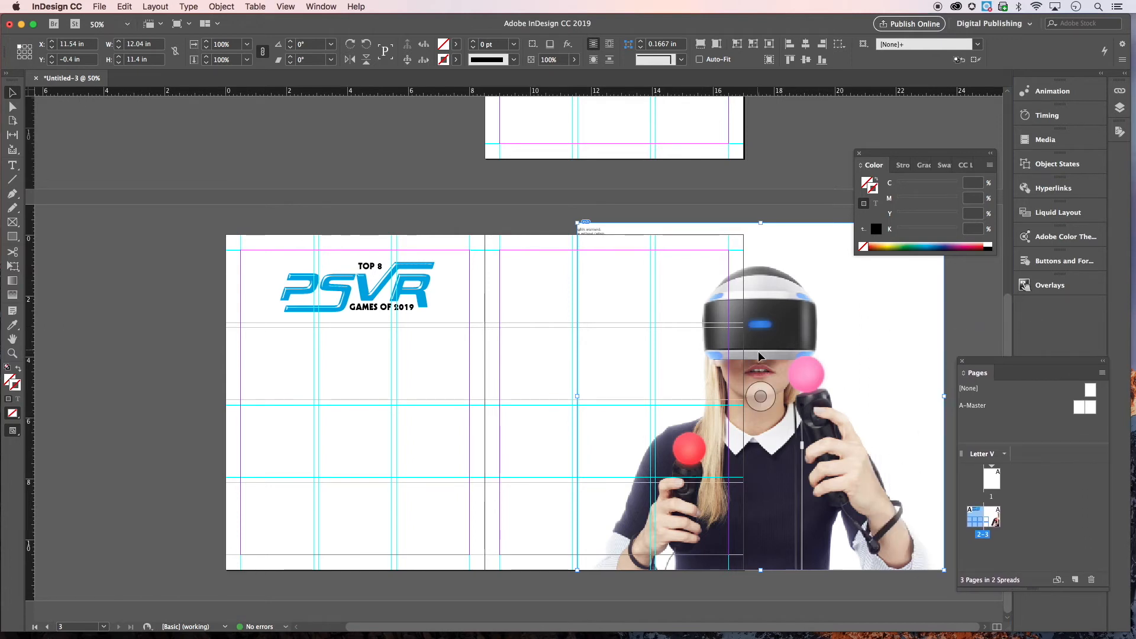
{"action": "left_click_drag", "start_coordinate": [918, 153], "coordinate": [910, 107]}
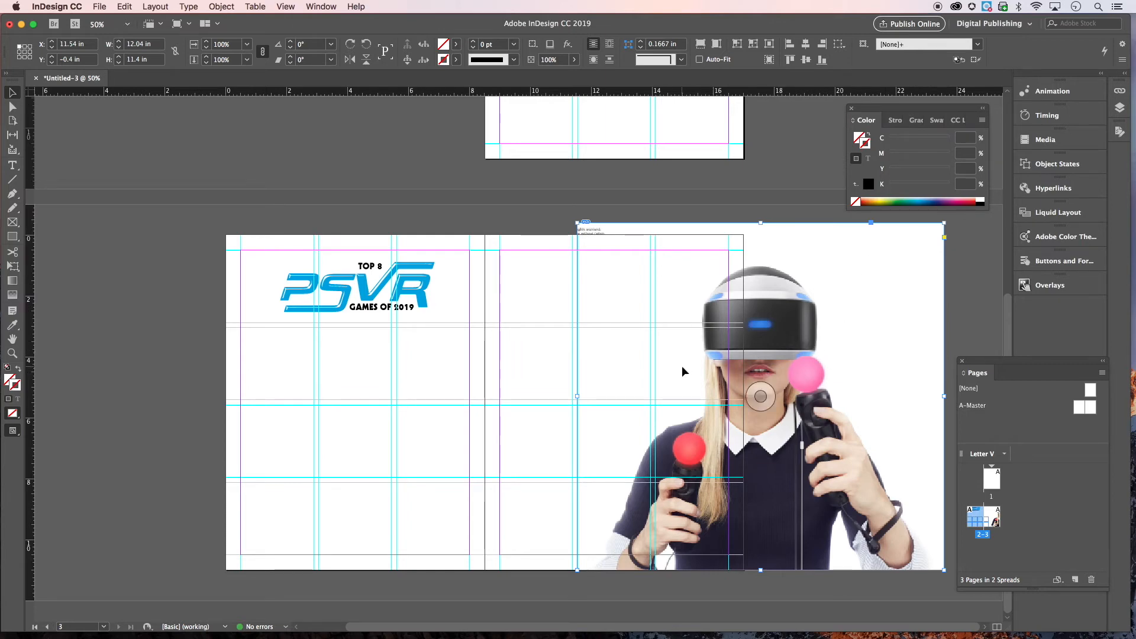
{"action": "left_click_drag", "start_coordinate": [577, 395], "coordinate": [584, 397]}
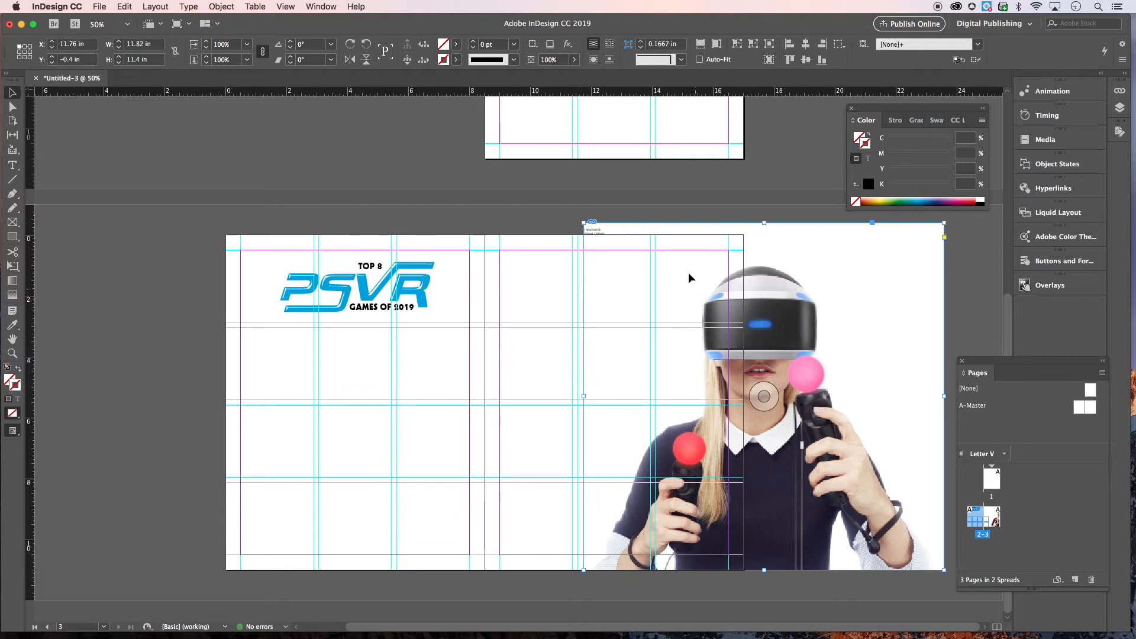
{"action": "left_click_drag", "start_coordinate": [763, 222], "coordinate": [761, 250]}
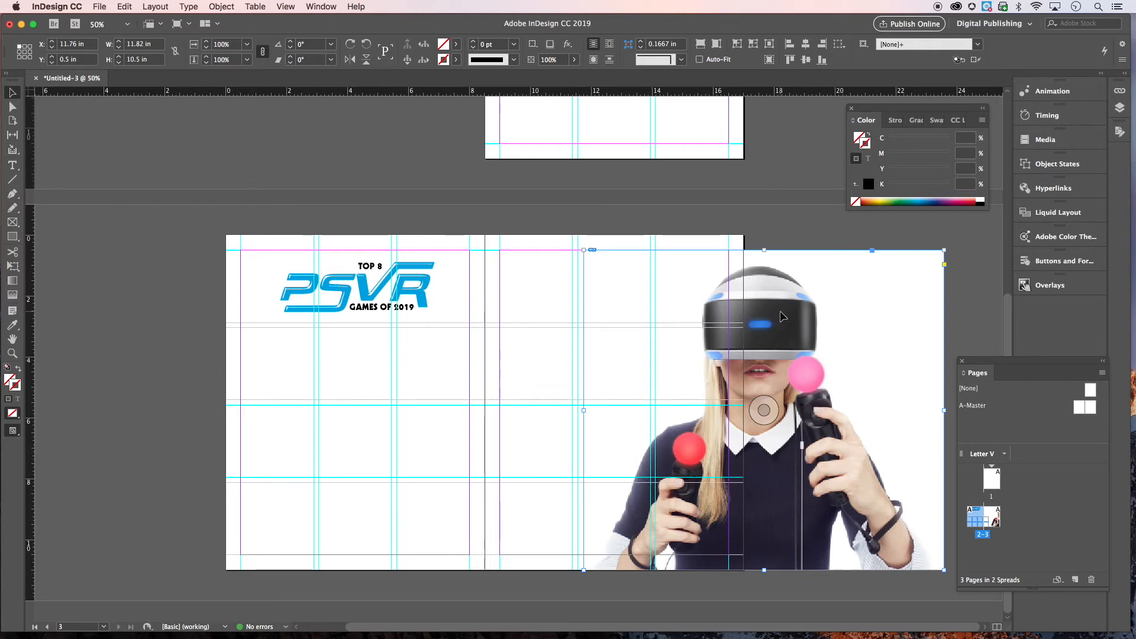
Shift the image left to about X 10.59 in, trim its frame's left edge to a width of about 11.69 in, and deselect it
{"action": "left_click_drag", "start_coordinate": [779, 318], "coordinate": [745, 318]}
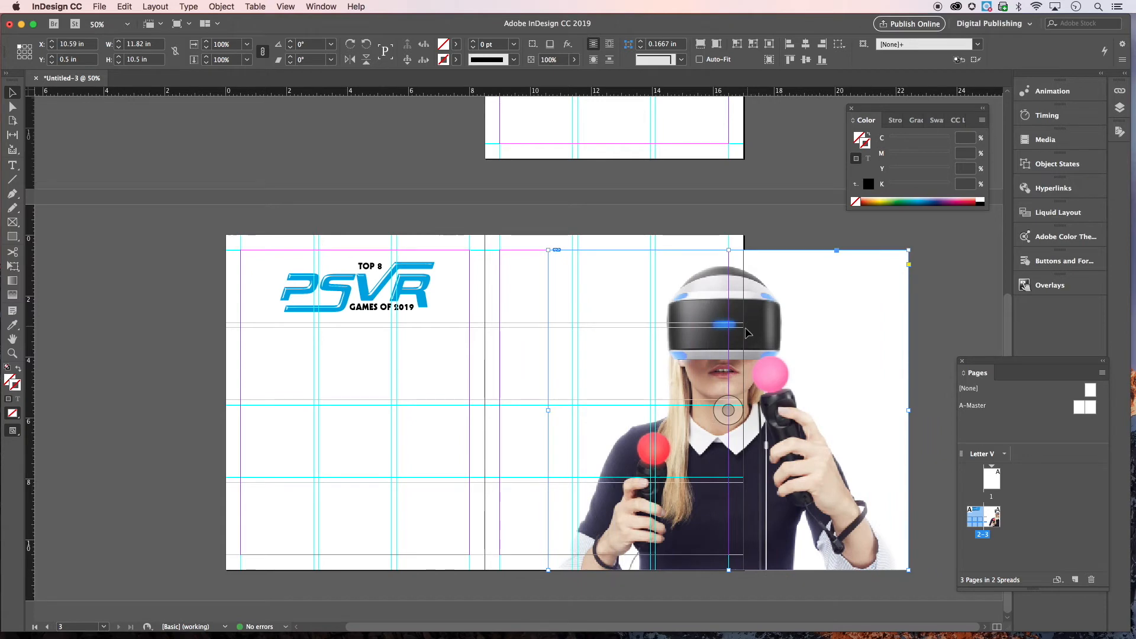
{"action": "left_click_drag", "start_coordinate": [550, 411], "coordinate": [554, 410]}
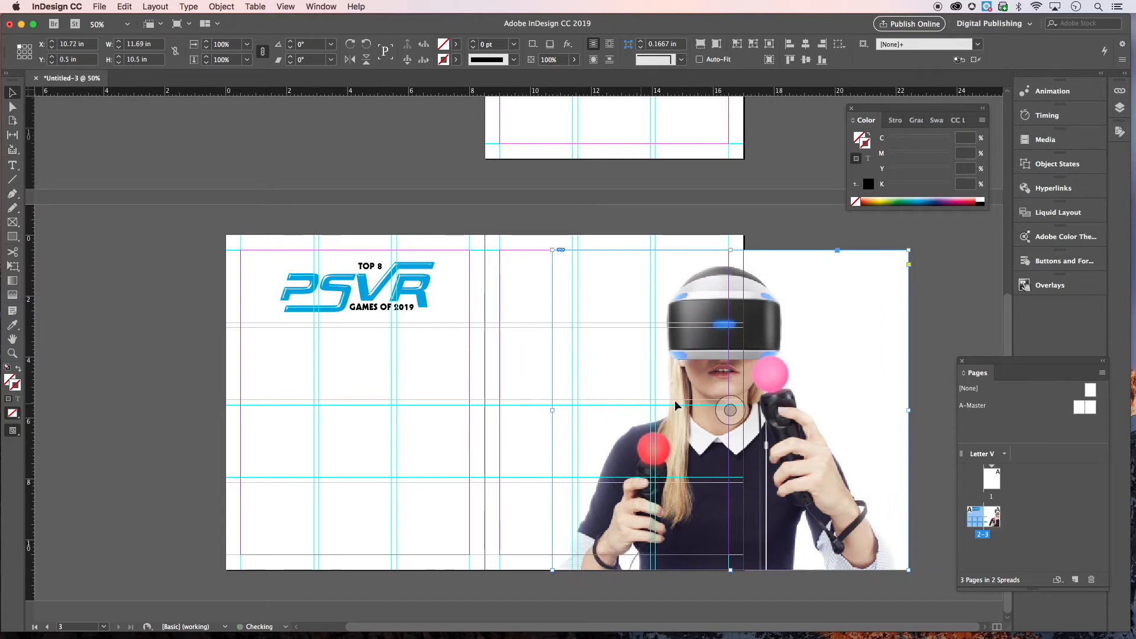
{"action": "left_click", "coordinate": [765, 225]}
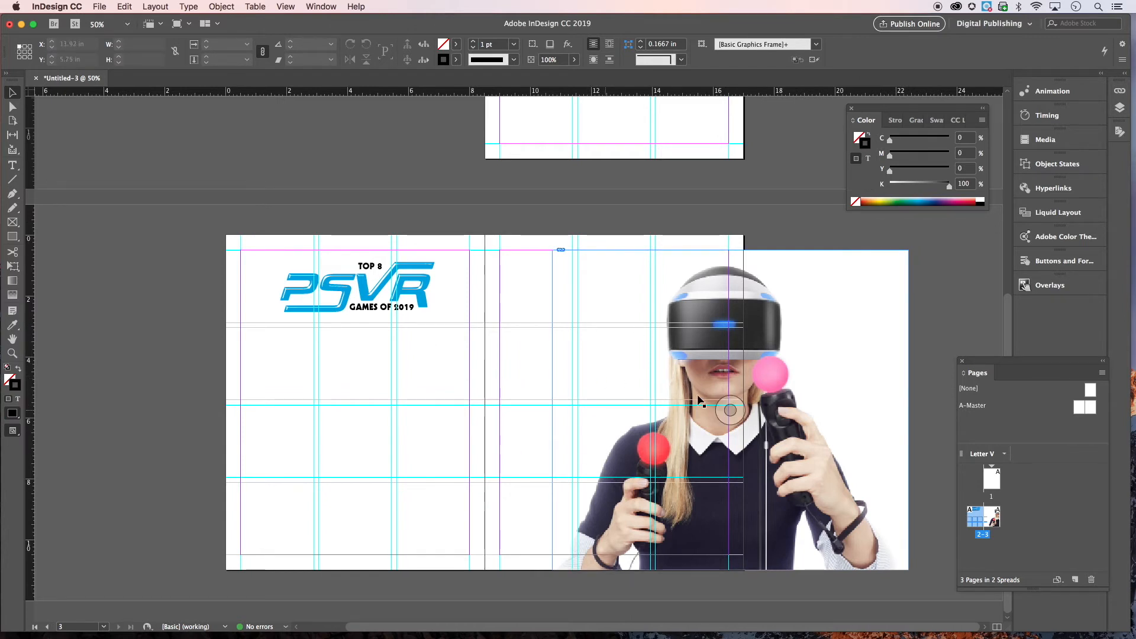
Crop the image frame's right edge to just past page 3's outer edge, making it about 6.42 in wide
{"action": "left_click", "coordinate": [904, 405]}
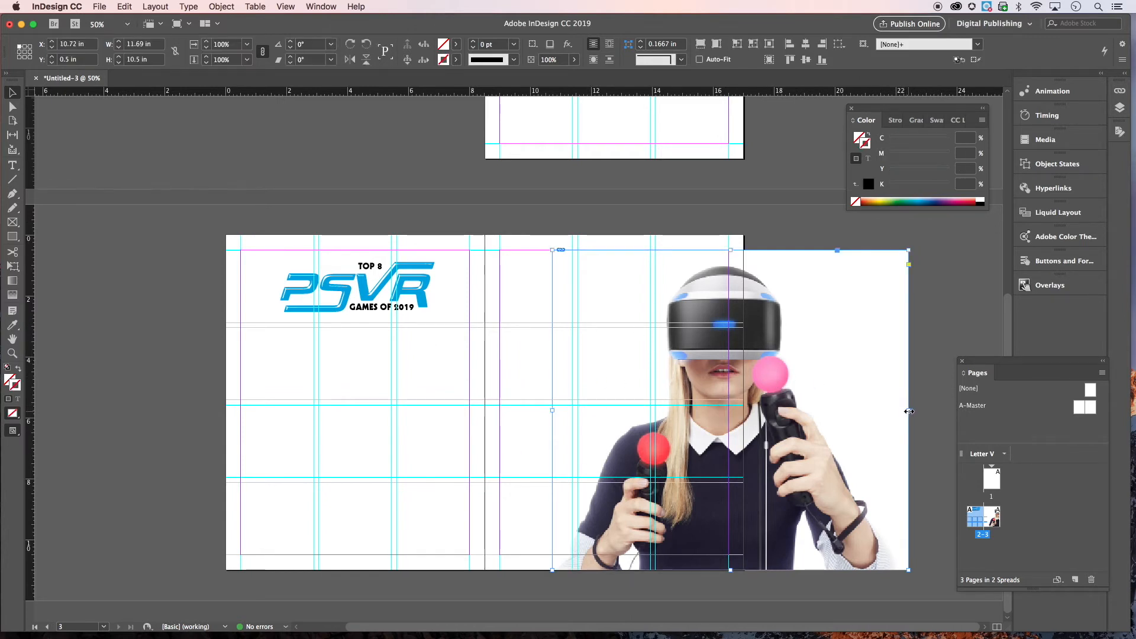
{"action": "left_click_drag", "start_coordinate": [902, 411], "coordinate": [749, 408]}
{"action": "left_click", "coordinate": [796, 392]}
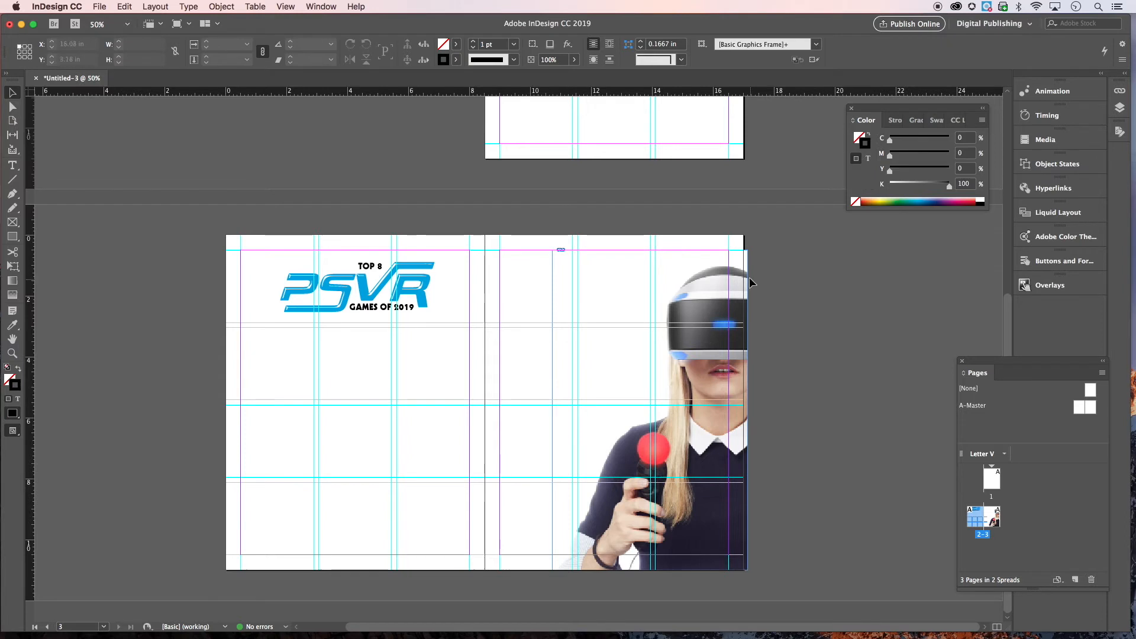
Nudge the PSVR image down to Y 0.5833 in so it extends past the page's bottom edge, and deselect it
{"action": "left_click", "coordinate": [674, 570]}
{"action": "key", "text": "Down"}
{"action": "key", "text": "Down"}
{"action": "key", "text": "Down"}
{"action": "key", "text": "Down"}
{"action": "key", "text": "Down"}
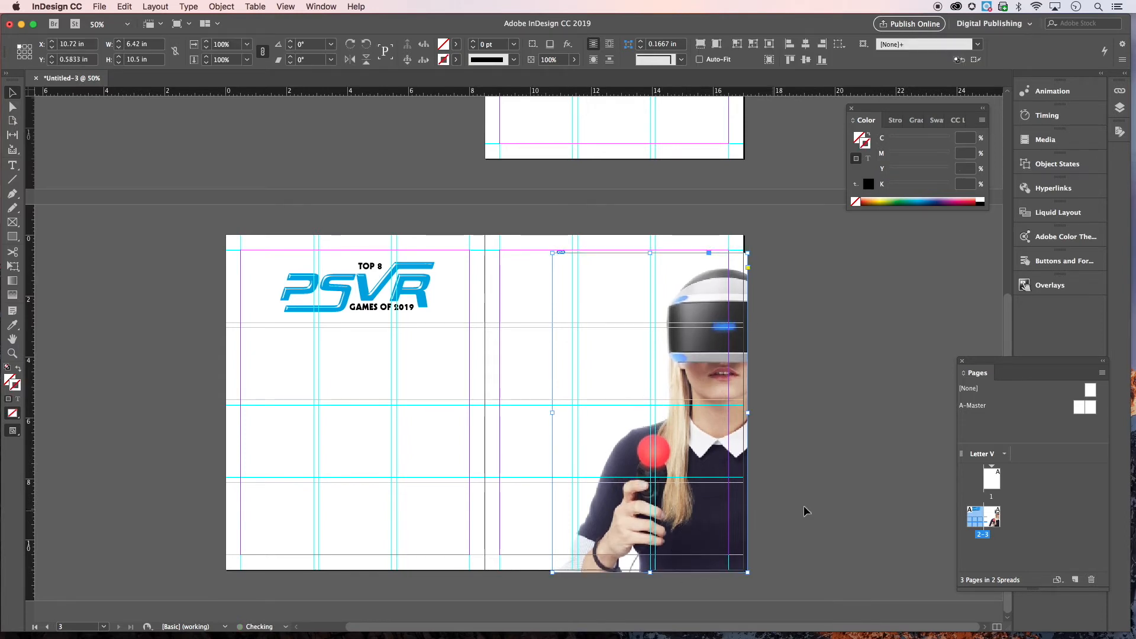
{"action": "left_click", "coordinate": [821, 492]}
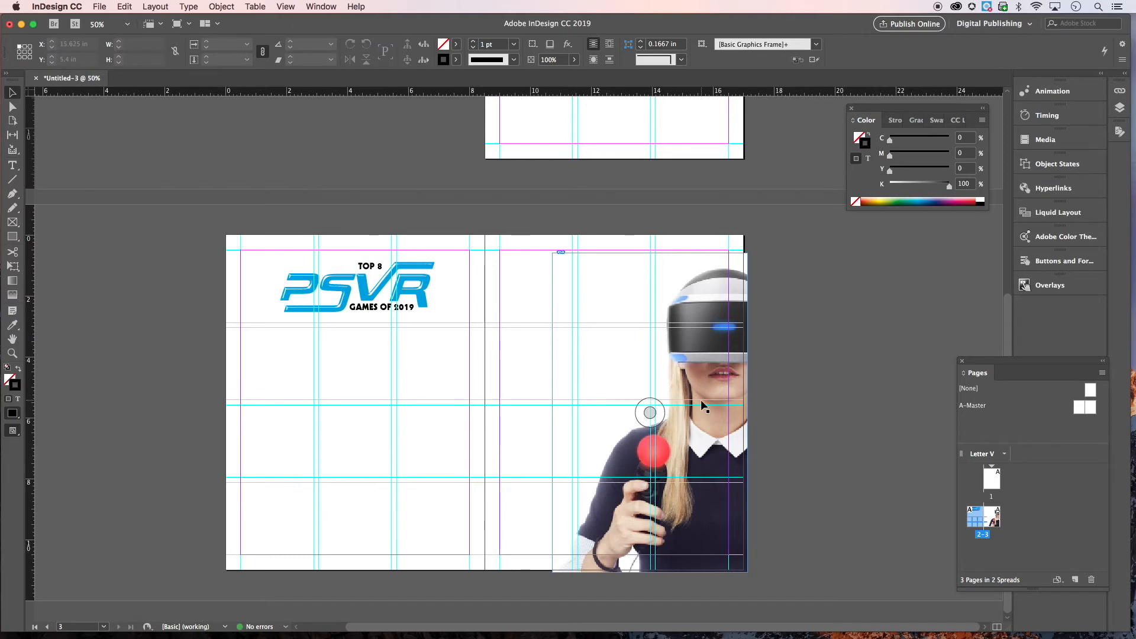
Examine the whole spread up close, comparing the layout in Preview and Normal screen modes
{"action": "scroll", "coordinate": [701, 400], "scroll_direction": "up", "scroll_amount": 2}
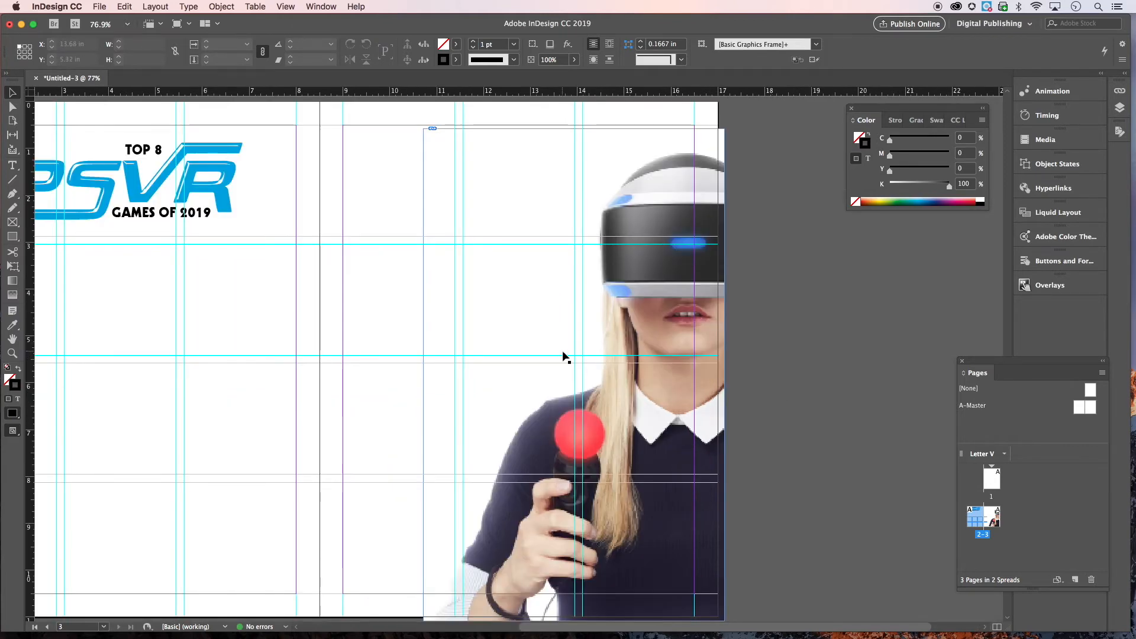
{"action": "scroll", "coordinate": [566, 357], "scroll_direction": "left", "scroll_amount": 5}
{"action": "scroll", "coordinate": [565, 357], "scroll_direction": "right", "scroll_amount": 1}
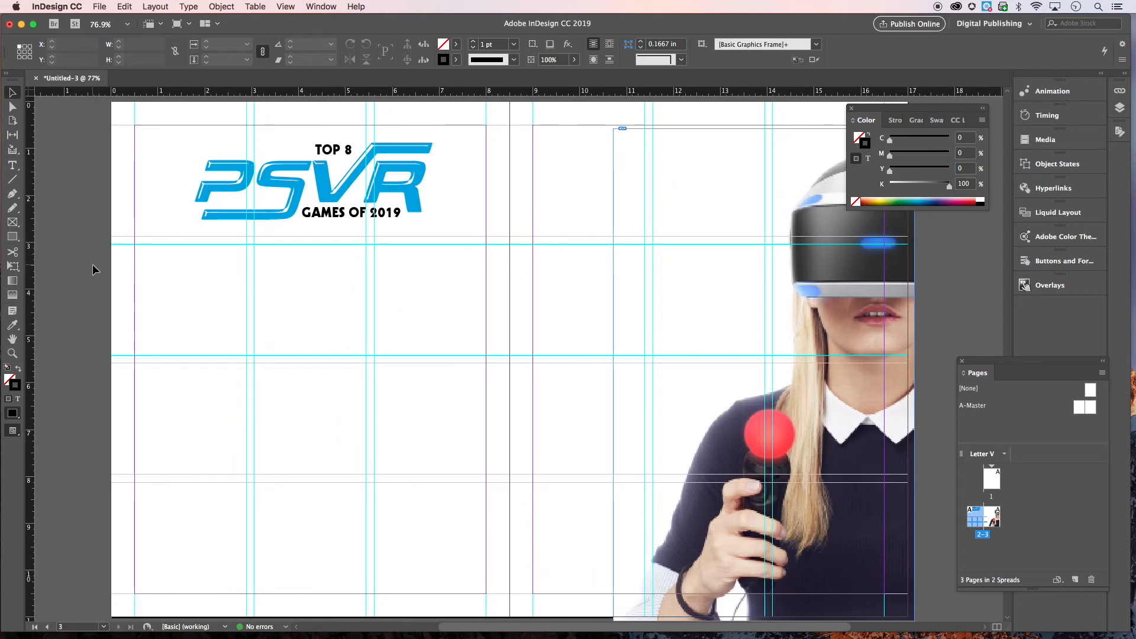
{"action": "key", "text": "w"}
{"action": "key", "text": "w"}
{"action": "key", "text": "w"}
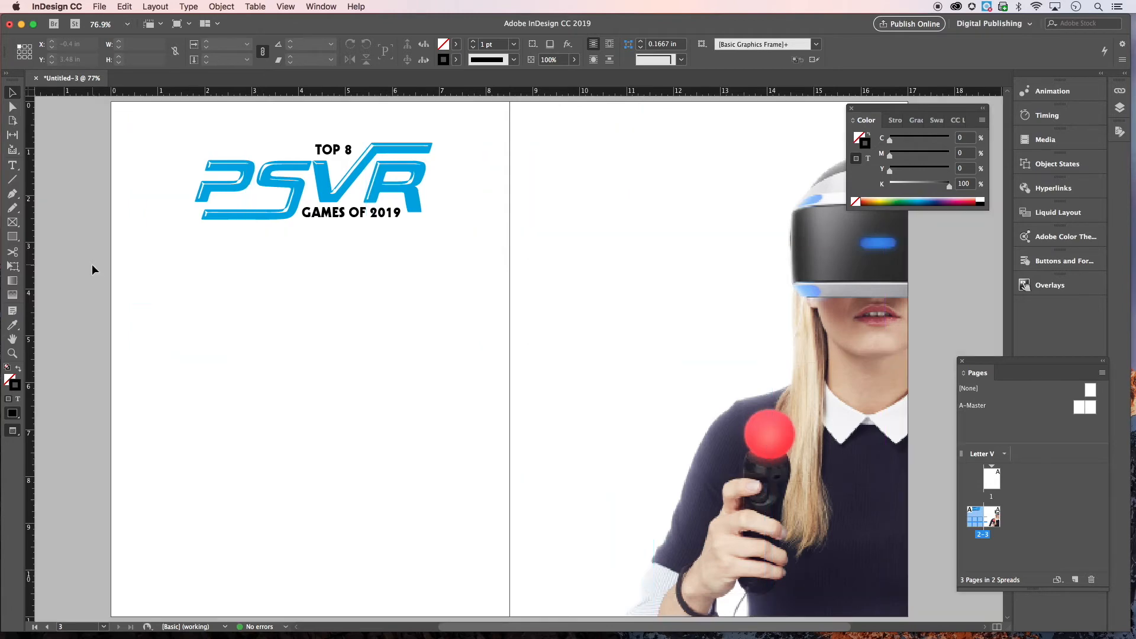
{"action": "key", "text": "w"}
{"action": "key", "text": "w"}
{"action": "key", "text": "w"}
{"action": "key", "text": "w"}
{"action": "key", "text": "w"}
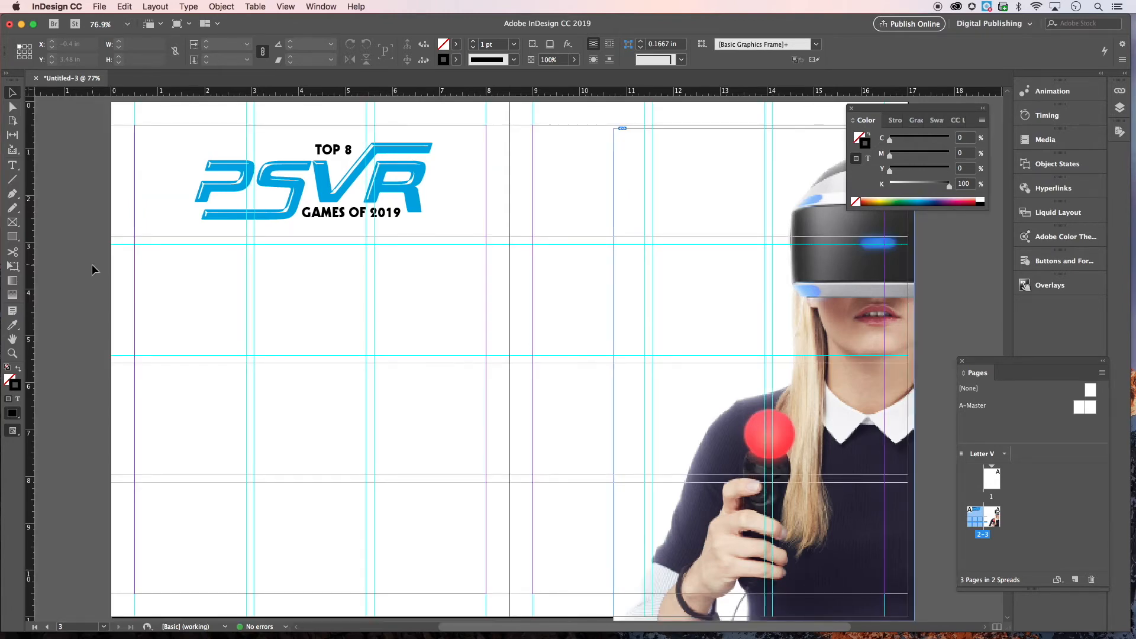
{"action": "key", "text": "w"}
{"action": "key", "text": "w"}
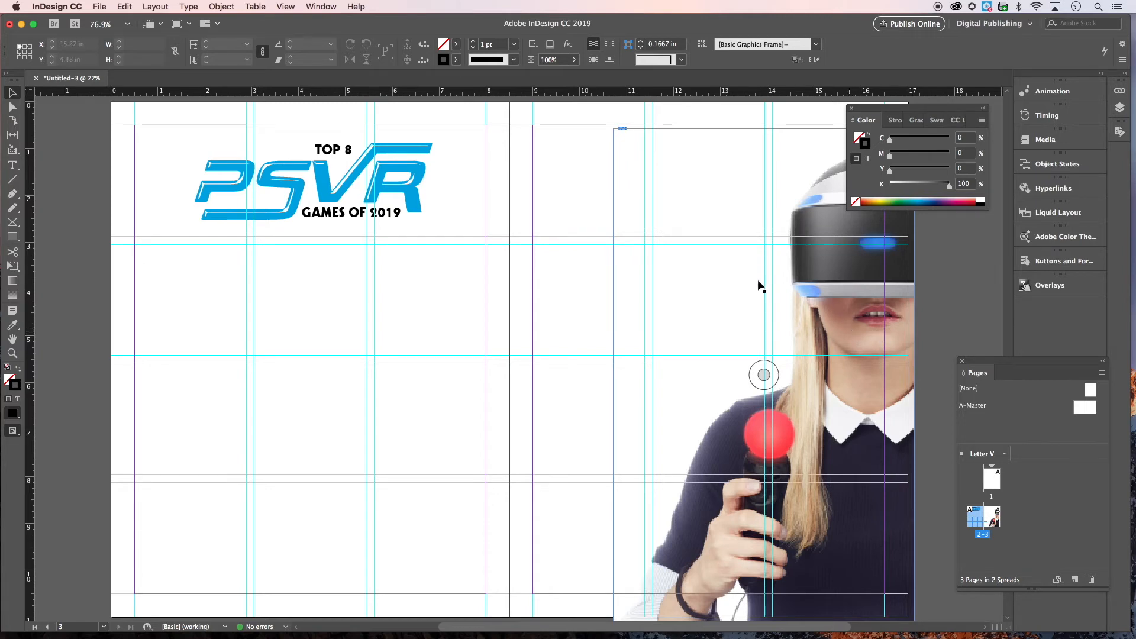
Set the display performance to High Quality Display, and move the Color panel aside while checking the image in Preview mode
{"action": "left_click", "coordinate": [285, 6]}
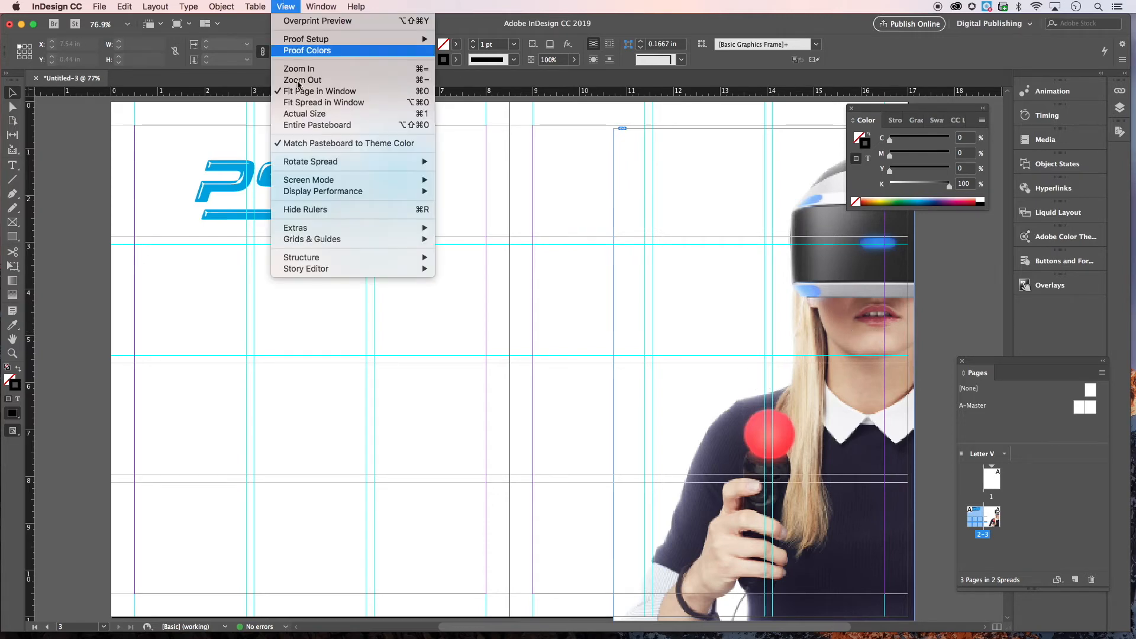
{"action": "mouse_move", "coordinate": [374, 193]}
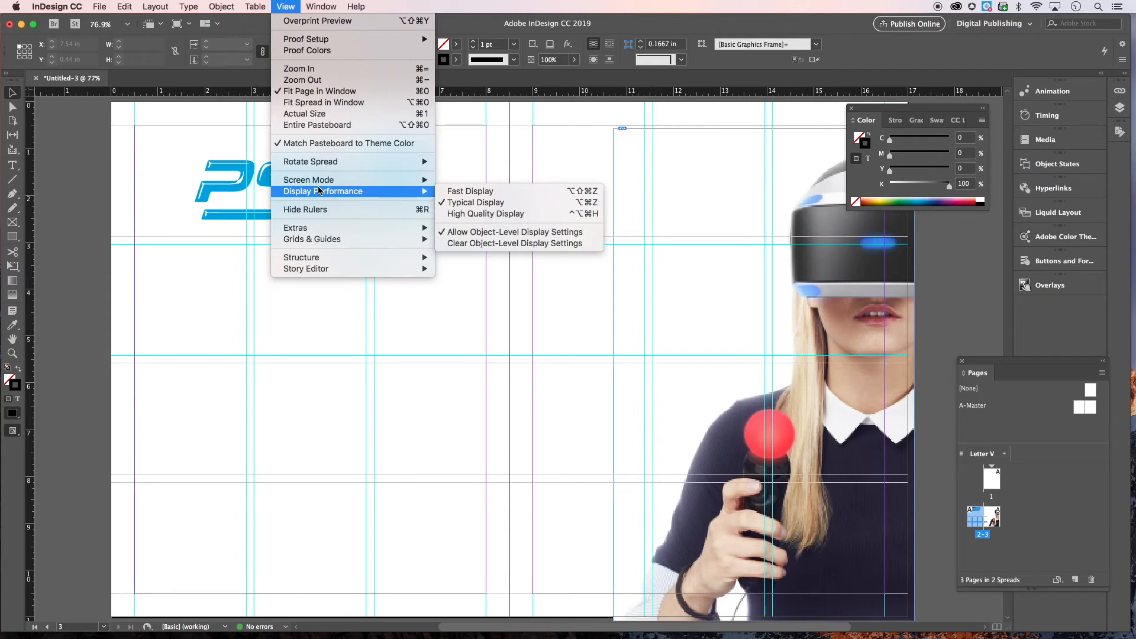
{"action": "left_click", "coordinate": [463, 213]}
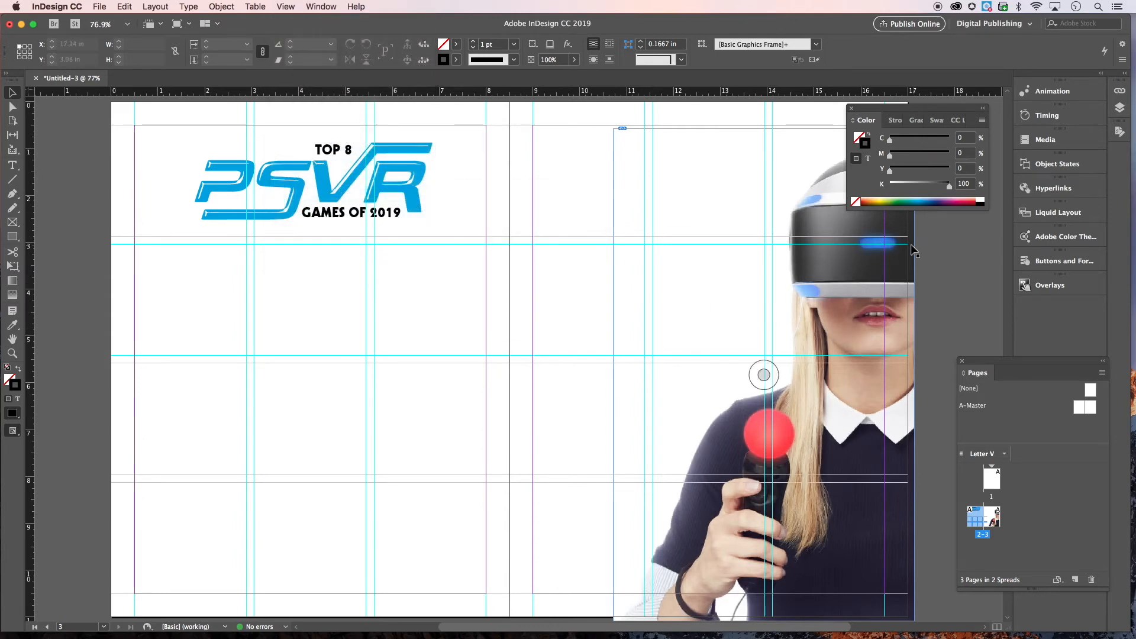
{"action": "key", "text": "w"}
{"action": "left_click_drag", "start_coordinate": [899, 108], "coordinate": [935, 104]}
{"action": "key", "text": "w"}
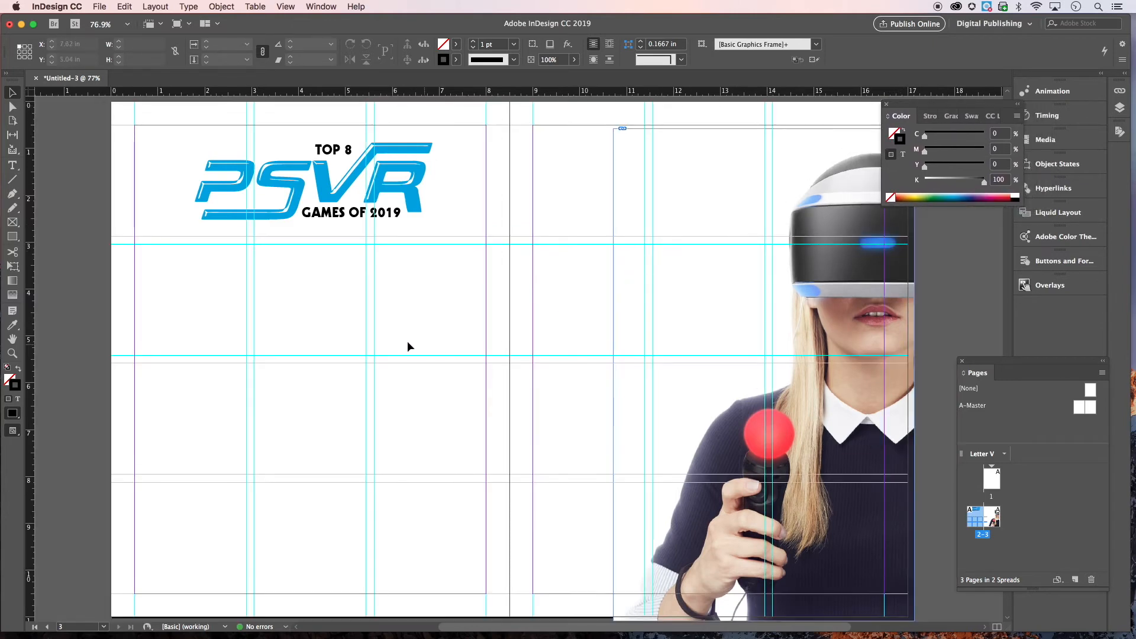
Check the text frames in the two lower rows of pages 2 and 3, ending on page 2's first frame at Y 5.5833 in
{"action": "left_click", "coordinate": [183, 419]}
{"action": "left_click", "coordinate": [282, 422]}
{"action": "left_click", "coordinate": [216, 496]}
{"action": "left_click", "coordinate": [296, 508]}
{"action": "left_click", "coordinate": [404, 523]}
{"action": "left_click", "coordinate": [432, 421]}
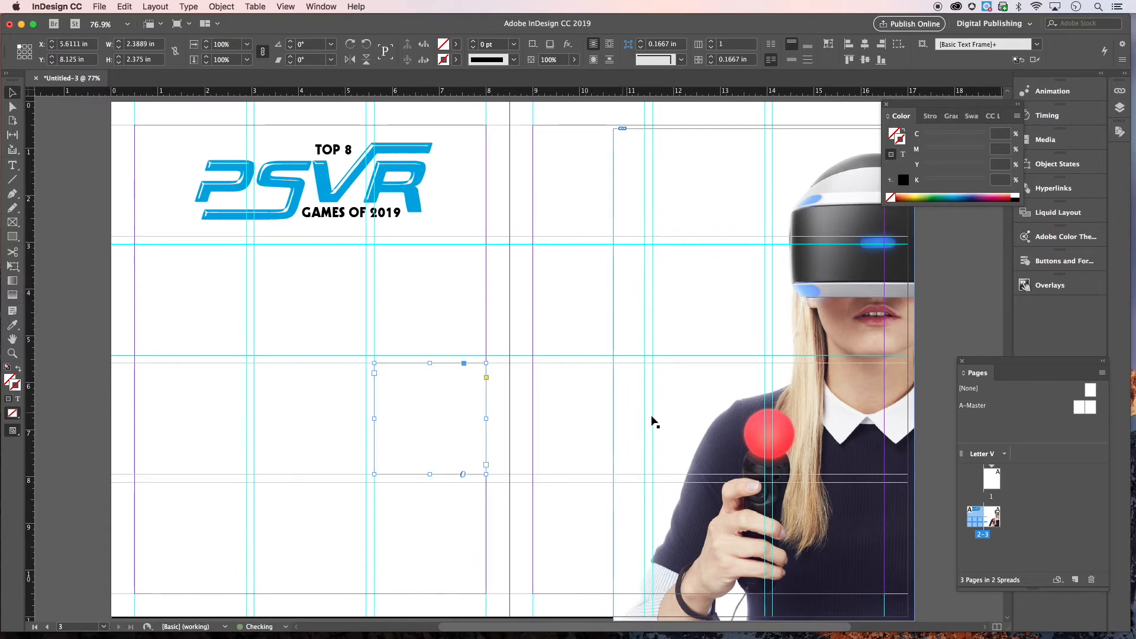
{"action": "left_click", "coordinate": [581, 418]}
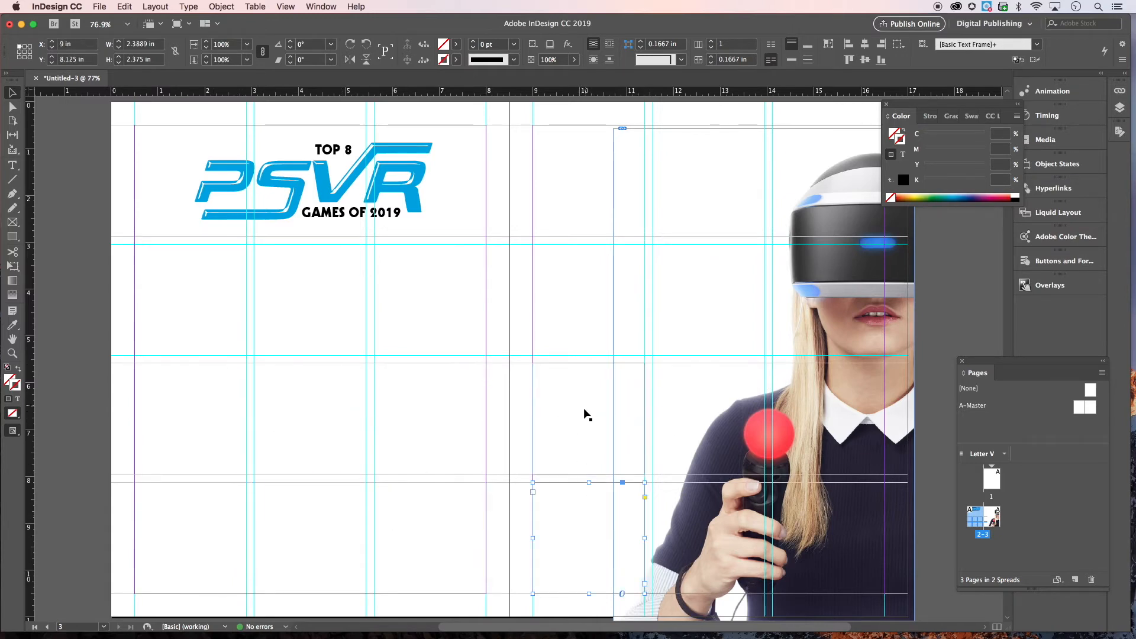
{"action": "left_click", "coordinate": [443, 436]}
{"action": "left_click", "coordinate": [196, 429]}
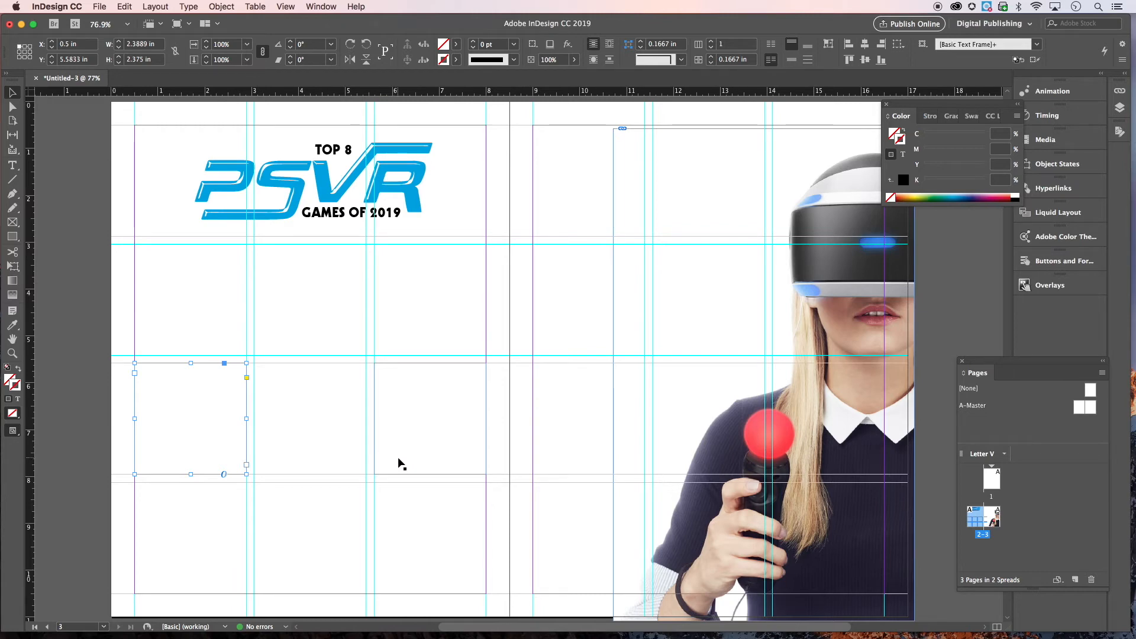
{"action": "mouse_move", "coordinate": [479, 637]}
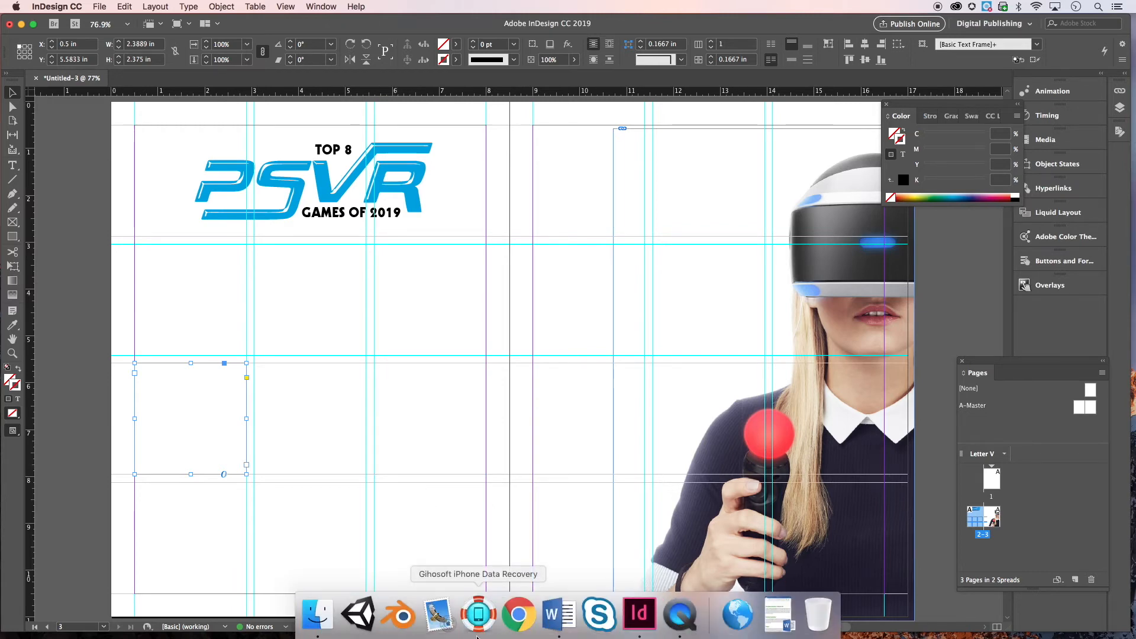
Switch to the Info document in Word, look through its game descriptions and copy the entire text
{"action": "left_click", "coordinate": [576, 623]}
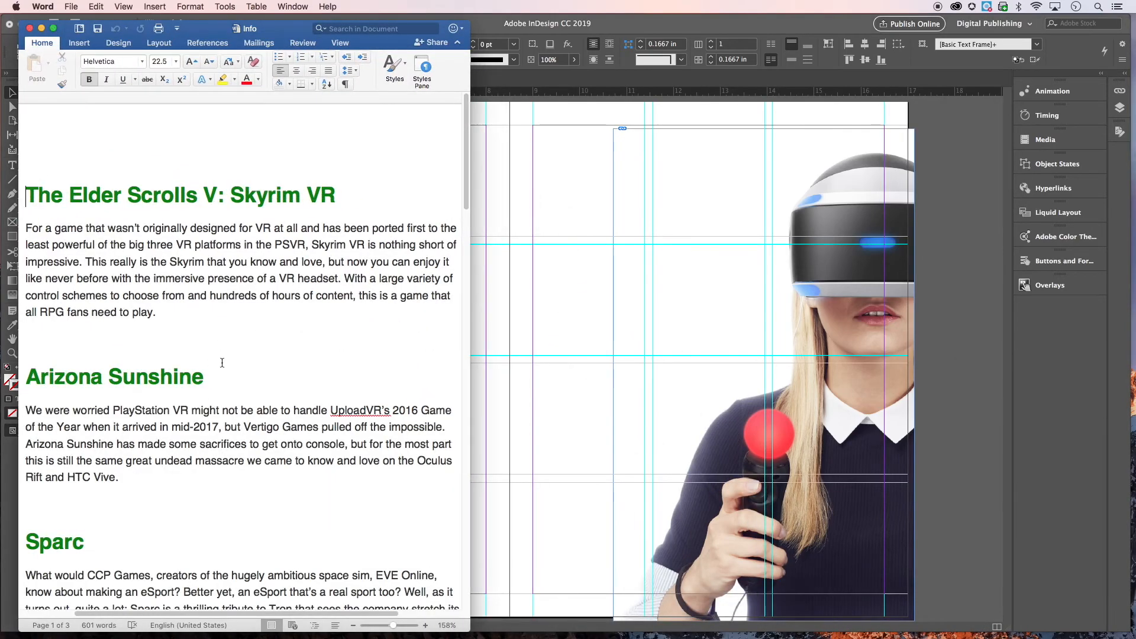
{"action": "scroll", "coordinate": [218, 356], "scroll_direction": "down", "scroll_amount": 3}
{"action": "scroll", "coordinate": [218, 356], "scroll_direction": "down", "scroll_amount": 15}
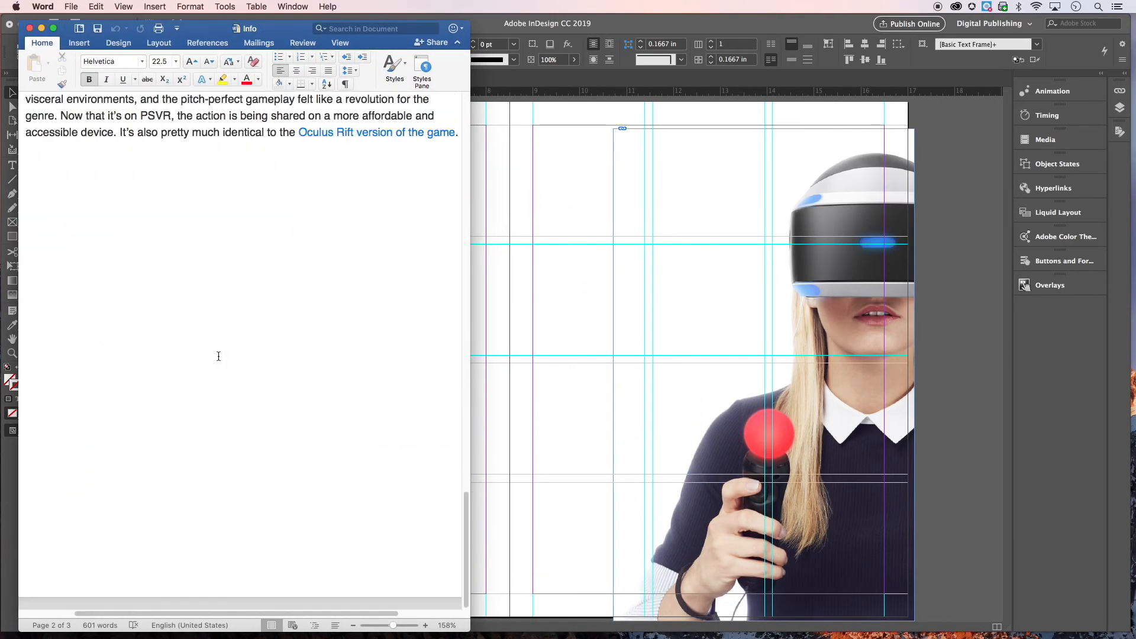
{"action": "scroll", "coordinate": [219, 357], "scroll_direction": "up", "scroll_amount": 15}
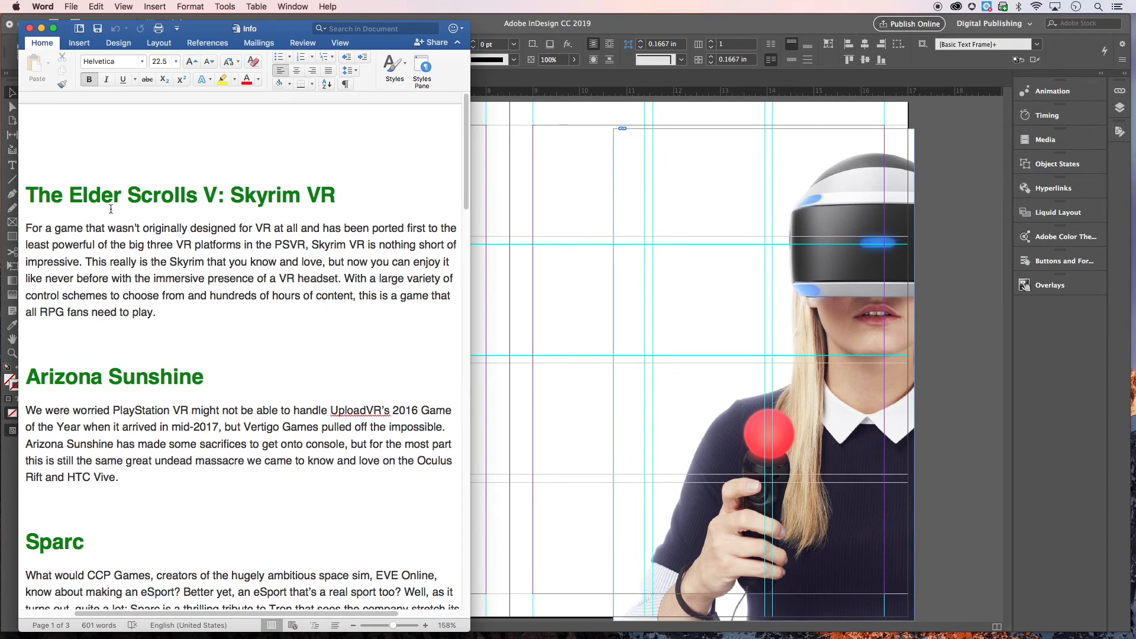
{"action": "key", "text": "super+a"}
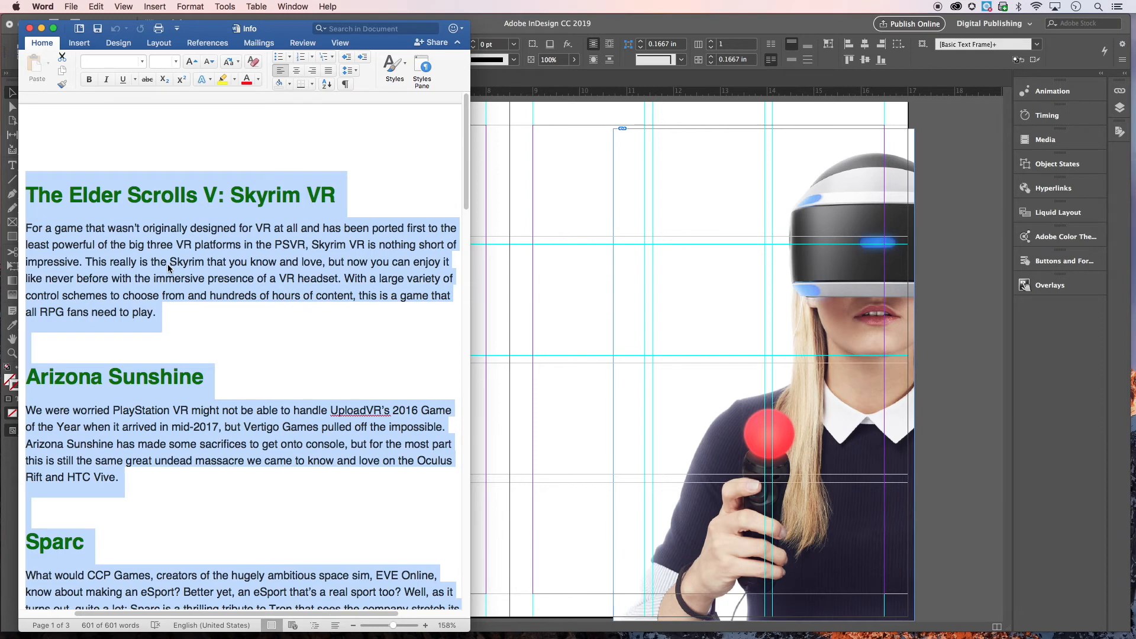
{"action": "key", "text": "super+c"}
Switch back to InDesign and paste the copied text into page 2's first text frame, at Y 5.5833 in
{"action": "left_click", "coordinate": [541, 307]}
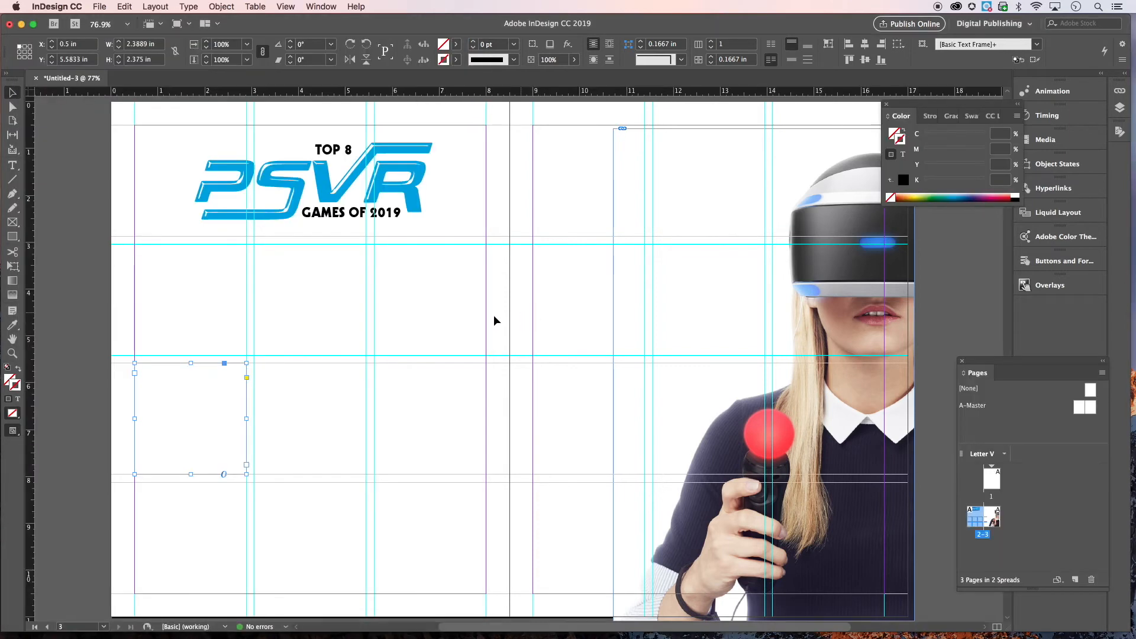
{"action": "key", "text": "t"}
{"action": "left_click", "coordinate": [176, 388]}
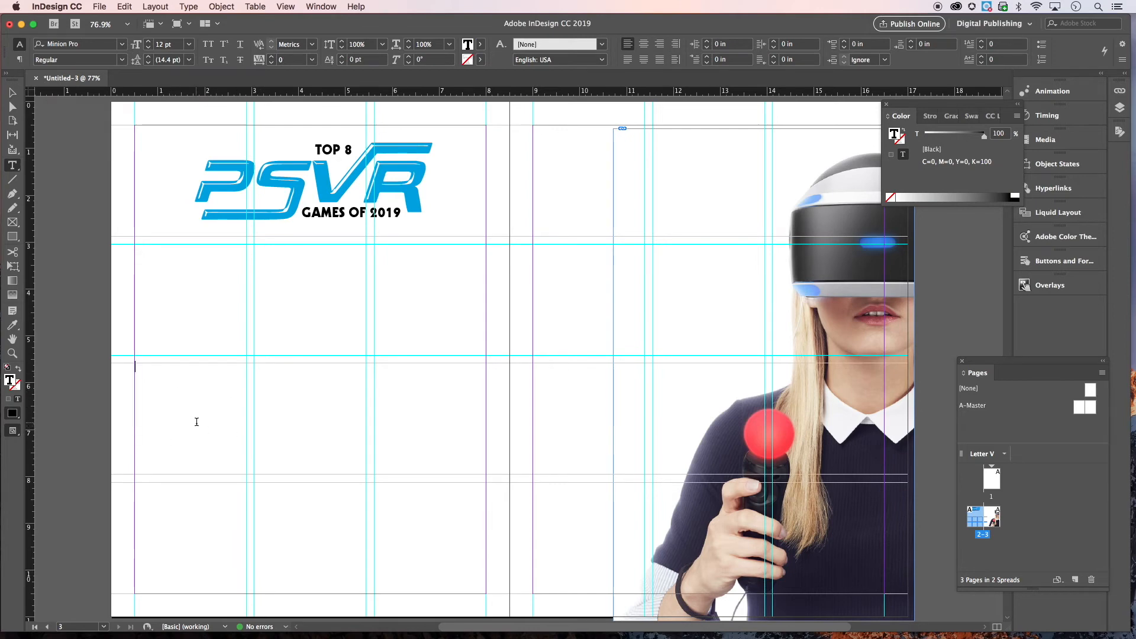
{"action": "key", "text": "super+v"}
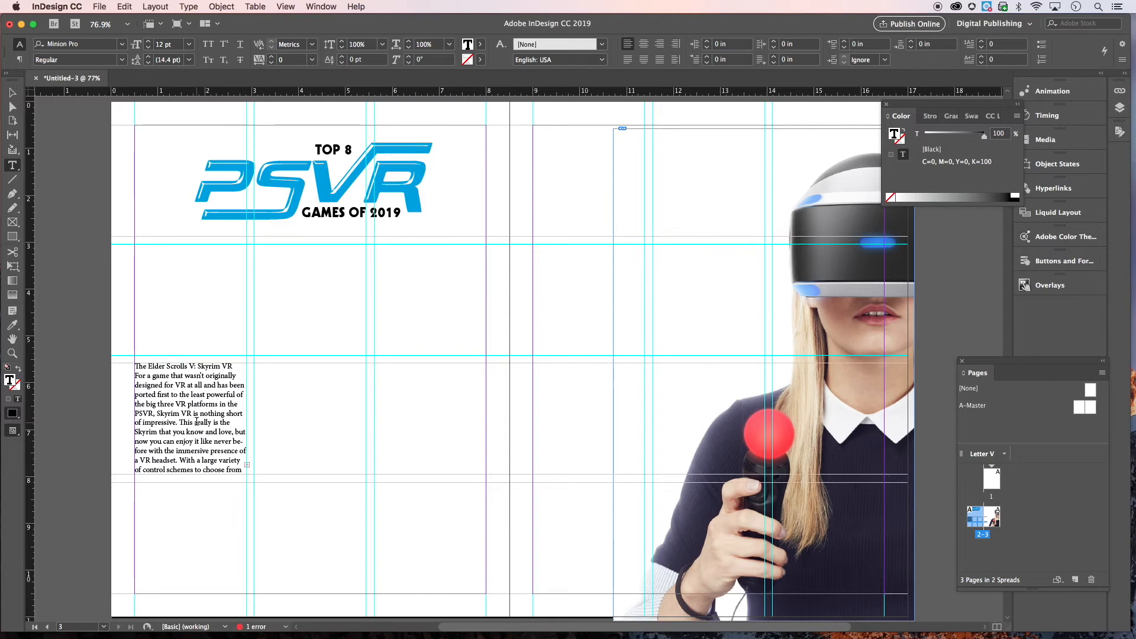
Thread the overset text from page 2's first frame into the frame below it, and on through both second-column frames
{"action": "left_click", "coordinate": [12, 93]}
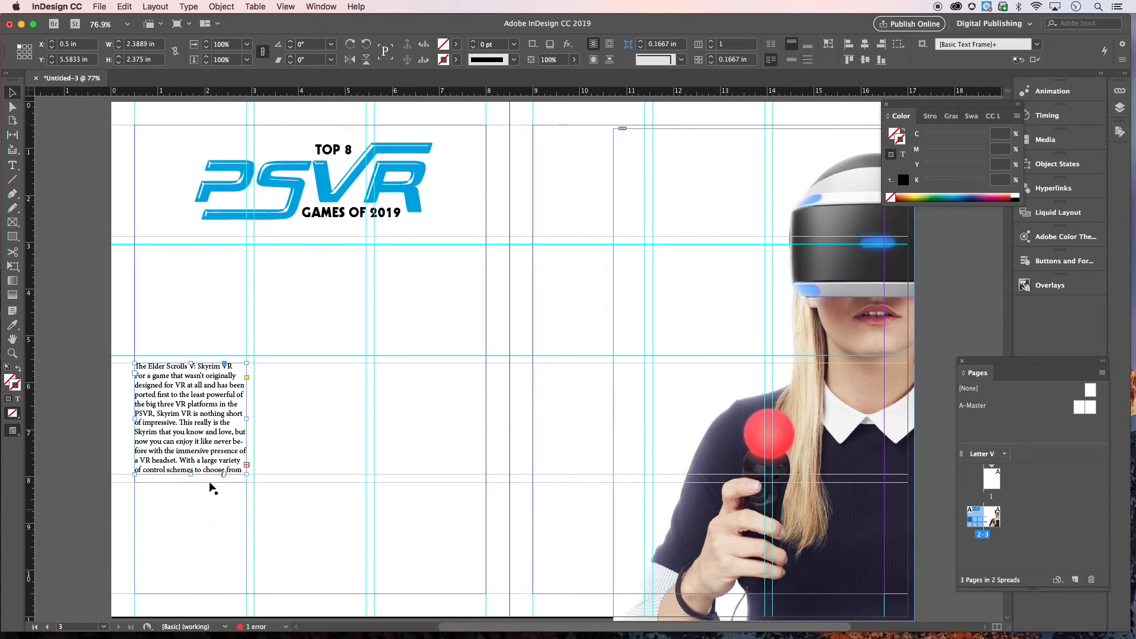
{"action": "left_click", "coordinate": [247, 465]}
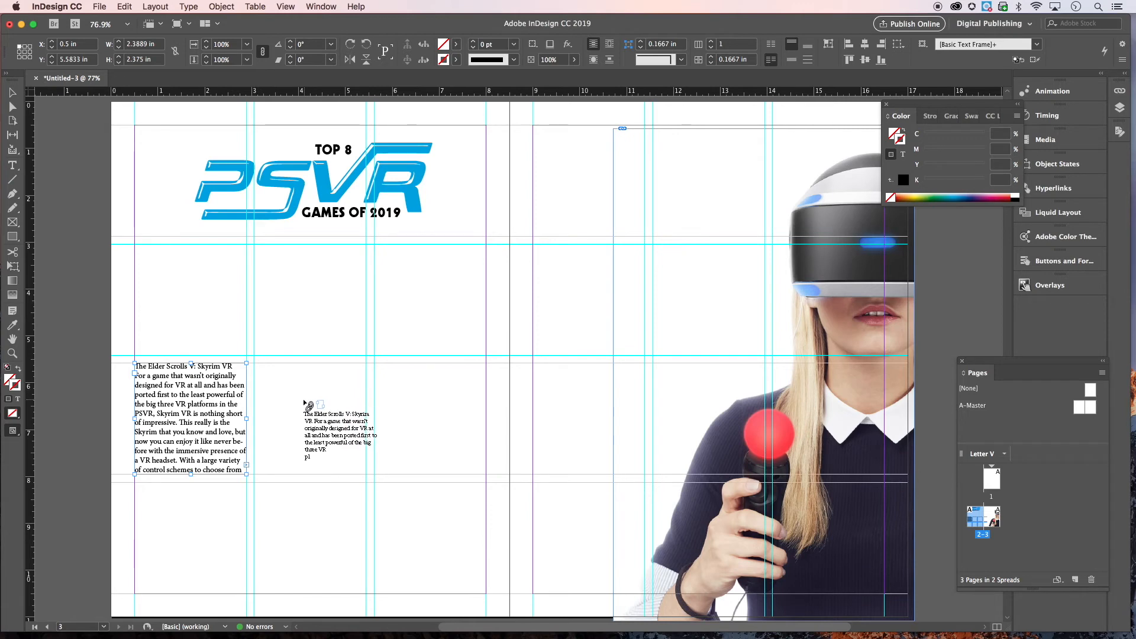
{"action": "left_click", "coordinate": [164, 508]}
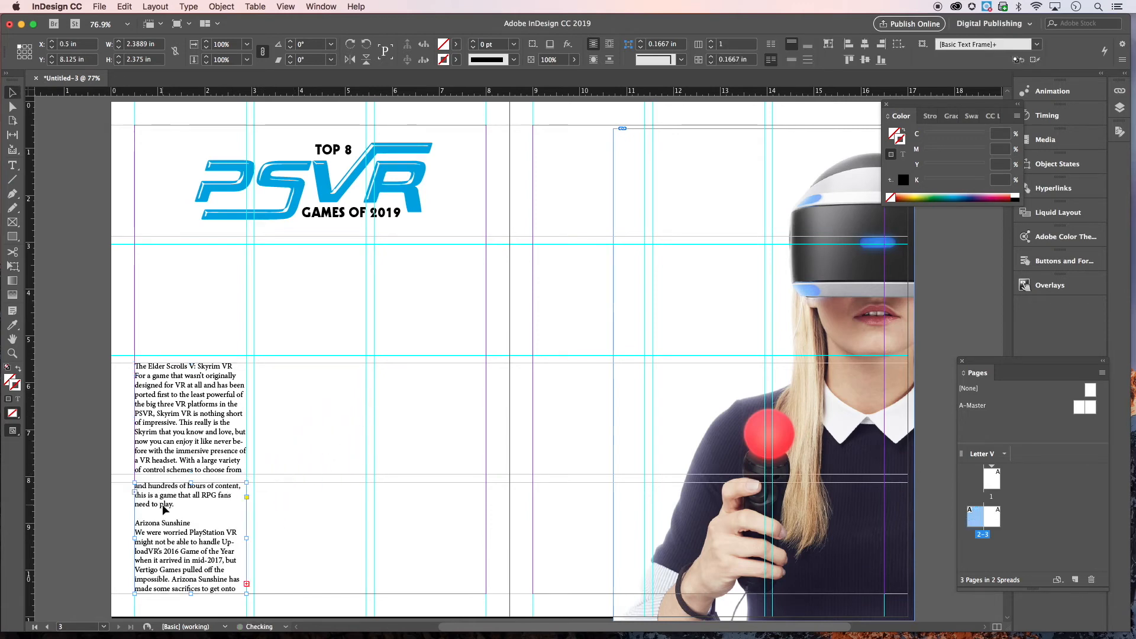
{"action": "left_click", "coordinate": [247, 584]}
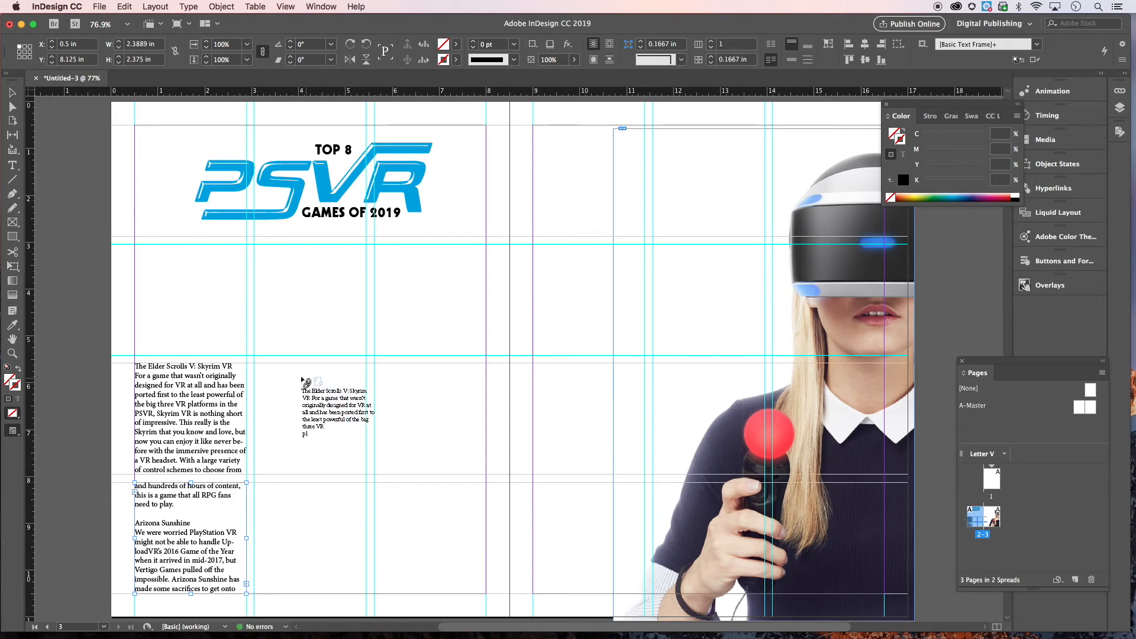
{"action": "left_click", "coordinate": [256, 363]}
{"action": "left_click", "coordinate": [367, 465]}
{"action": "left_click", "coordinate": [256, 485]}
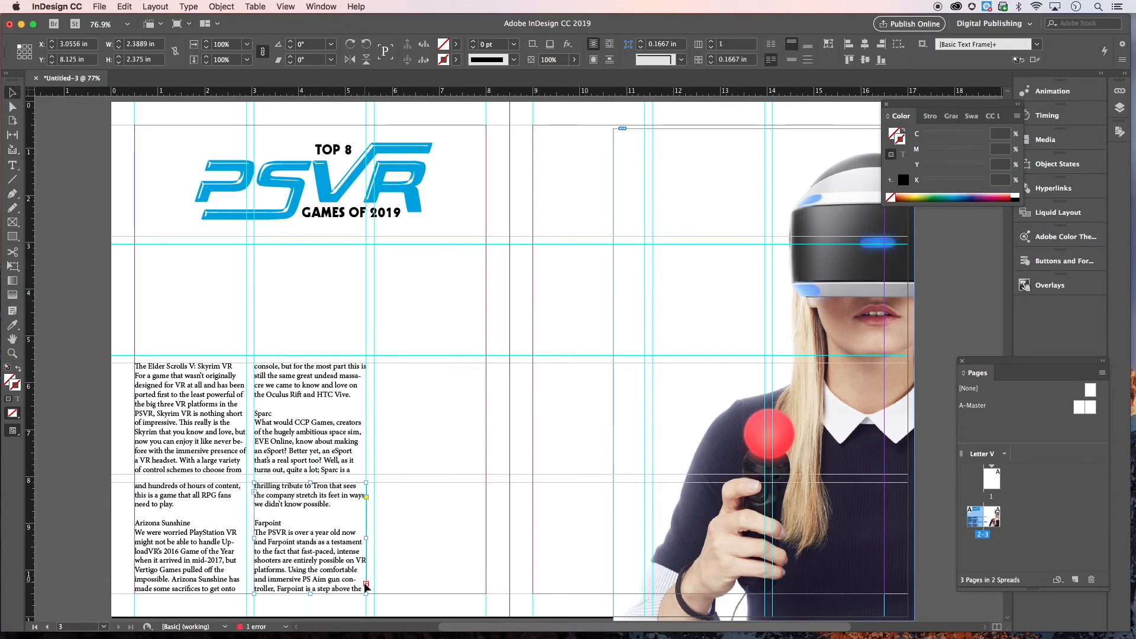
Continue threading the overset text through page 2's two third-column frames and into the two text frames on page 3
{"action": "left_click", "coordinate": [366, 584]}
{"action": "left_click", "coordinate": [374, 364]}
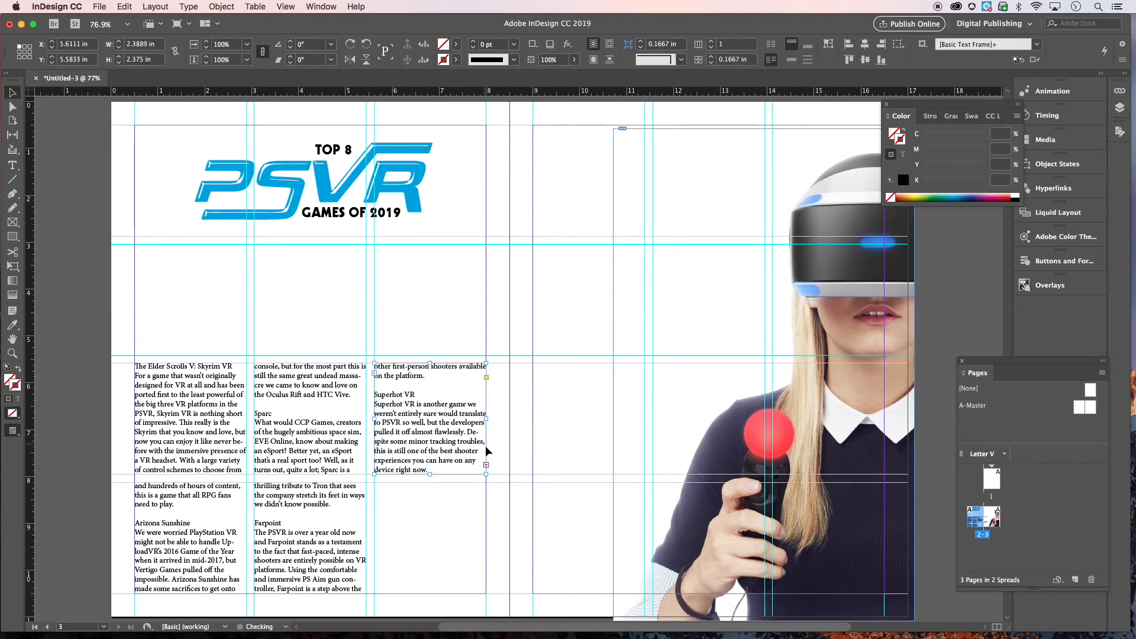
{"action": "left_click", "coordinate": [486, 466]}
{"action": "left_click", "coordinate": [374, 484]}
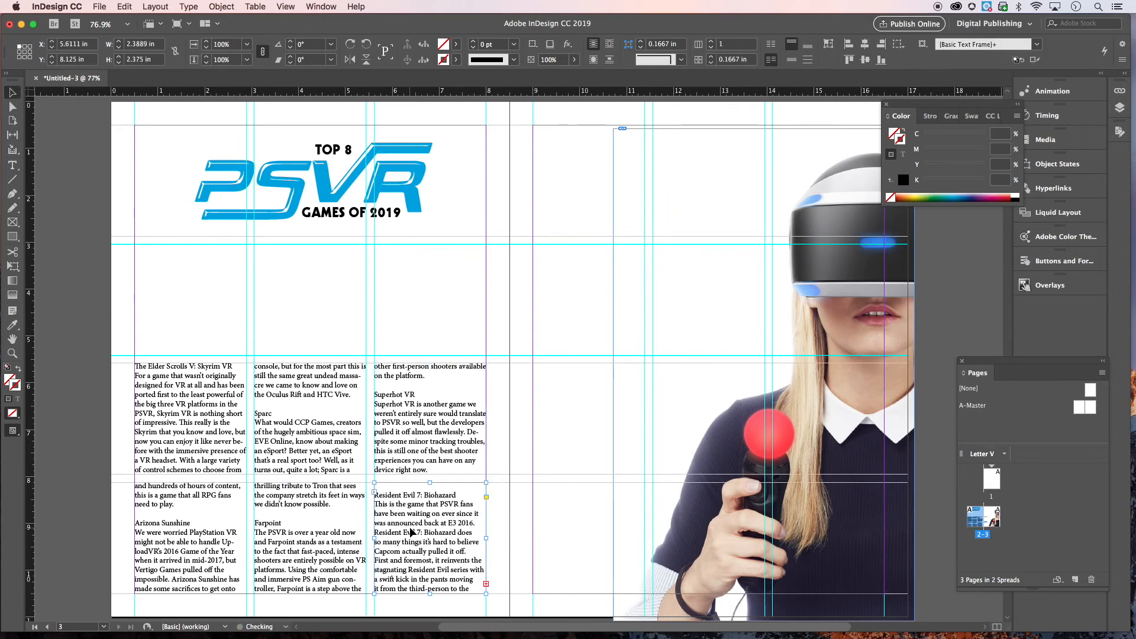
{"action": "left_click", "coordinate": [486, 584]}
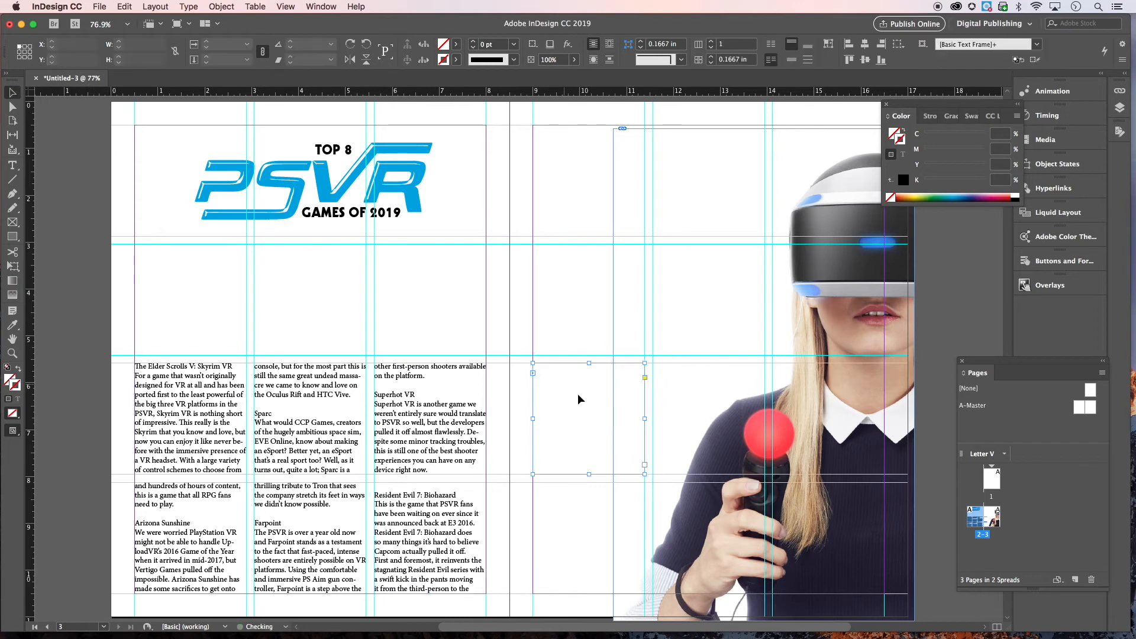
{"action": "left_click", "coordinate": [533, 364]}
{"action": "left_click", "coordinate": [645, 465]}
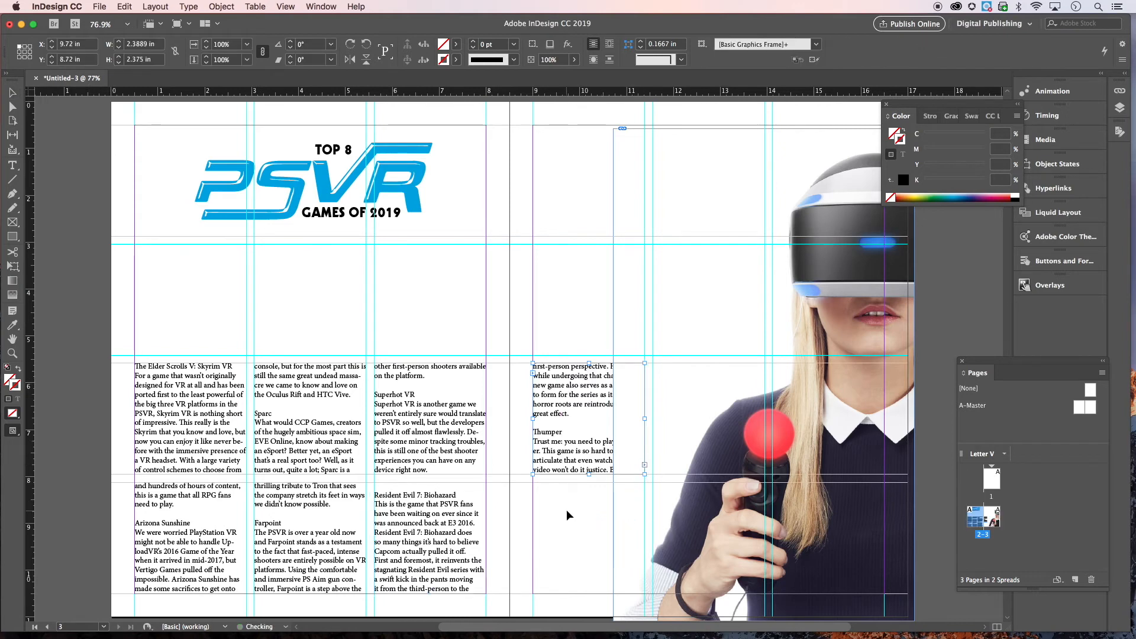
{"action": "left_click", "coordinate": [534, 484]}
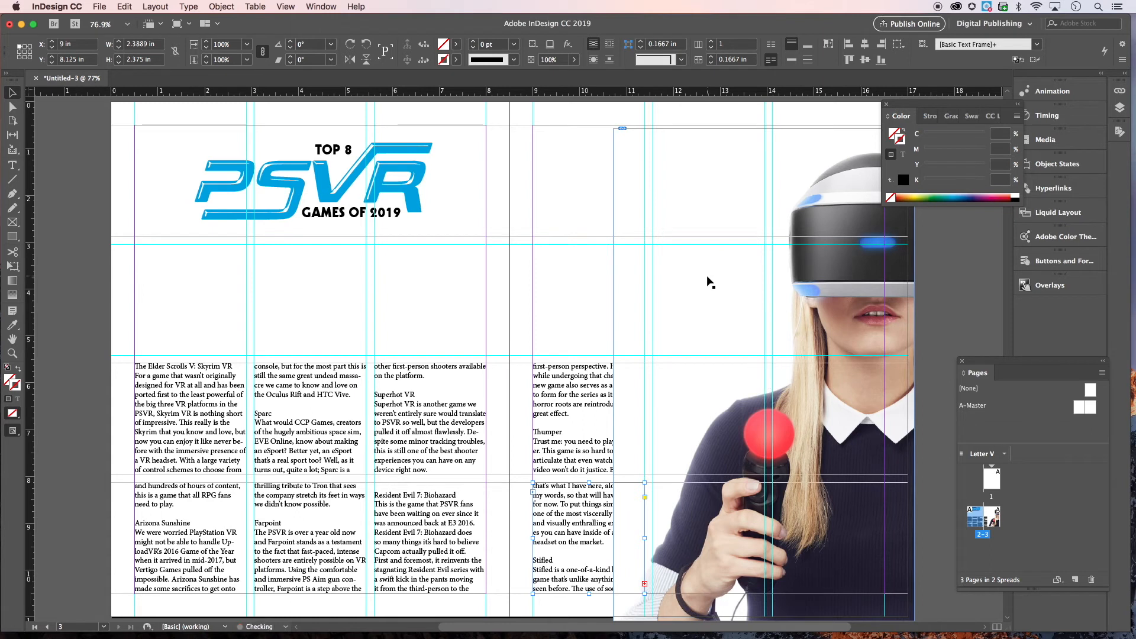
Crop the PSVR image frame's inner side to X 11.5556 in, 5.5844 in wide, clearing page 3's text, and deselect it
{"action": "left_click", "coordinate": [655, 469]}
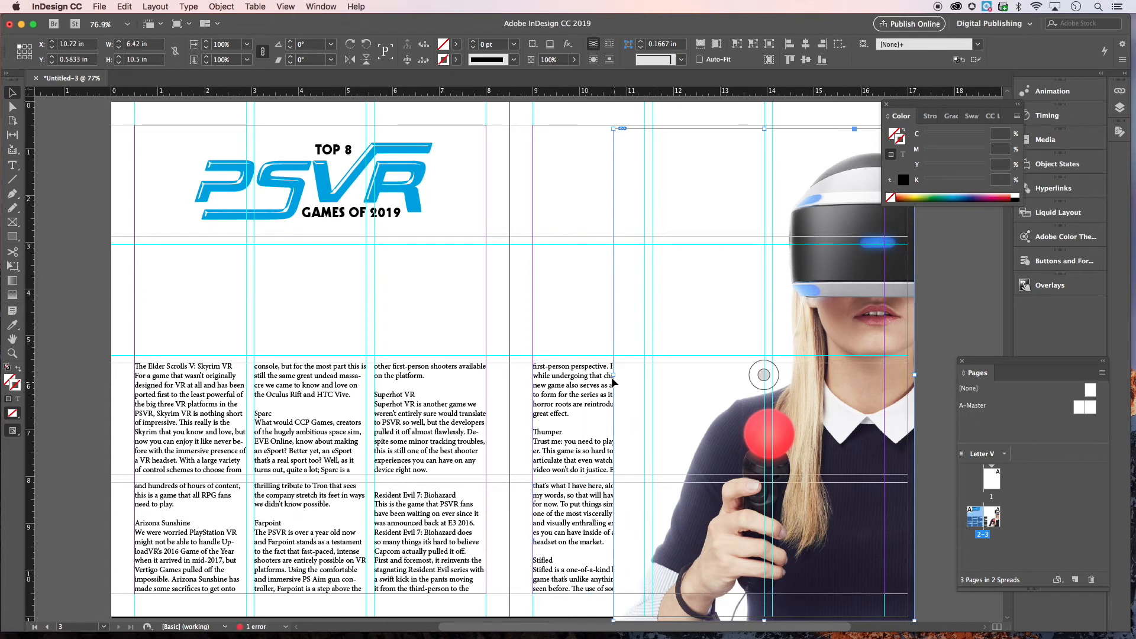
{"action": "left_click_drag", "start_coordinate": [613, 375], "coordinate": [651, 379]}
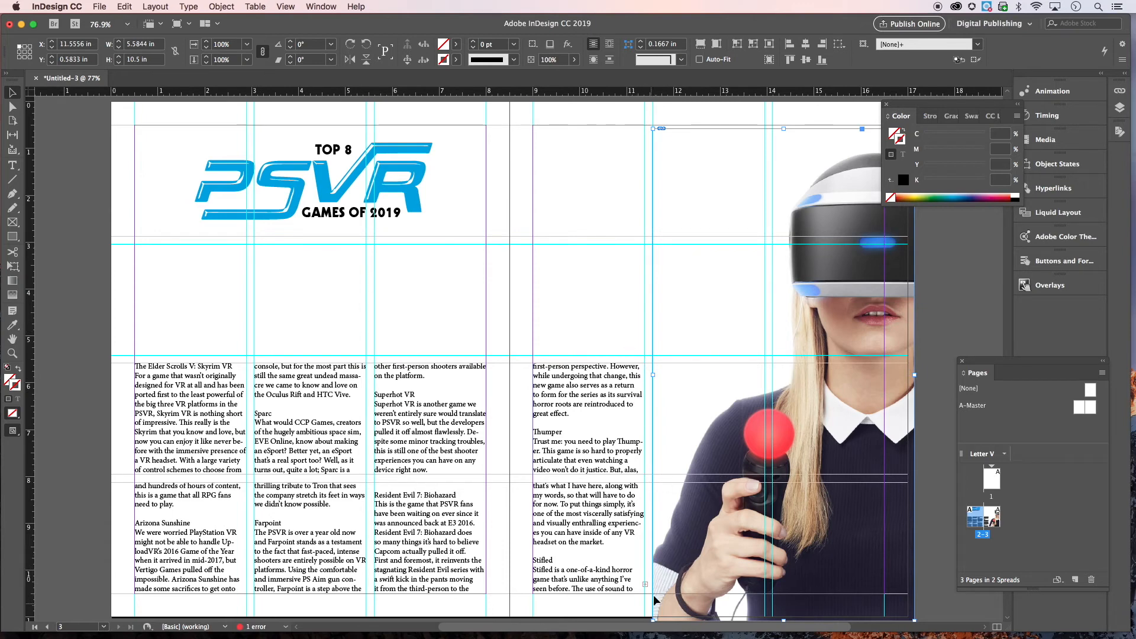
{"action": "left_click", "coordinate": [578, 331]}
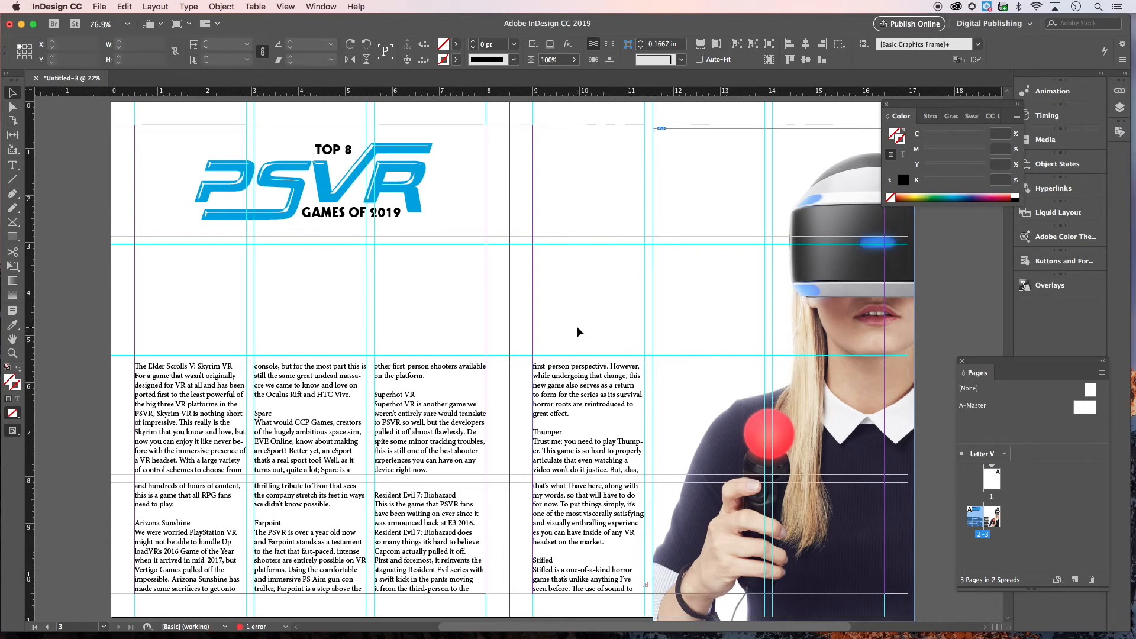
Select the whole threaded story, starting from page 2's first frame, and set its font size to 10 pt
{"action": "left_click", "coordinate": [208, 397]}
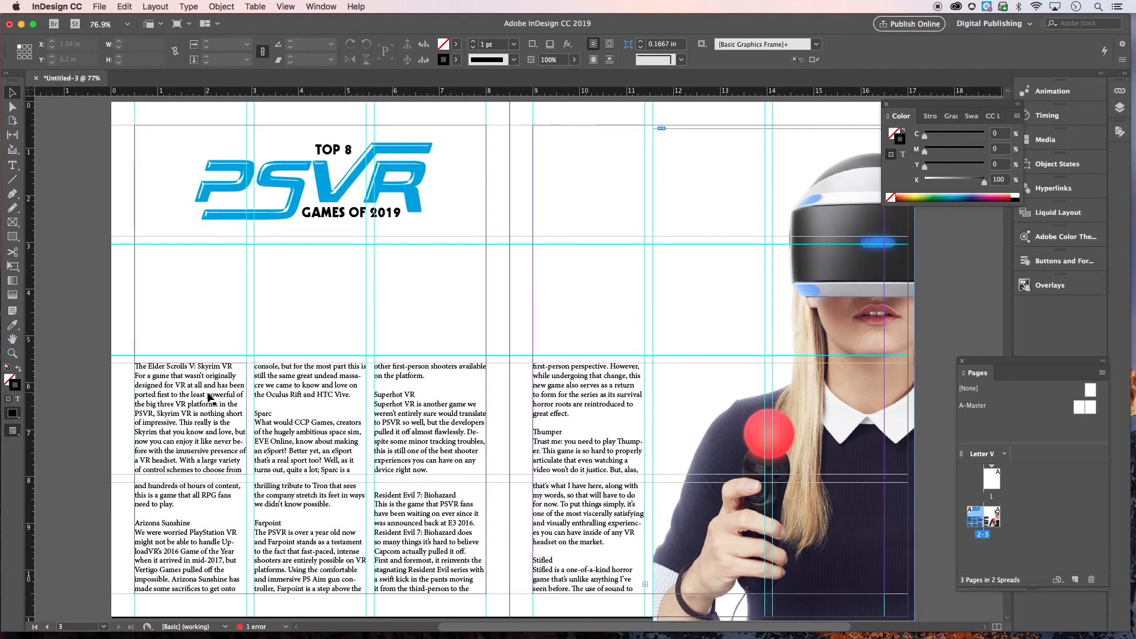
{"action": "left_click", "coordinate": [208, 398]}
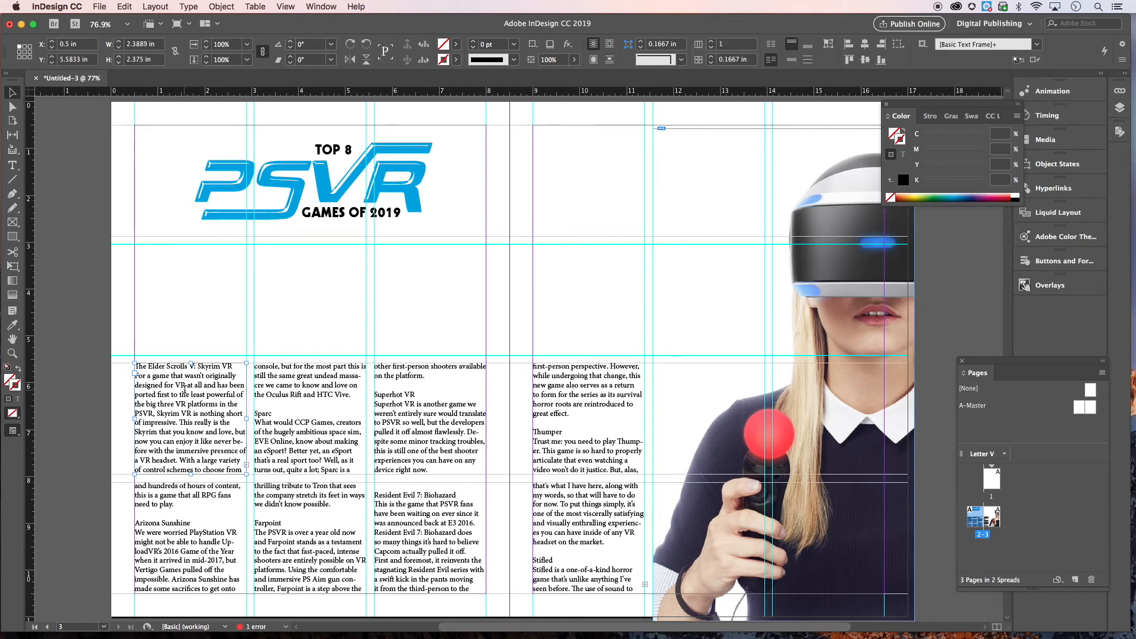
{"action": "double_click", "coordinate": [195, 400]}
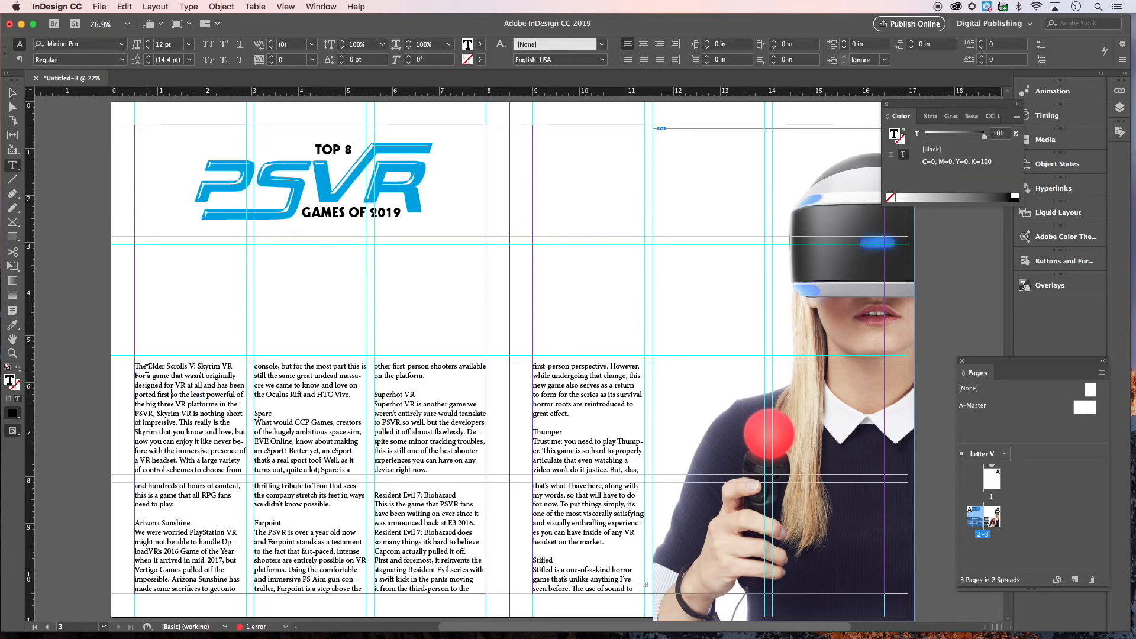
{"action": "left_click_drag", "start_coordinate": [148, 367], "coordinate": [197, 415]}
{"action": "left_click", "coordinate": [200, 423]}
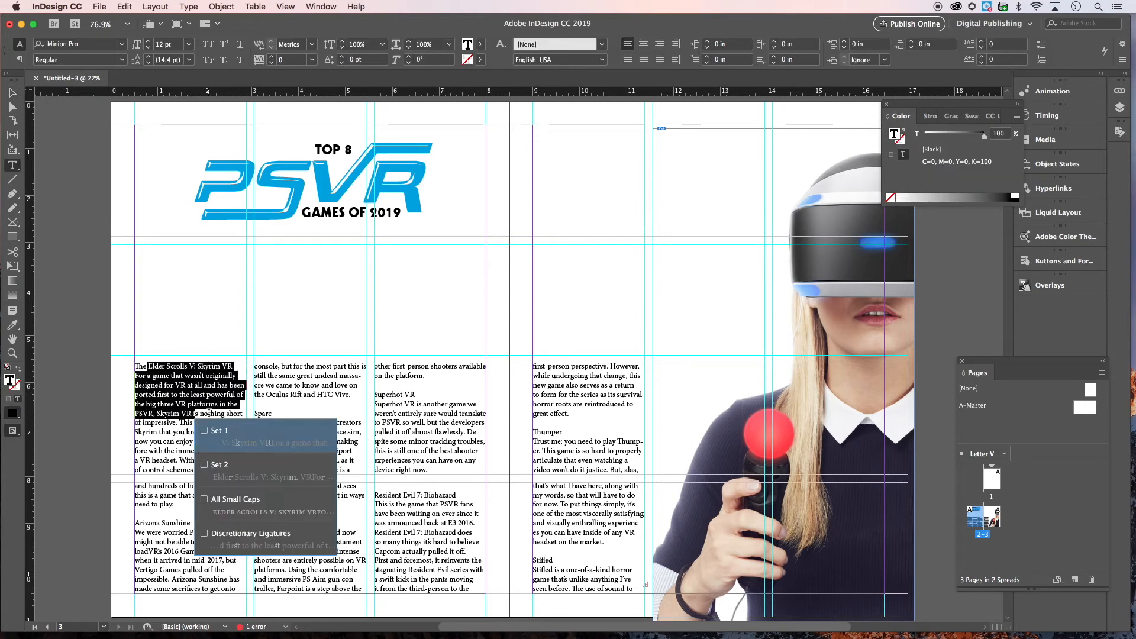
{"action": "left_click", "coordinate": [170, 376]}
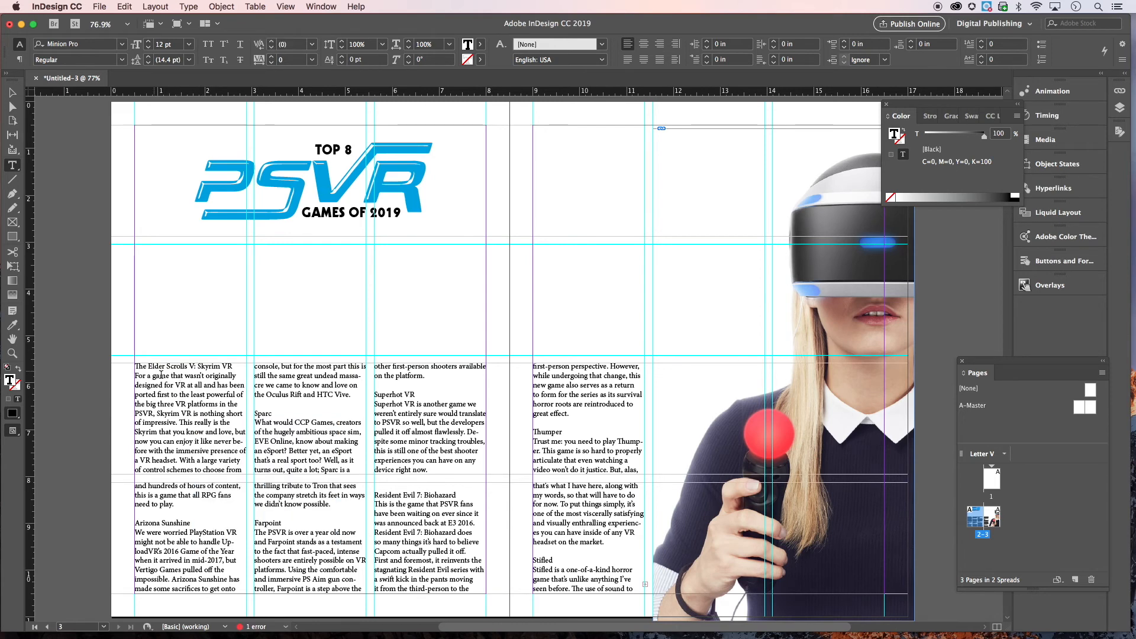
{"action": "key", "text": "super+a"}
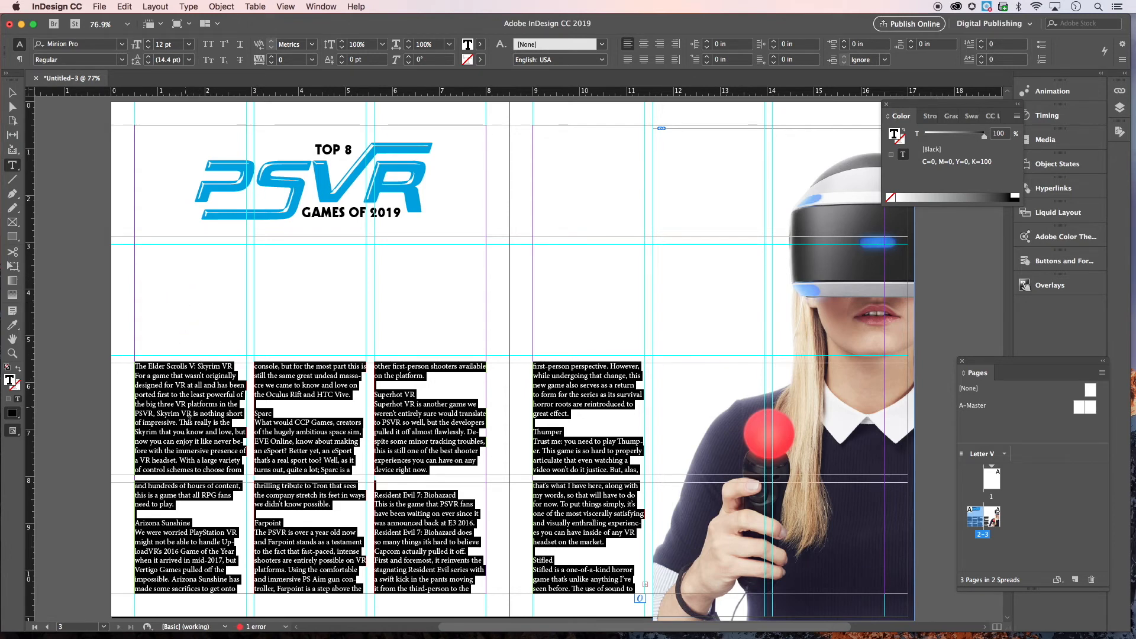
{"action": "left_click", "coordinate": [148, 47]}
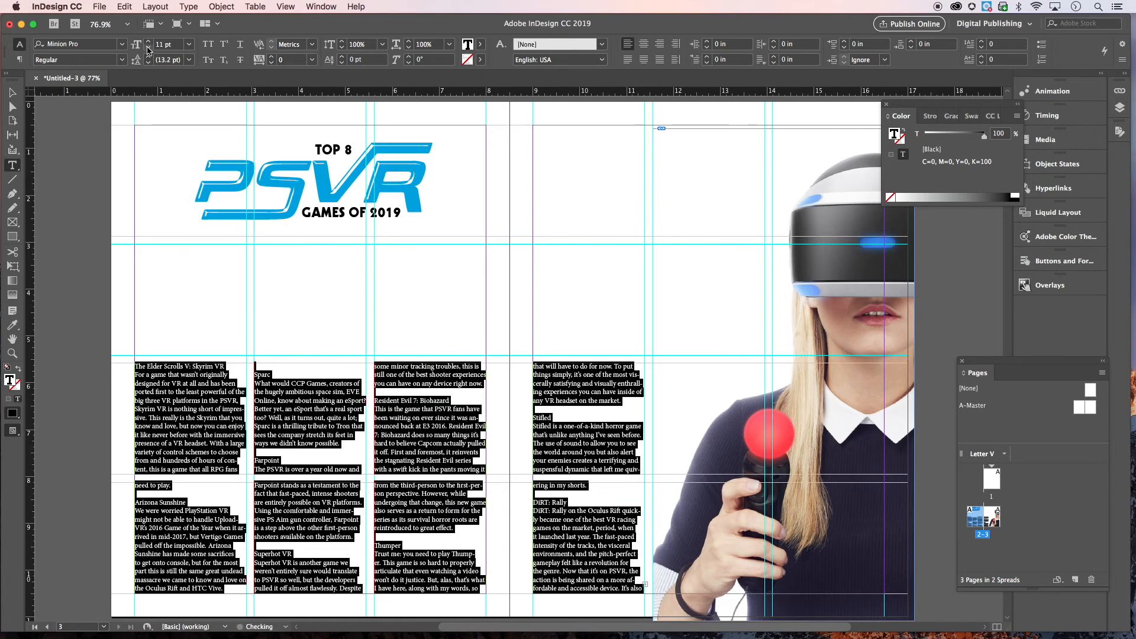
{"action": "left_click", "coordinate": [148, 48]}
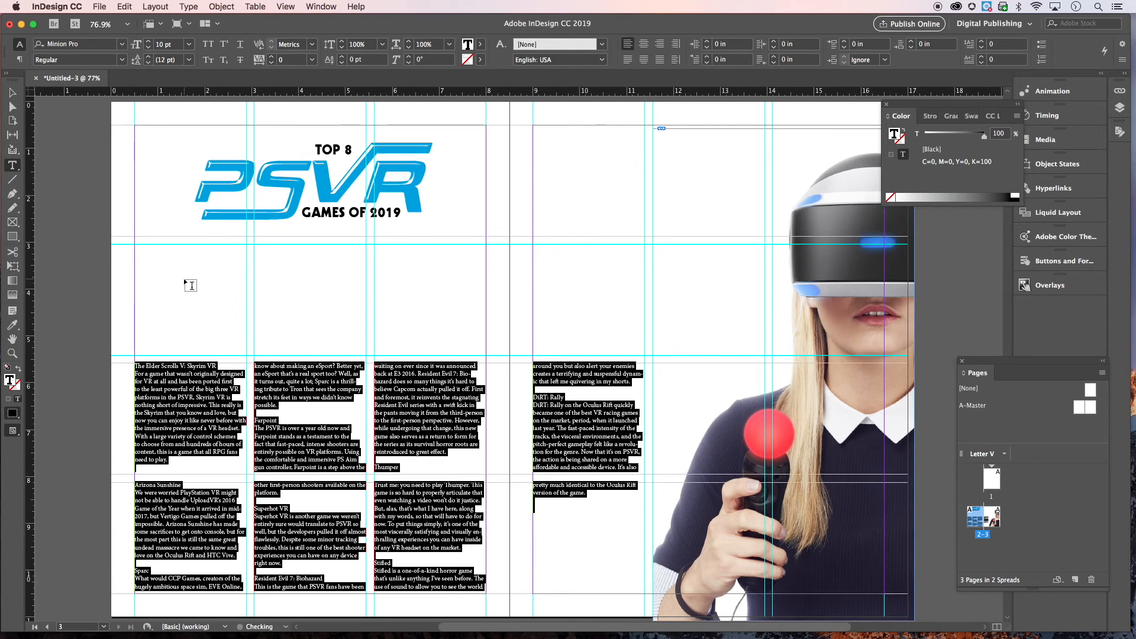
{"action": "left_click", "coordinate": [177, 460]}
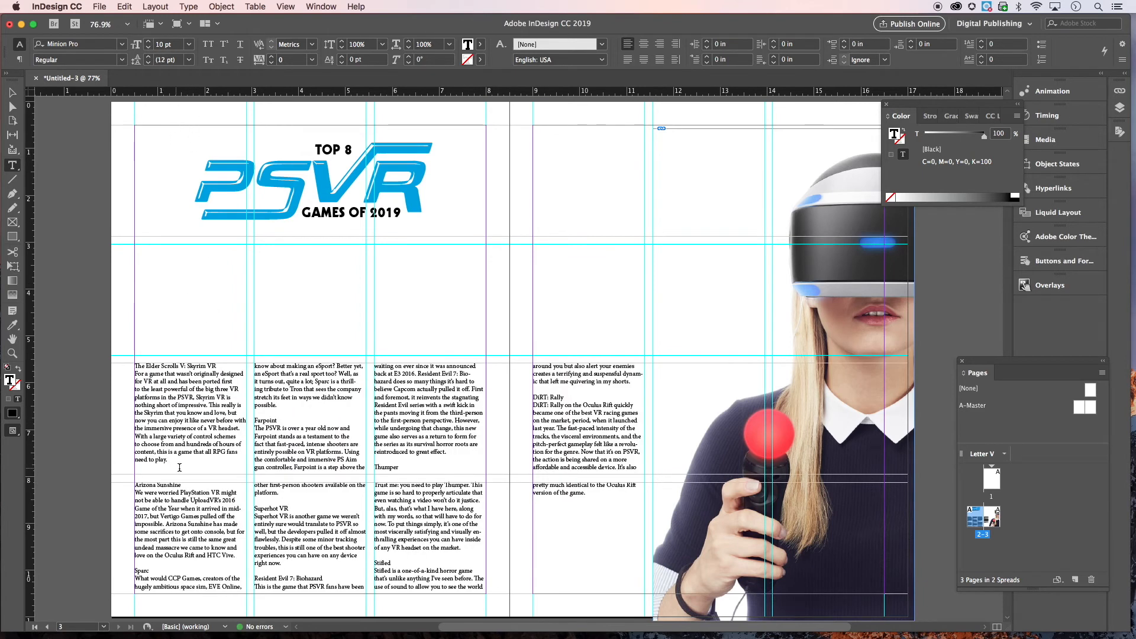
Add a blank line below "The Elder Scrolls V: Skyrim VR" and copy the "GAMES OF 2019" text formatting onto that heading with the Eyedropper
{"action": "left_click", "coordinate": [223, 365]}
{"action": "key", "text": "Return"}
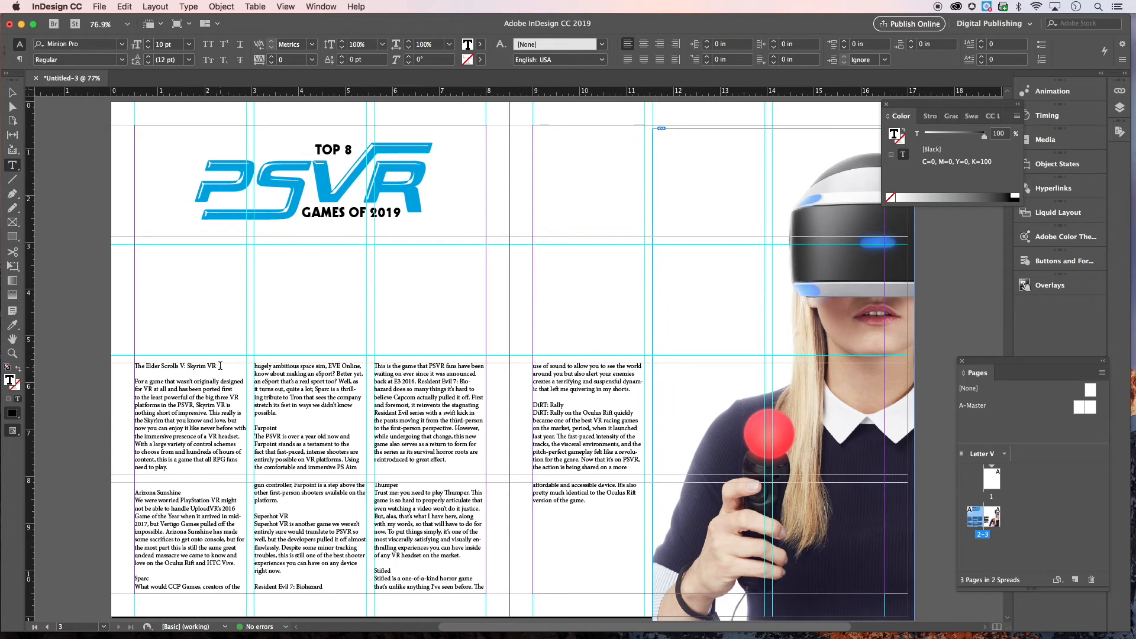
{"action": "left_click_drag", "start_coordinate": [219, 365], "coordinate": [134, 366]}
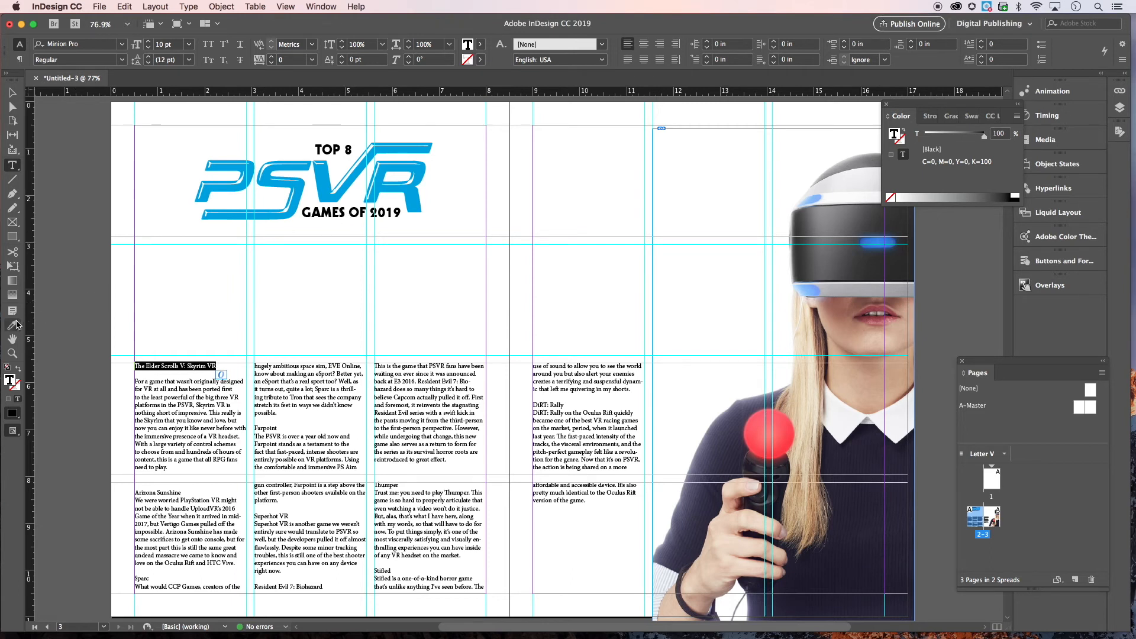
{"action": "left_click", "coordinate": [14, 326]}
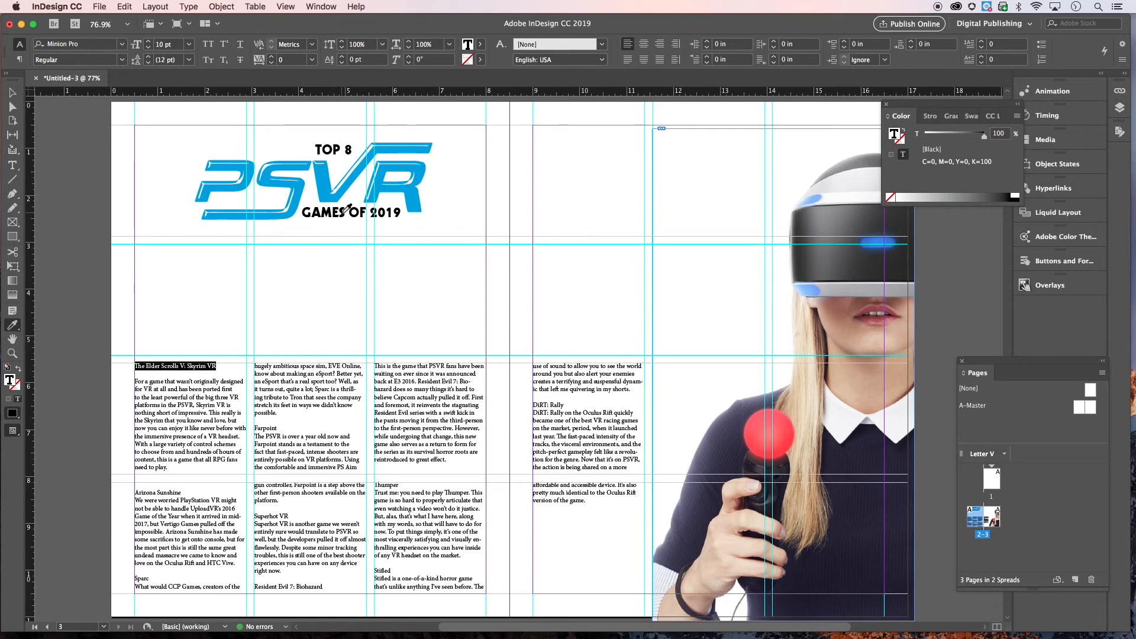
{"action": "left_click", "coordinate": [336, 213]}
{"action": "left_click", "coordinate": [13, 165]}
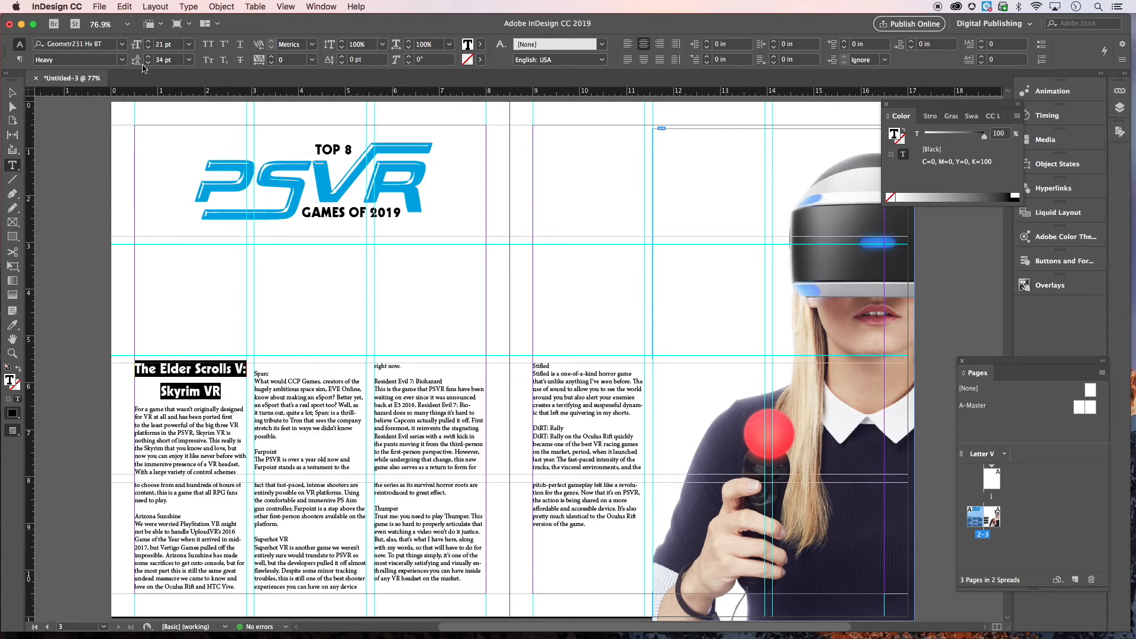
Set the "The Elder Scrolls V: Skyrim VR" heading to 12 pt and align it left
{"action": "left_click", "coordinate": [180, 49]}
{"action": "key", "text": "Down"}
{"action": "key", "text": "Down"}
{"action": "key", "text": "Down"}
{"action": "key", "text": "Down"}
{"action": "key", "text": "Down"}
{"action": "key", "text": "Down"}
{"action": "key", "text": "Down"}
{"action": "key", "text": "Down"}
{"action": "key", "text": "Down"}
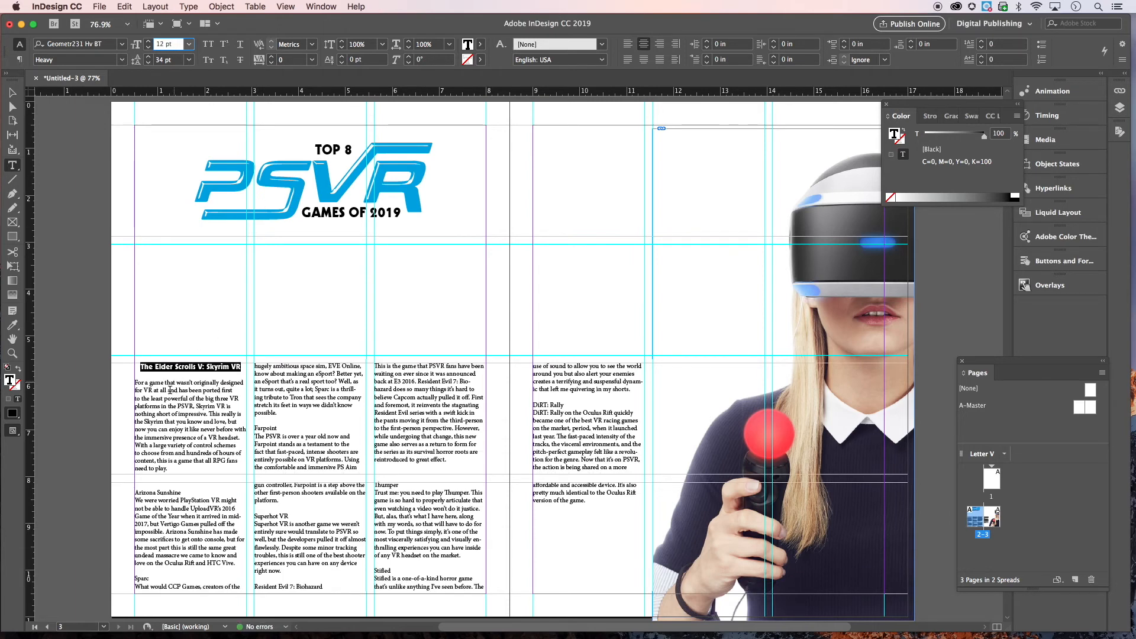
{"action": "left_click", "coordinate": [629, 45]}
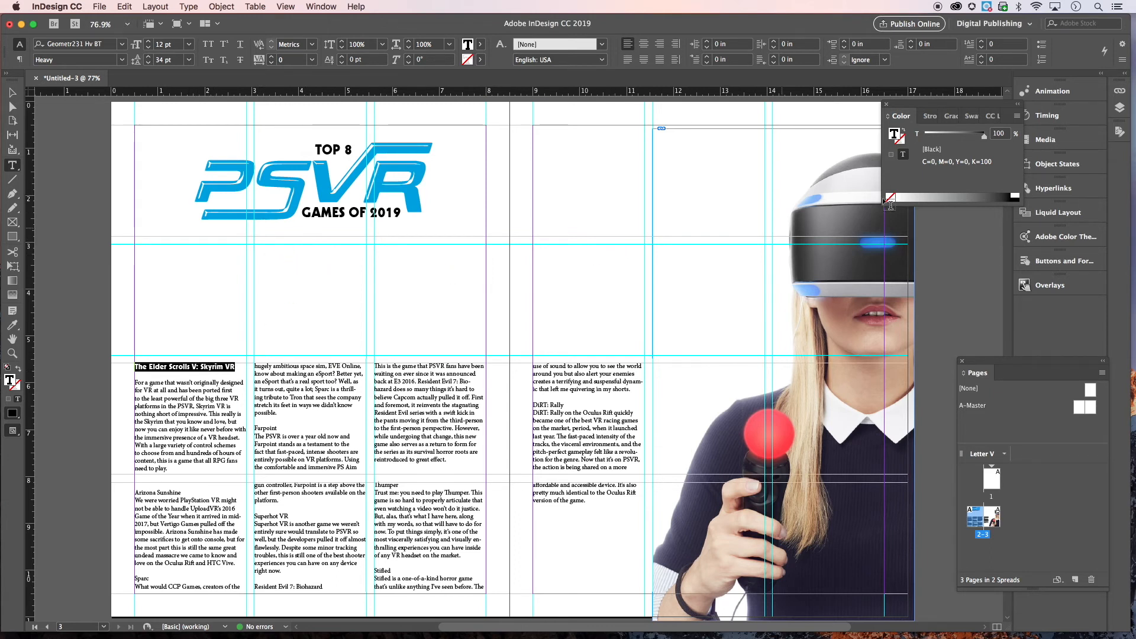
Set the "The Elder Scrolls V: Skyrim VR" heading's text color to CMYK cyan, C 100, M 0, Y 0, K 0, and deselect it
{"action": "left_click", "coordinate": [1017, 116]}
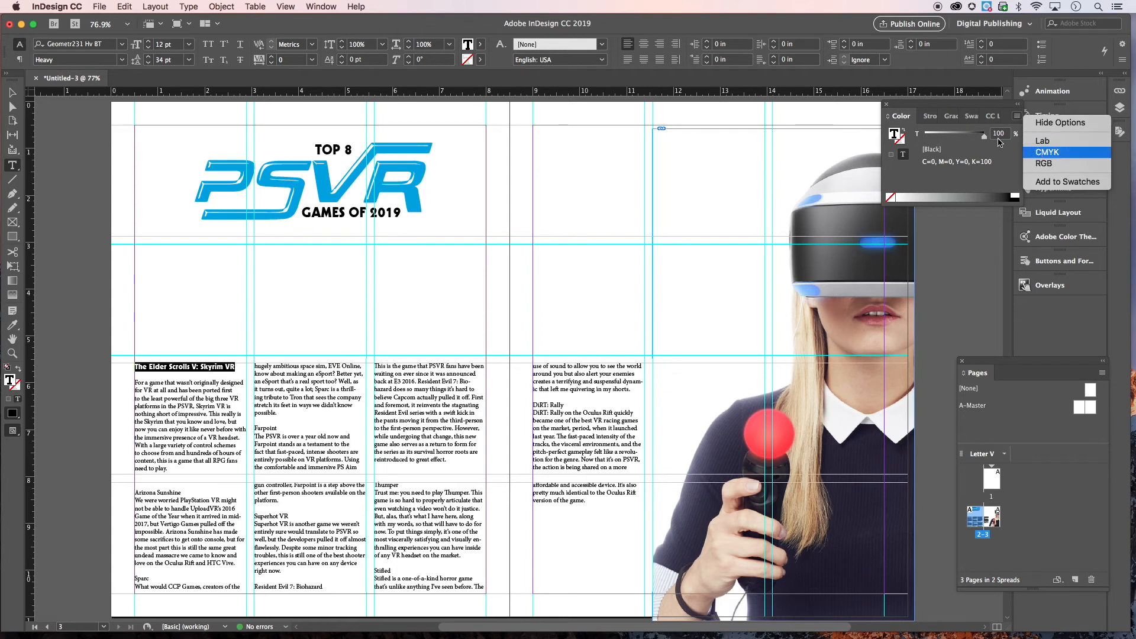
{"action": "left_click", "coordinate": [1030, 154]}
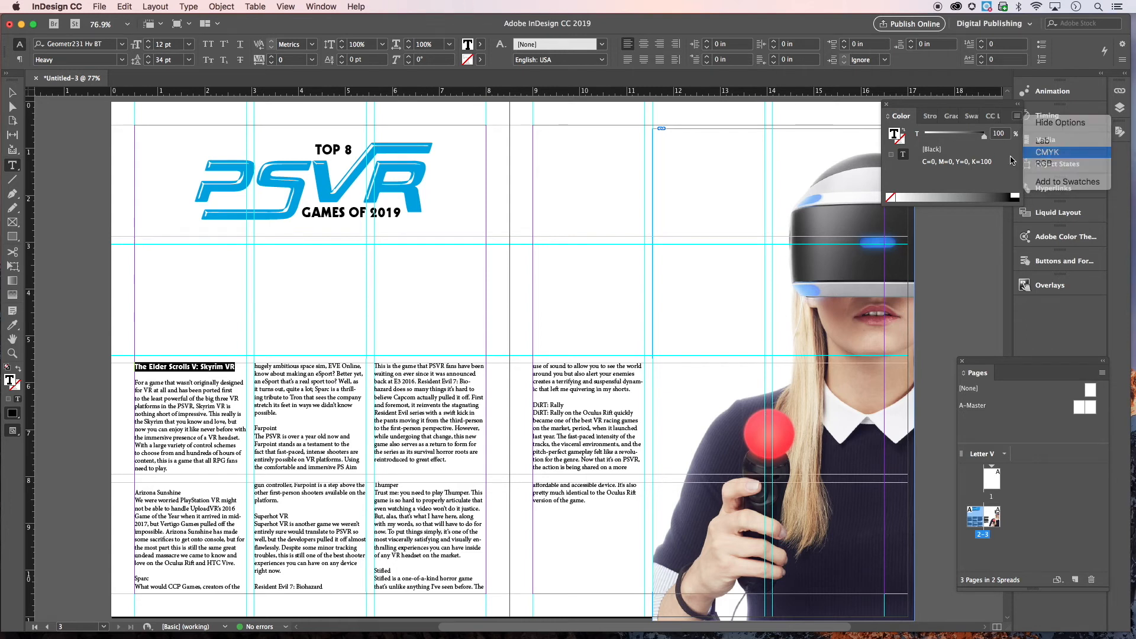
{"action": "left_click_drag", "start_coordinate": [985, 184], "coordinate": [925, 181]}
{"action": "left_click", "coordinate": [196, 385]}
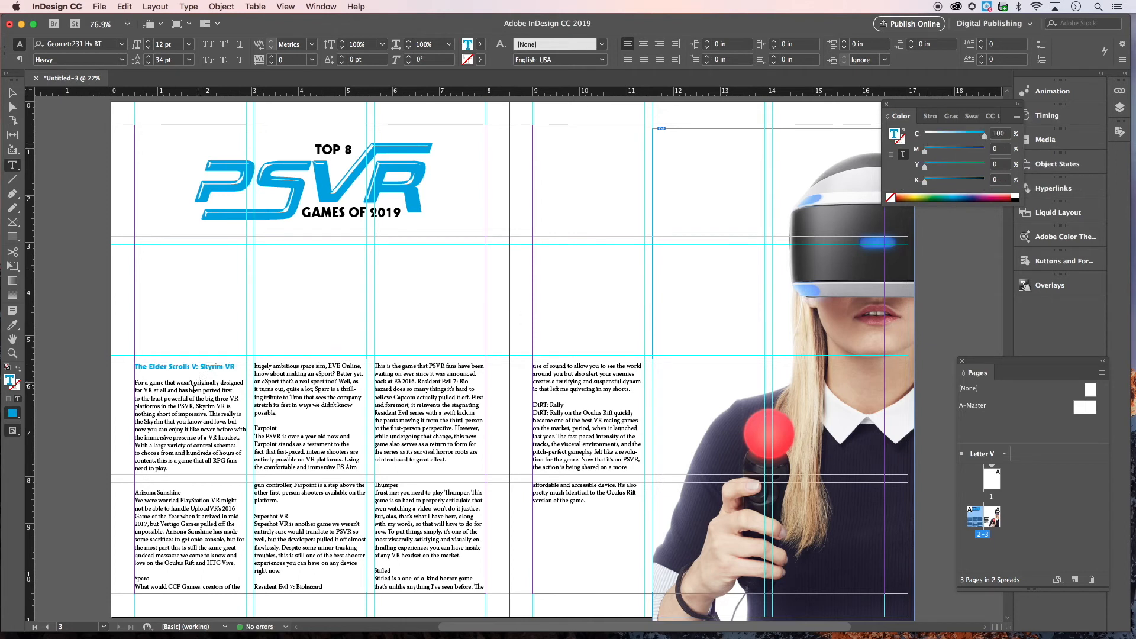
{"action": "triple_click", "coordinate": [237, 366]}
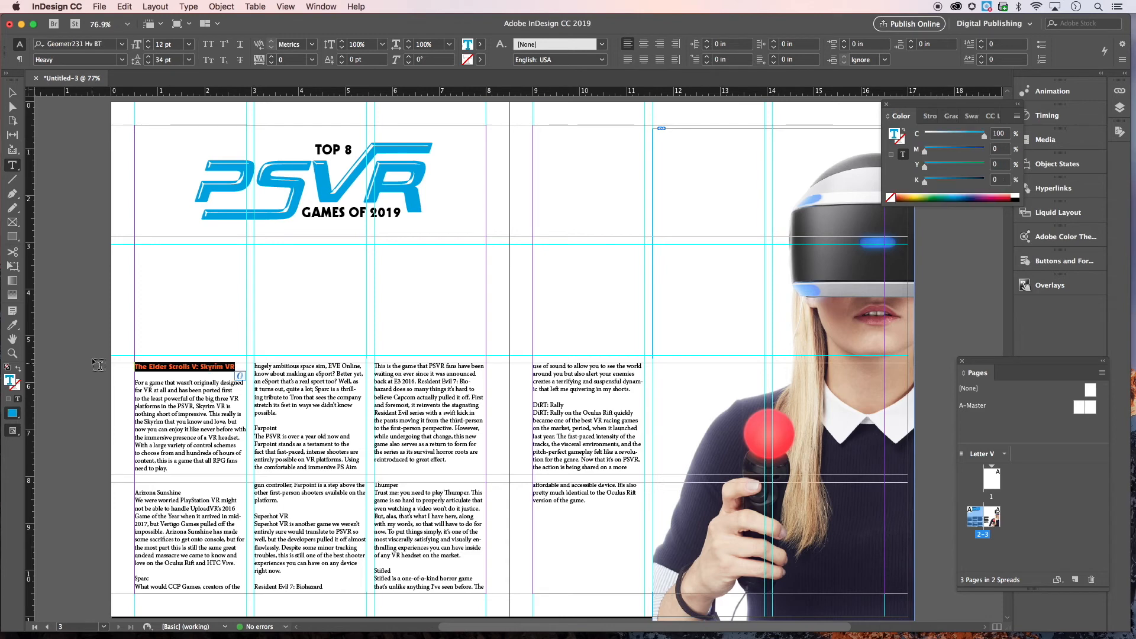
{"action": "key", "text": "Escape"}
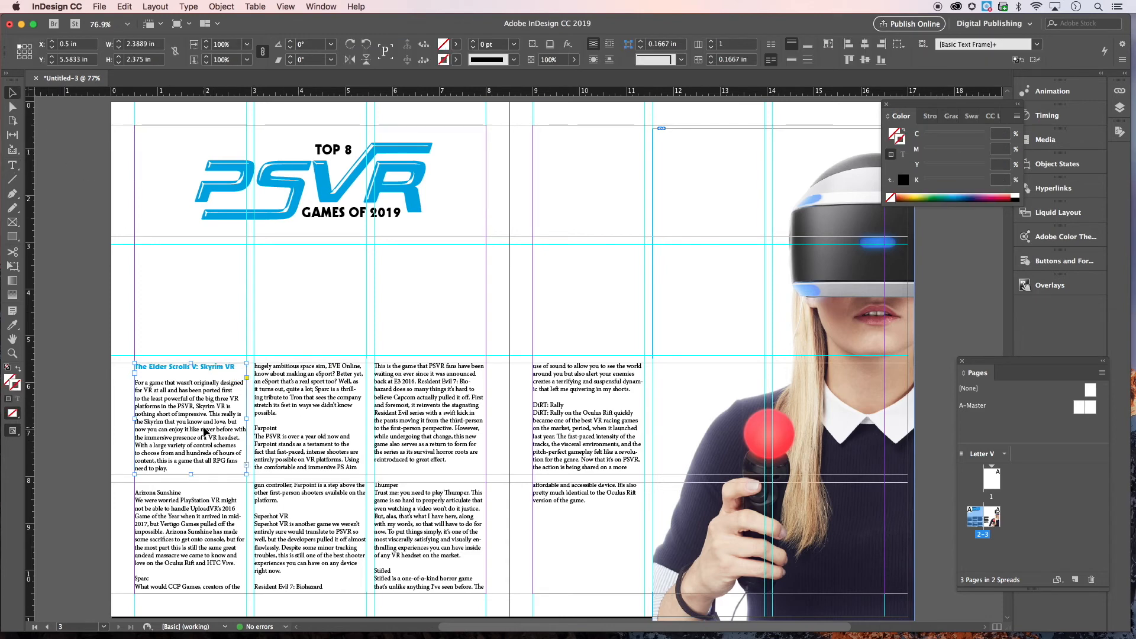
{"action": "left_click", "coordinate": [92, 413]}
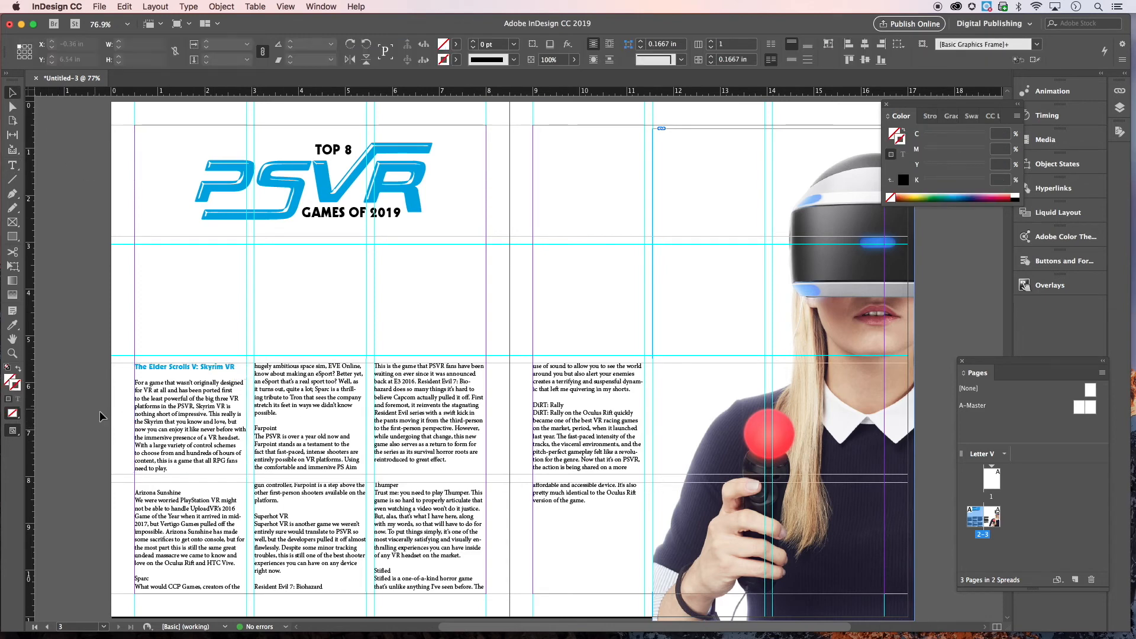
Remove the empty line above "Arizona Sunshine" and add a blank line below that heading
{"action": "left_click", "coordinate": [13, 165]}
{"action": "left_click", "coordinate": [182, 492]}
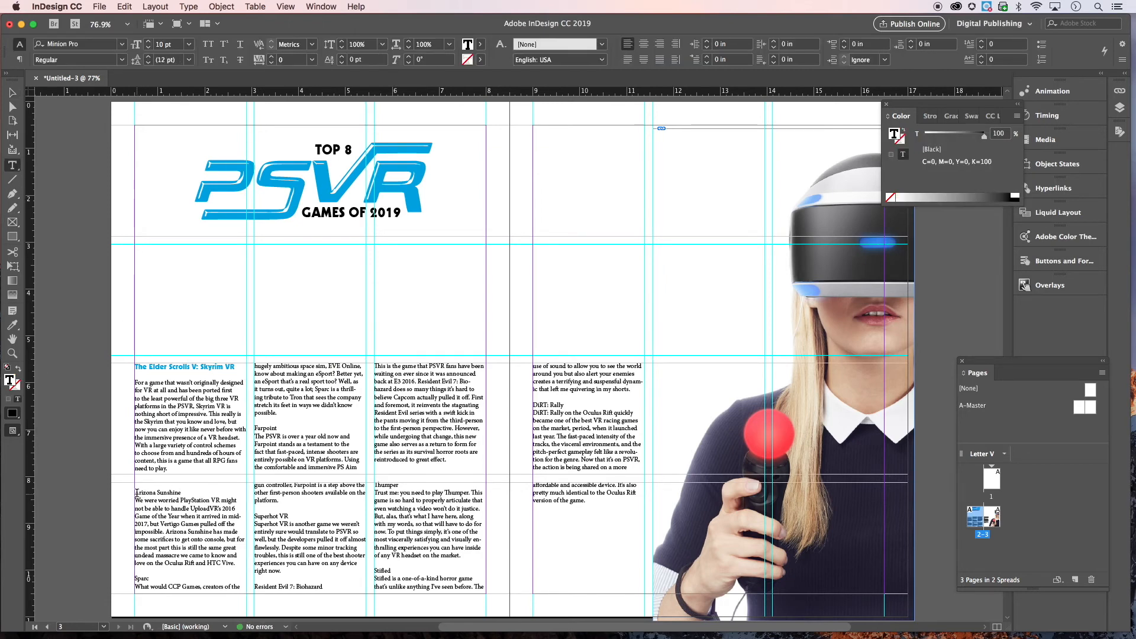
{"action": "key", "text": "BackSpace"}
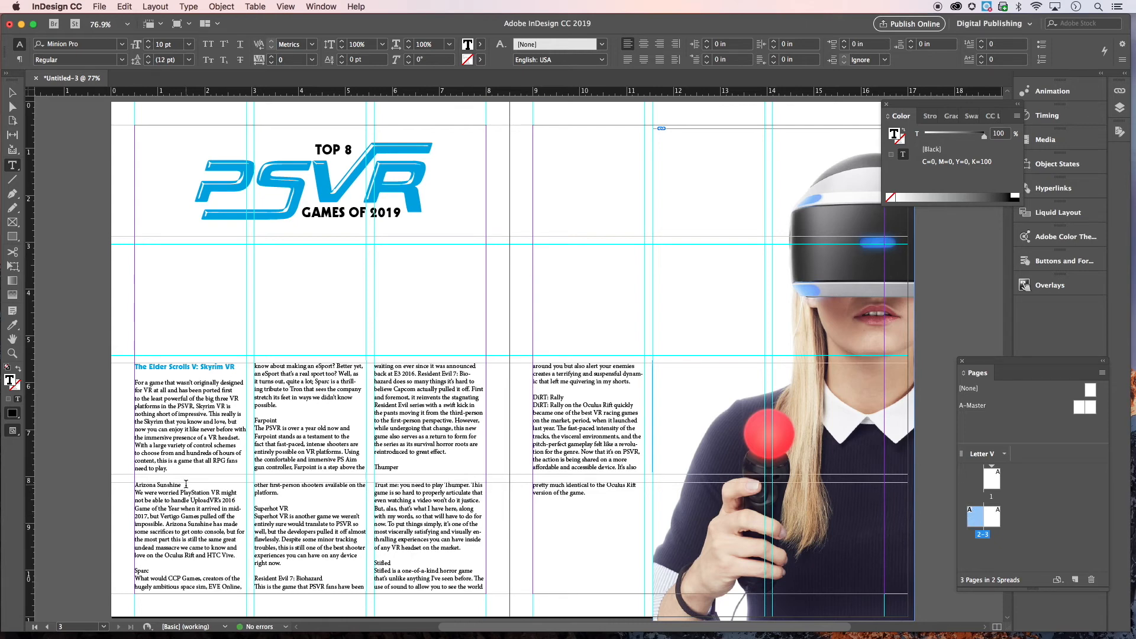
{"action": "key", "text": "Return"}
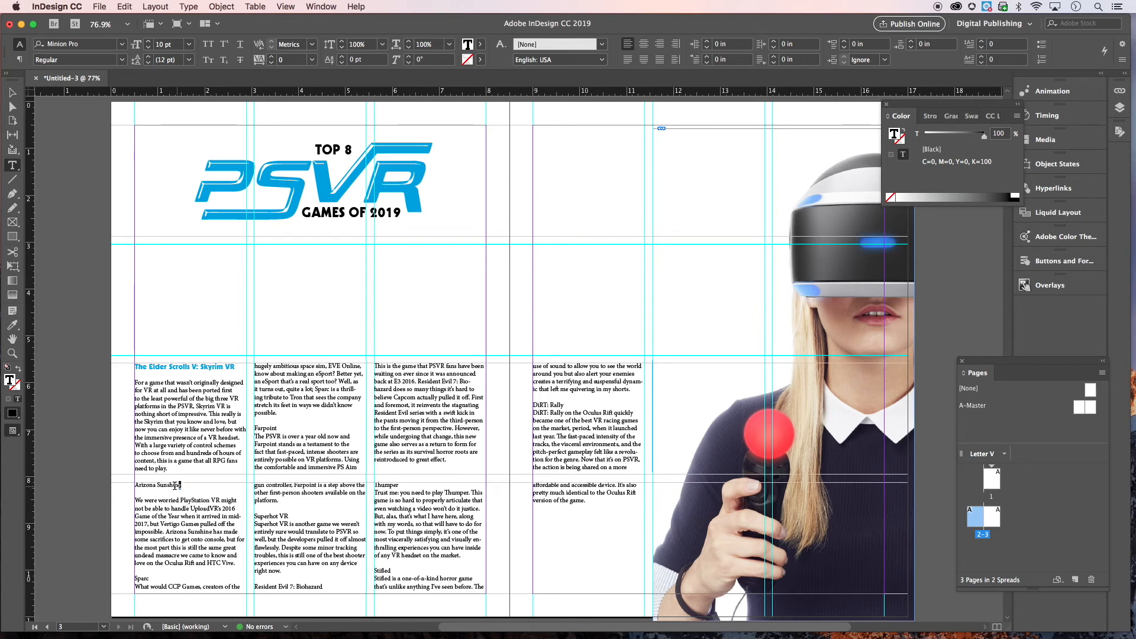
Copy the cyan Skyrim VR heading's text formatting onto the "Arizona Sunshine" heading with the Eyedropper
{"action": "left_click_drag", "start_coordinate": [182, 486], "coordinate": [134, 486]}
{"action": "left_click", "coordinate": [12, 325]}
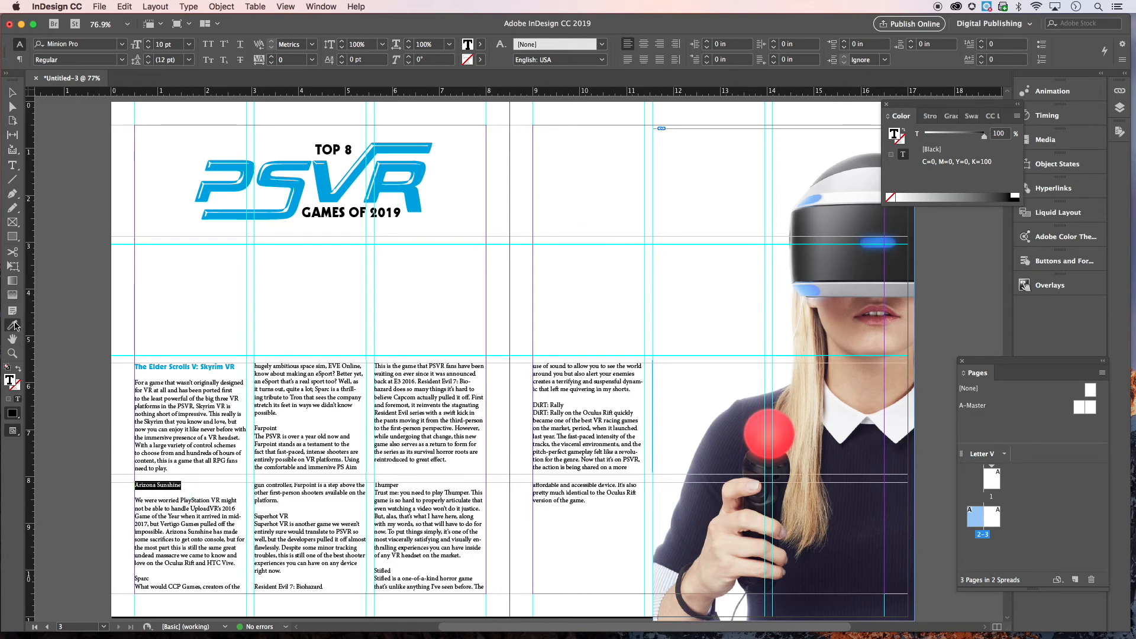
{"action": "left_click", "coordinate": [210, 365]}
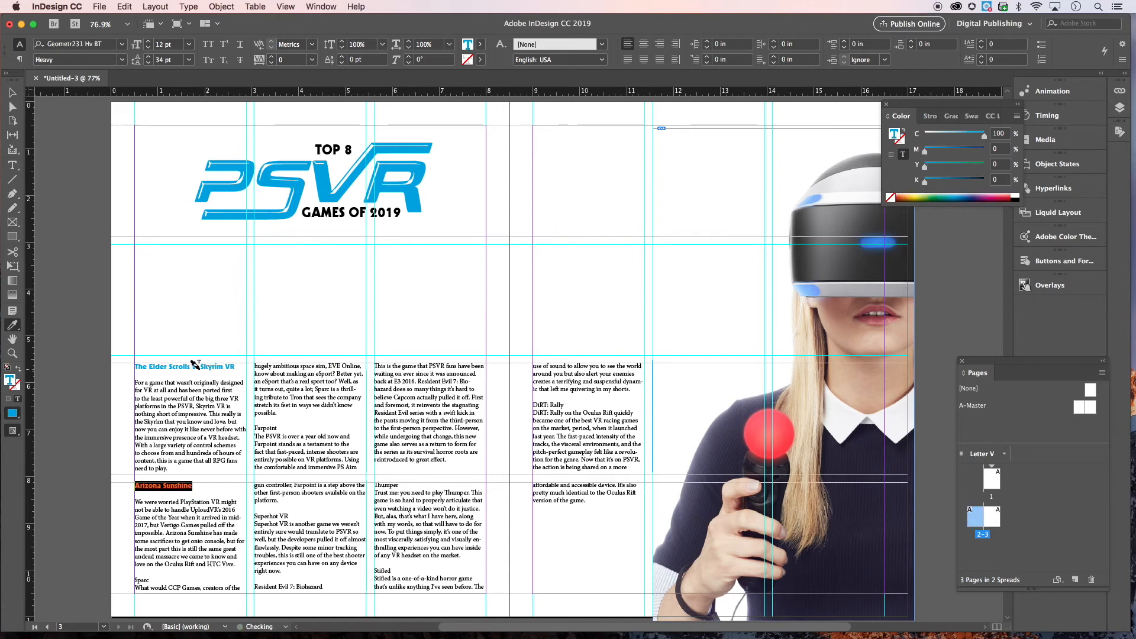
{"action": "left_click", "coordinate": [12, 93]}
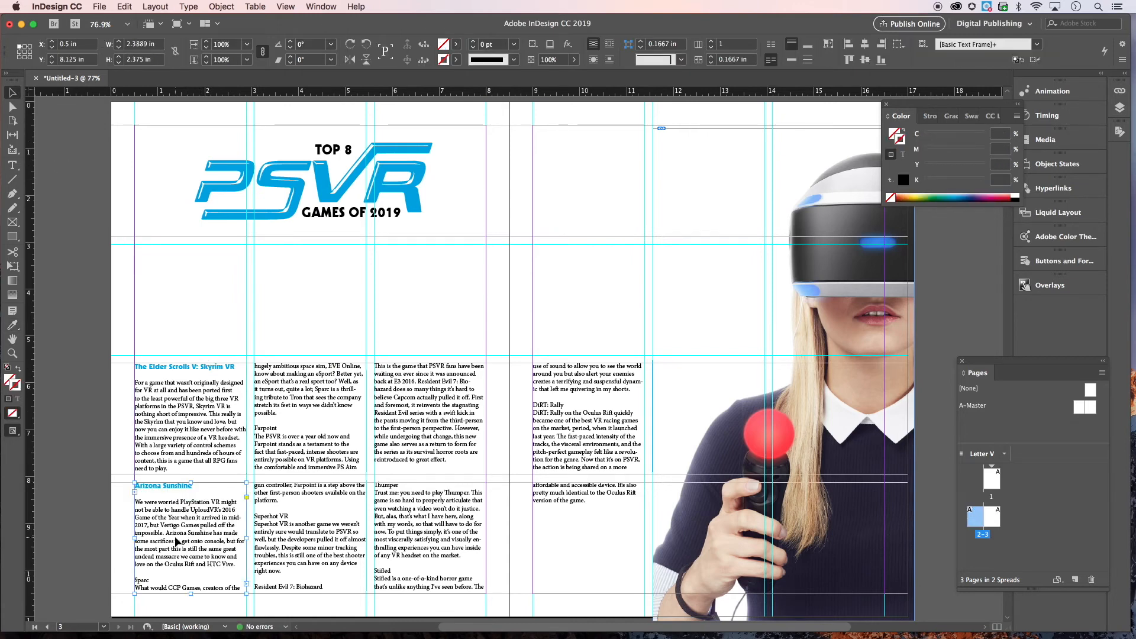
Push the "Sparc" heading to the start of page 2's second column with line breaks, leaving a blank line below it
{"action": "double_click", "coordinate": [150, 571]}
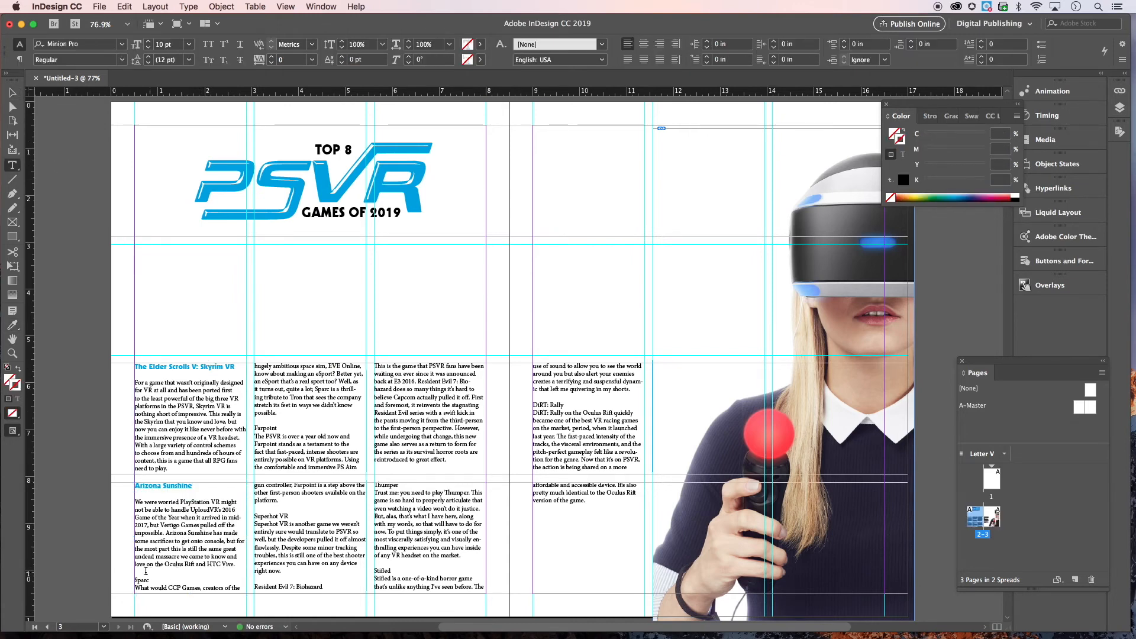
{"action": "key", "text": "Return"}
{"action": "key", "text": "Return"}
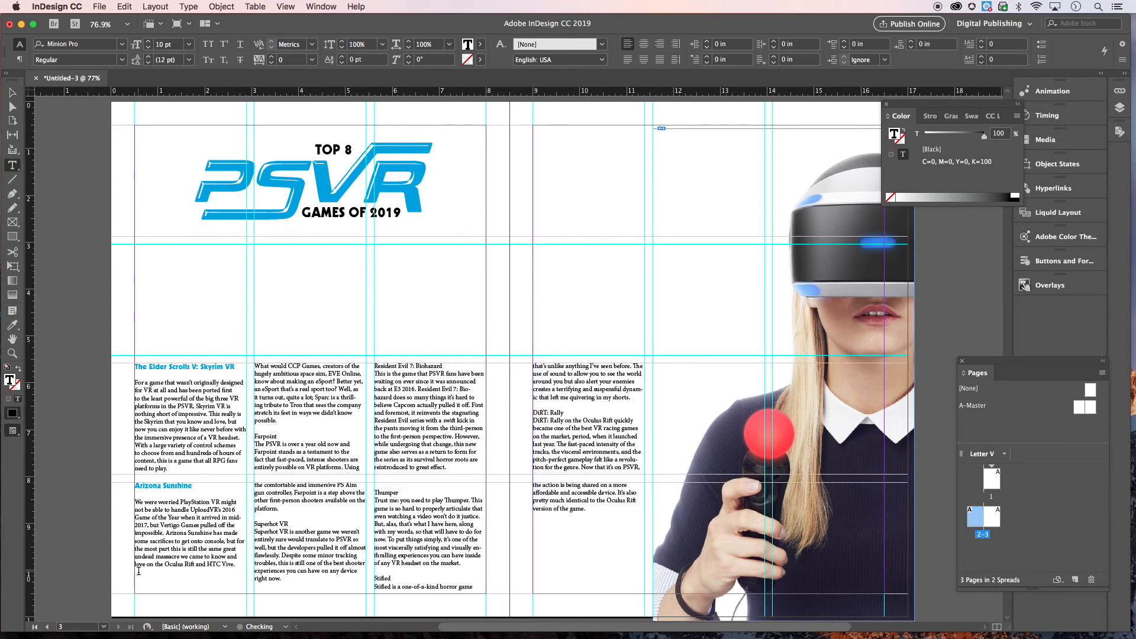
{"action": "key", "text": "Return"}
Select the "Sparc" heading and give it the Skyrim VR heading's formatting with the Eyedropper
{"action": "mouse_move", "coordinate": [273, 367]}
{"action": "left_mouse_down"}
{"action": "mouse_move", "coordinate": [236, 367]}
{"action": "mouse_move", "coordinate": [256, 367]}
{"action": "left_mouse_up"}
{"action": "left_click", "coordinate": [276, 373]}
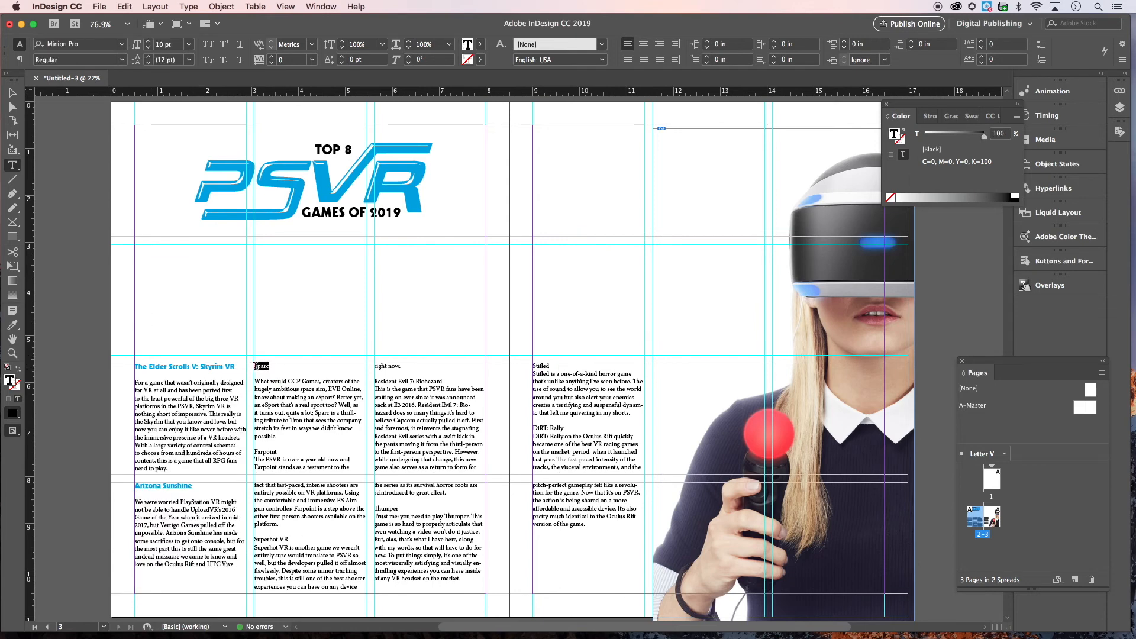
{"action": "left_click", "coordinate": [12, 325]}
{"action": "left_click", "coordinate": [214, 363]}
{"action": "left_click", "coordinate": [12, 92]}
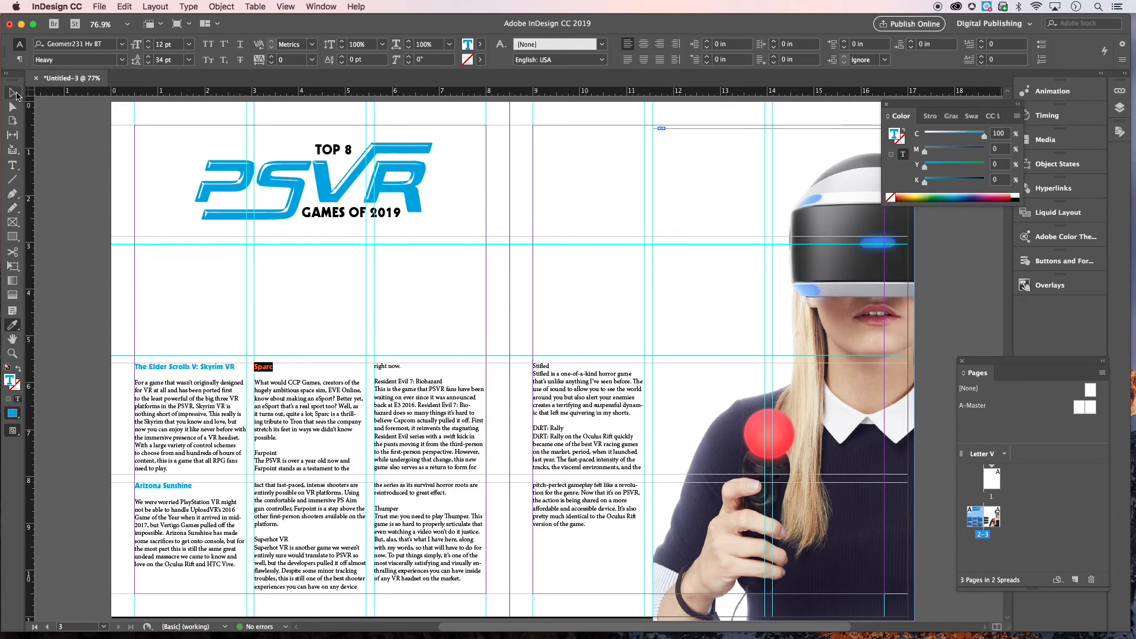
Push the "Farpoint" heading into the second column's lower frame with line breaks and add a blank line below it
{"action": "left_click", "coordinate": [12, 165]}
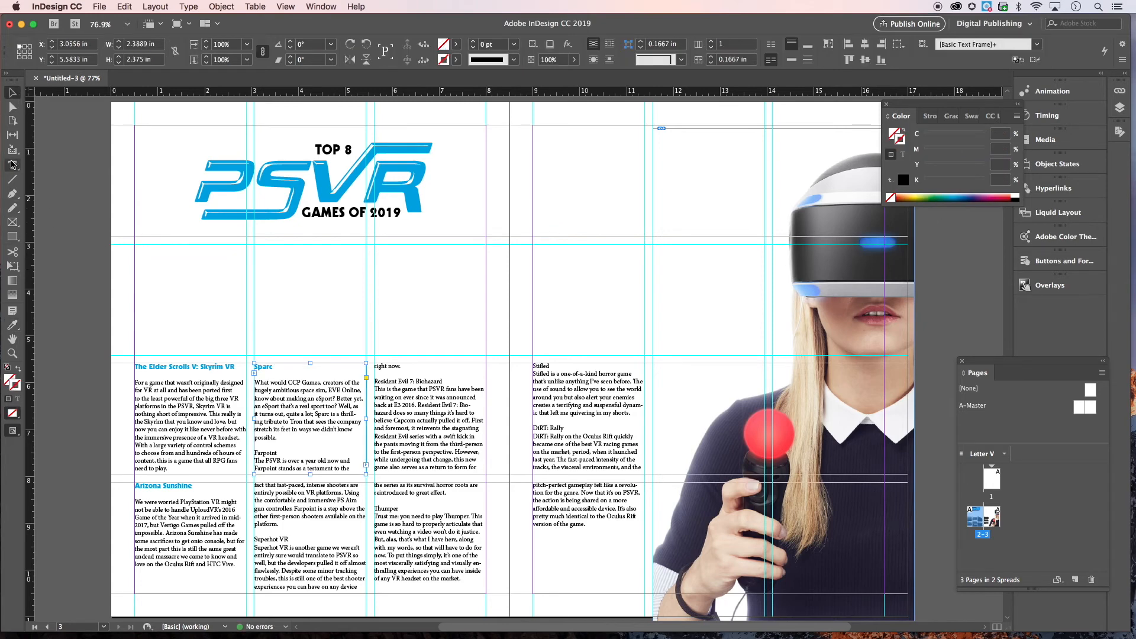
{"action": "left_click", "coordinate": [281, 446]}
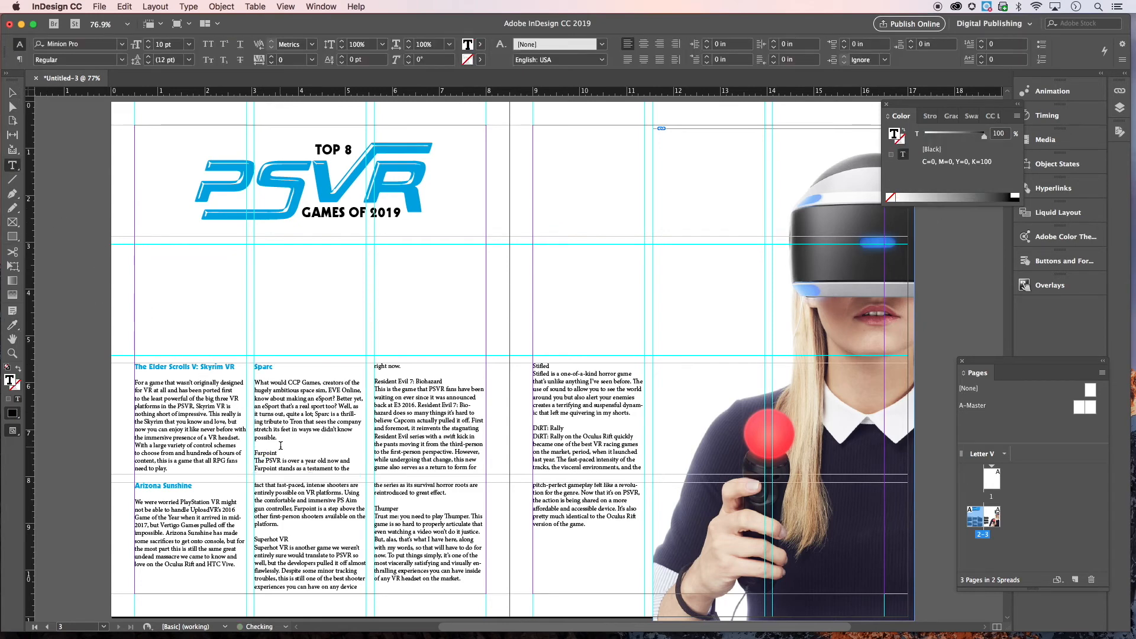
{"action": "key", "text": "Return"}
{"action": "key", "text": "Return"}
{"action": "key", "text": "Return"}
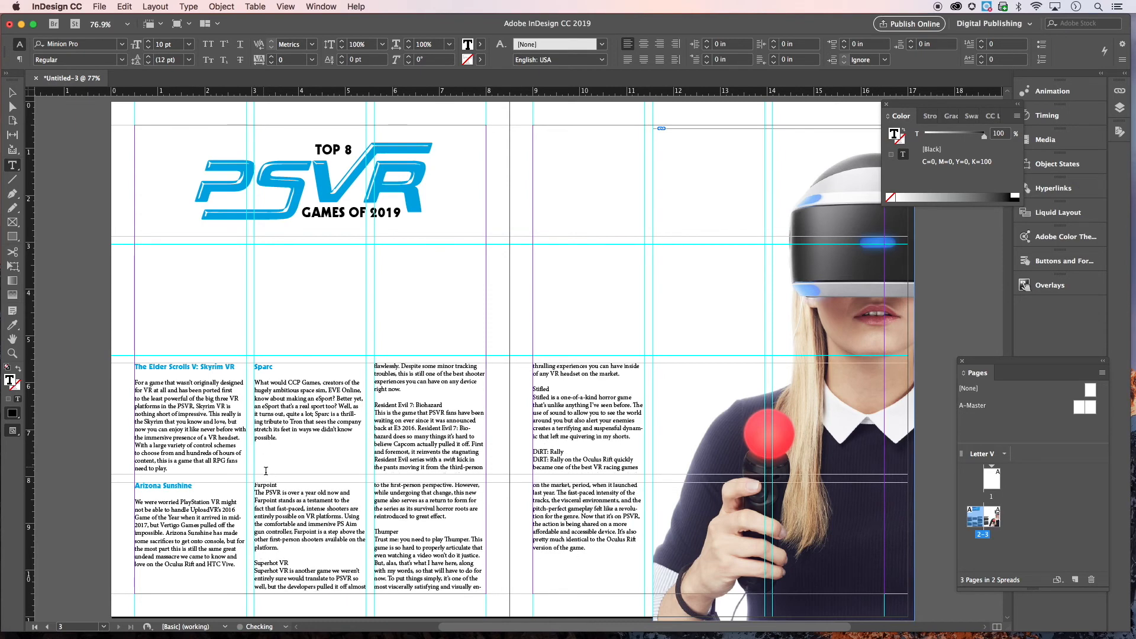
{"action": "left_click", "coordinate": [282, 486]}
{"action": "key", "text": "Return"}
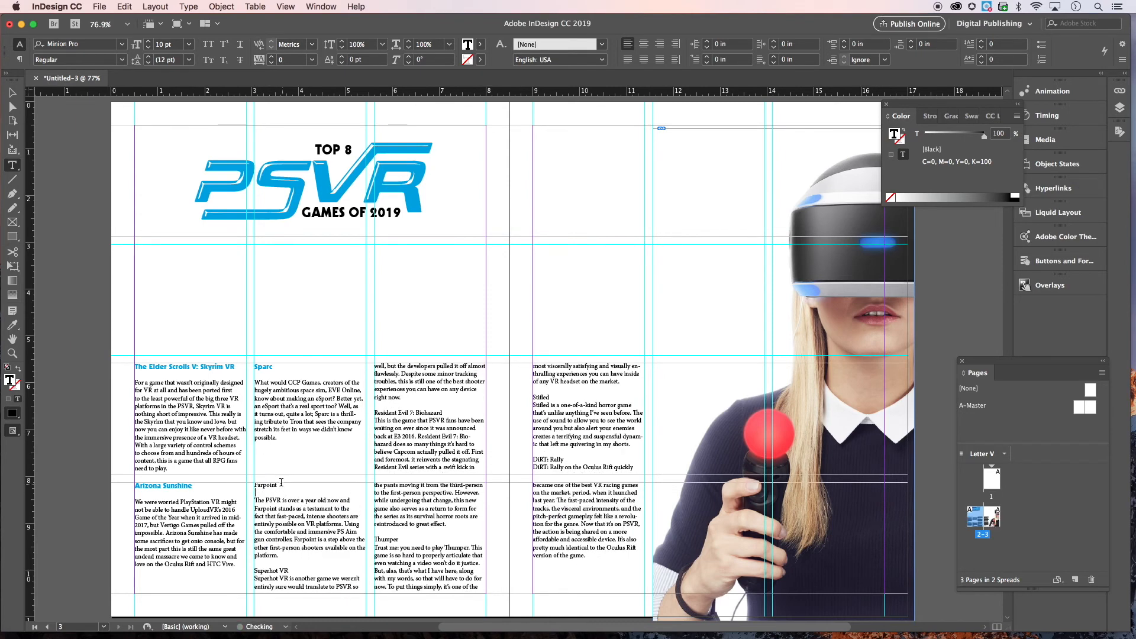
Select the "Farpoint" heading and apply the Skyrim VR heading's formatting to it with the Eyedropper
{"action": "left_click_drag", "start_coordinate": [278, 485], "coordinate": [252, 486]}
{"action": "left_click", "coordinate": [300, 490]}
{"action": "key", "text": "BackSpace"}
{"action": "key", "text": "super+z"}
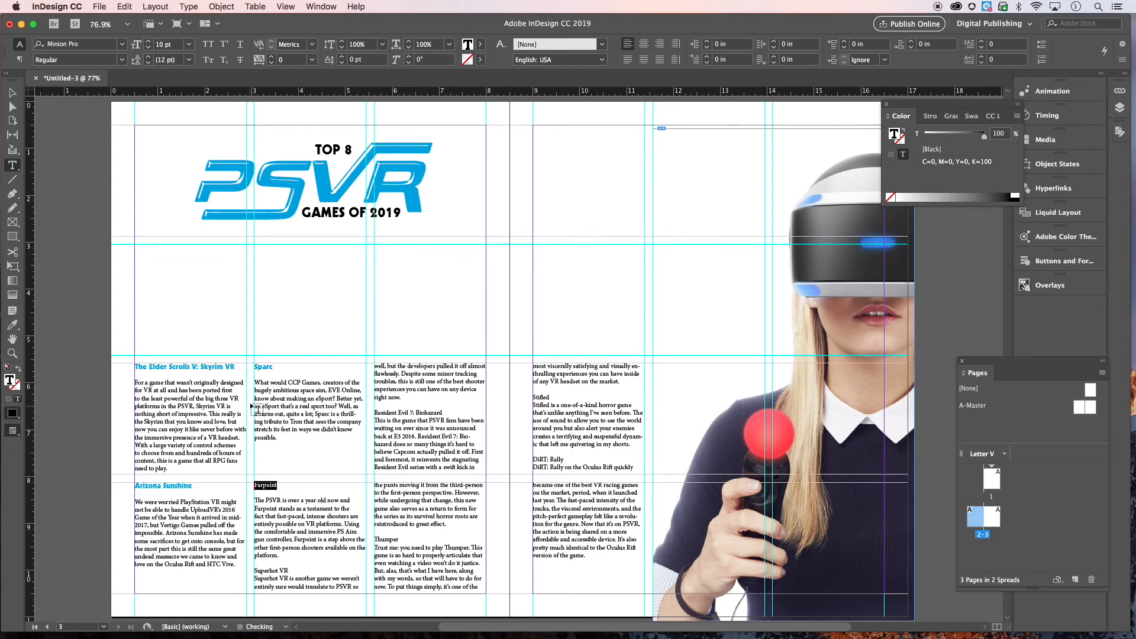
{"action": "left_click", "coordinate": [13, 324]}
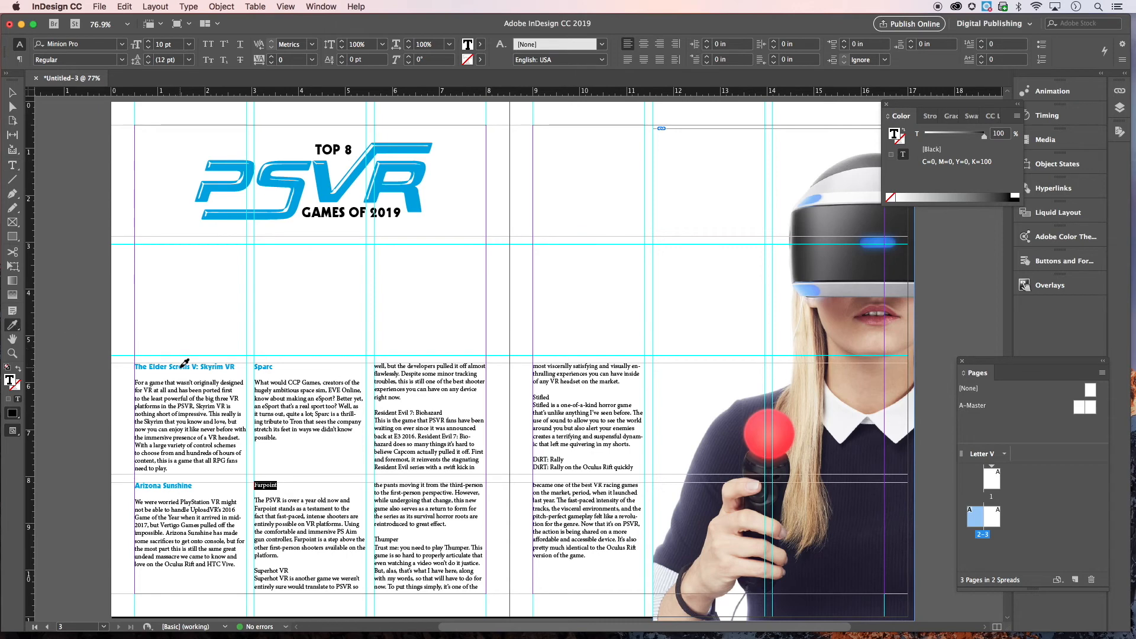
{"action": "left_click", "coordinate": [179, 366]}
Push "Superhot VR" to the start of page 2's third column with line breaks and add a blank line below the heading
{"action": "left_click", "coordinate": [18, 170]}
{"action": "left_click", "coordinate": [290, 562]}
{"action": "key", "text": "Return"}
{"action": "key", "text": "Return"}
{"action": "key", "text": "KP_Enter"}
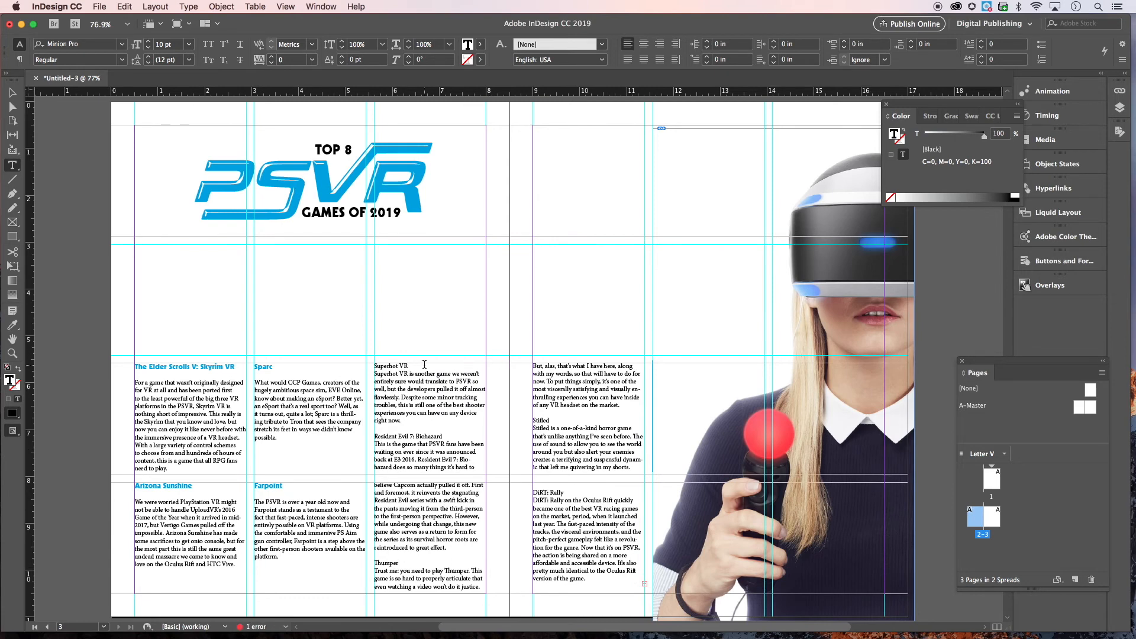
{"action": "left_click", "coordinate": [425, 364]}
{"action": "key", "text": "Return"}
Push "Resident Evil 7: Biohazard" into the third column's lower frame with line breaks and add a blank line below it
{"action": "left_click", "coordinate": [395, 435]}
{"action": "key", "text": "Return"}
{"action": "key", "text": "Return"}
{"action": "key", "text": "Return"}
{"action": "key", "text": "Return"}
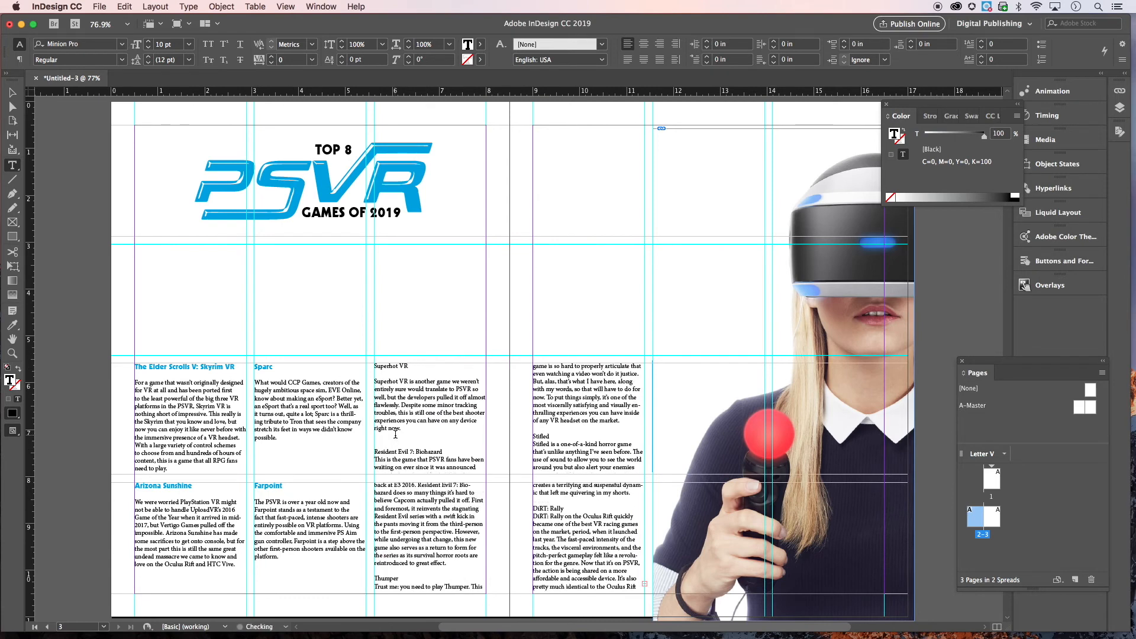
{"action": "left_click", "coordinate": [448, 483]}
{"action": "key", "text": "Return"}
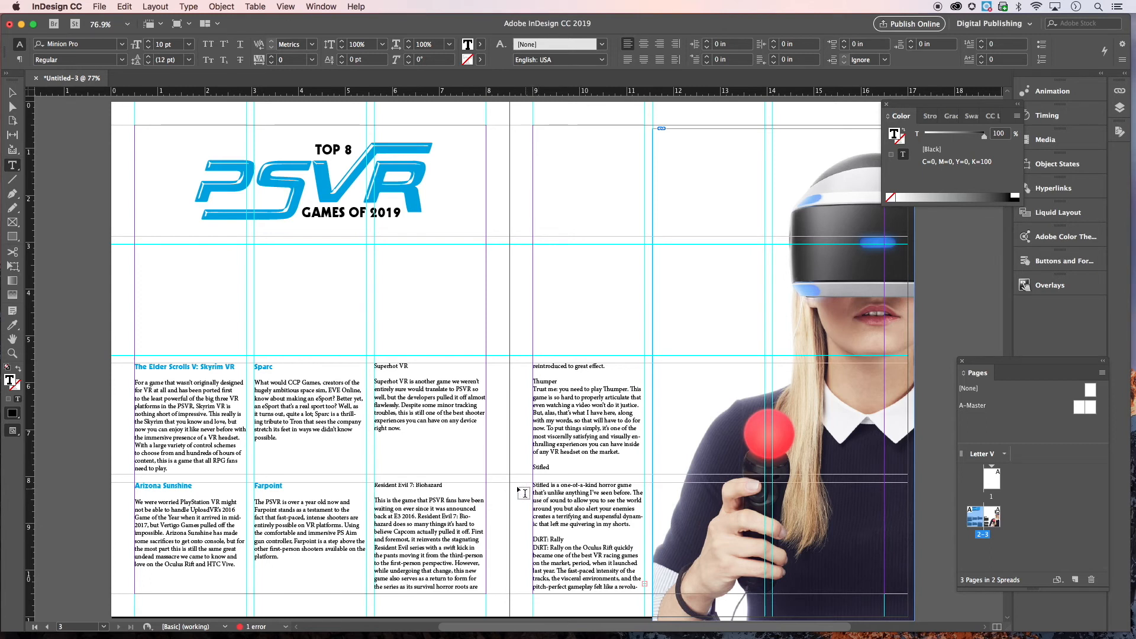
Copy the "Sparc" heading's text formatting onto the "Superhot VR" heading with the Eyedropper
{"action": "left_click_drag", "start_coordinate": [409, 365], "coordinate": [373, 366]}
{"action": "left_click", "coordinate": [15, 326]}
{"action": "left_click", "coordinate": [266, 367]}
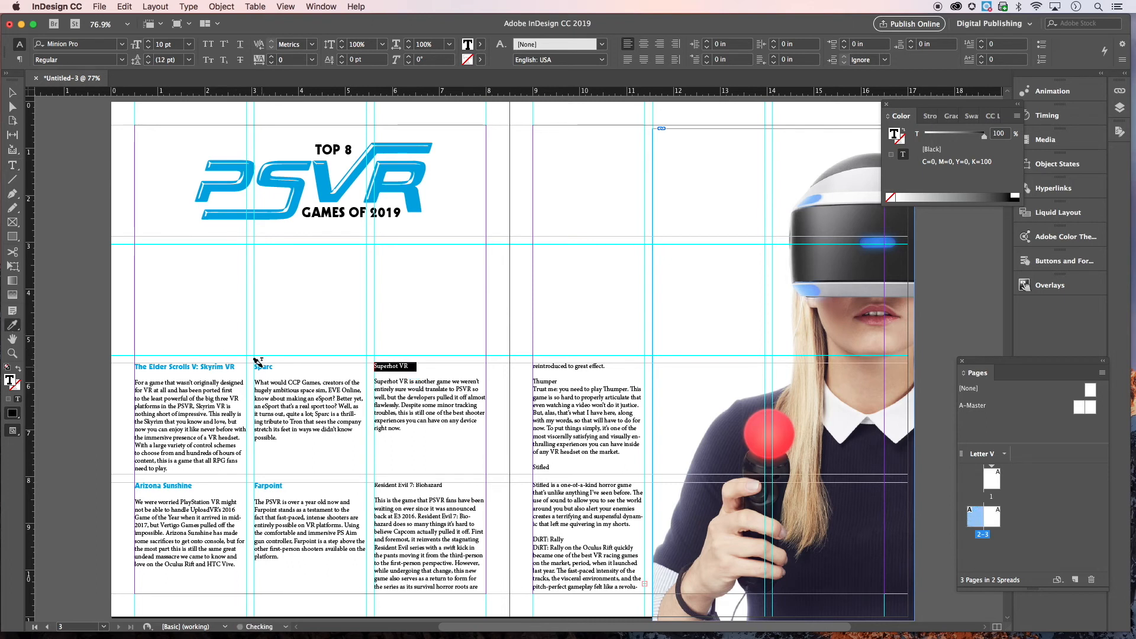
Select only the "Resident Evil 7: Biohazard" heading and copy the "Farpoint" heading's formatting onto it with the Eyedropper
{"action": "left_click", "coordinate": [13, 166]}
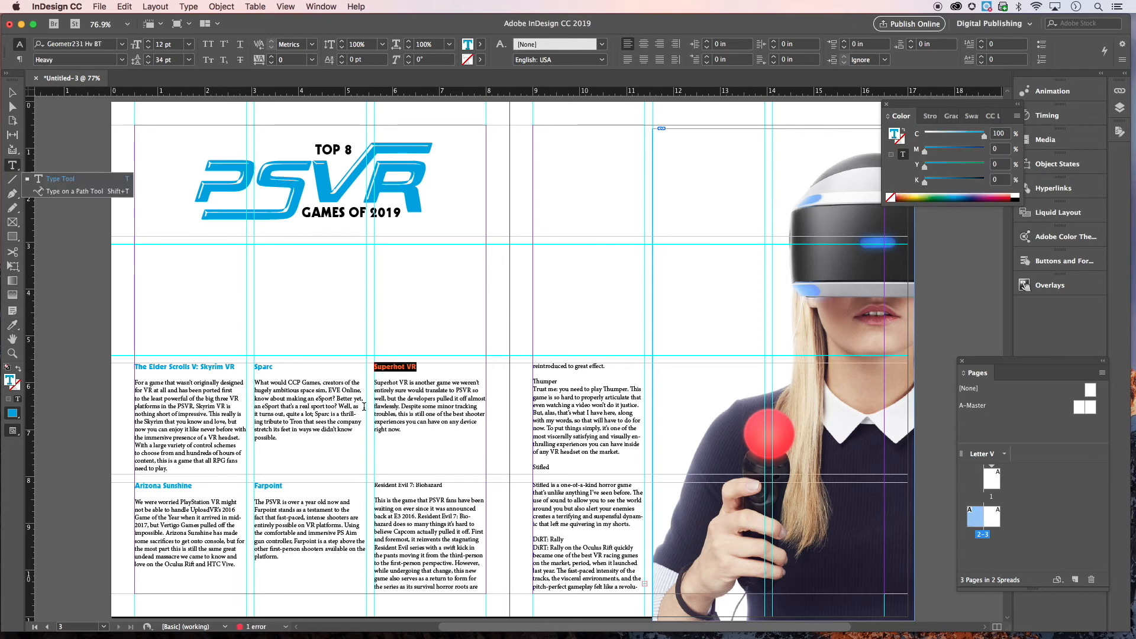
{"action": "triple_click", "coordinate": [435, 487]}
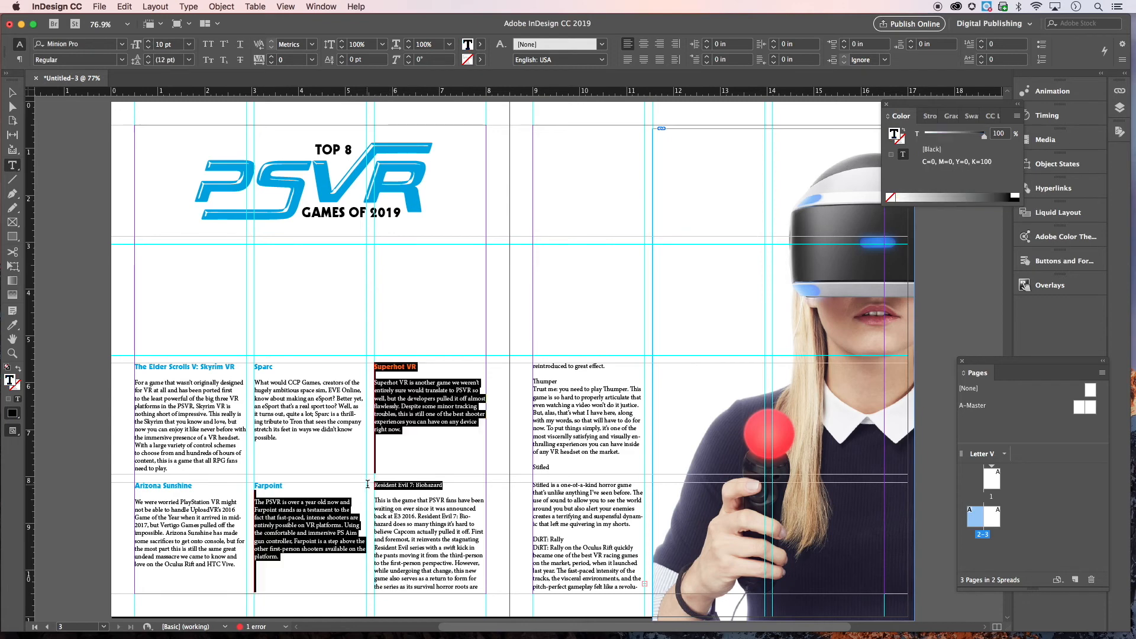
{"action": "left_click", "coordinate": [462, 485]}
{"action": "double_click", "coordinate": [460, 485]}
{"action": "left_click", "coordinate": [460, 485]}
{"action": "left_click_drag", "start_coordinate": [459, 485], "coordinate": [372, 486]}
{"action": "left_click", "coordinate": [12, 325]}
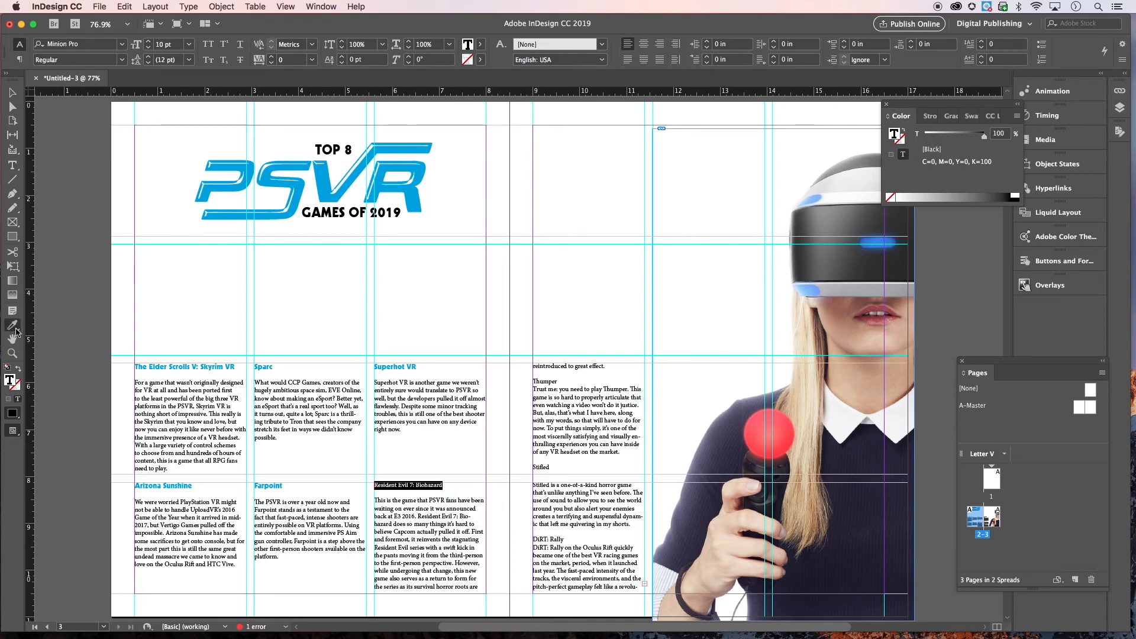
{"action": "left_click", "coordinate": [277, 485]}
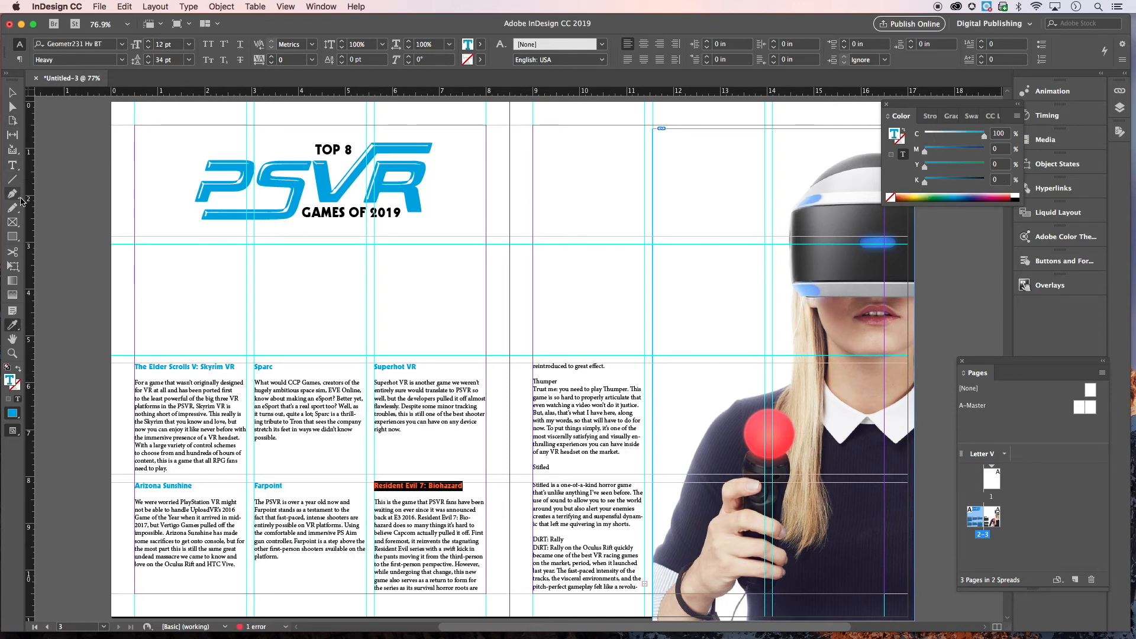
Set the leading of the whole Resident Evil 7 body paragraph to 11 pt so it fits its frame, and deselect it
{"action": "left_click", "coordinate": [13, 165]}
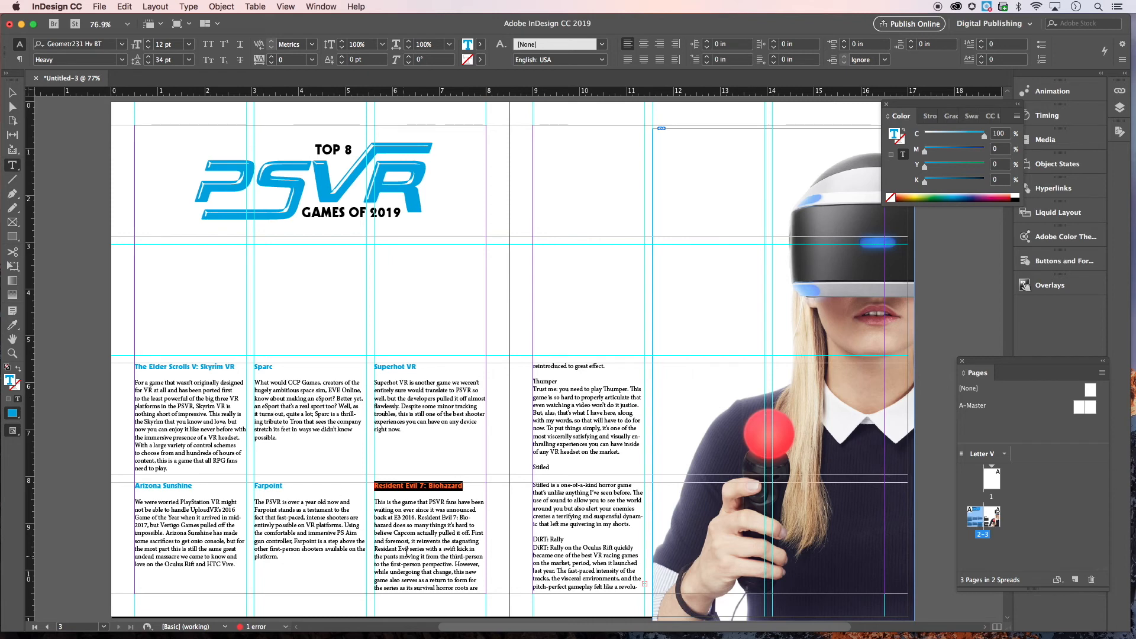
{"action": "left_click", "coordinate": [382, 503]}
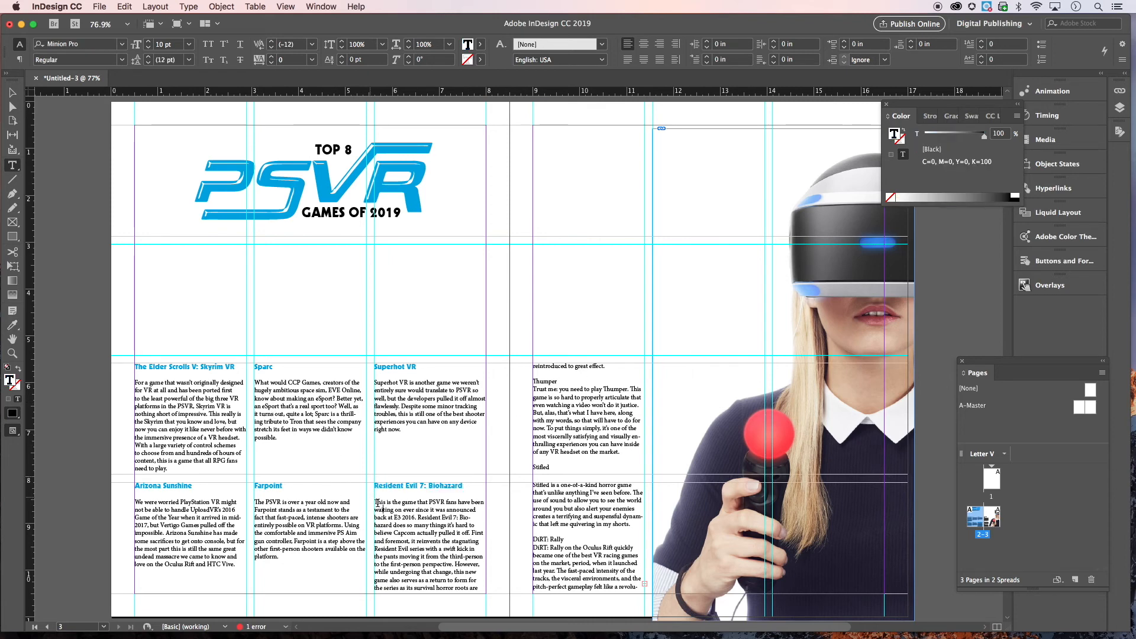
{"action": "left_click_drag", "start_coordinate": [375, 501], "coordinate": [605, 367]}
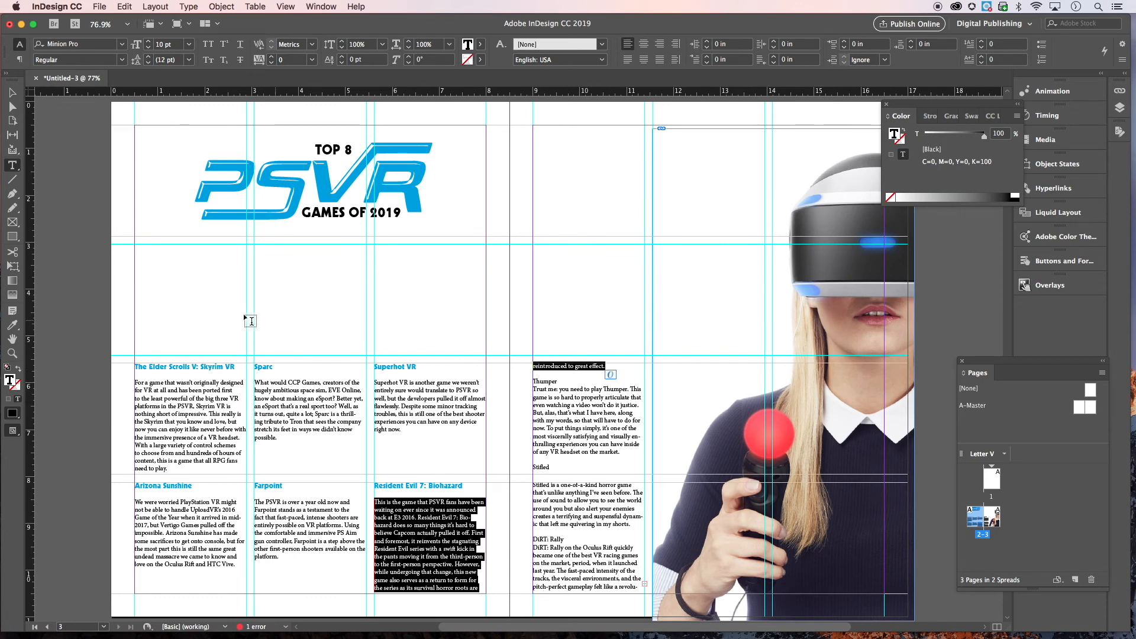
{"action": "left_click", "coordinate": [148, 63]}
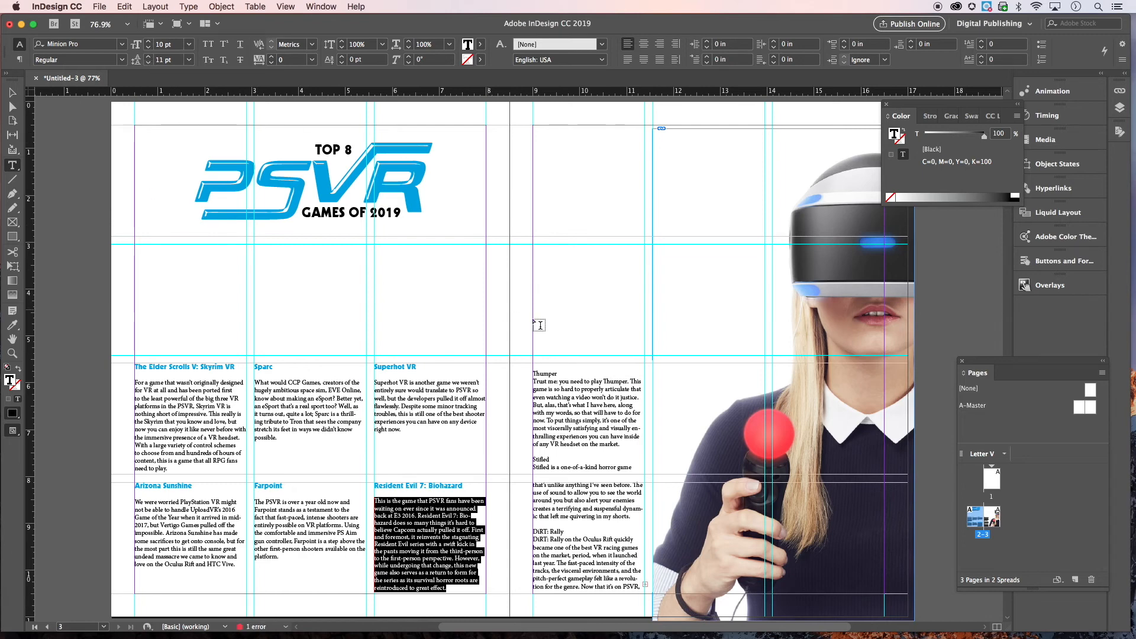
{"action": "left_click", "coordinate": [549, 385]}
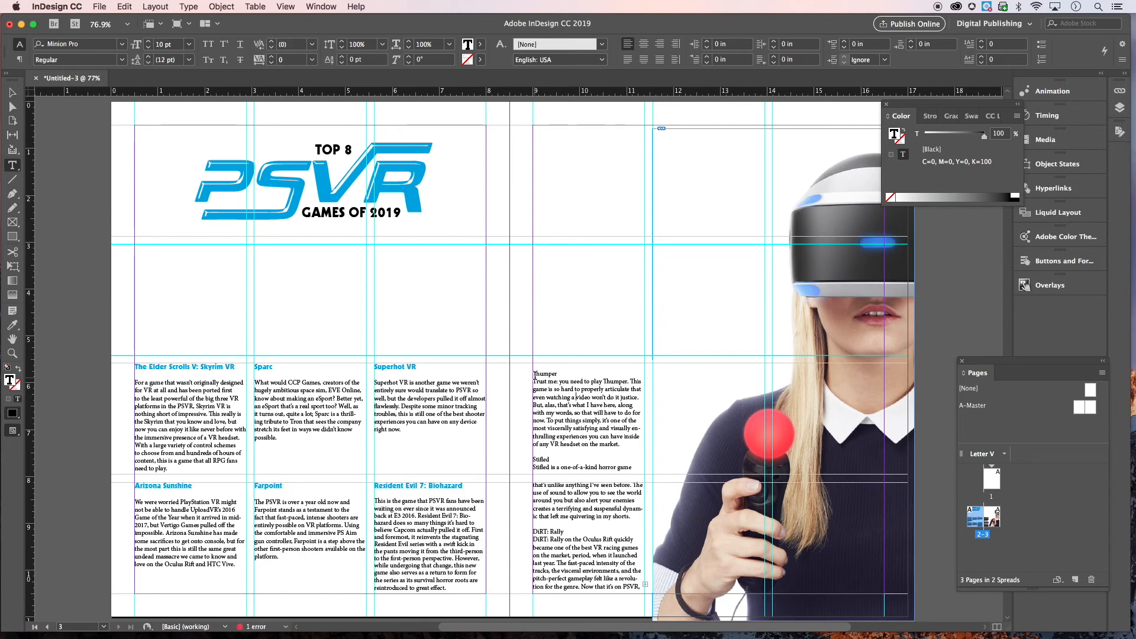
Remove the blank line above "Thumper" and push "Stifled" into the fourth column's lower frame with line breaks
{"action": "left_click", "coordinate": [547, 371]}
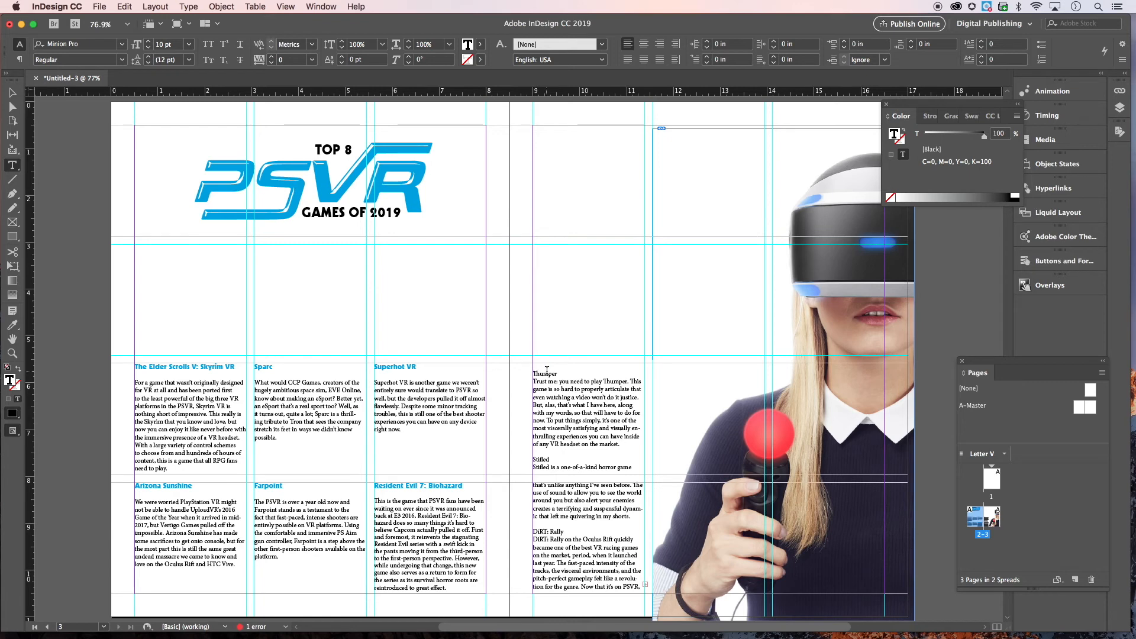
{"action": "key", "text": "BackSpace"}
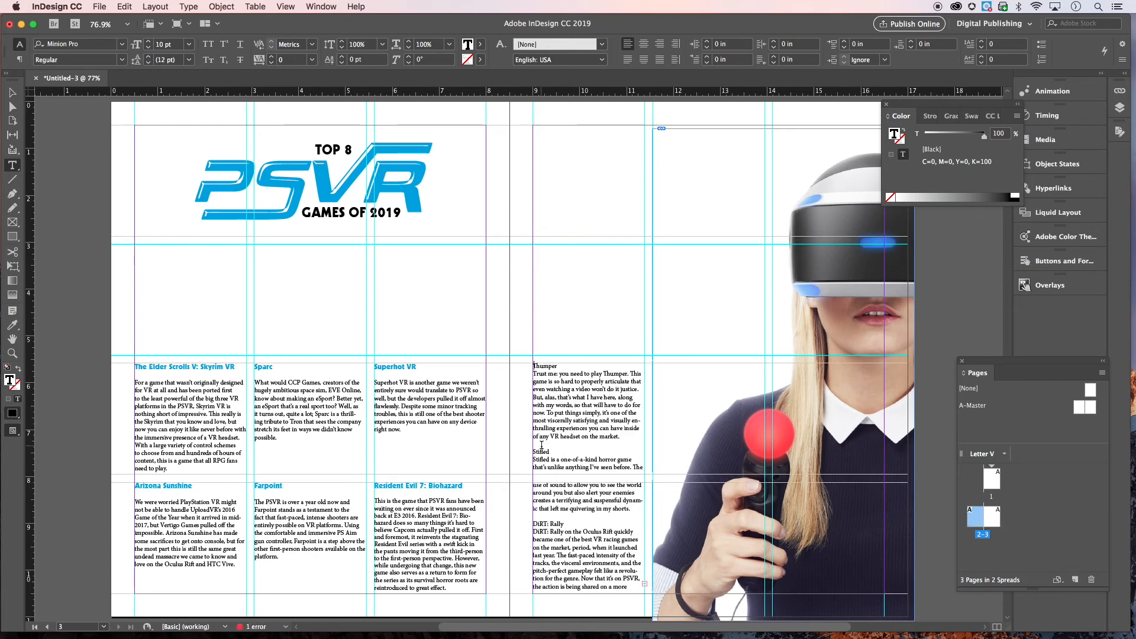
{"action": "left_click", "coordinate": [541, 445]}
{"action": "key", "text": "Return"}
{"action": "key", "text": "Return"}
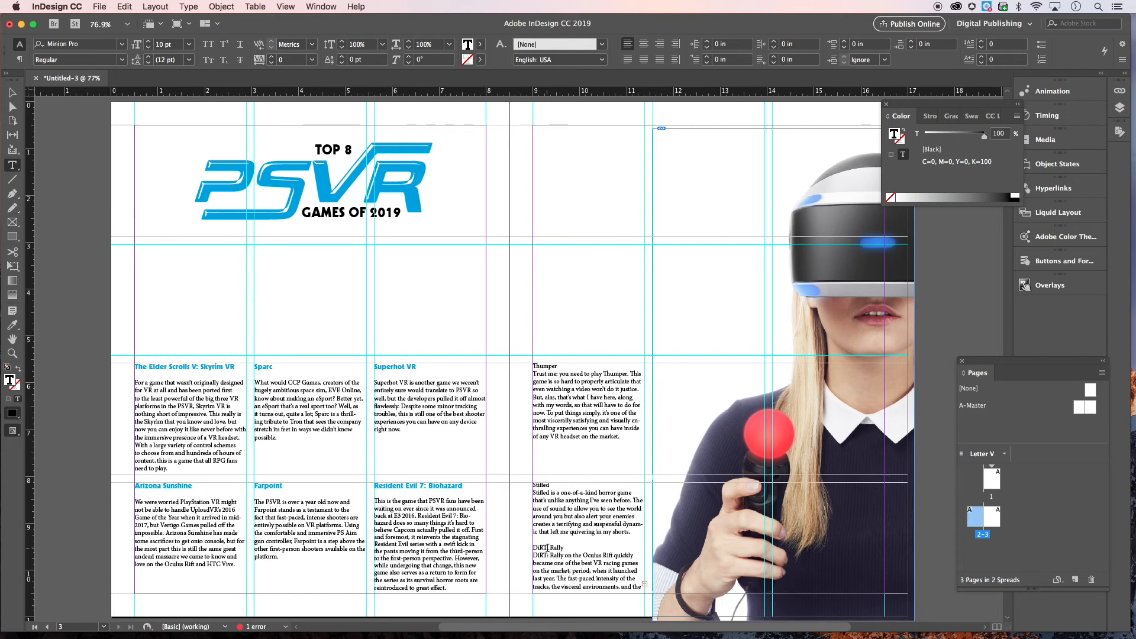
Delete the "DiRT: Rally" heading and all of its text following the Stifled paragraph
{"action": "left_click_drag", "start_coordinate": [535, 539], "coordinate": [564, 583]}
{"action": "key", "text": "BackSpace"}
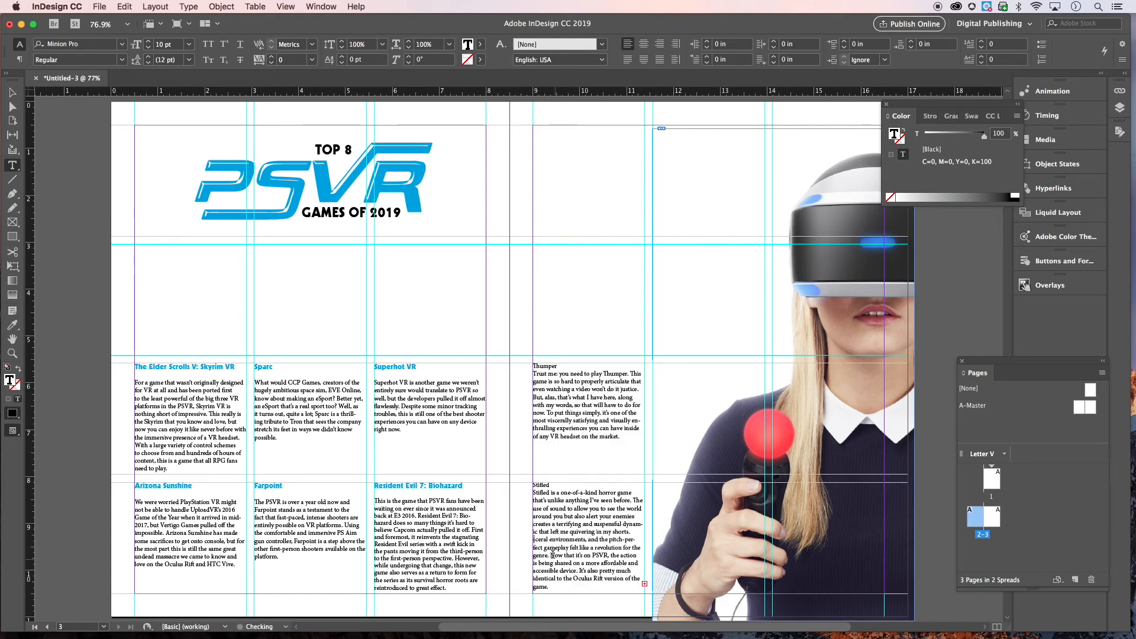
{"action": "left_click_drag", "start_coordinate": [570, 587], "coordinate": [519, 540]}
{"action": "key", "text": "BackSpace"}
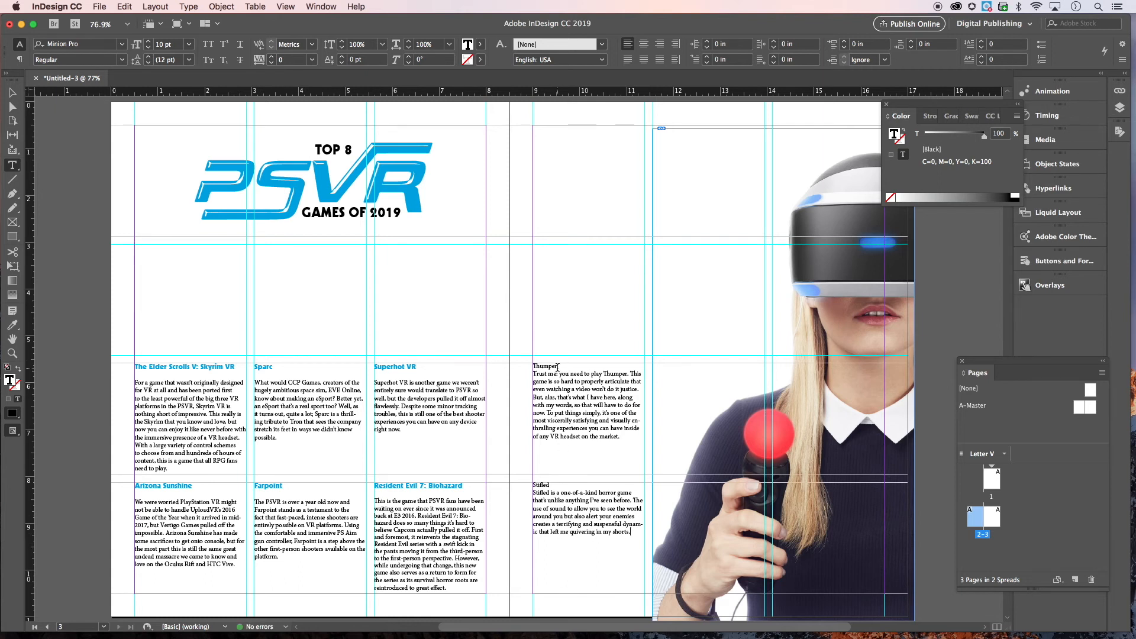
Copy the "Superhot VR" heading's formatting onto "Thumper" with the Eyedropper and add a blank line below it
{"action": "double_click", "coordinate": [535, 366]}
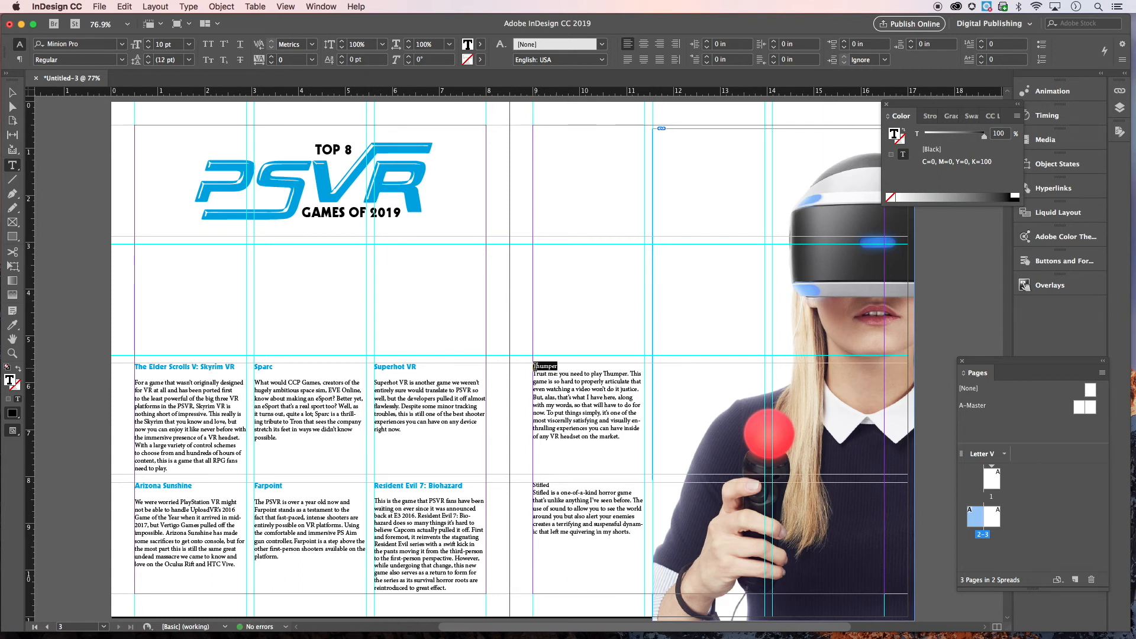
{"action": "left_click", "coordinate": [12, 325]}
{"action": "left_click", "coordinate": [389, 363]}
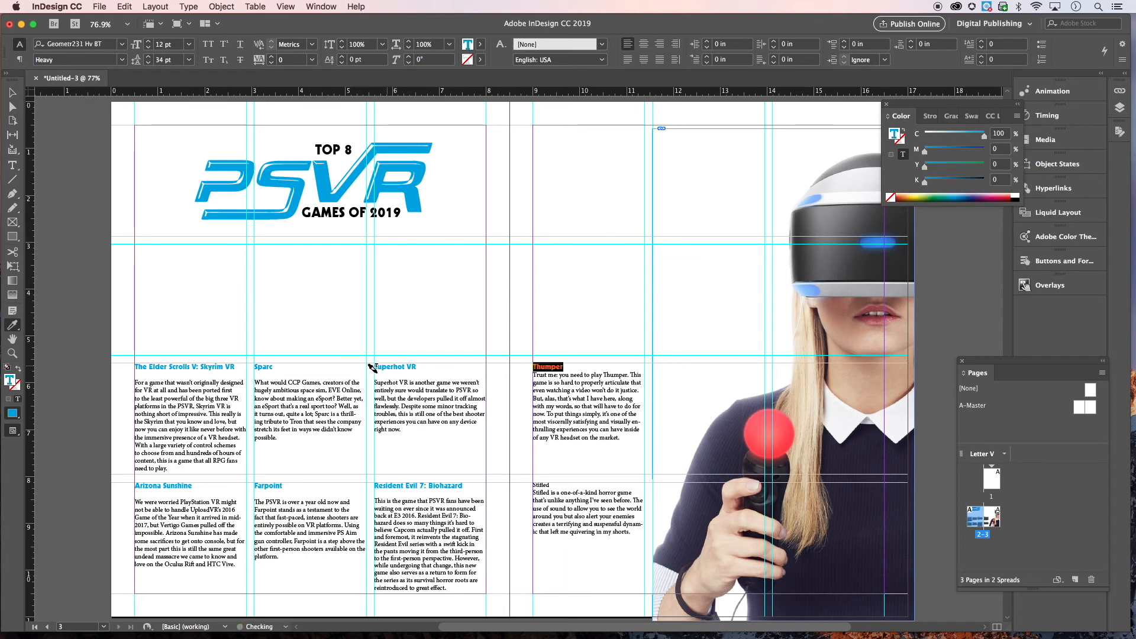
{"action": "left_click", "coordinate": [12, 166]}
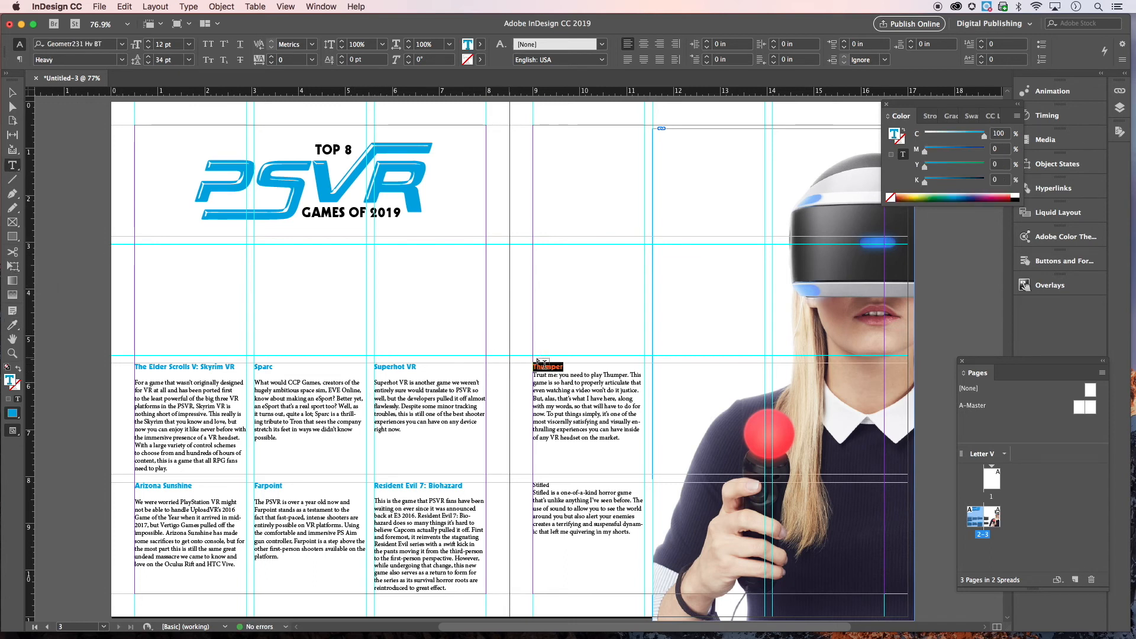
{"action": "left_click", "coordinate": [567, 364]}
{"action": "key", "text": "Return"}
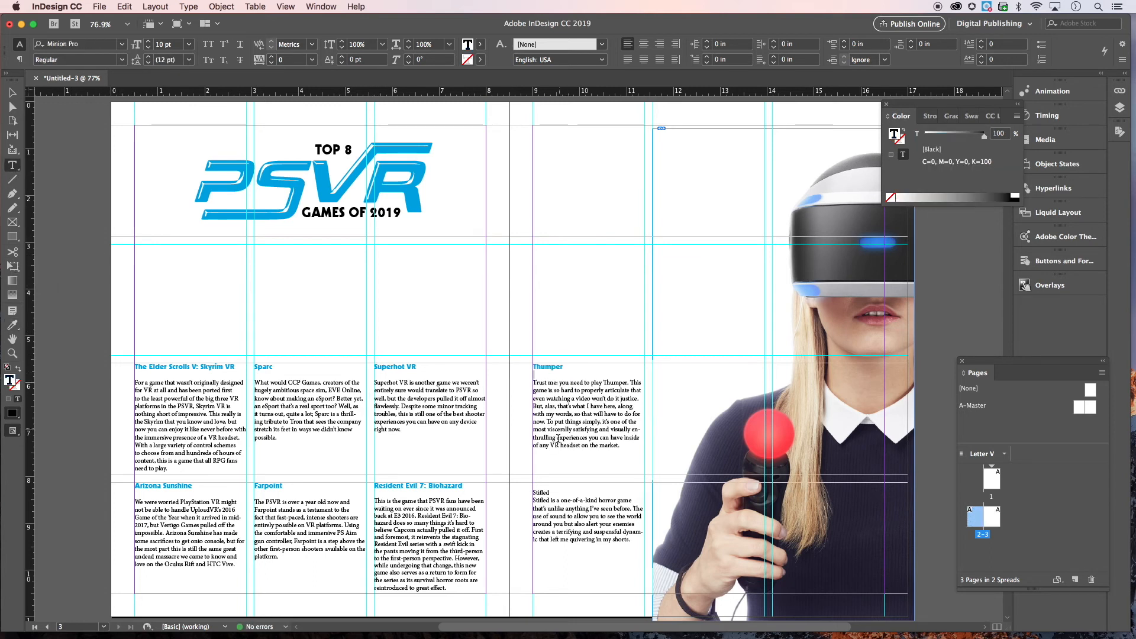
Remove the extra line above "Stifled" so it starts its frame, and add a blank line below the heading
{"action": "left_click", "coordinate": [534, 494]}
{"action": "key", "text": "BackSpace"}
{"action": "key", "text": "BackSpace"}
{"action": "left_click", "coordinate": [557, 487]}
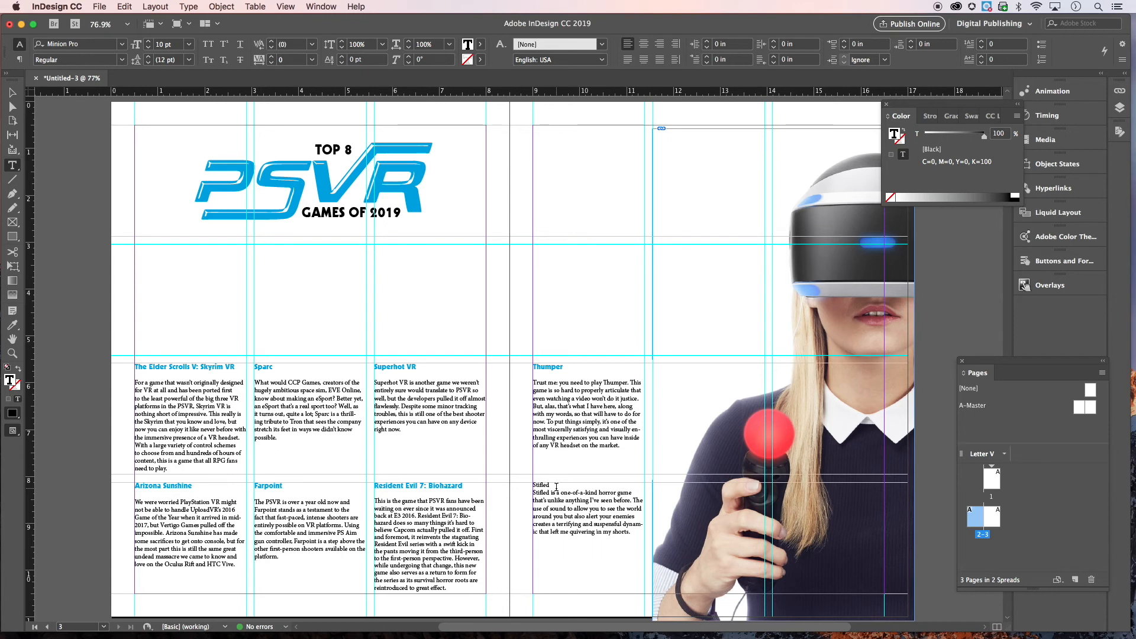
{"action": "key", "text": "Return"}
Copy the "Superhot VR" heading's formatting onto the "Stifled" heading with the Eyedropper and deselect it
{"action": "left_click_drag", "start_coordinate": [558, 484], "coordinate": [523, 492]}
{"action": "left_click", "coordinate": [15, 326]}
{"action": "left_click", "coordinate": [408, 368]}
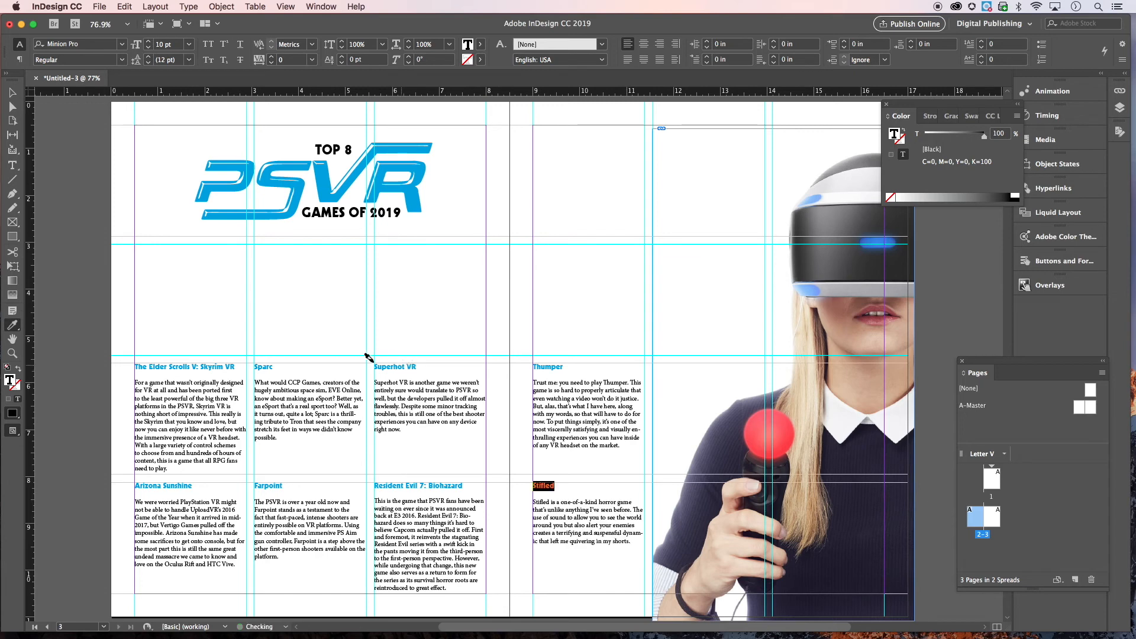
{"action": "left_click", "coordinate": [12, 93]}
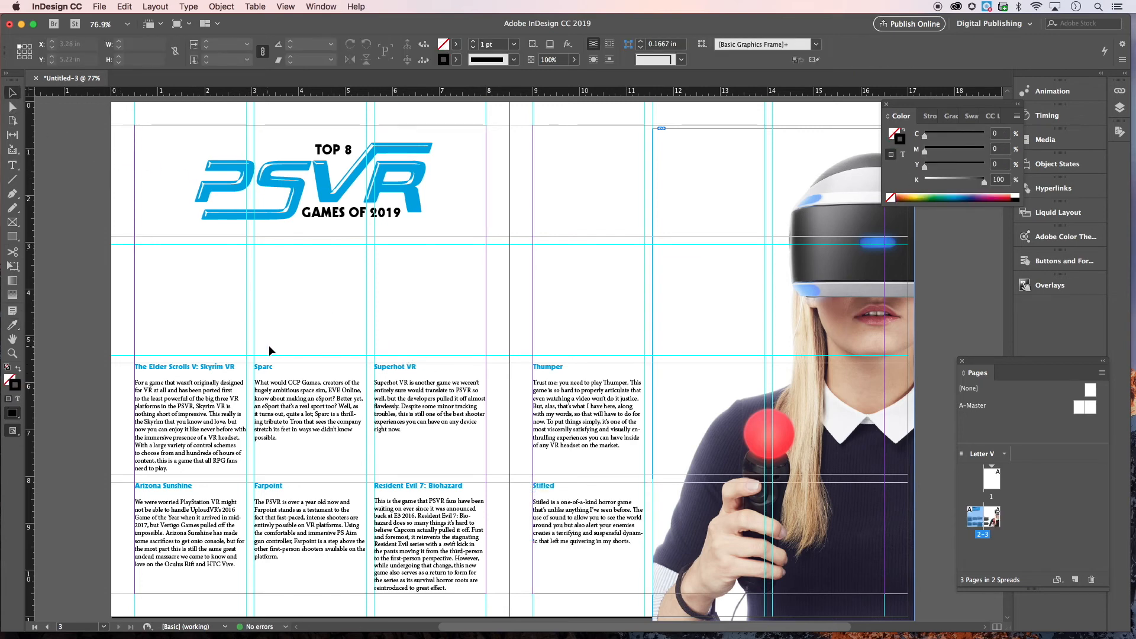
Preview the spread without guides and frame edges, and return to the normal view
{"action": "key", "text": "w"}
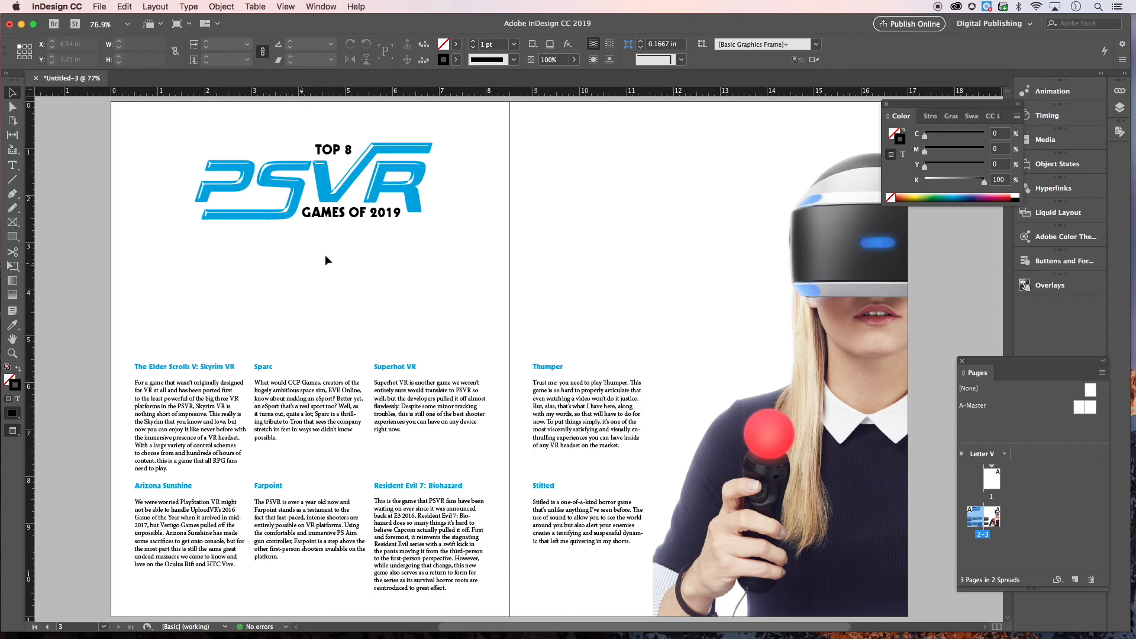
{"action": "key", "text": "w"}
{"action": "key", "text": "w"}
{"action": "key", "text": "w"}
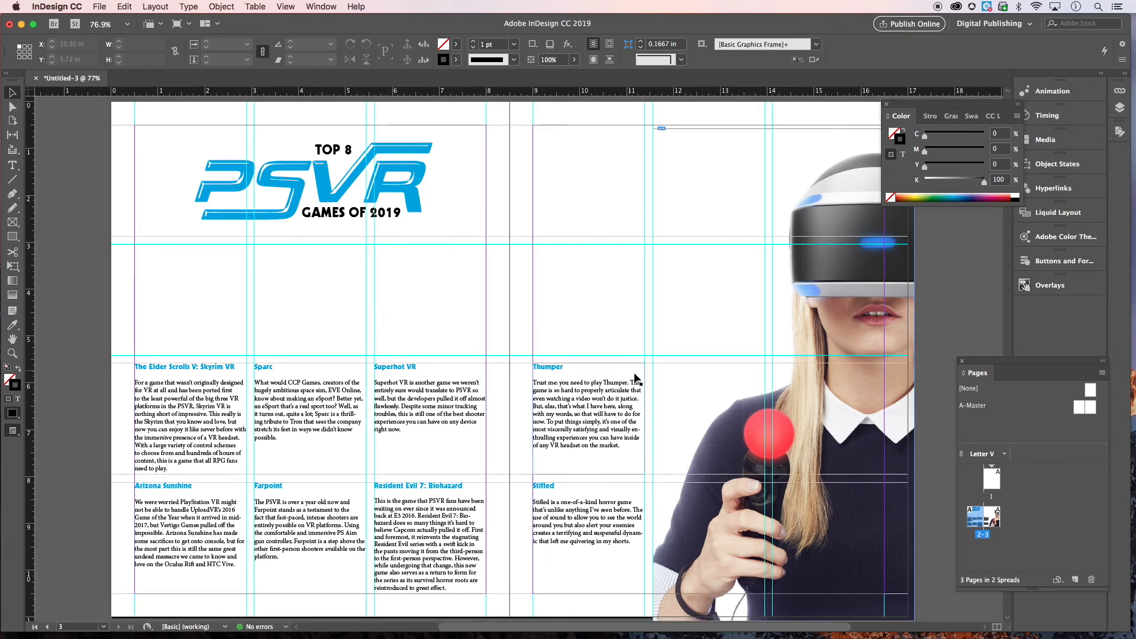
Enlarge the VR headset woman image proportionally with its frame to about 5.89 by 11.08 in, reaching the page's top edge
{"action": "left_click", "coordinate": [679, 403]}
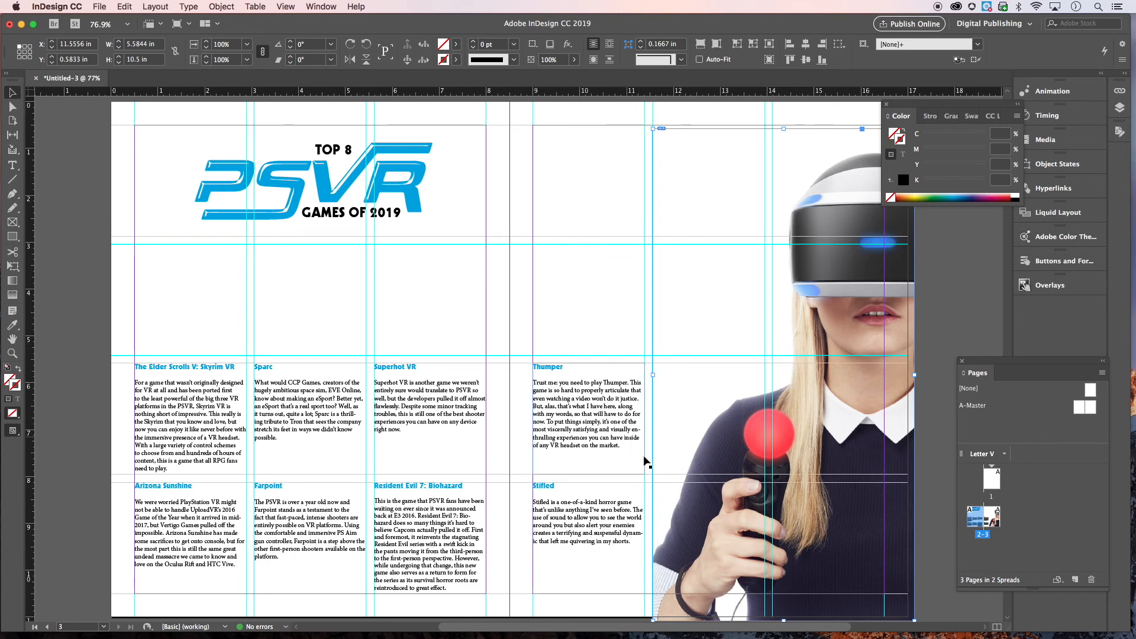
{"action": "left_click", "coordinate": [11, 355]}
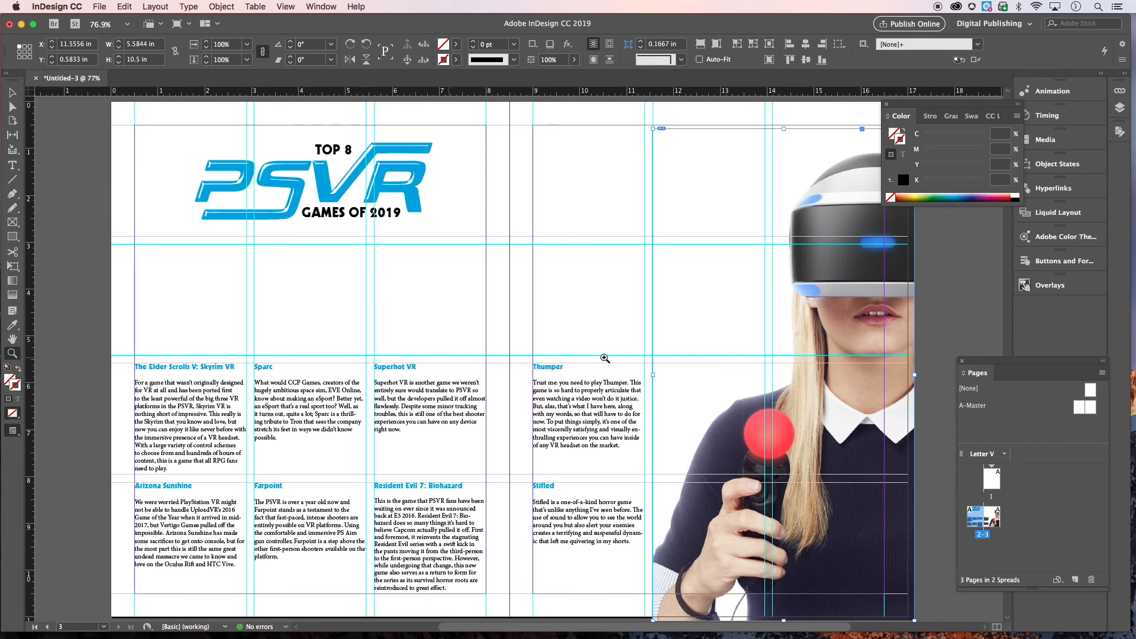
{"action": "left_click", "coordinate": [732, 353], "text": "alt"}
{"action": "scroll", "coordinate": [576, 356], "scroll_direction": "left", "scroll_amount": 3}
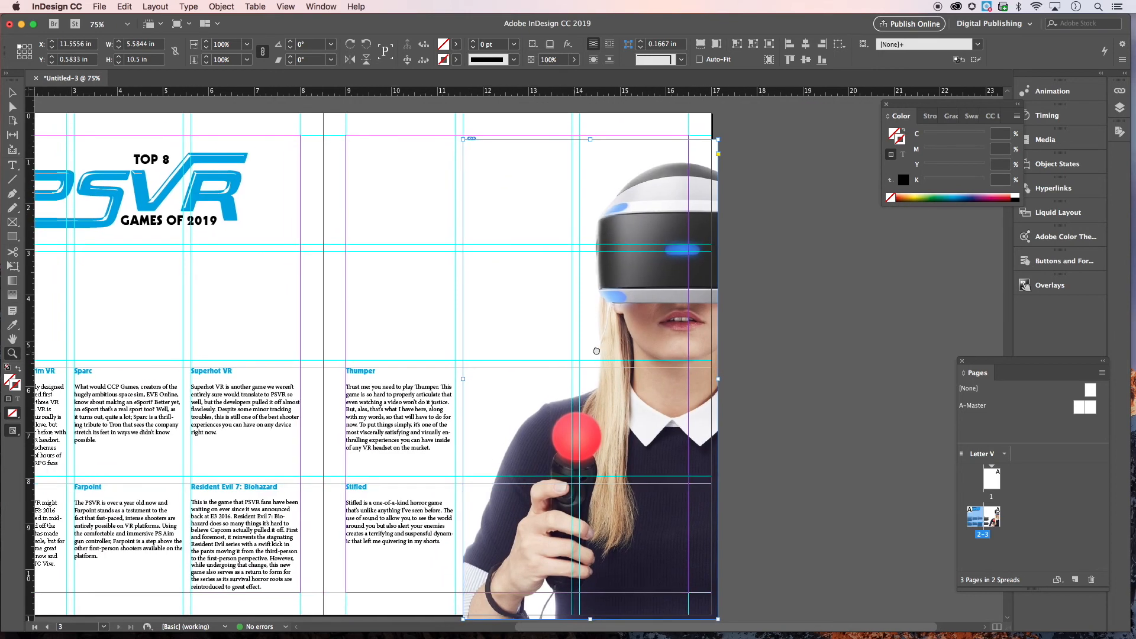
{"action": "left_click", "coordinate": [10, 94]}
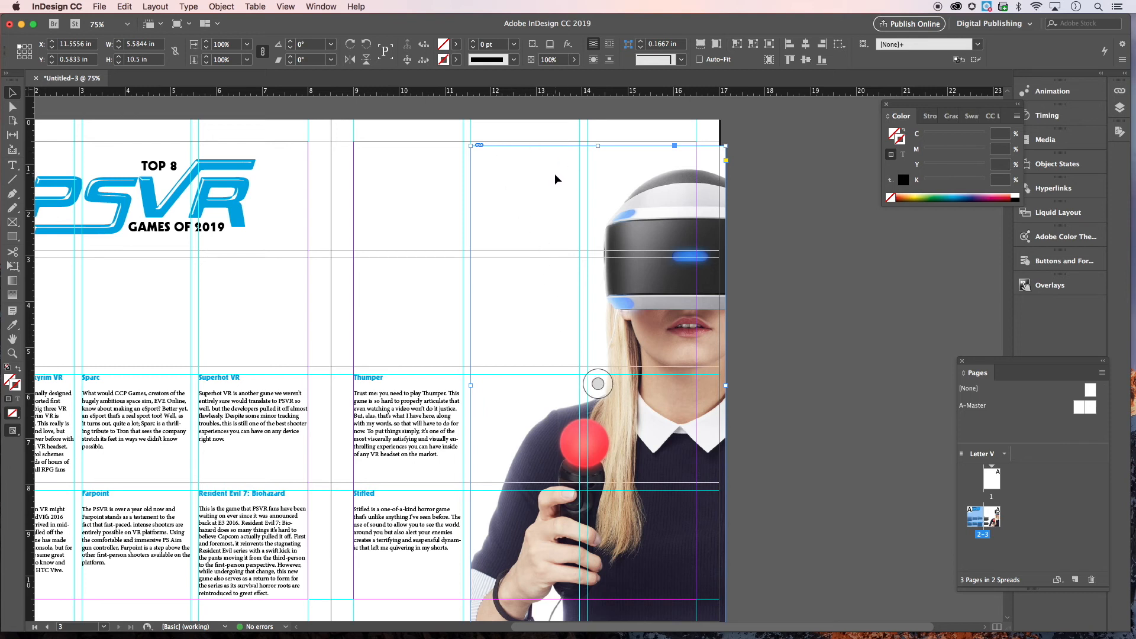
{"action": "mouse_move", "coordinate": [471, 146]}
{"action": "left_mouse_down"}
{"action": "mouse_move", "coordinate": [444, 127]}
{"action": "mouse_move", "coordinate": [456, 140]}
{"action": "left_mouse_up"}
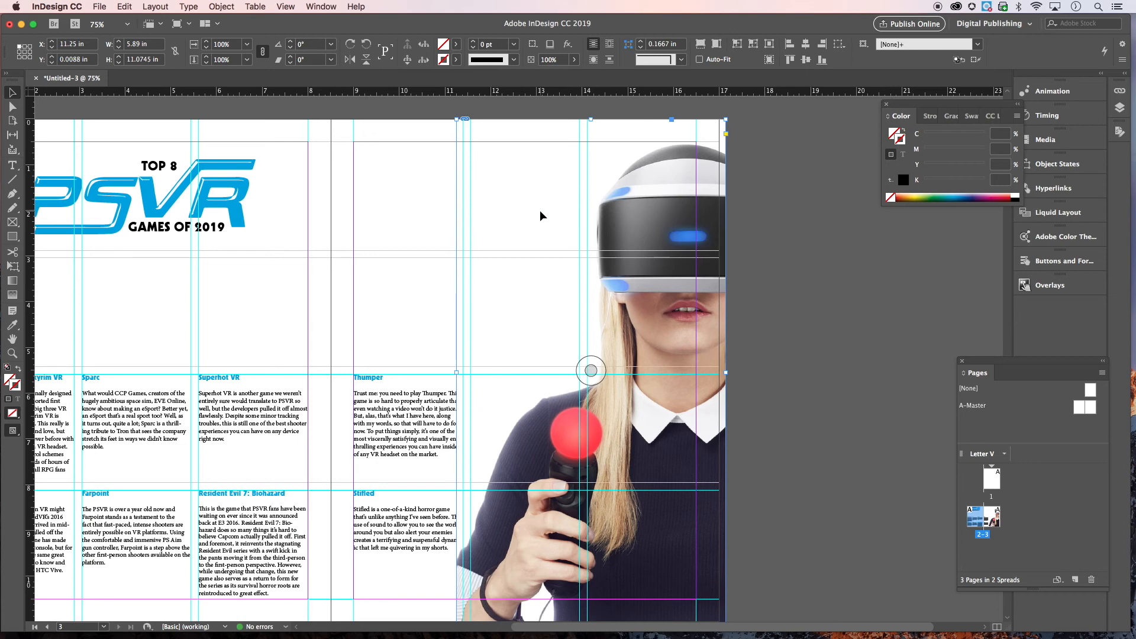
{"action": "key", "text": "super+z"}
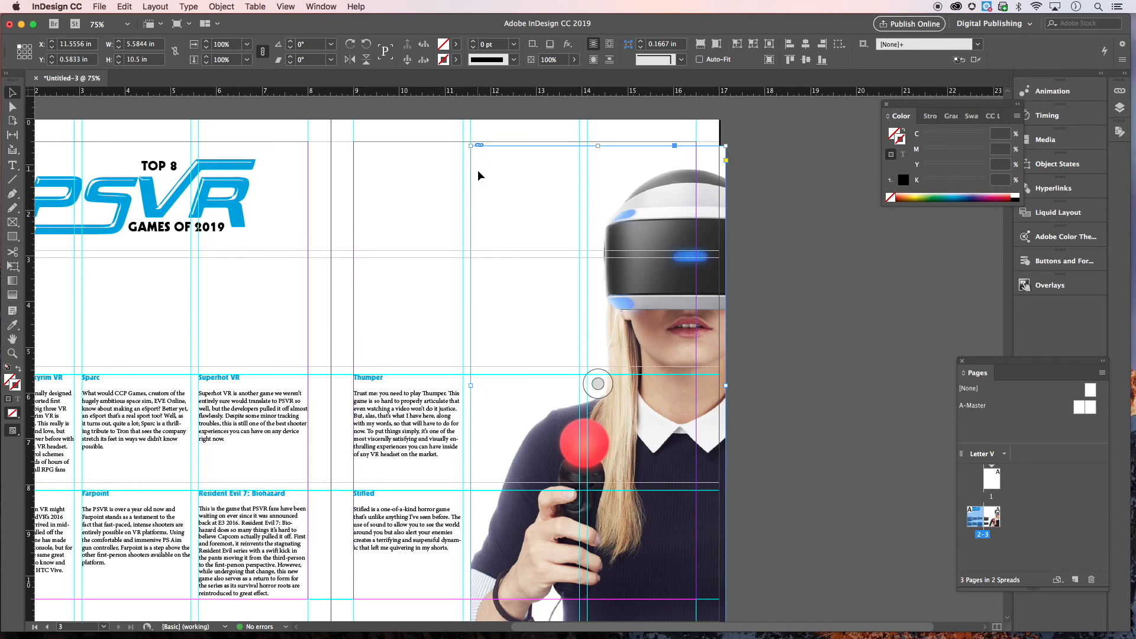
{"action": "left_click_drag", "start_coordinate": [471, 146], "coordinate": [456, 134]}
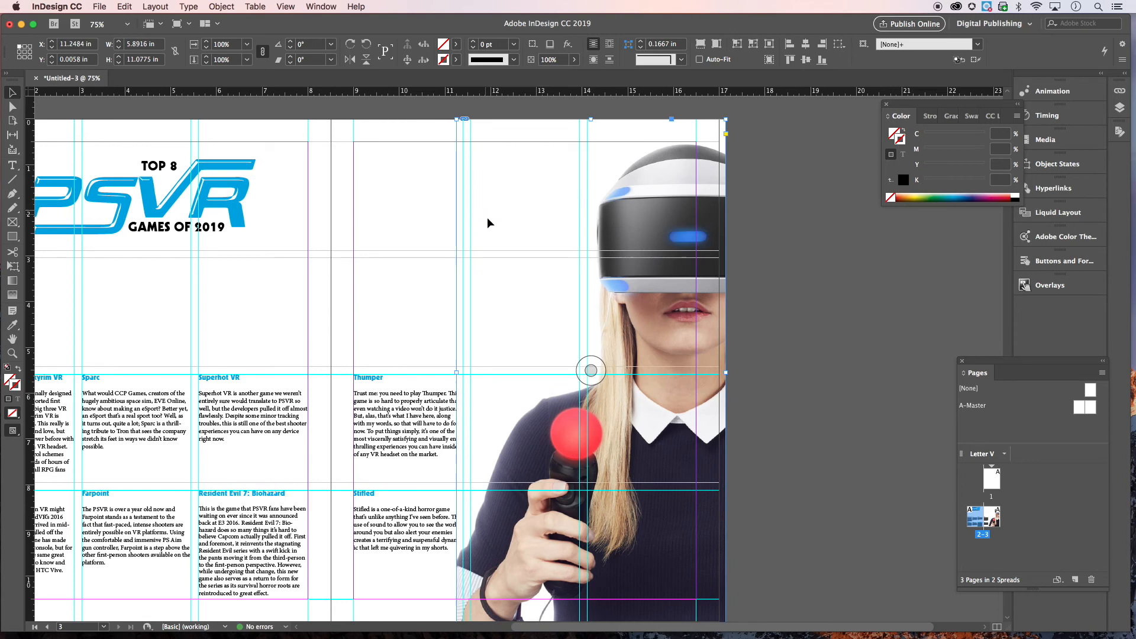
Extend the image frame's left edge over the fourth text column until the frame is about 6.6 in wide
{"action": "scroll", "coordinate": [552, 378], "scroll_direction": "down", "scroll_amount": 2}
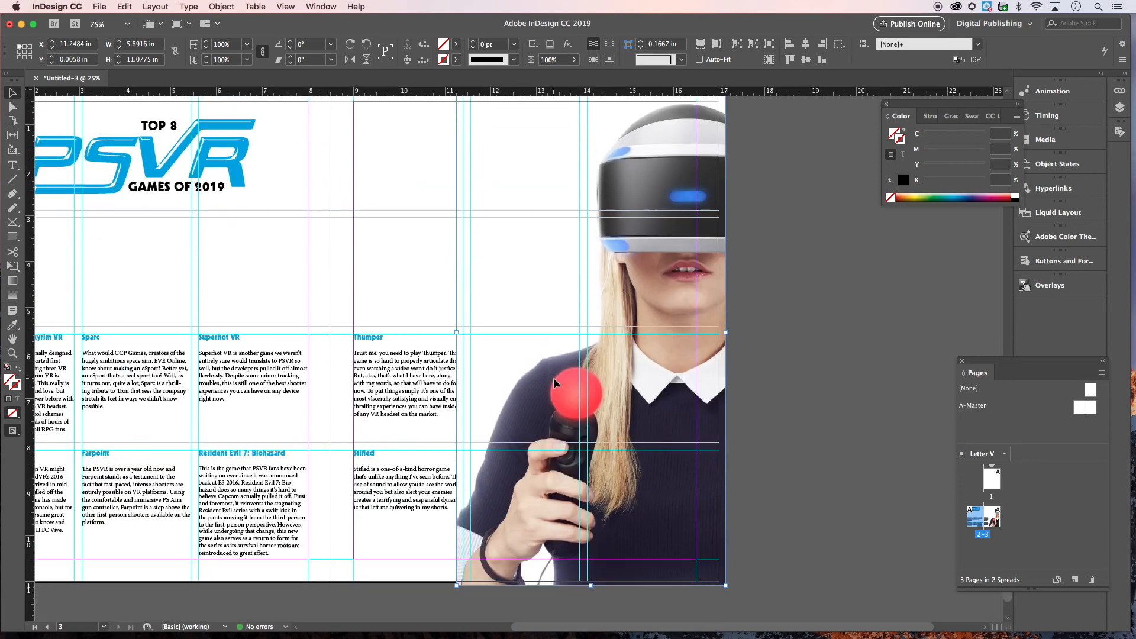
{"action": "scroll", "coordinate": [553, 378], "scroll_direction": "up", "scroll_amount": 1}
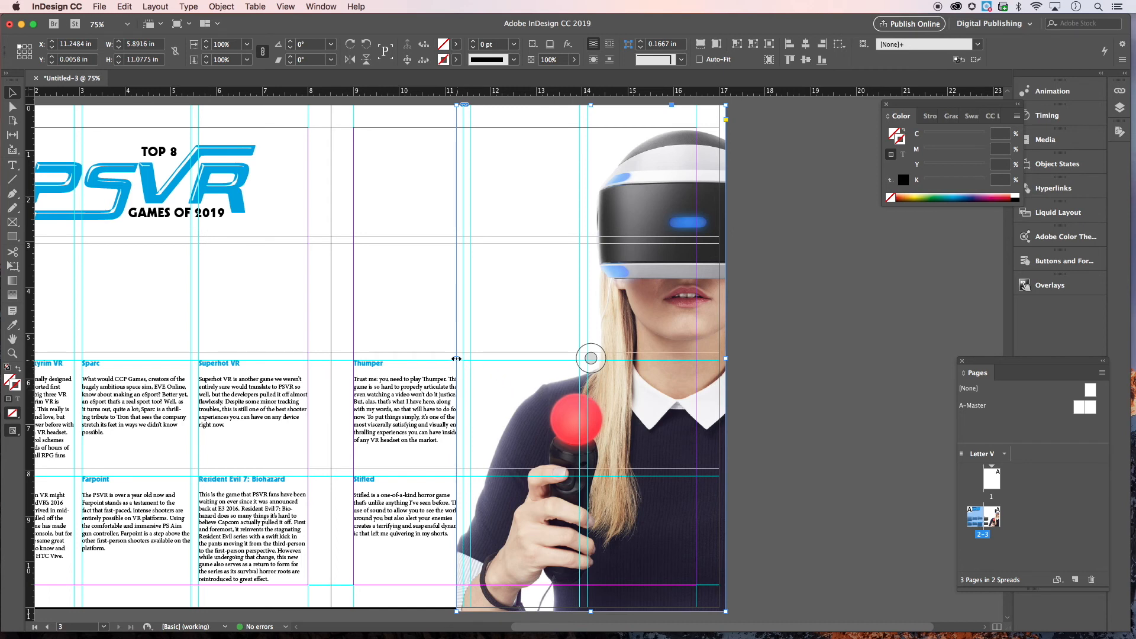
{"action": "left_click_drag", "start_coordinate": [454, 357], "coordinate": [429, 358]}
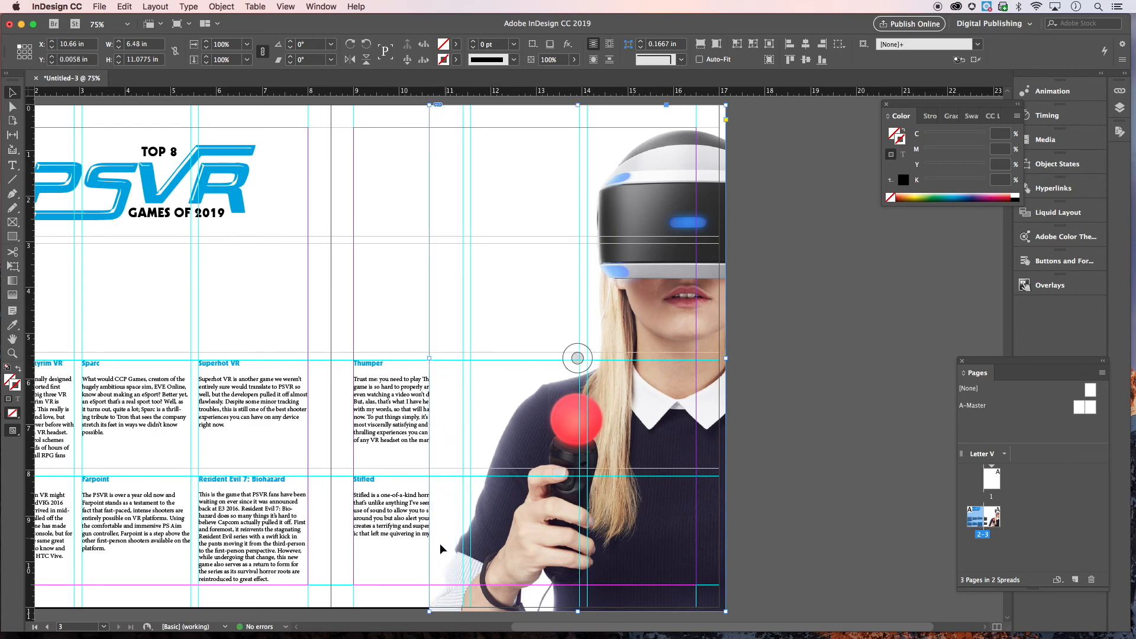
{"action": "left_click_drag", "start_coordinate": [429, 358], "coordinate": [424, 359]}
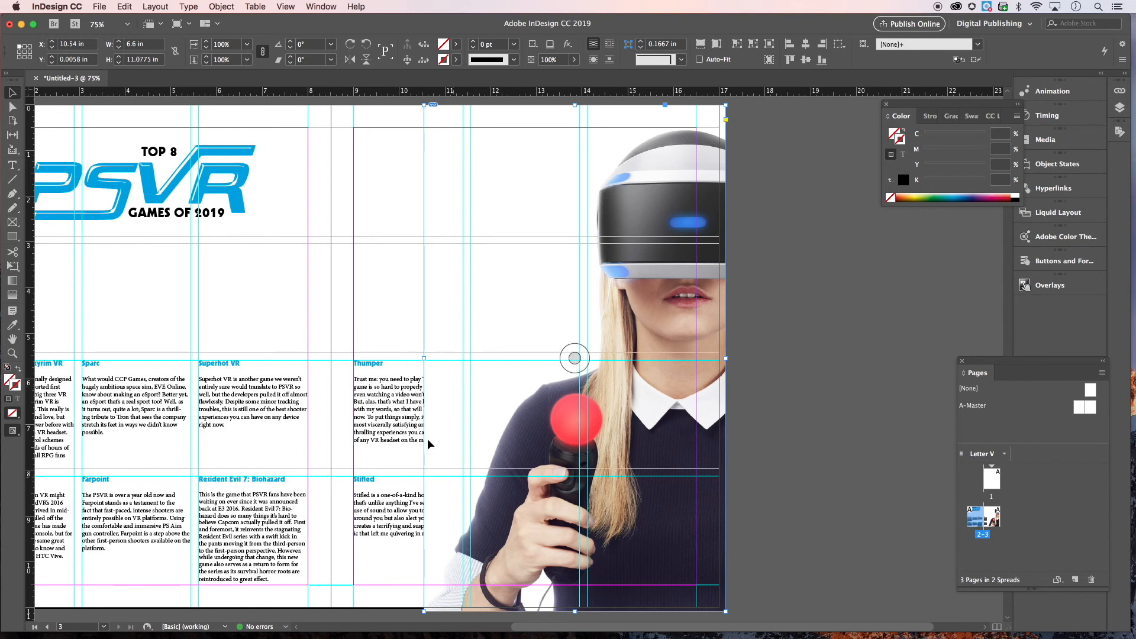
Move only the image frame's upper-left corner point along the page top to about X 14.52 in, making a slanted edge
{"action": "left_click", "coordinate": [12, 108]}
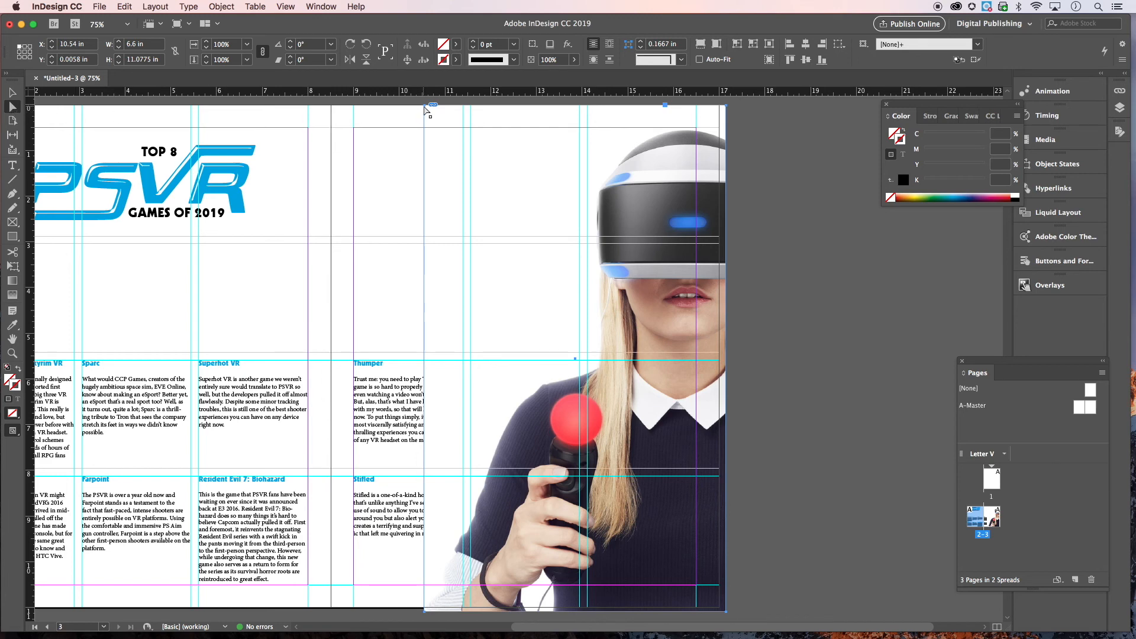
{"action": "left_click_drag", "start_coordinate": [427, 108], "coordinate": [460, 108]}
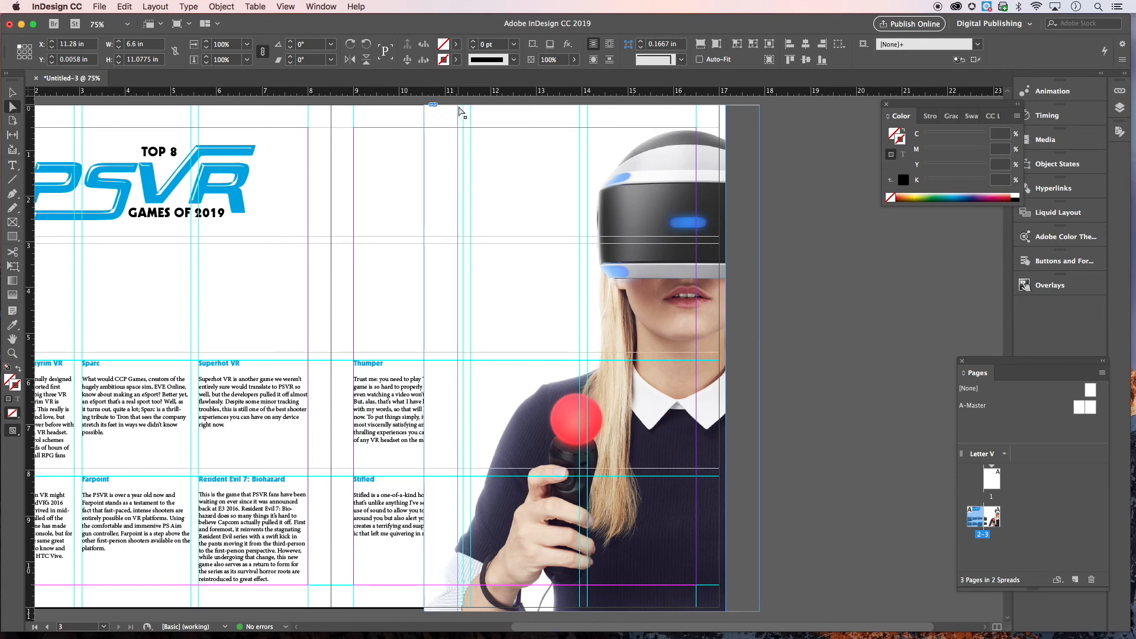
{"action": "key", "text": "super+z"}
{"action": "left_click", "coordinate": [418, 107]}
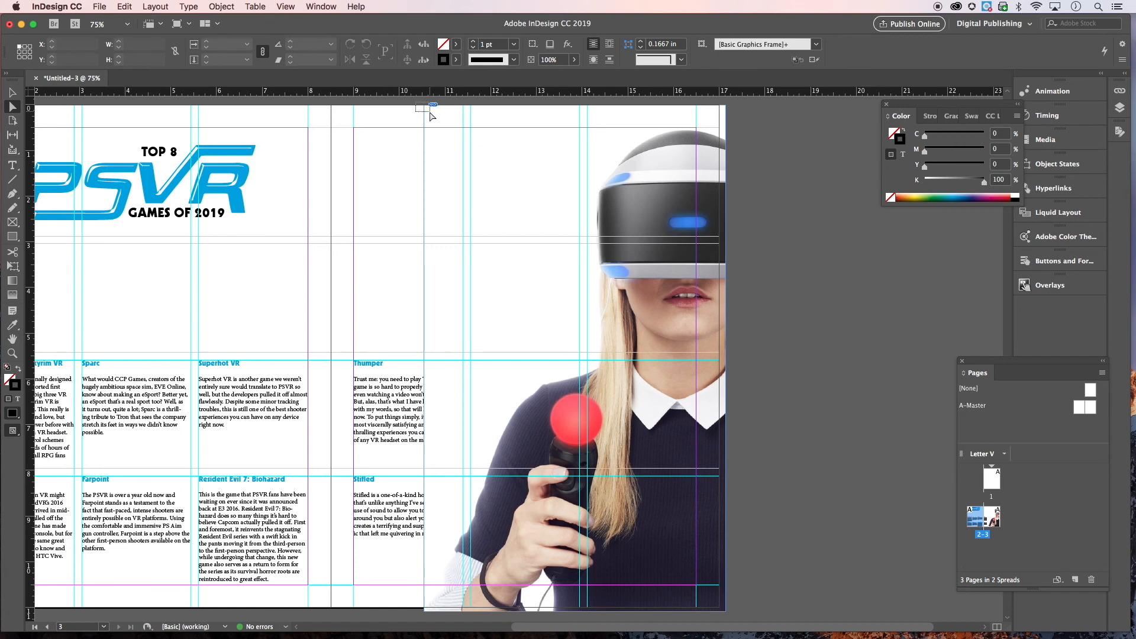
{"action": "left_click", "coordinate": [424, 106]}
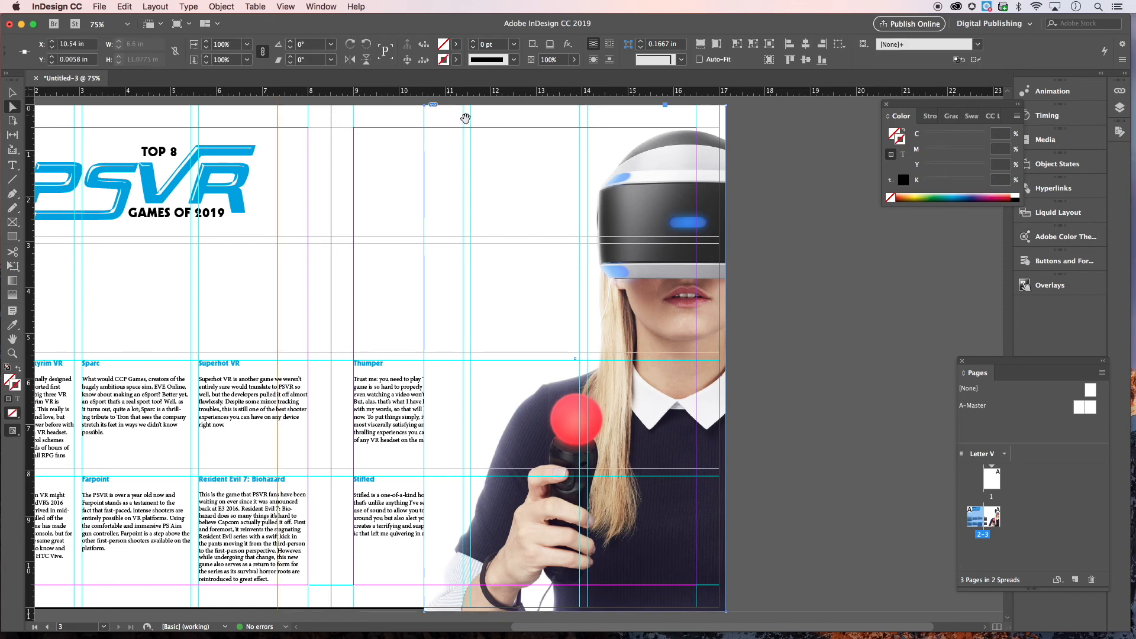
{"action": "left_click", "coordinate": [434, 109]}
{"action": "left_click_drag", "start_coordinate": [435, 109], "coordinate": [606, 105]}
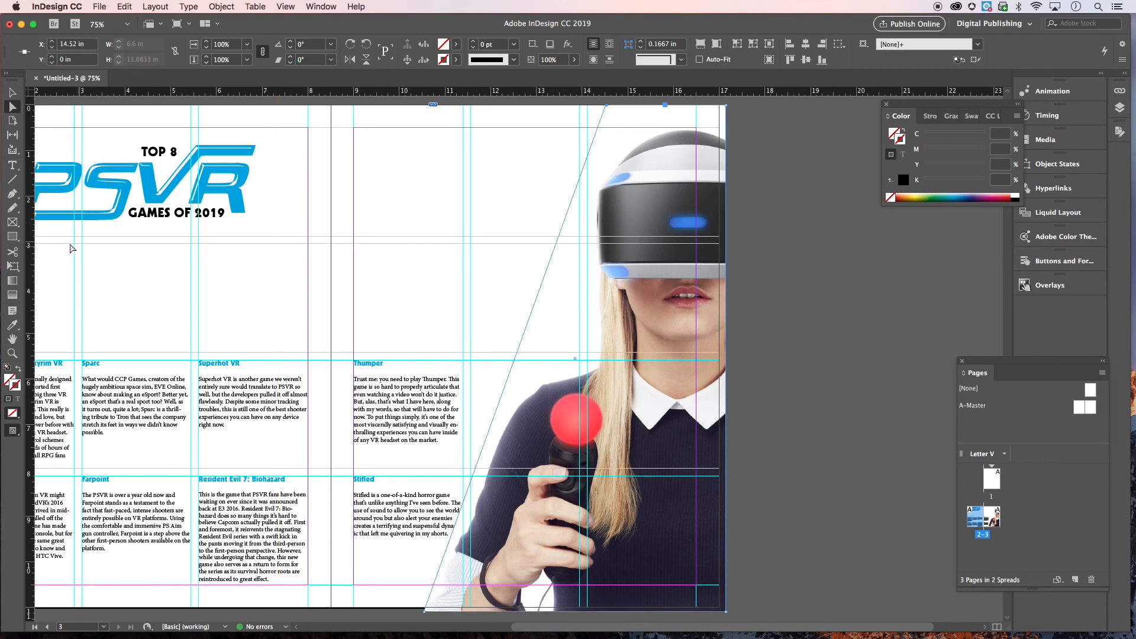
Add four anchor points with the Pen tool along the lower half of the image frame's slanted edge
{"action": "left_click", "coordinate": [10, 195]}
{"action": "left_click", "coordinate": [483, 451]}
{"action": "left_click", "coordinate": [505, 383]}
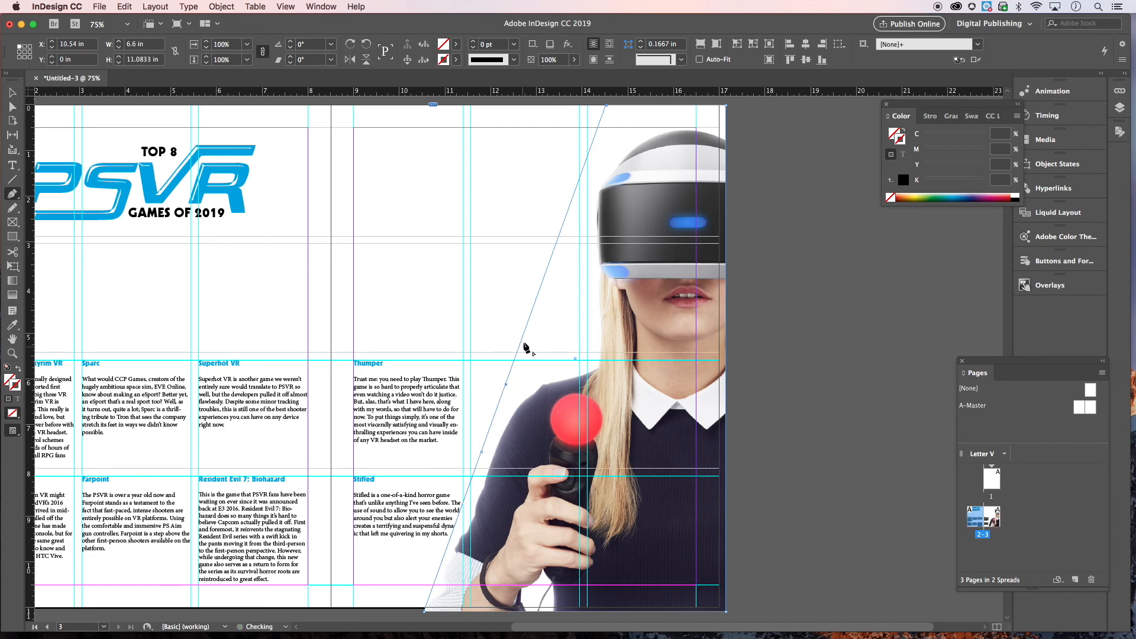
{"action": "left_click", "coordinate": [524, 334]}
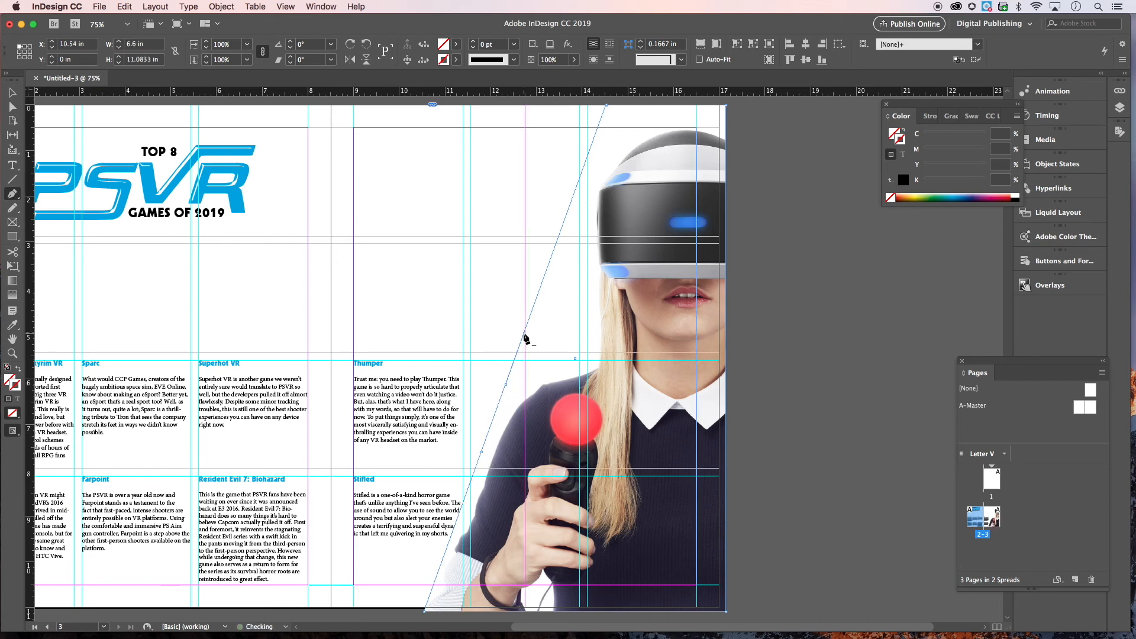
{"action": "left_click", "coordinate": [461, 510]}
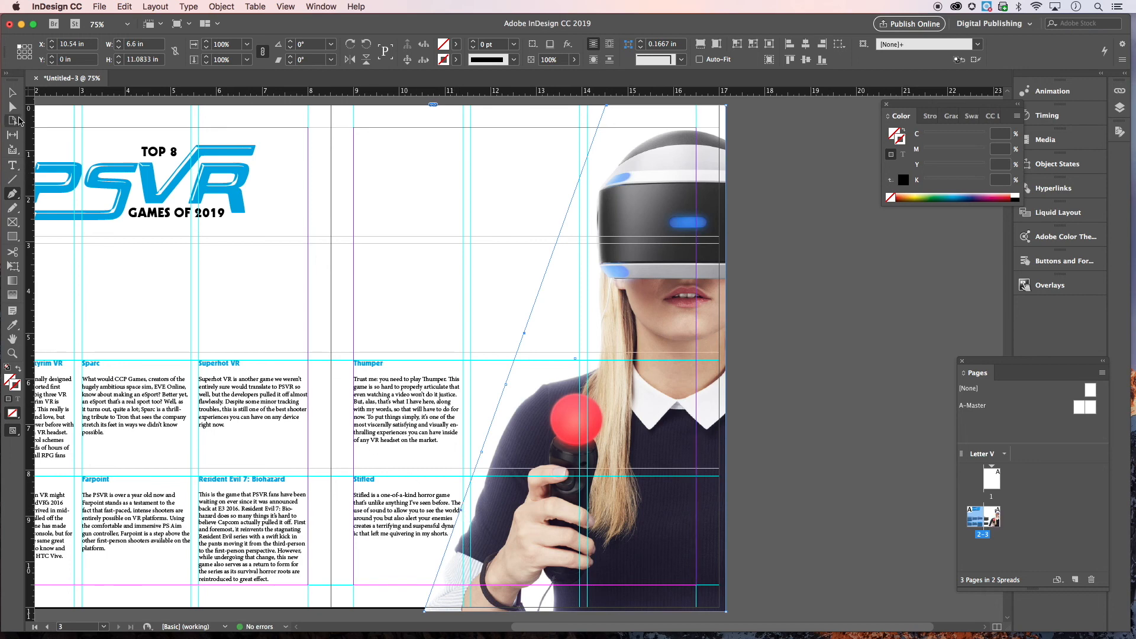
Move the four added anchor points inward along the woman's arm and shoulder, placing the uppermost at about X 13.14 in, Y 5.58 in
{"action": "left_click", "coordinate": [13, 110]}
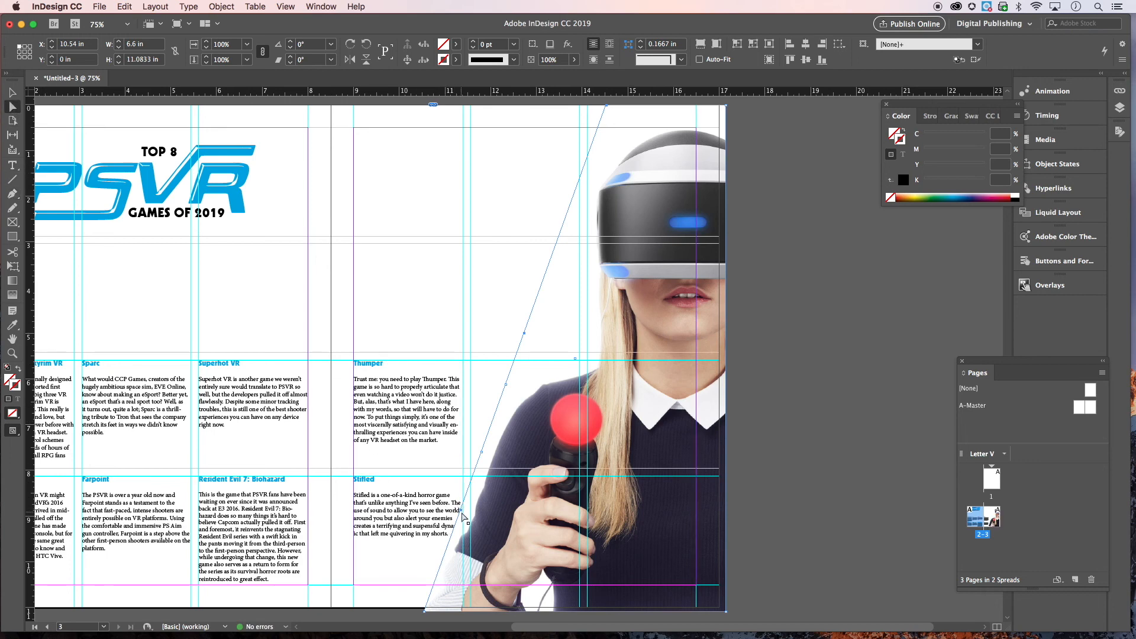
{"action": "left_click_drag", "start_coordinate": [461, 510], "coordinate": [468, 513]}
{"action": "left_click", "coordinate": [485, 454]}
{"action": "left_click_drag", "start_coordinate": [485, 451], "coordinate": [488, 452]}
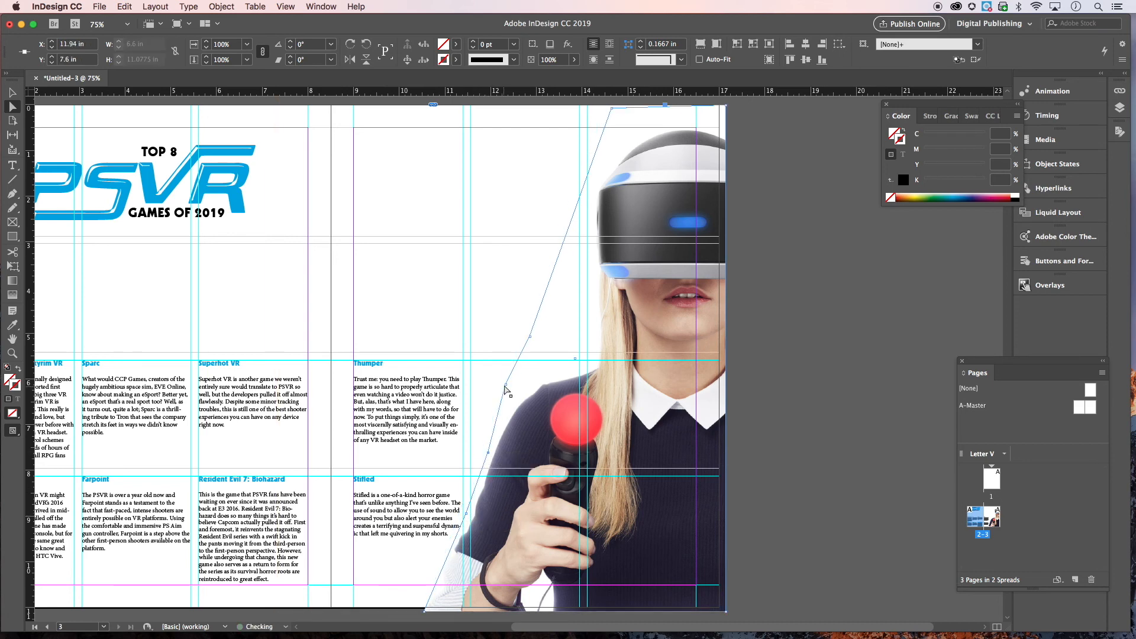
{"action": "left_click_drag", "start_coordinate": [509, 386], "coordinate": [518, 389]}
{"action": "left_click_drag", "start_coordinate": [530, 337], "coordinate": [543, 360]}
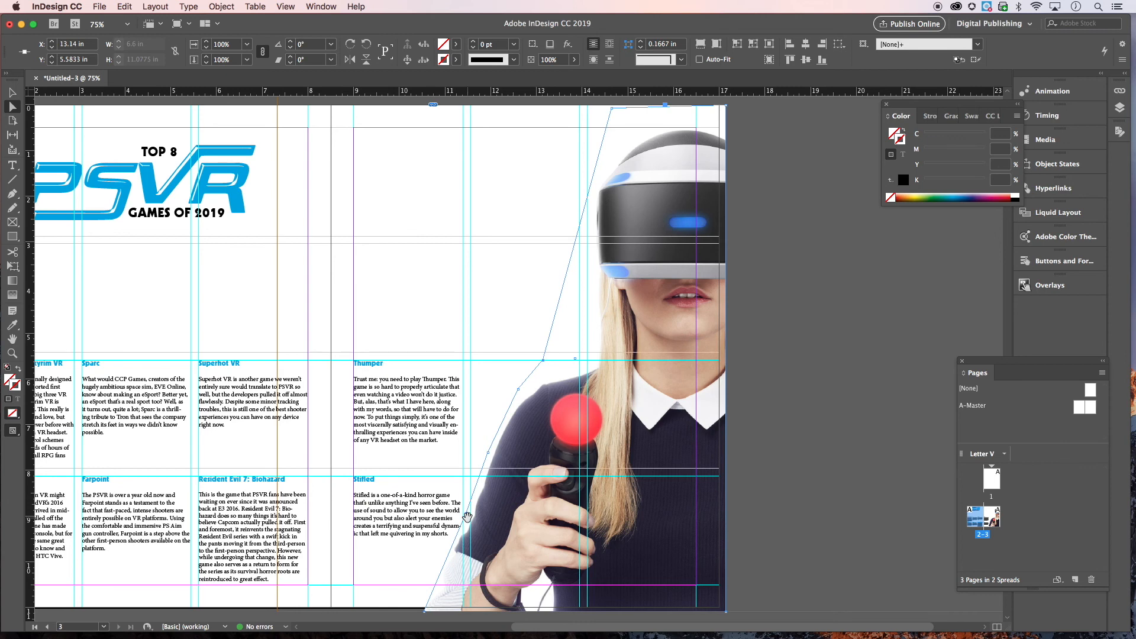
Send the woman's image frame to the back of the stacking order
{"action": "left_click", "coordinate": [16, 95]}
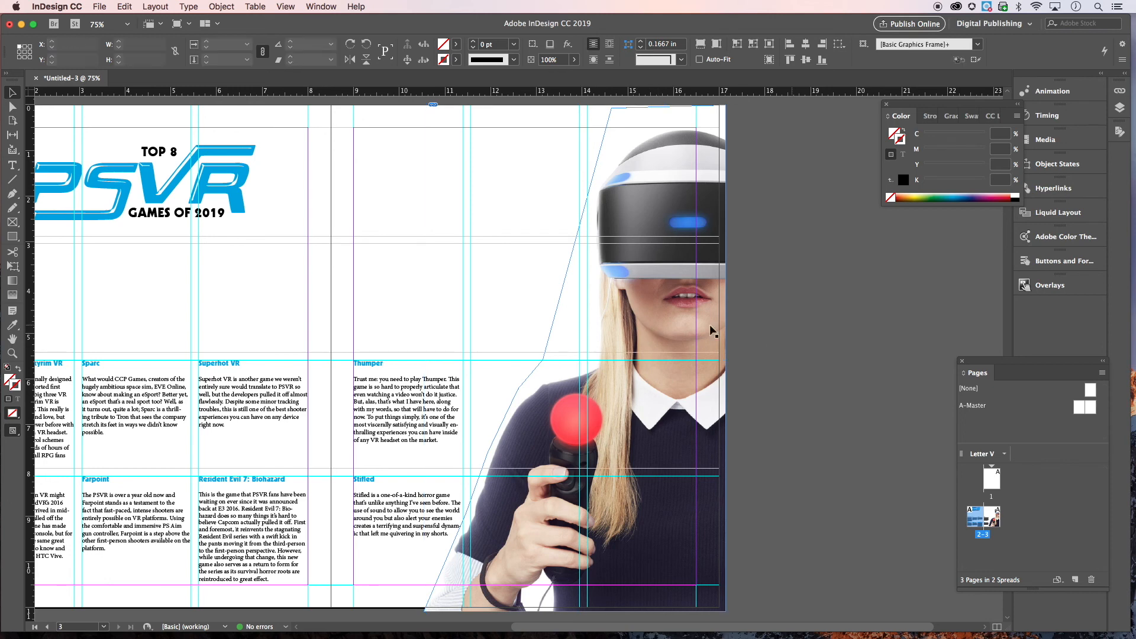
{"action": "left_click", "coordinate": [676, 317]}
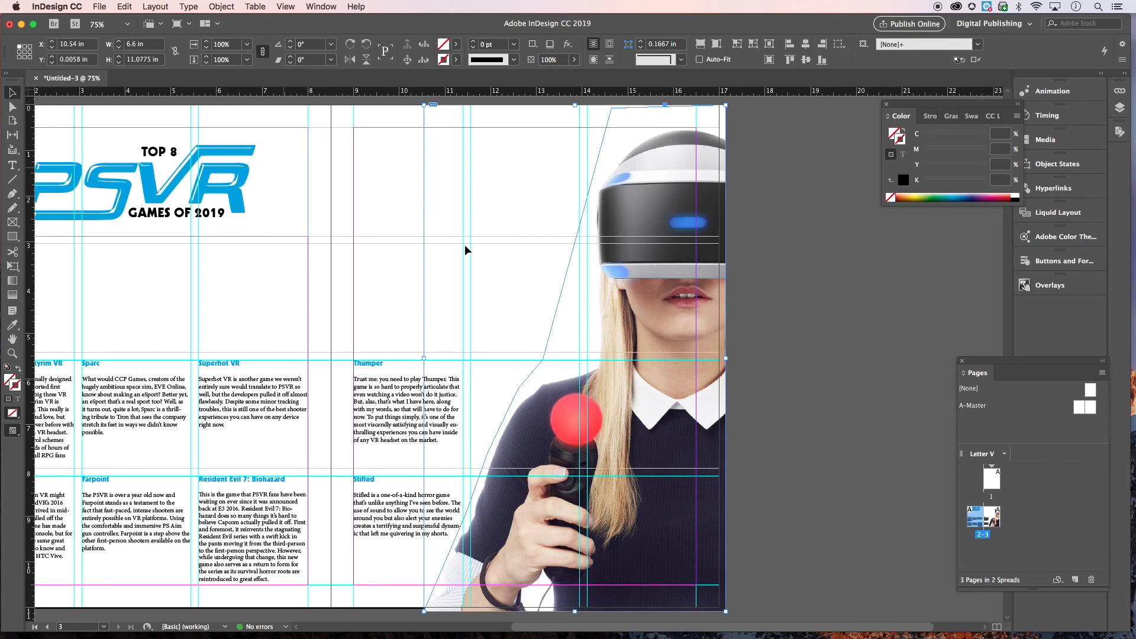
{"action": "left_click", "coordinate": [221, 7]}
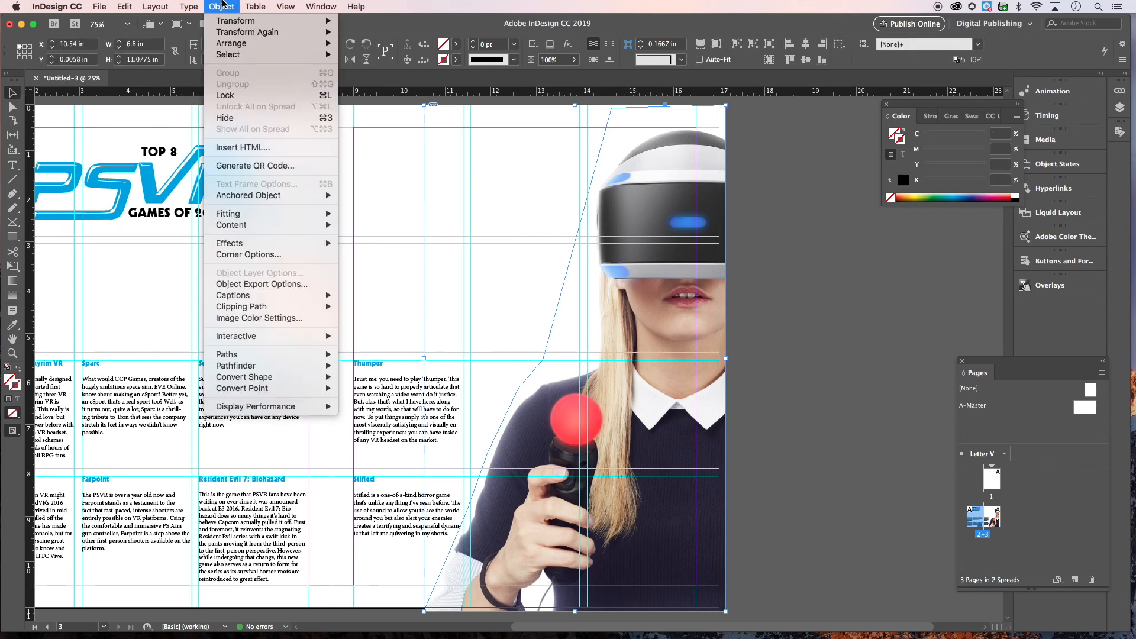
{"action": "mouse_move", "coordinate": [233, 42]}
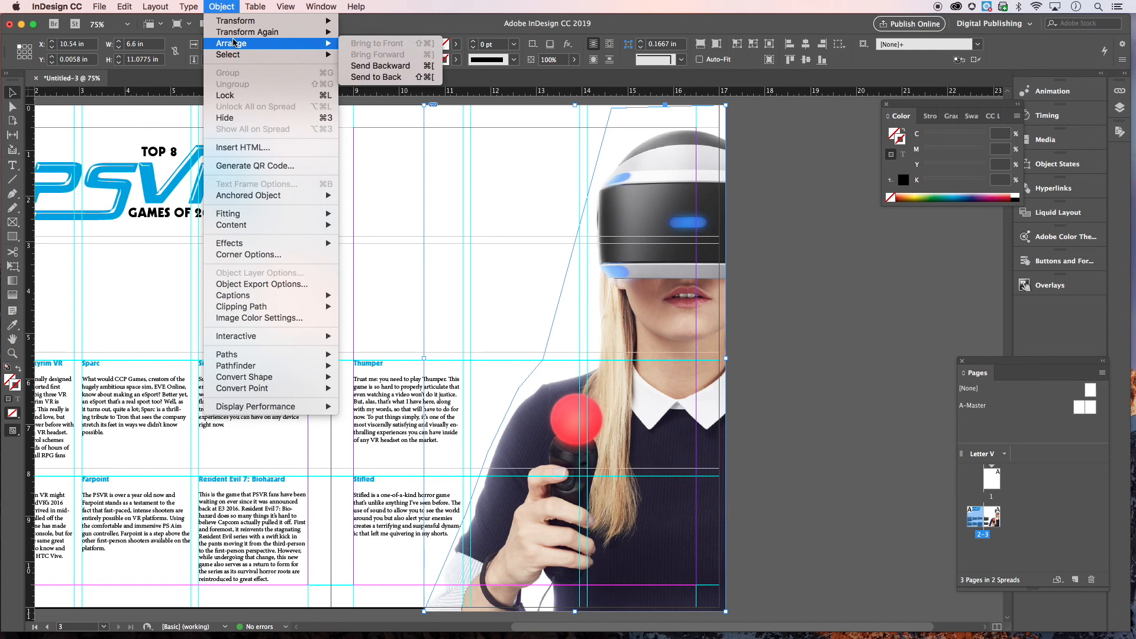
{"action": "left_click", "coordinate": [388, 77]}
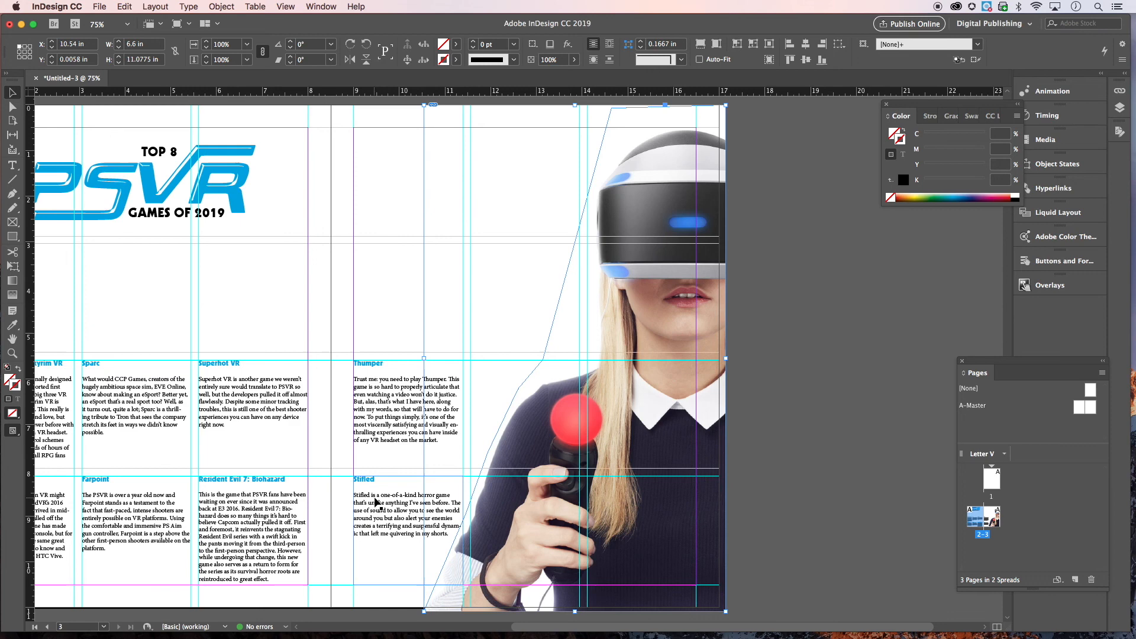
Widen the Stifled text frame to about 2.56 in by extending its right edge to the adjacent column guide
{"action": "left_click", "coordinate": [397, 509]}
{"action": "left_click", "coordinate": [396, 409]}
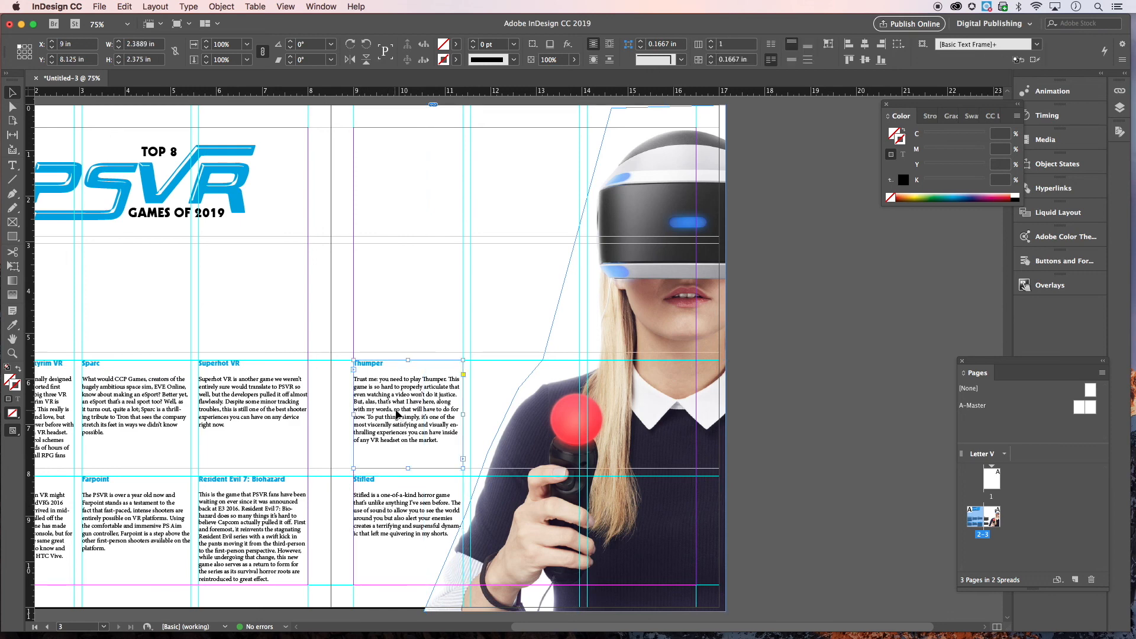
{"action": "left_click", "coordinate": [422, 514]}
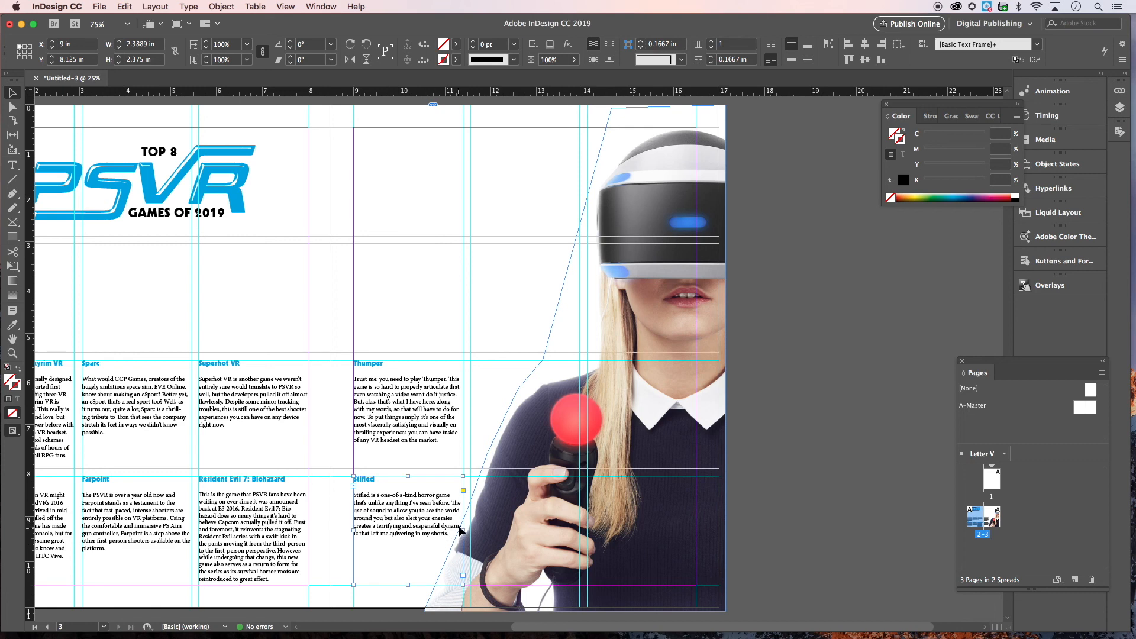
{"action": "mouse_move", "coordinate": [463, 530]}
{"action": "left_mouse_down"}
{"action": "mouse_move", "coordinate": [503, 532]}
{"action": "mouse_move", "coordinate": [471, 529]}
{"action": "left_mouse_up"}
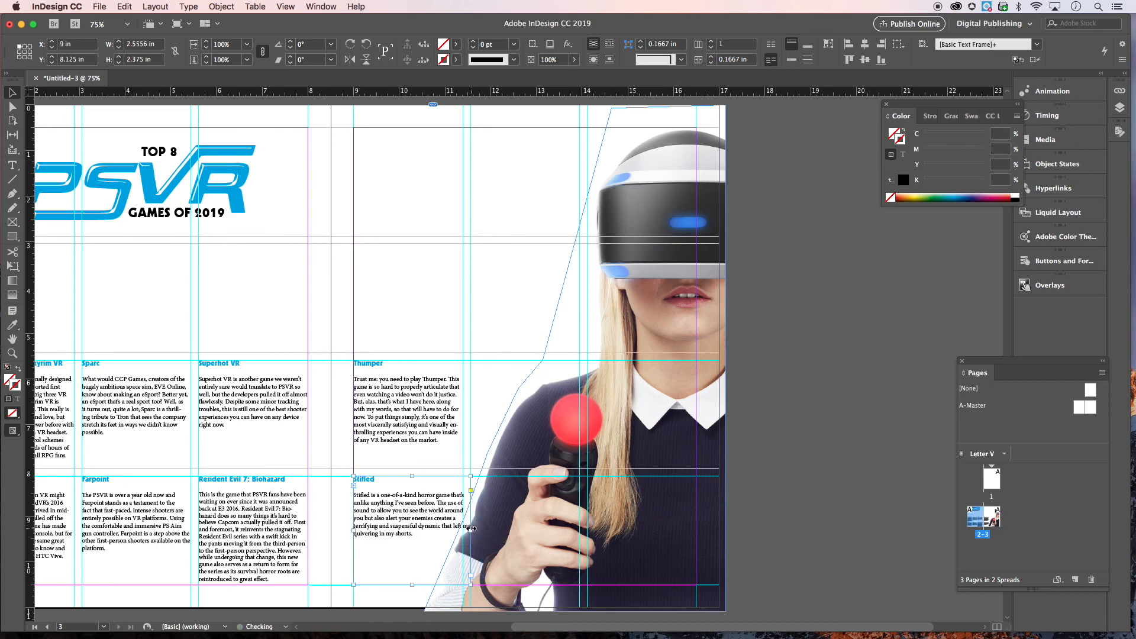
Try the bounding-box text wrap on the woman's image frame, and set it to wrap around the object shape with a 0.1667 in offset
{"action": "left_click", "coordinate": [528, 504]}
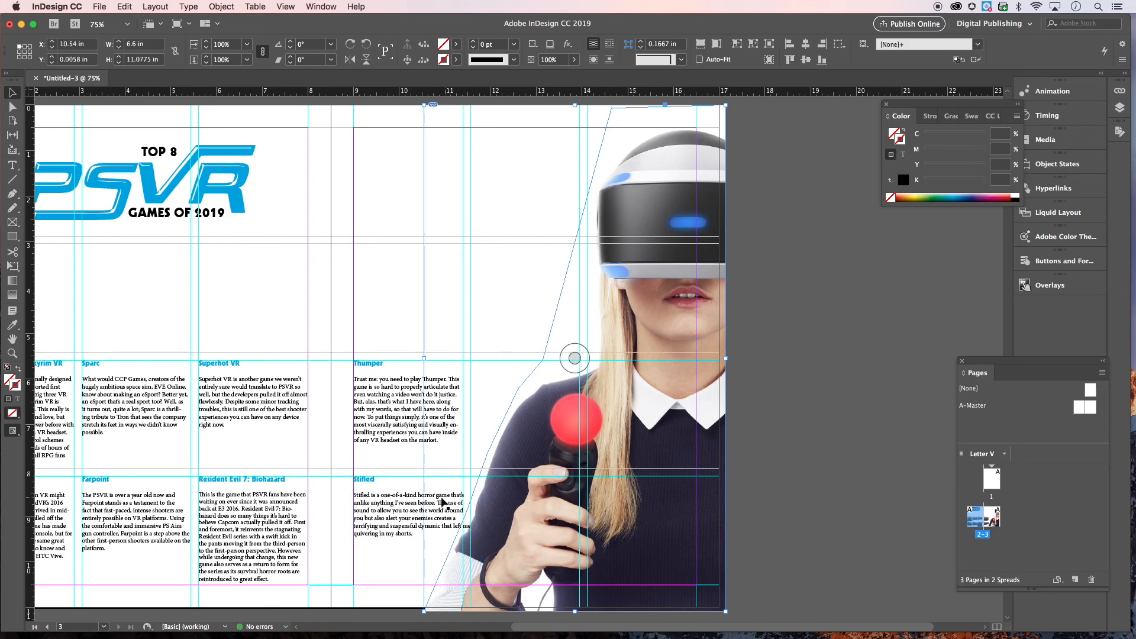
{"action": "left_click", "coordinate": [609, 46]}
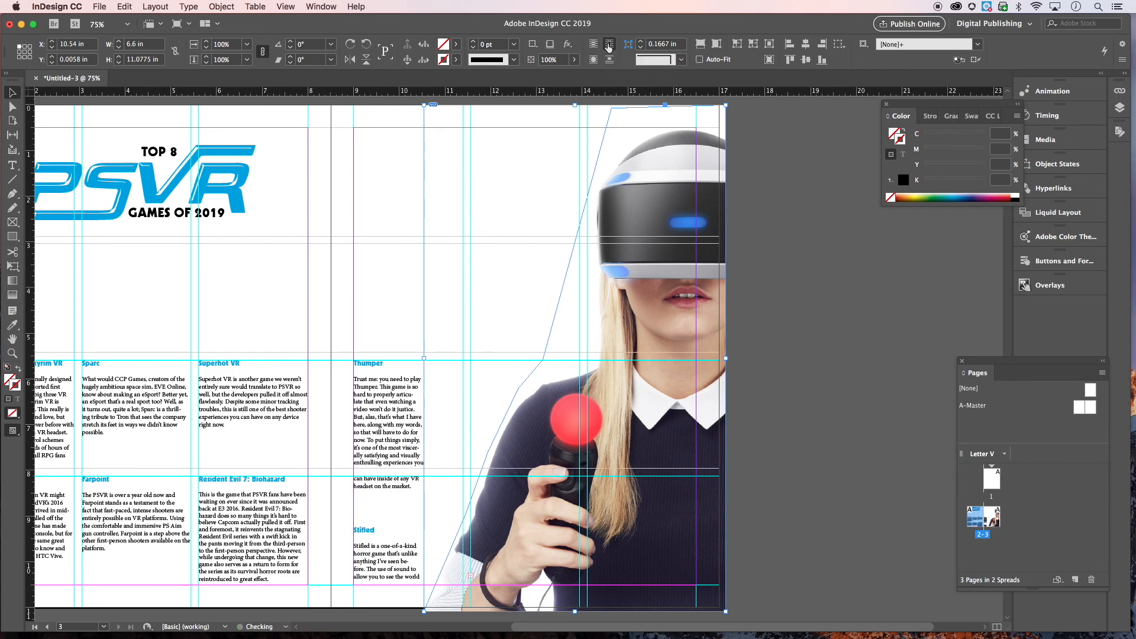
{"action": "left_click", "coordinate": [593, 44]}
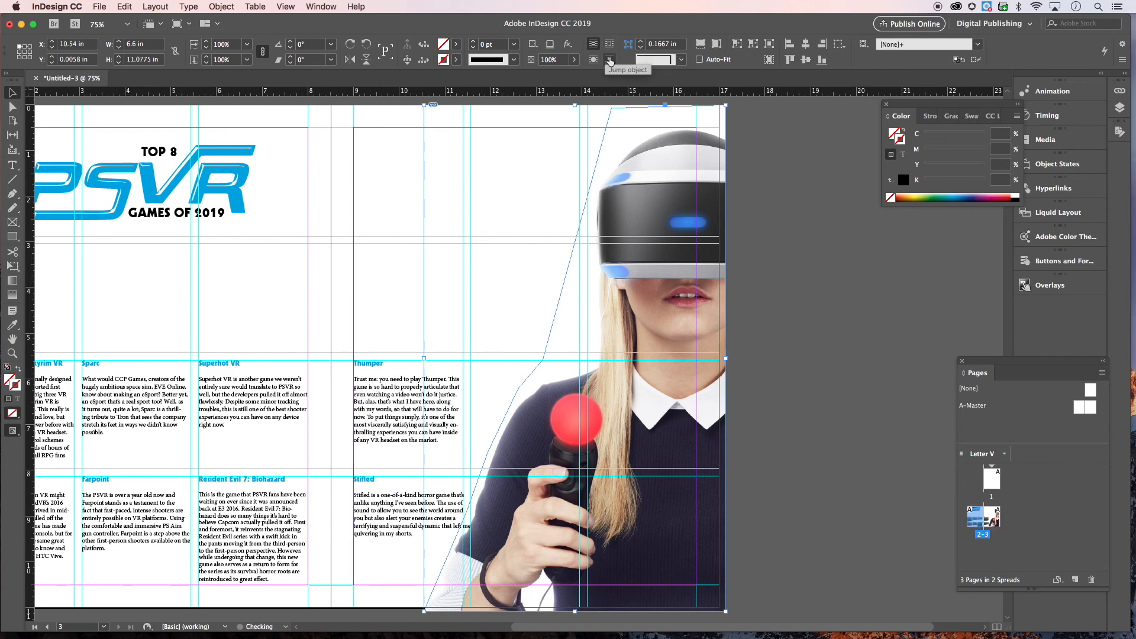
{"action": "left_click", "coordinate": [595, 60]}
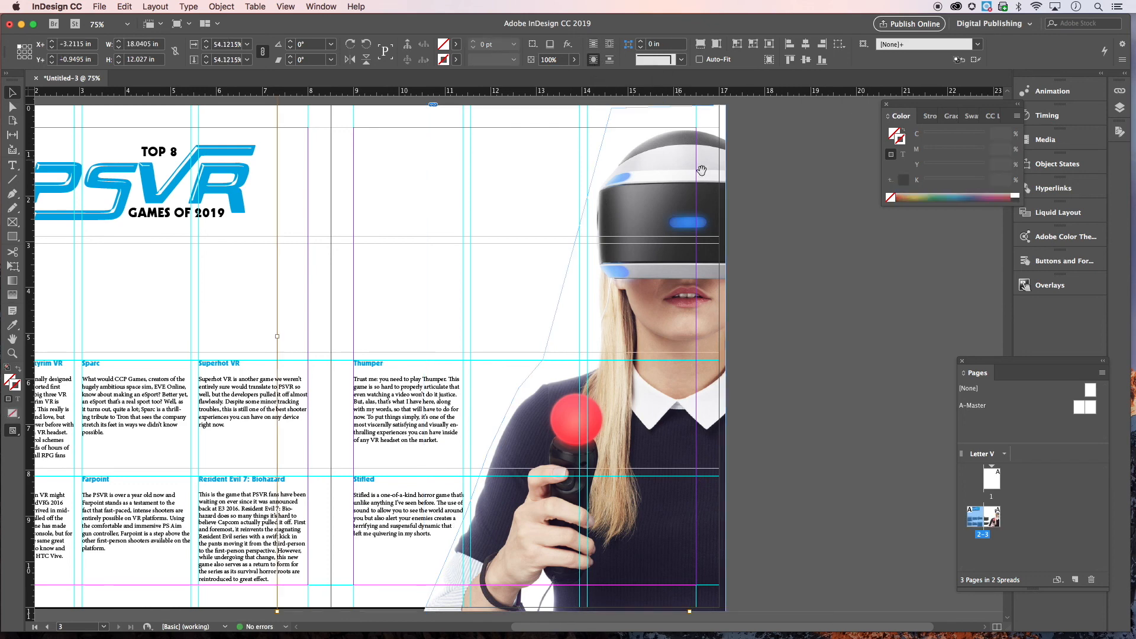
{"action": "left_click", "coordinate": [765, 182]}
{"action": "left_click", "coordinate": [644, 187]}
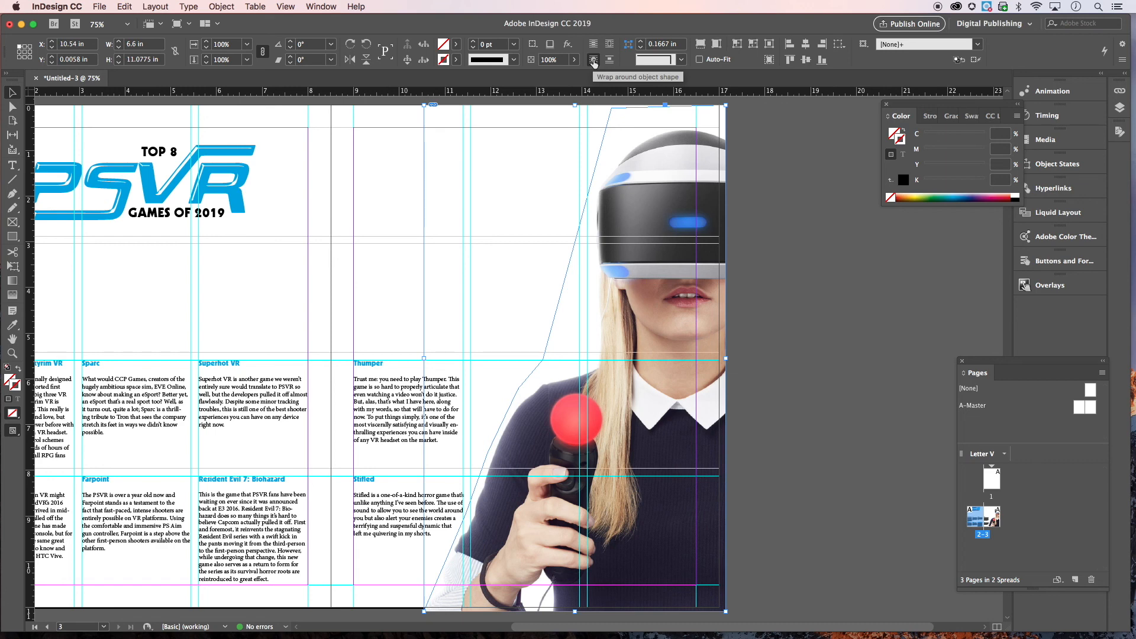
{"action": "left_click", "coordinate": [759, 276]}
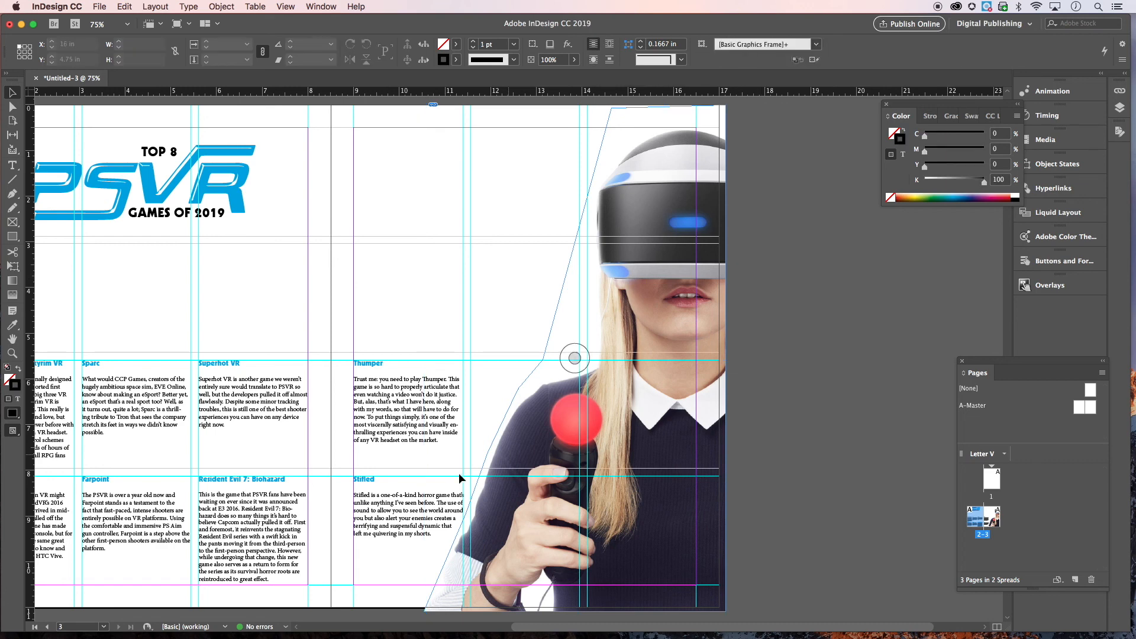
Bring the Stifled text frame's right edge back to the column guide at about 2.56 in wide
{"action": "left_click", "coordinate": [484, 532]}
{"action": "left_click_drag", "start_coordinate": [486, 531], "coordinate": [471, 531]}
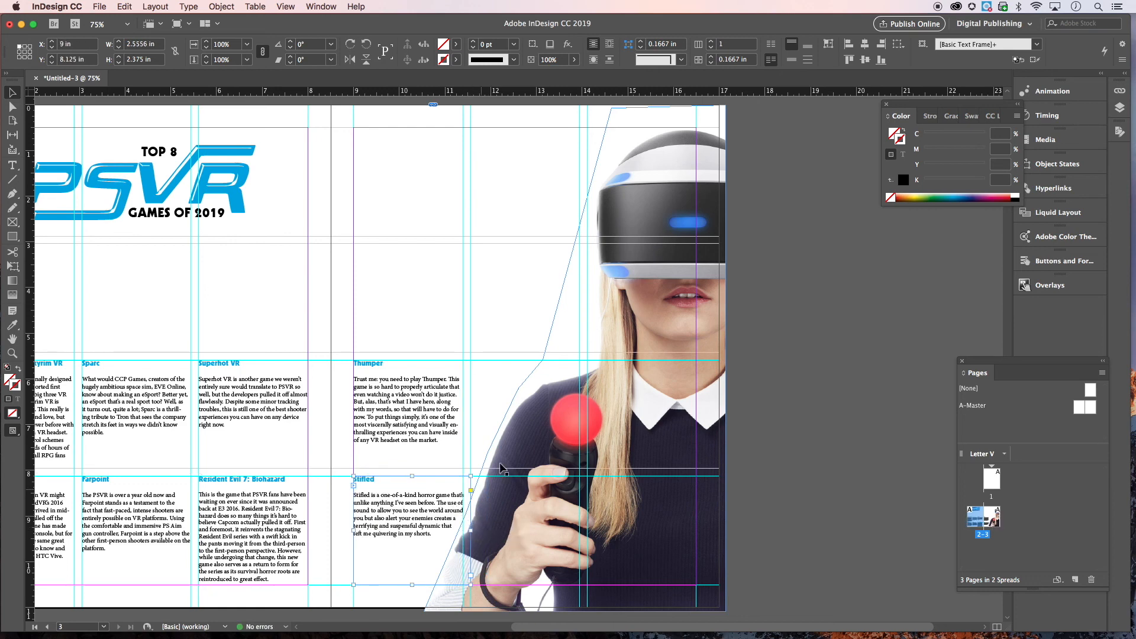
{"action": "left_click", "coordinate": [823, 410]}
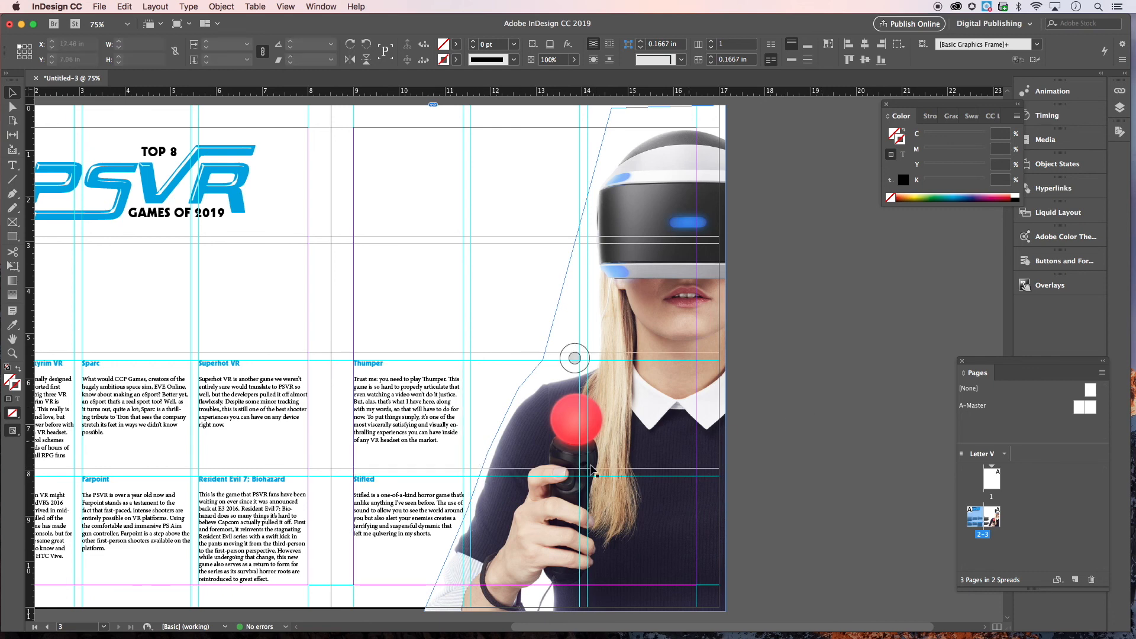
Review the whole two-page spread in preview mode, comparing it with the view showing guides and frame edges
{"action": "scroll", "coordinate": [567, 471], "scroll_direction": "left", "scroll_amount": 2}
{"action": "key", "text": "w"}
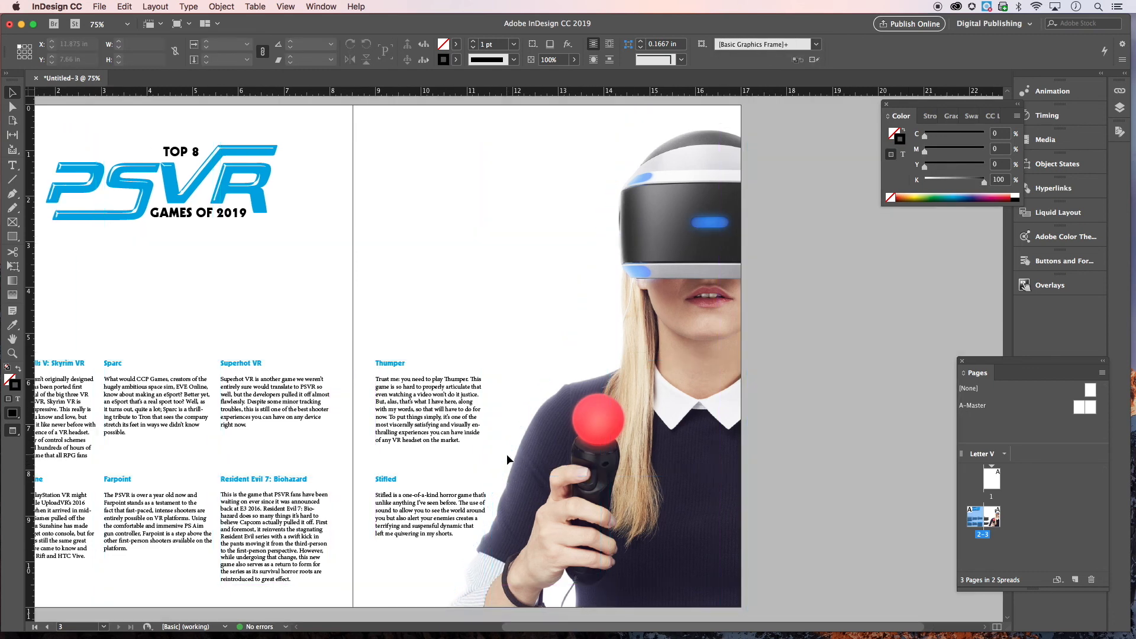
{"action": "scroll", "coordinate": [506, 453], "scroll_direction": "left", "scroll_amount": 10}
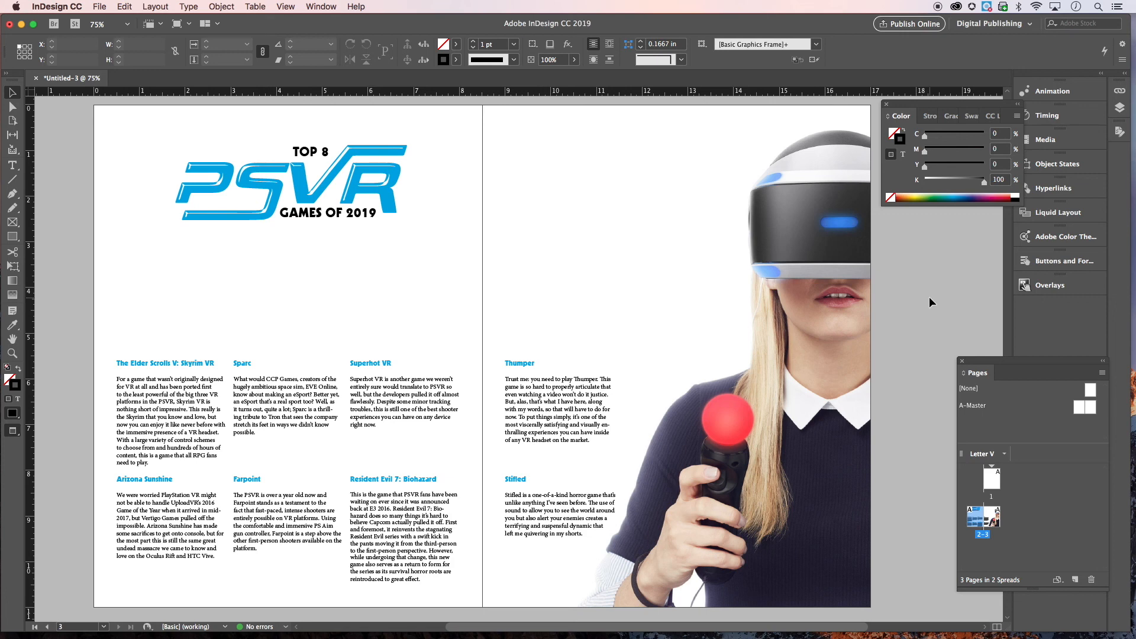
{"action": "key", "text": "w"}
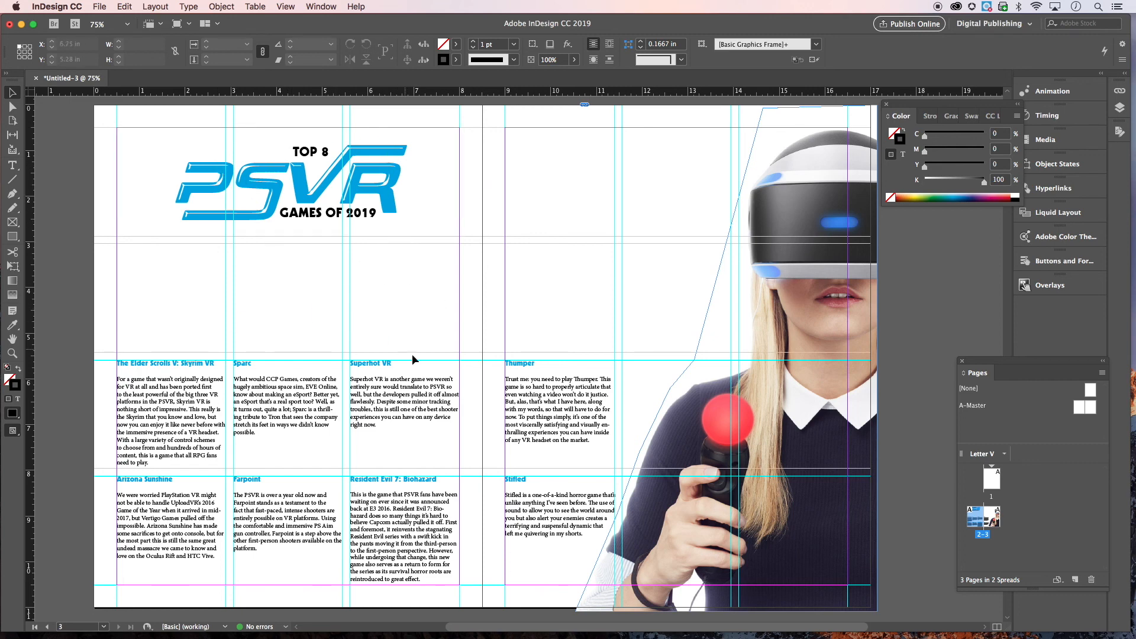
{"action": "key", "text": "w"}
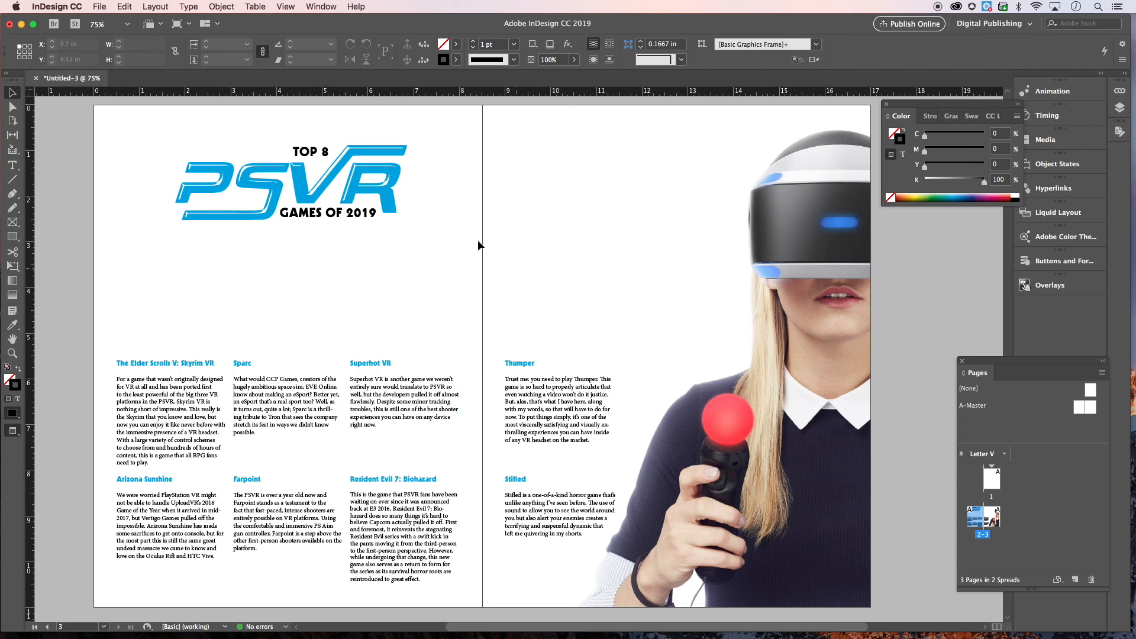
{"action": "key", "text": "w"}
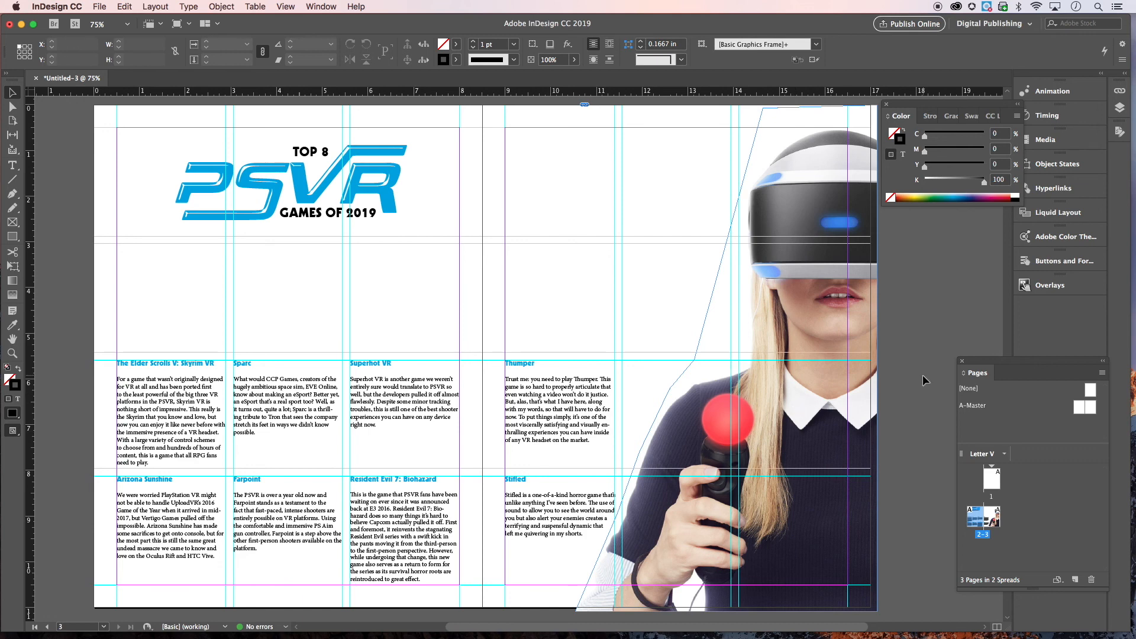
{"action": "key", "text": "w"}
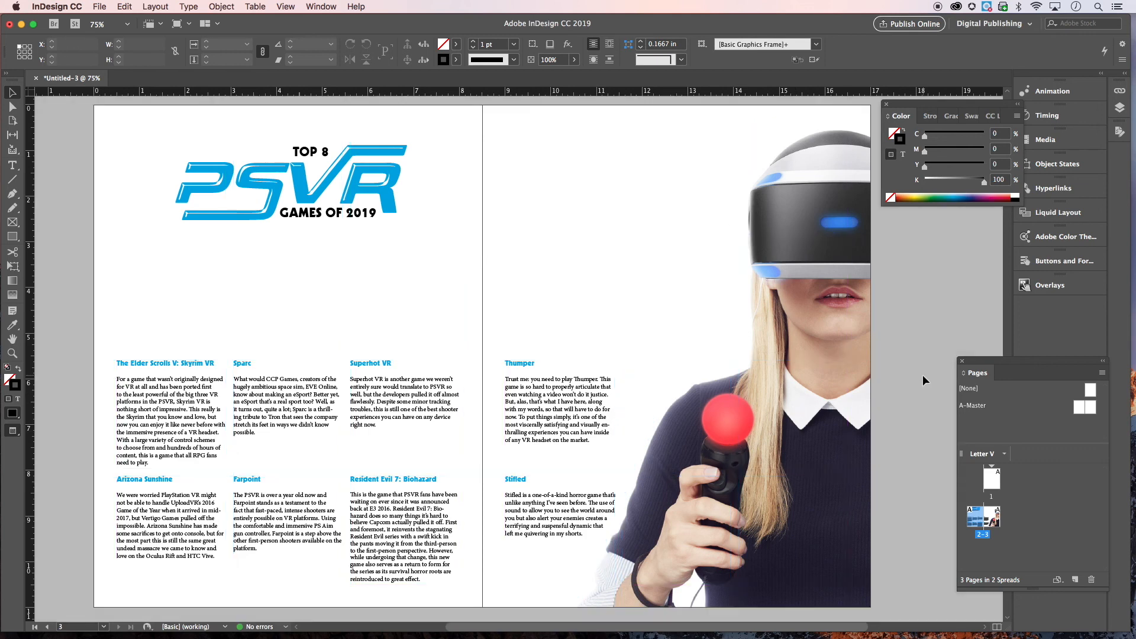